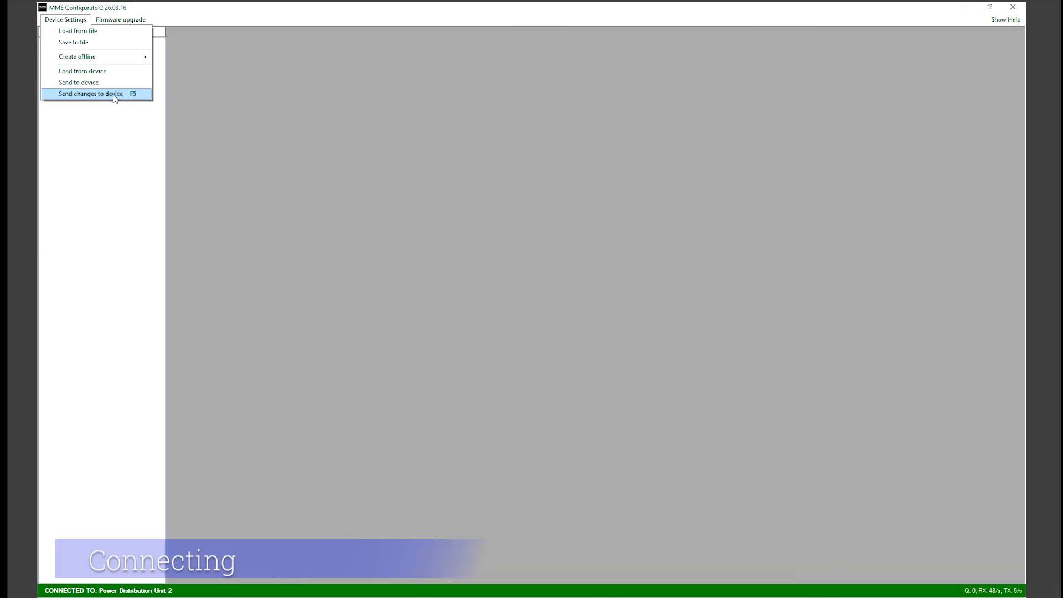
- Examine the PDU's Setup structure, including the kill and reset faults switches, CAN bus, keypads, inputs, outputs, functions and variables
{"action": "left_click", "coordinate": [113, 105]}
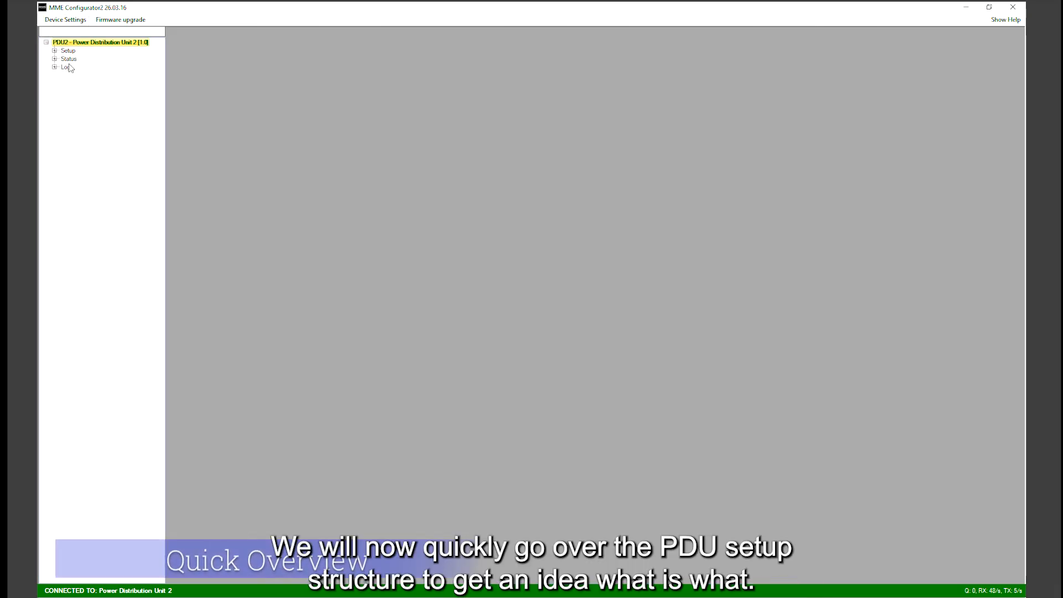
{"action": "left_click", "coordinate": [54, 50]}
{"action": "left_click", "coordinate": [62, 59]}
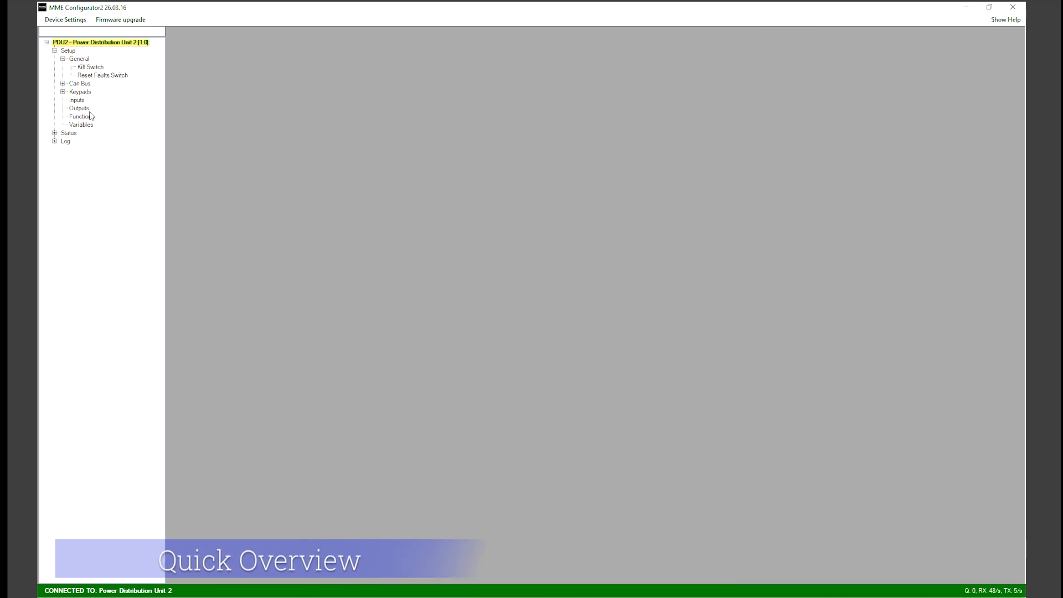
{"action": "left_click", "coordinate": [77, 101]}
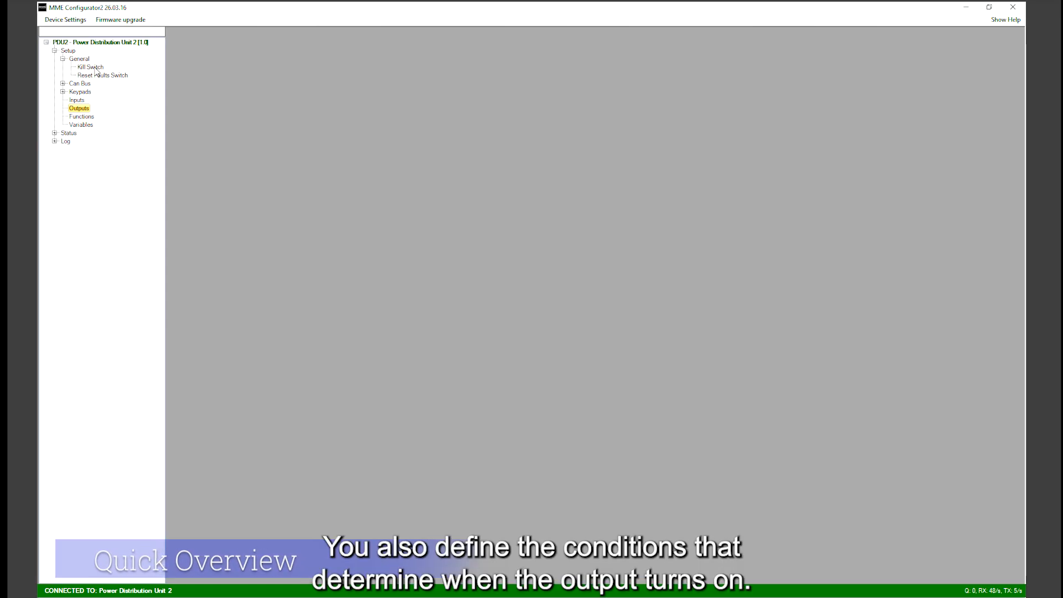
{"action": "left_click", "coordinate": [92, 67]}
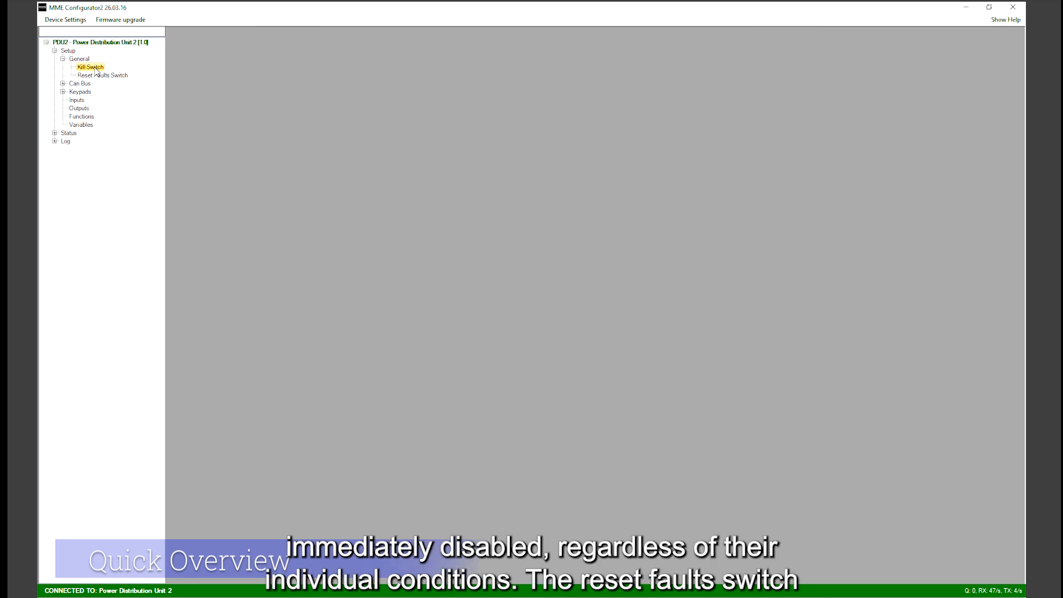
{"action": "left_click", "coordinate": [96, 77]}
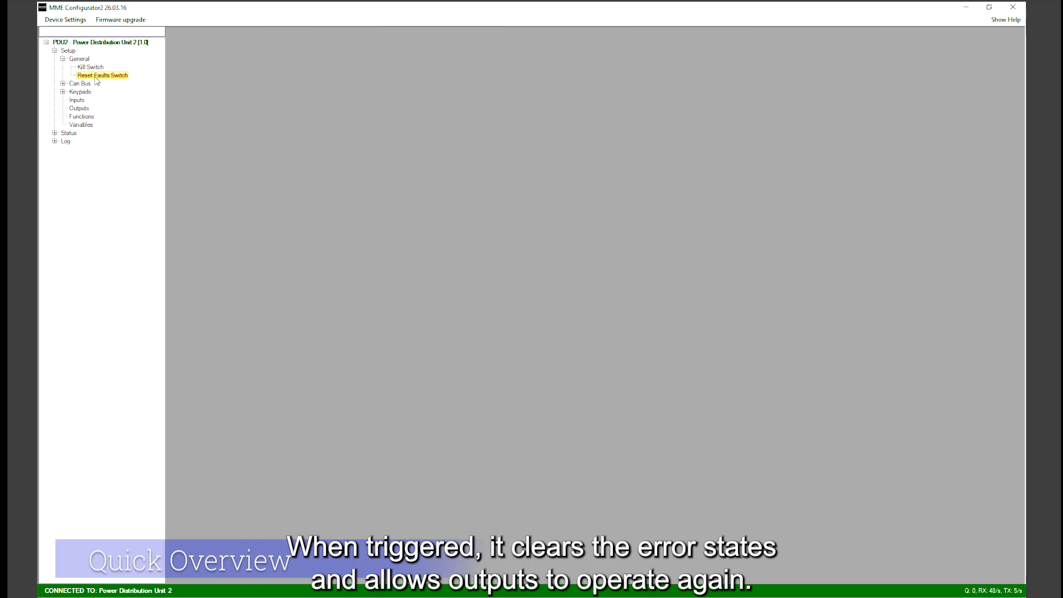
{"action": "left_click", "coordinate": [62, 83]}
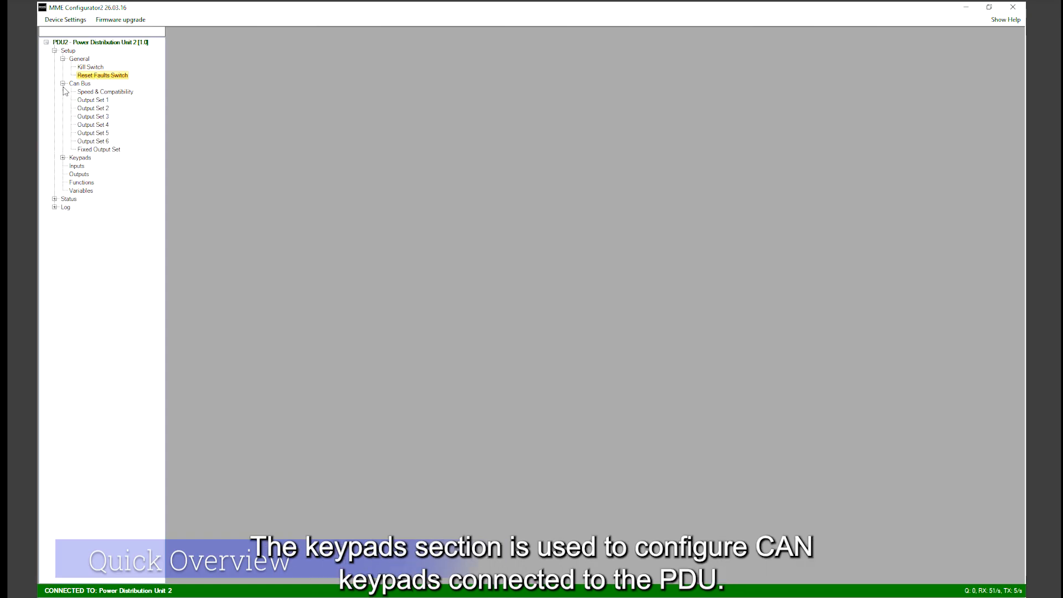
{"action": "left_click", "coordinate": [80, 160]}
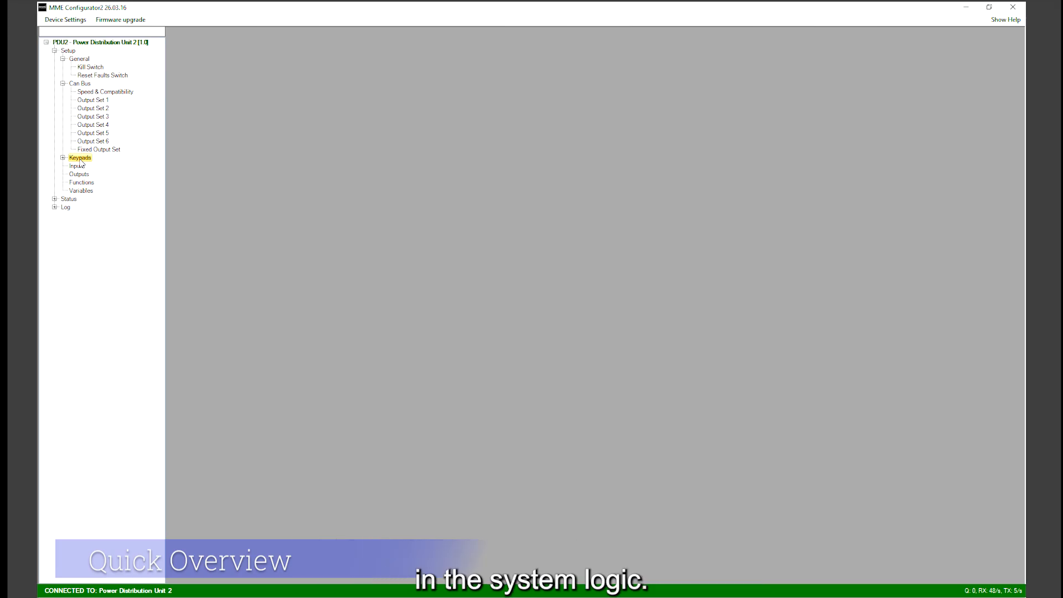
{"action": "left_click", "coordinate": [95, 93]}
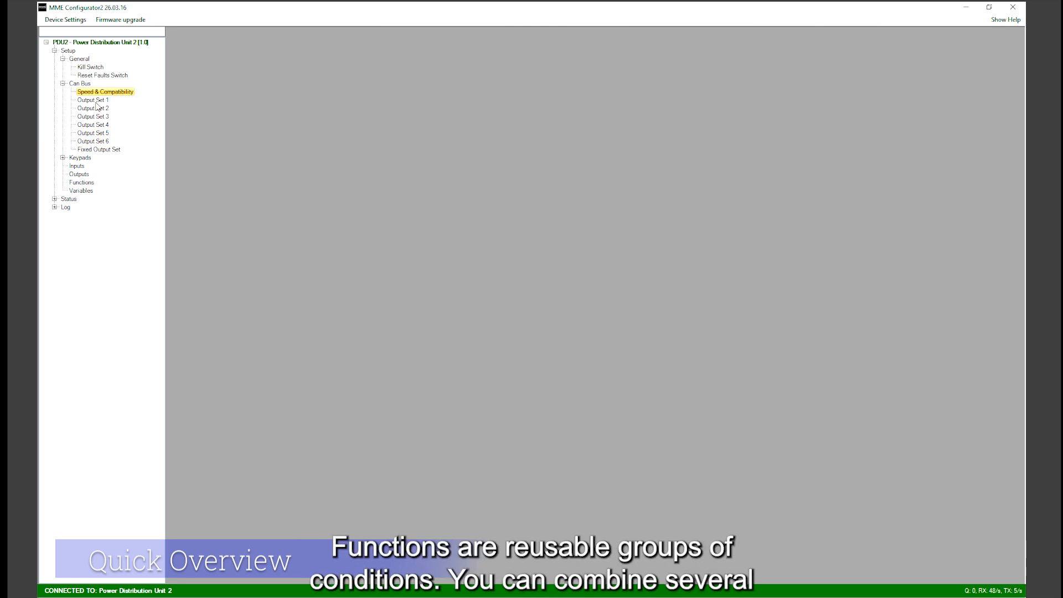
{"action": "left_click", "coordinate": [83, 183]}
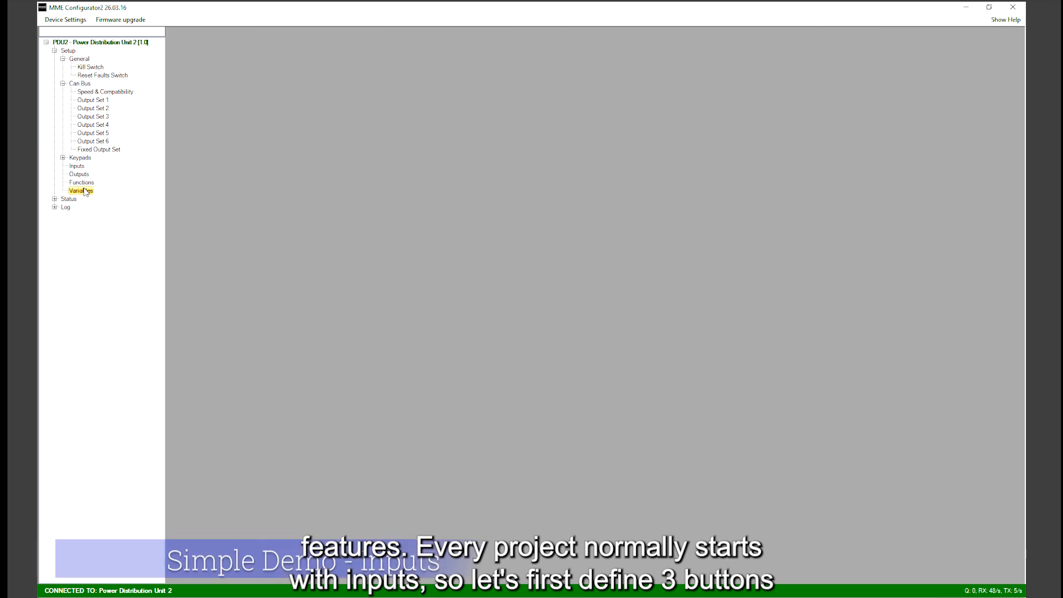
- Open the PDU's Inputs setup list and reposition its window slightly in the workspace
{"action": "left_click", "coordinate": [77, 167]}
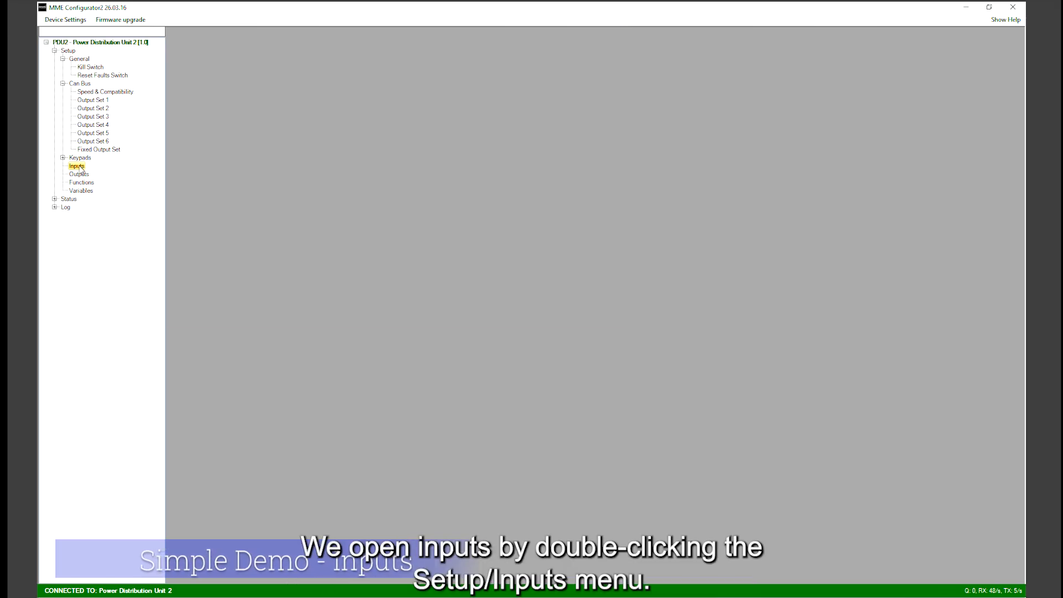
{"action": "double_click", "coordinate": [77, 166]}
{"action": "left_click_drag", "start_coordinate": [250, 43], "coordinate": [258, 49]}
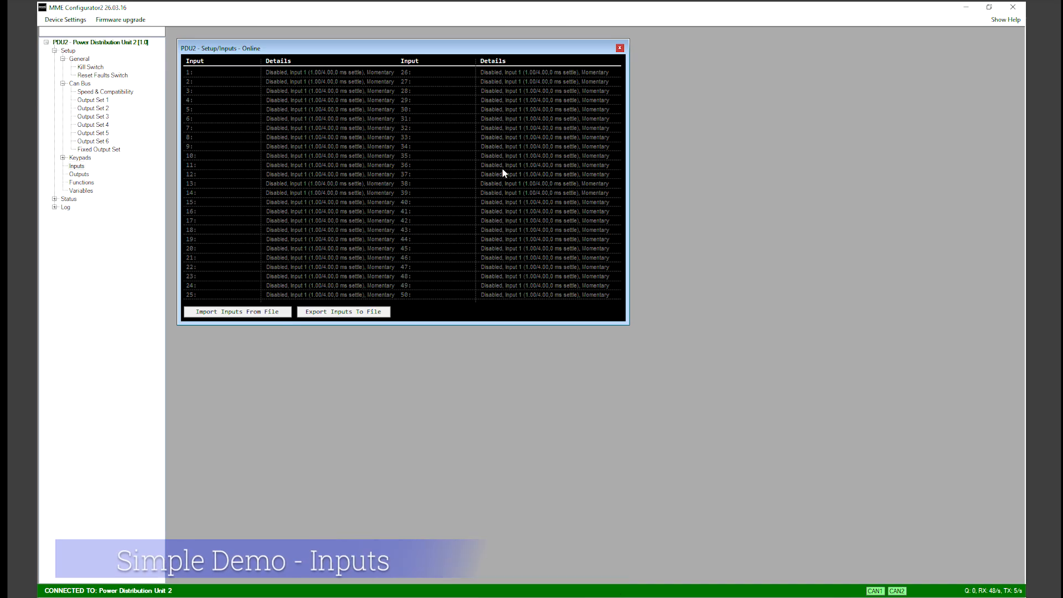
- Enable Input 1, name it ACC and set its operation to Toggle
{"action": "left_click", "coordinate": [206, 77]}
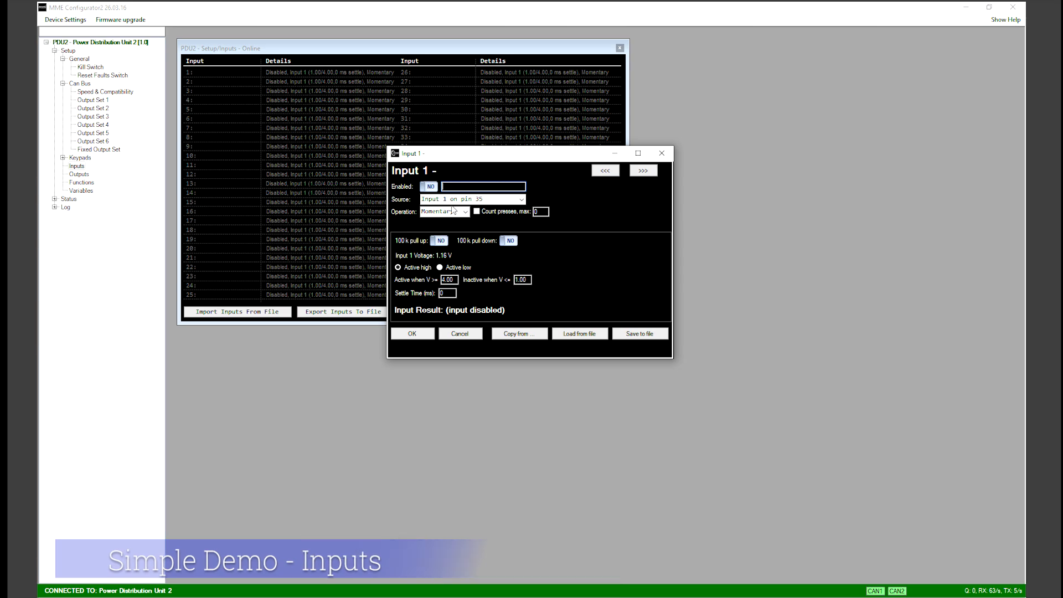
{"action": "left_click", "coordinate": [429, 186]}
{"action": "left_click", "coordinate": [459, 187]}
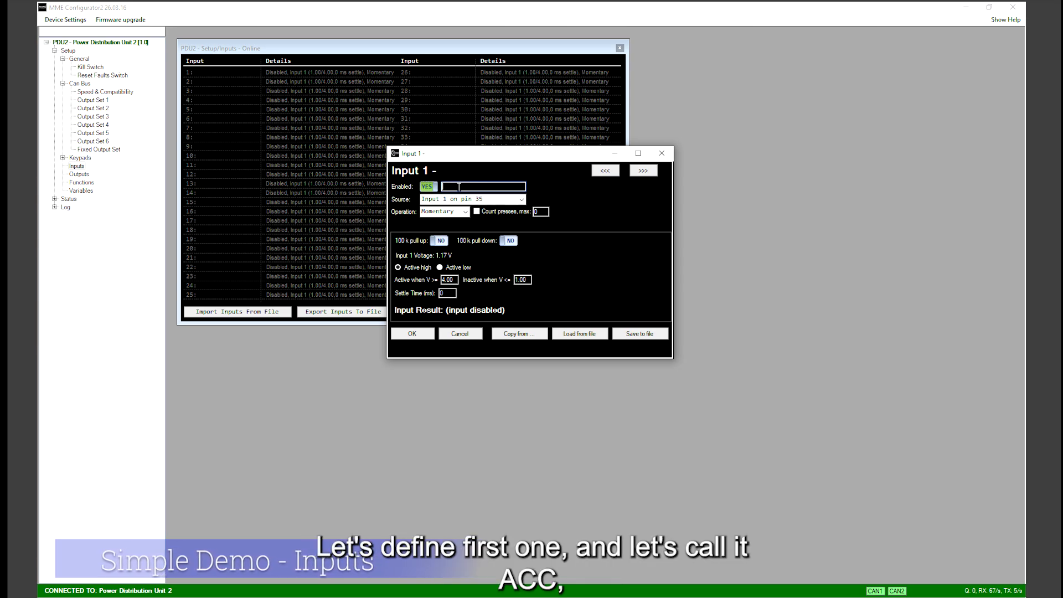
{"action": "type", "text": "ACC"}
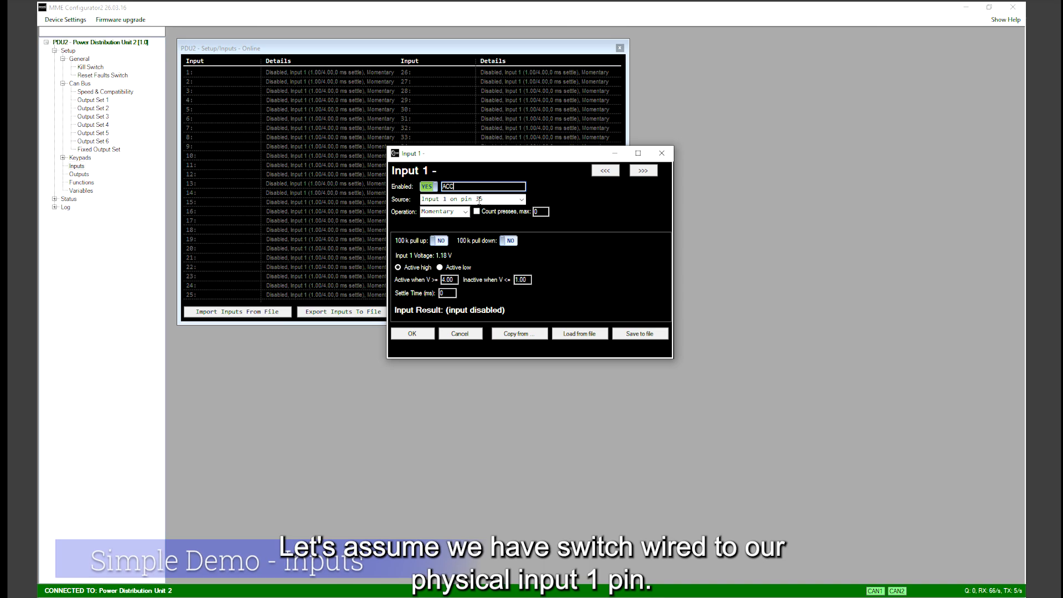
{"action": "left_click", "coordinate": [466, 212]}
{"action": "left_click", "coordinate": [436, 230]}
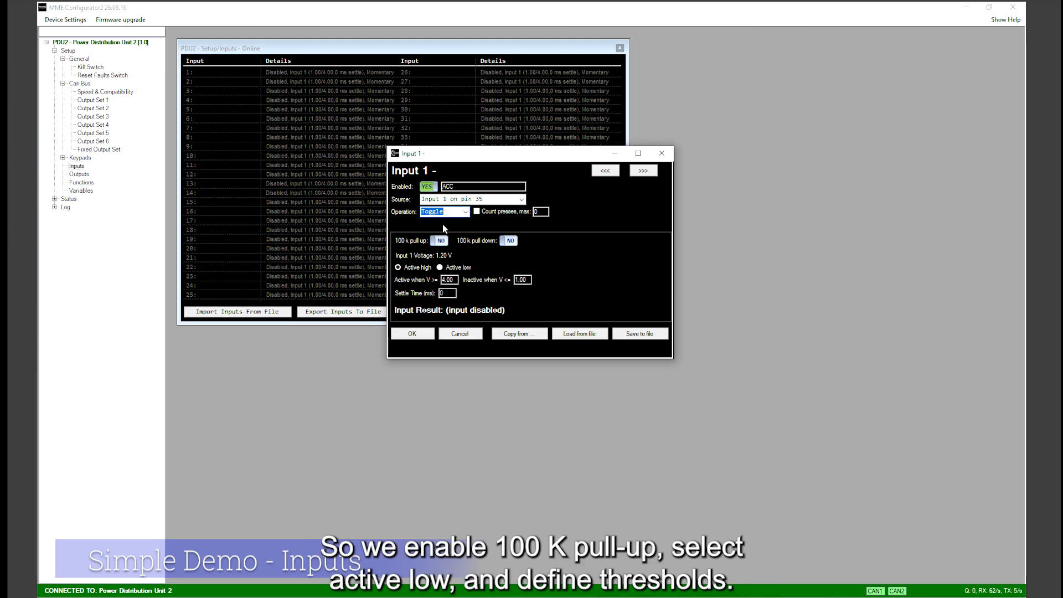
- Give the ACC input a 100 k pull-up and active low logic, active at or below 1 V and inactive at or above 4 V
{"action": "left_click", "coordinate": [440, 240]}
{"action": "left_click", "coordinate": [439, 267]}
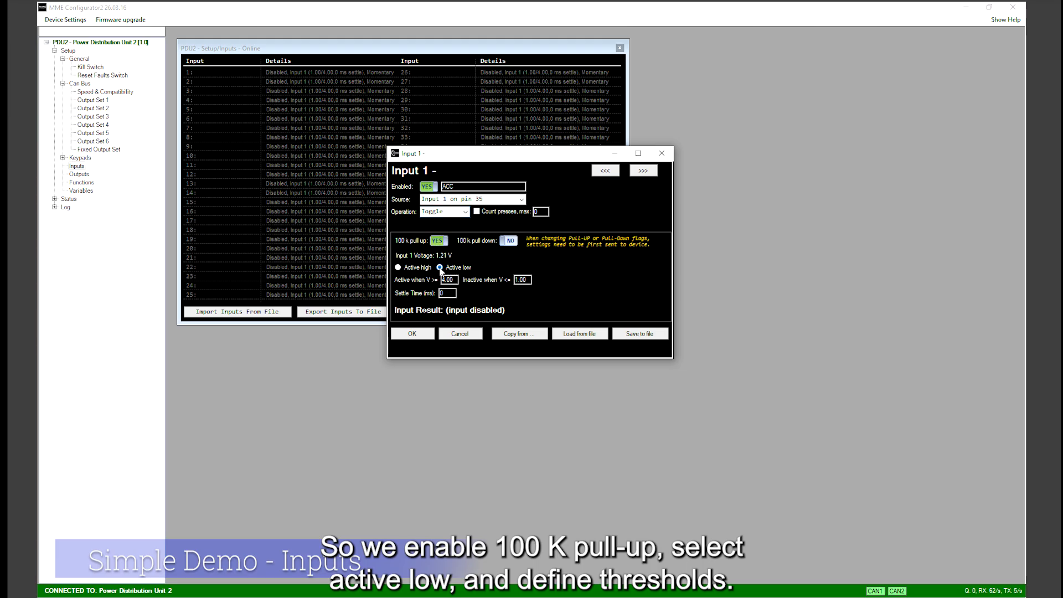
{"action": "double_click", "coordinate": [456, 281]}
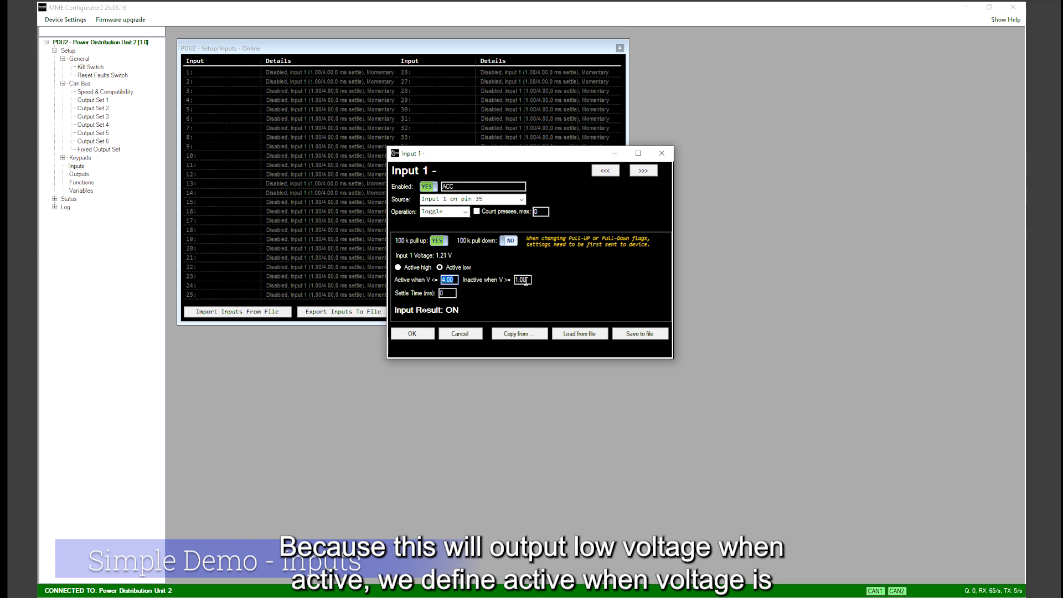
{"action": "type", "text": "1"}
{"action": "left_click_drag", "start_coordinate": [526, 281], "coordinate": [496, 285]}
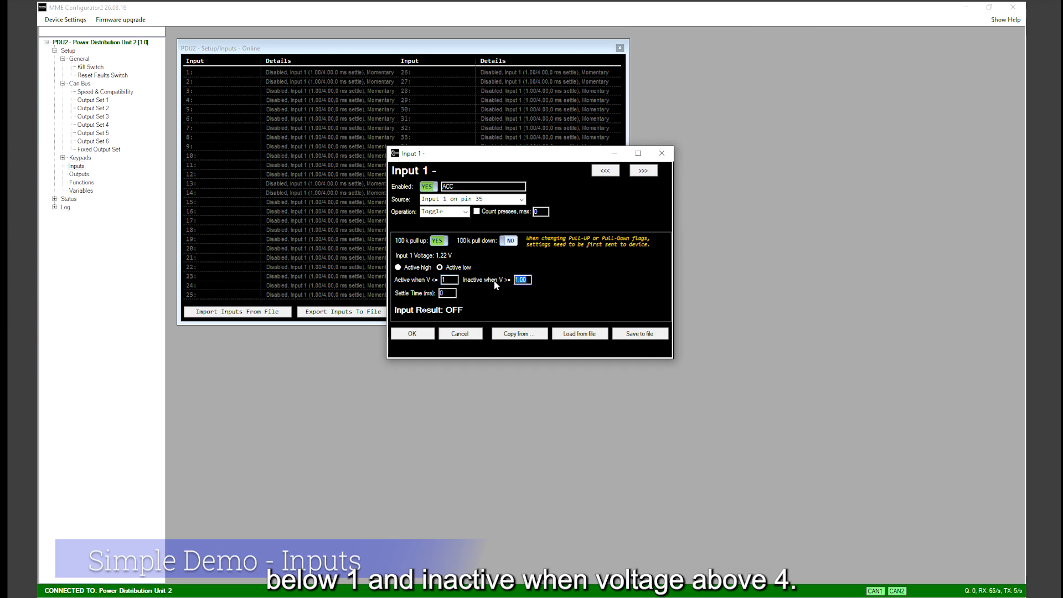
{"action": "type", "text": "4"}
{"action": "left_click", "coordinate": [412, 334]}
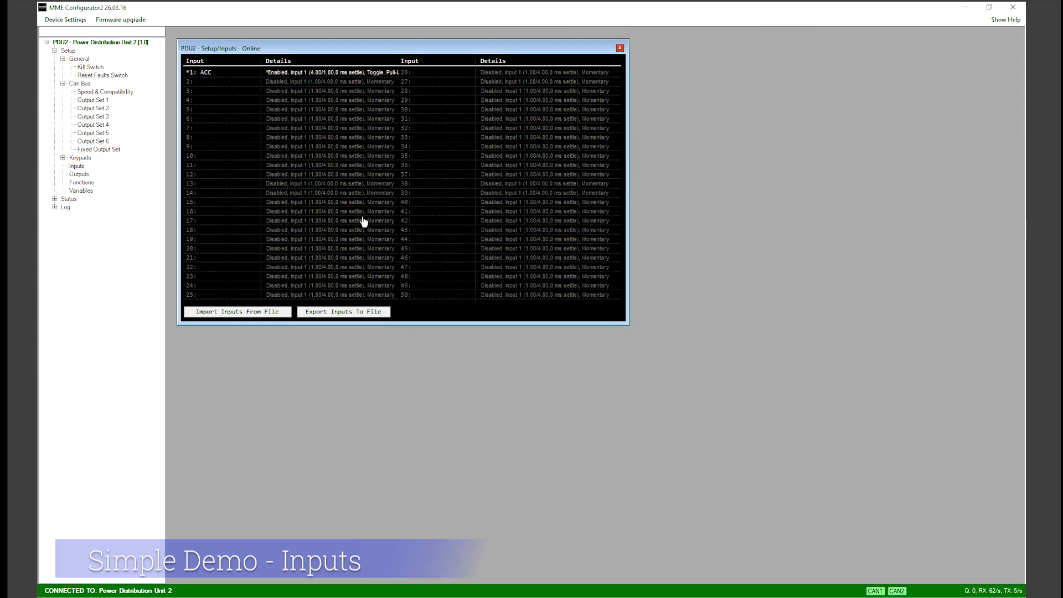
- Enable Input 2 and copy the settings of the ACC input into it
{"action": "double_click", "coordinate": [209, 82]}
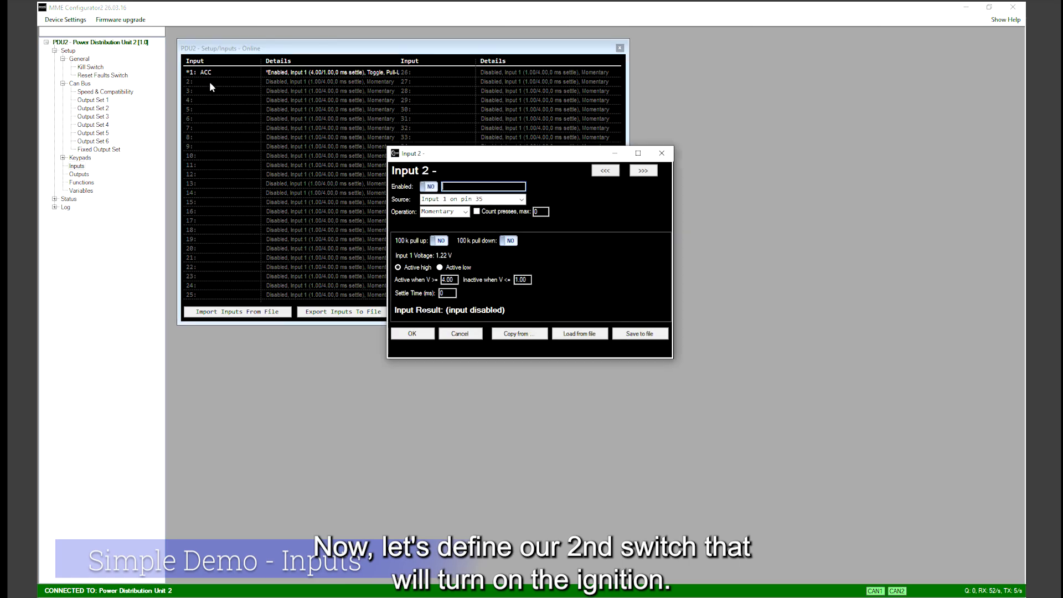
{"action": "left_click", "coordinate": [428, 186]}
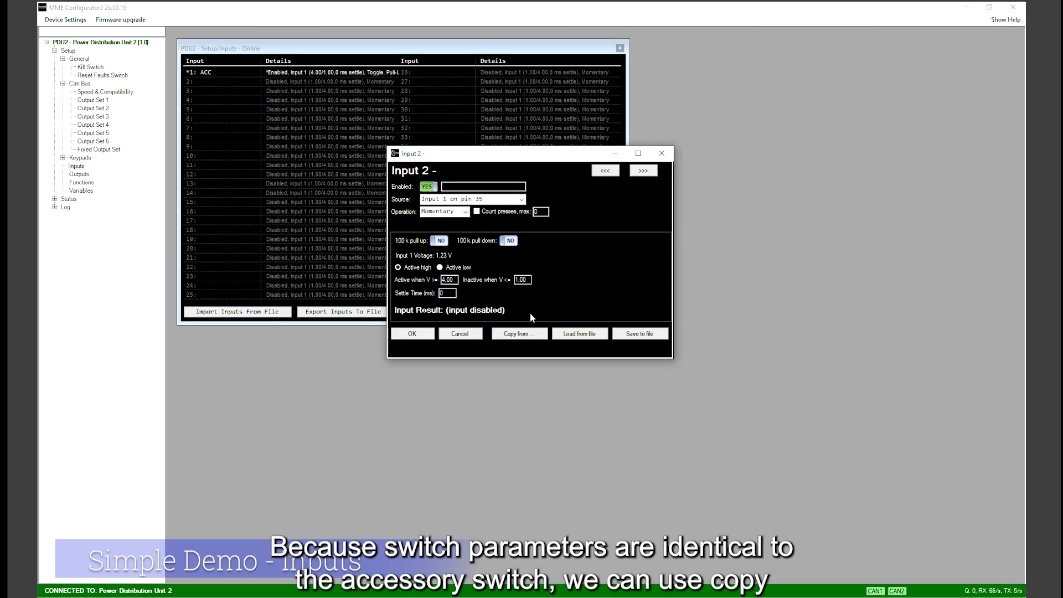
{"action": "left_click", "coordinate": [518, 334]}
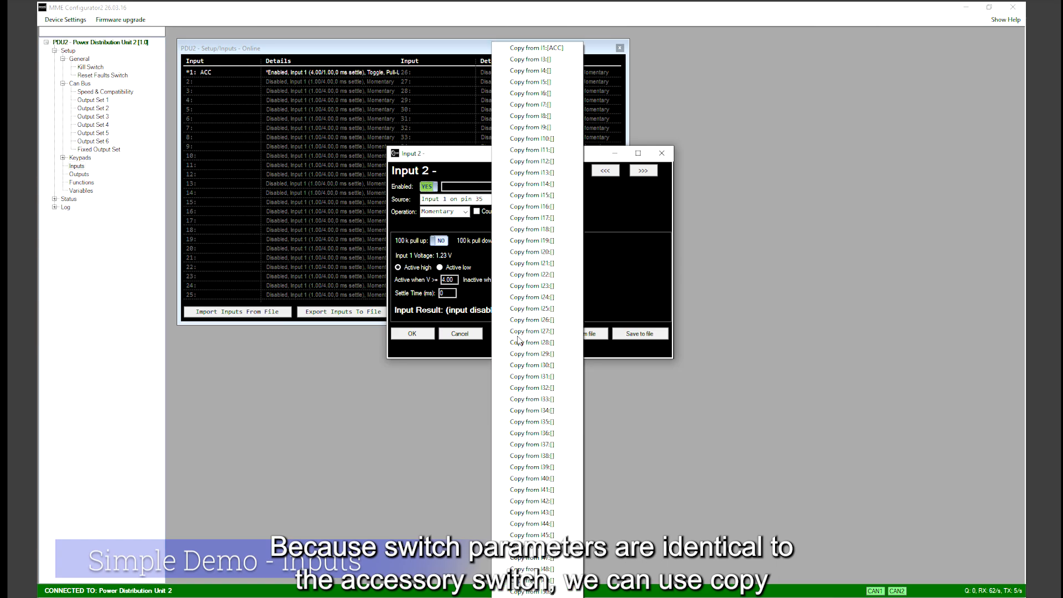
{"action": "left_click", "coordinate": [548, 49]}
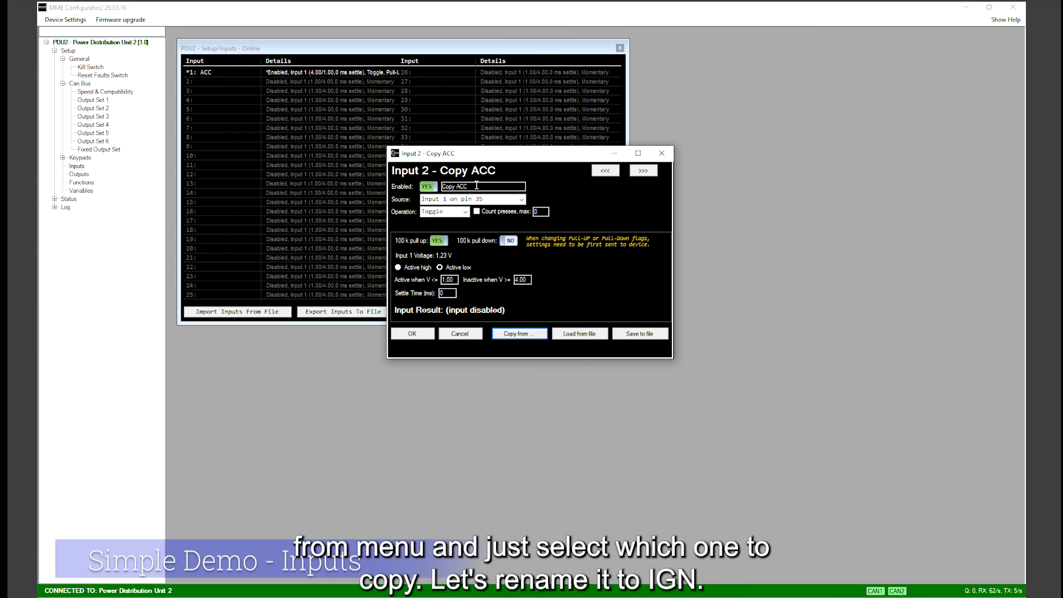
- Rename Input 2 to IGN and set its source to Input 2 on pin 32
{"action": "left_click_drag", "start_coordinate": [476, 187], "coordinate": [404, 190]}
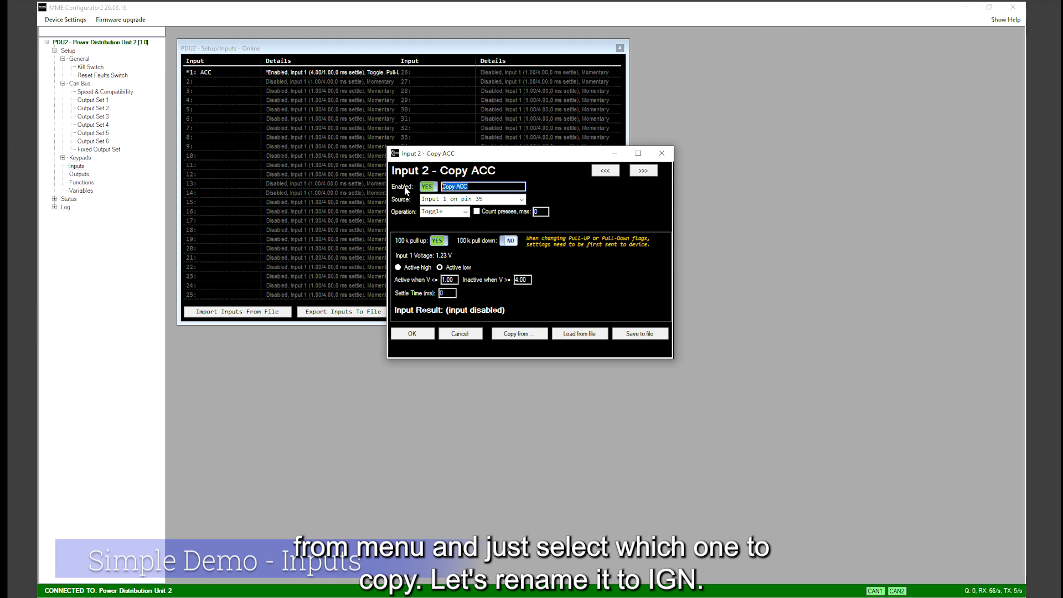
{"action": "type", "text": "IGN"}
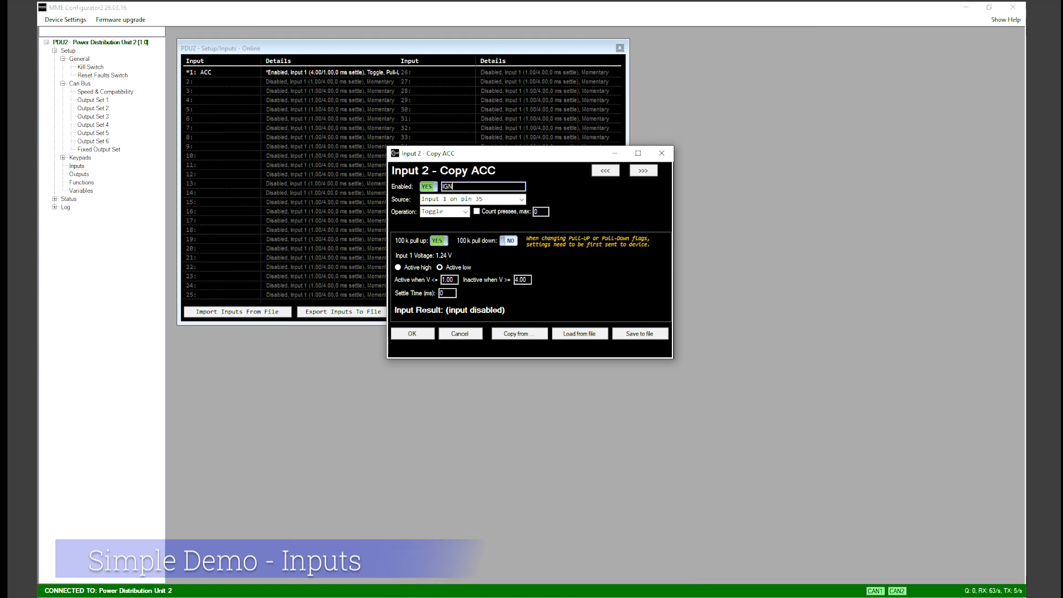
{"action": "left_click", "coordinate": [522, 200]}
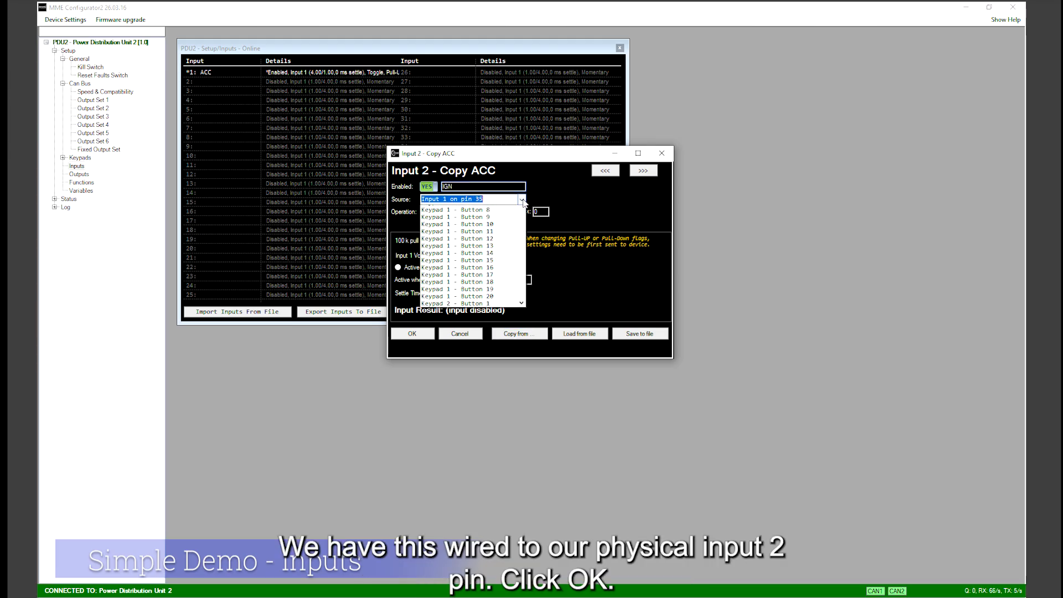
{"action": "left_click", "coordinate": [473, 216]}
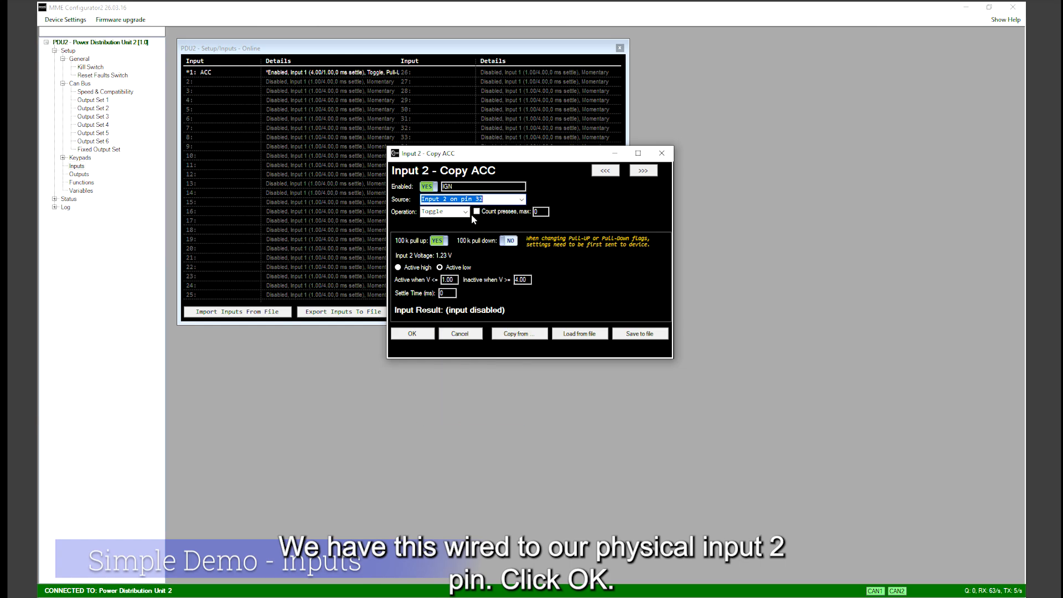
{"action": "left_click", "coordinate": [419, 335]}
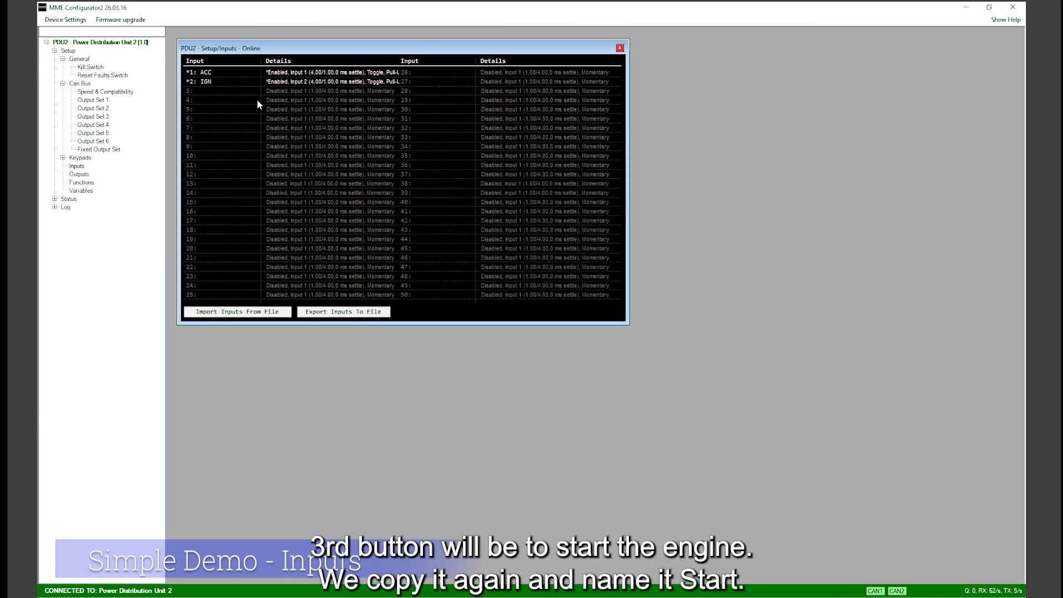
- Enable Input 3 and copy the settings of the IGN input into it
{"action": "double_click", "coordinate": [216, 91]}
{"action": "left_click", "coordinate": [429, 187]}
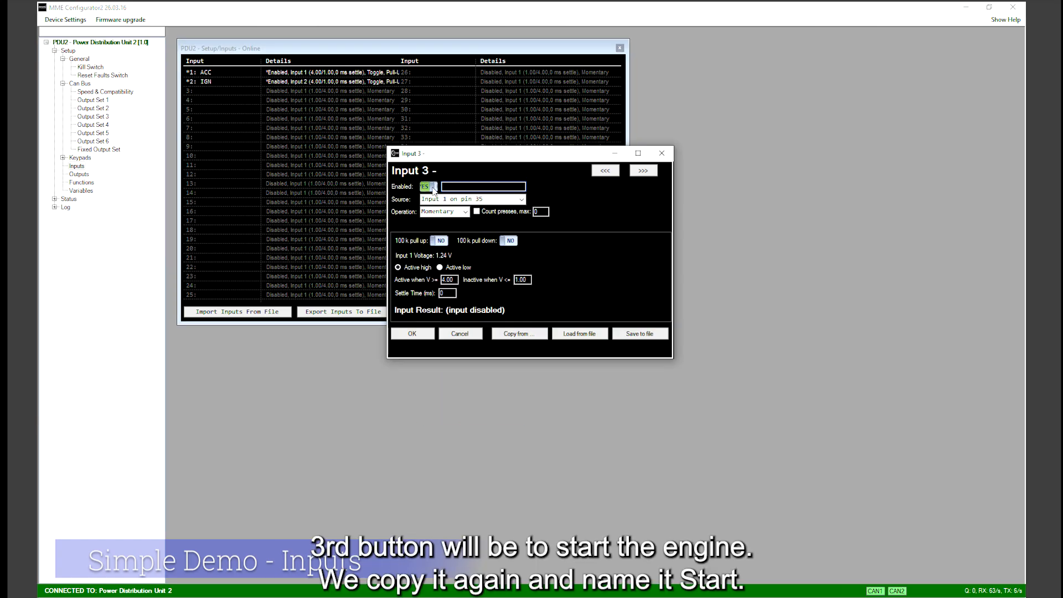
{"action": "left_click", "coordinate": [516, 334]}
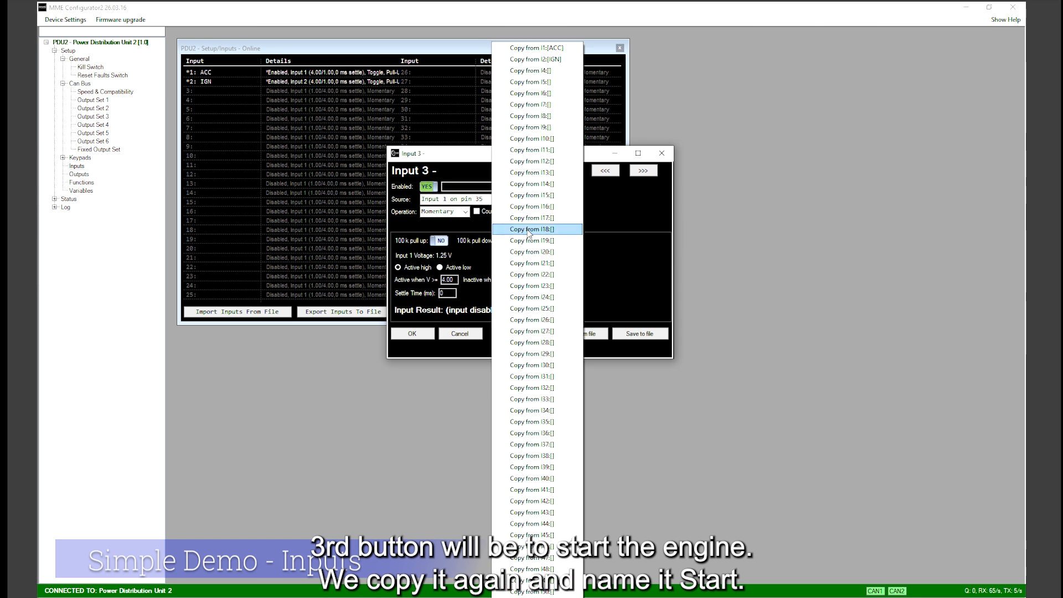
{"action": "left_click", "coordinate": [524, 60]}
- Name Input 3 START, set its source to Input 3 on pin 29 and its operation to Momentary
{"action": "type", "text": "START"}
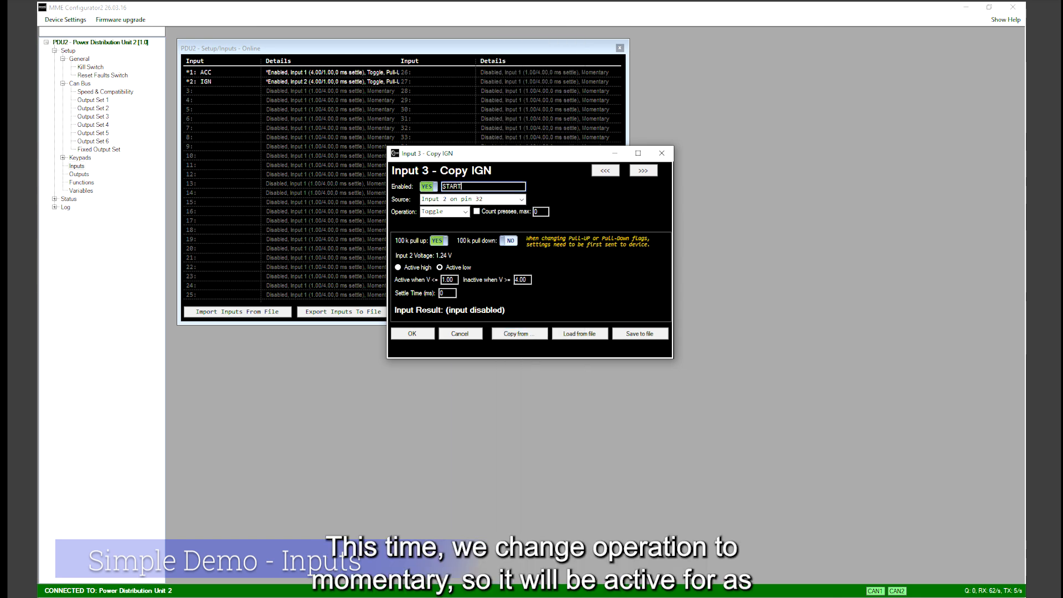
{"action": "left_click", "coordinate": [521, 199]}
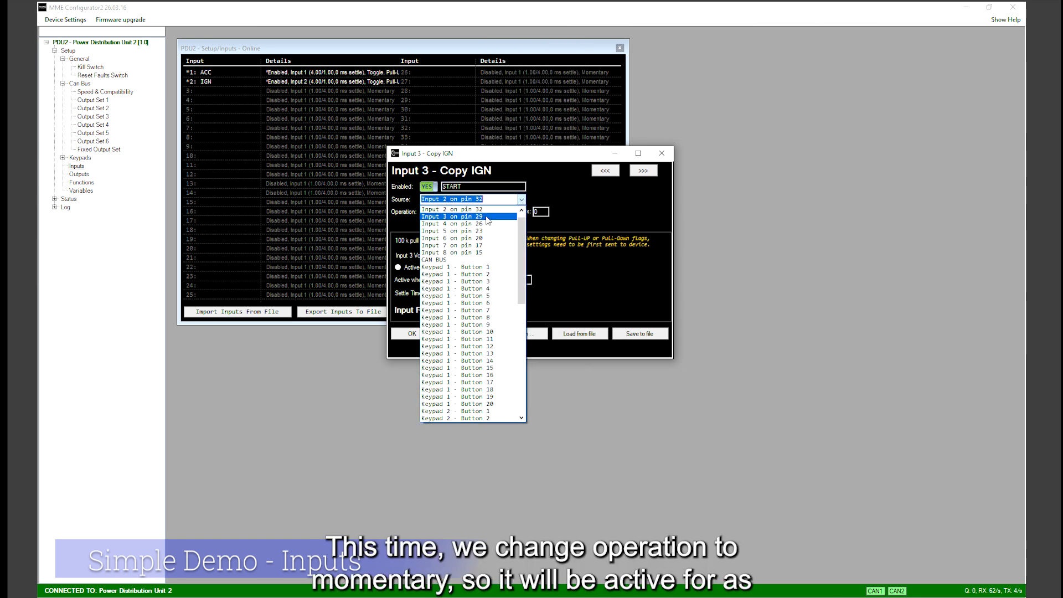
{"action": "left_click", "coordinate": [454, 222]}
{"action": "left_click", "coordinate": [465, 212]}
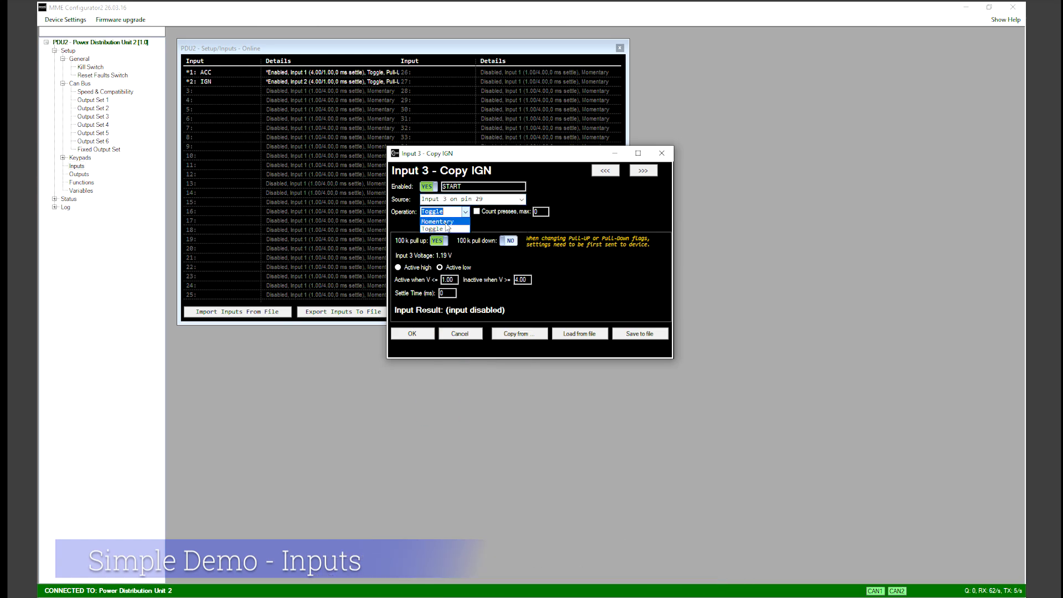
{"action": "left_click", "coordinate": [412, 334]}
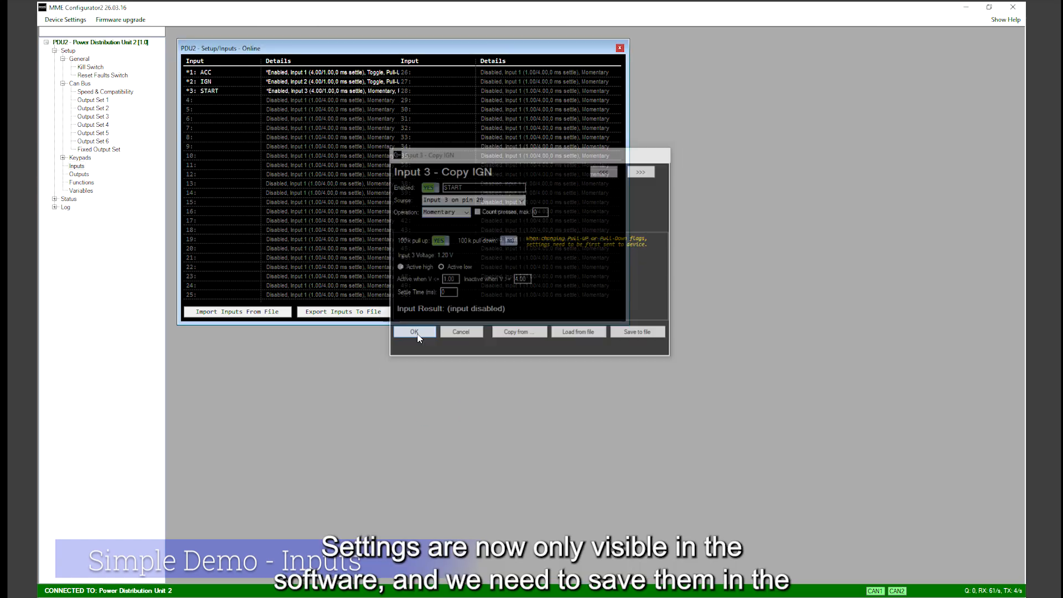
- Send the changed input settings to the device and close the inputs setup
{"action": "left_click", "coordinate": [73, 22]}
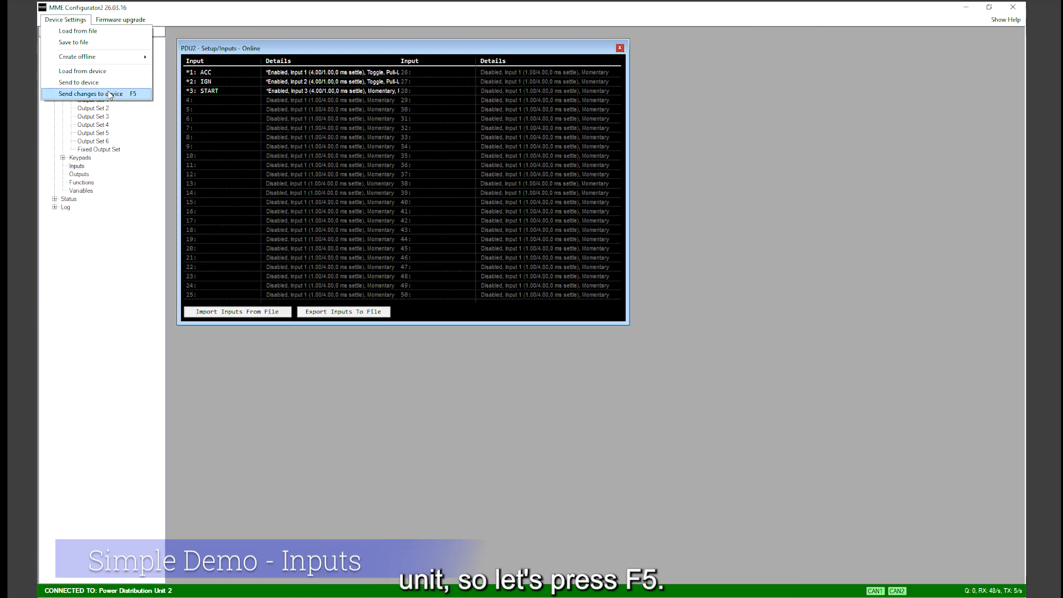
{"action": "left_click", "coordinate": [110, 94]}
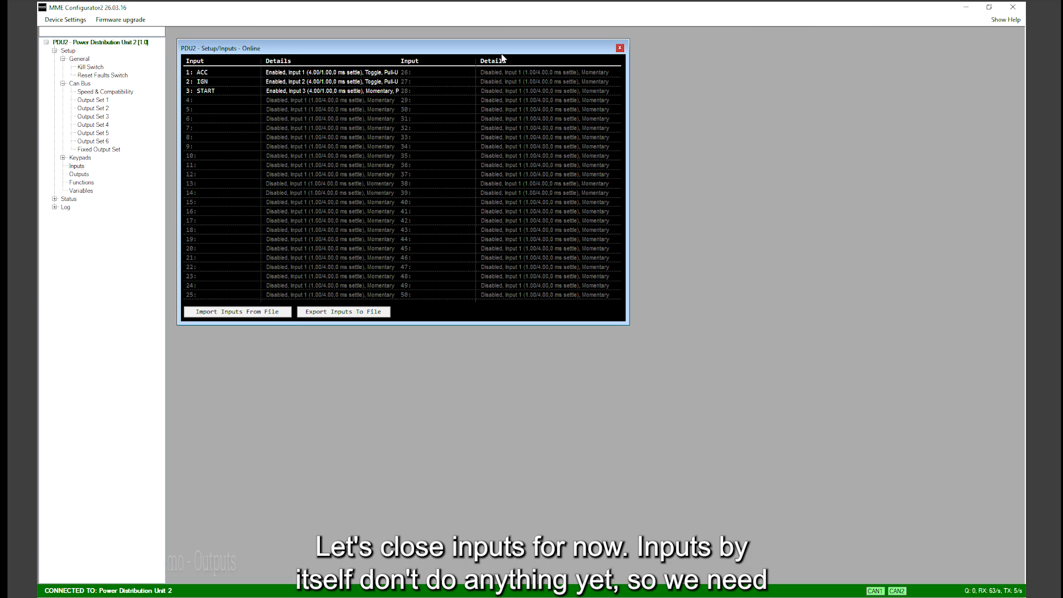
{"action": "left_click", "coordinate": [620, 48]}
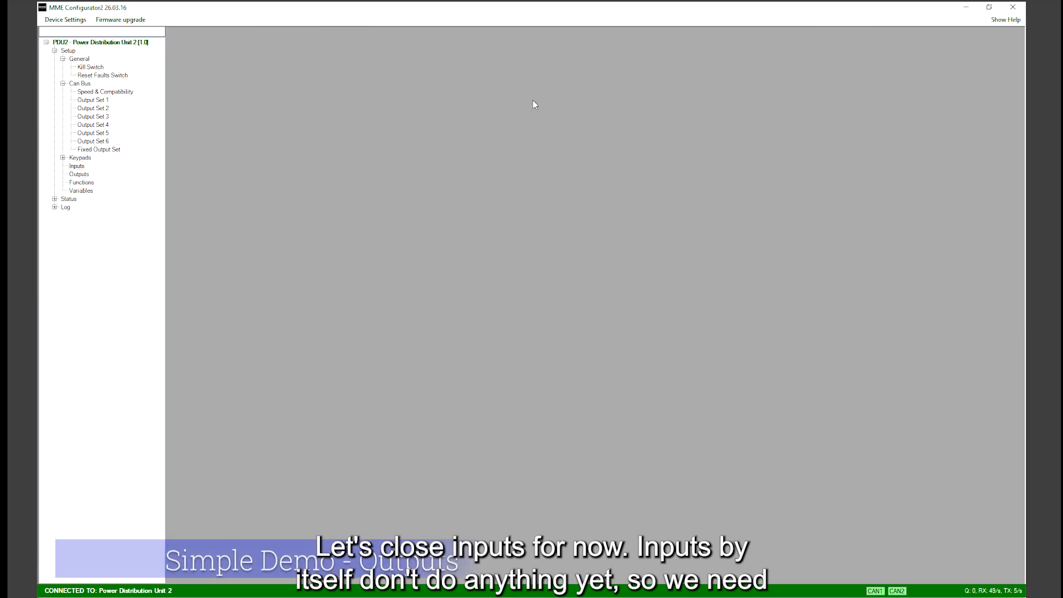
- In the outputs setup, enable Output 1, name it ACC and set its trip to 5 A for 0.5 s
{"action": "left_click", "coordinate": [79, 174]}
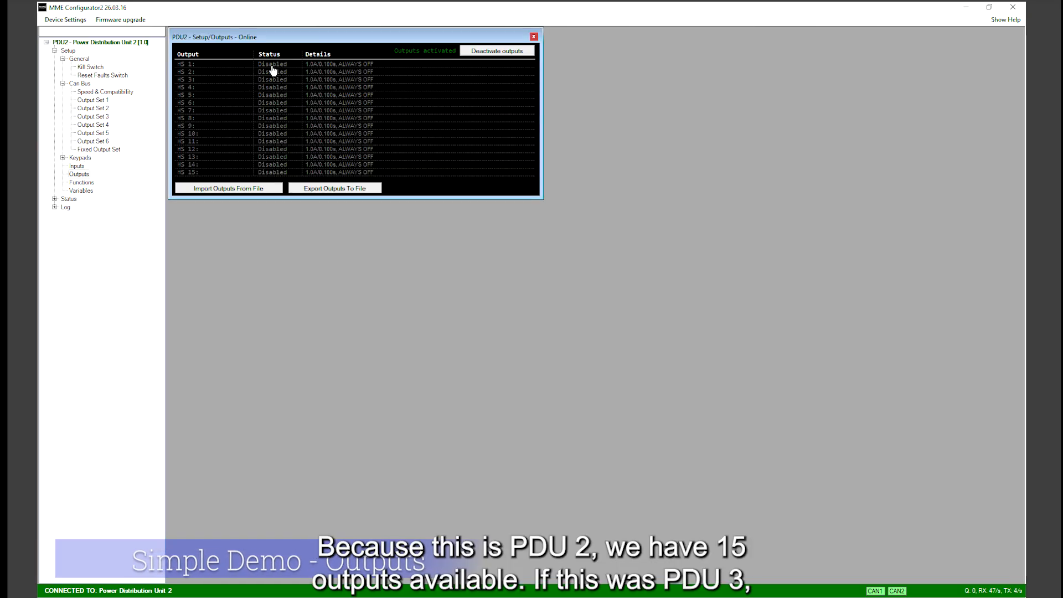
{"action": "left_click_drag", "start_coordinate": [287, 41], "coordinate": [290, 54]}
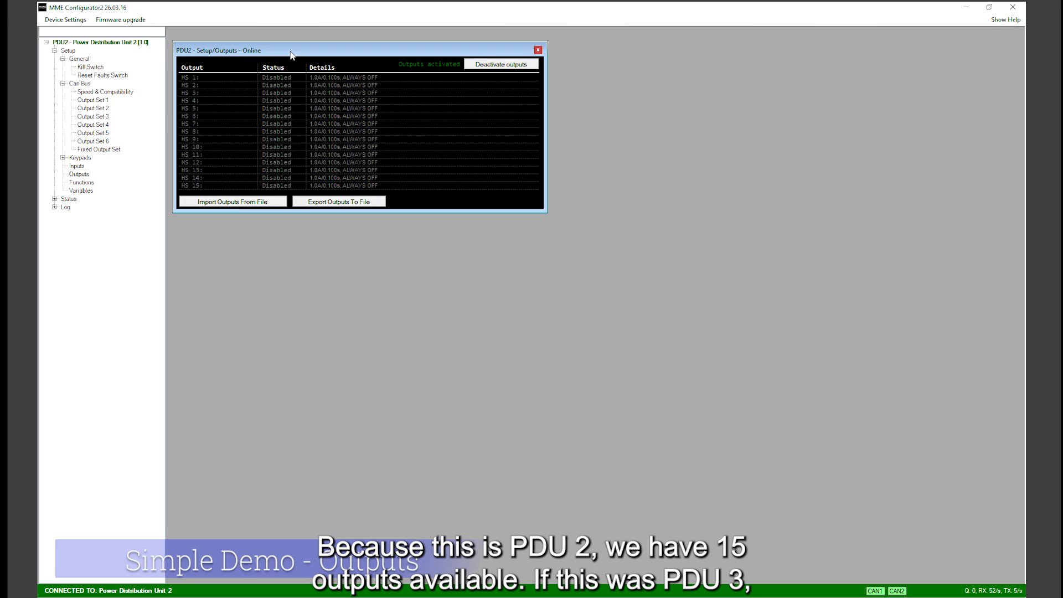
{"action": "double_click", "coordinate": [205, 81]}
{"action": "left_click", "coordinate": [387, 210]}
{"action": "type", "text": "ACC"}
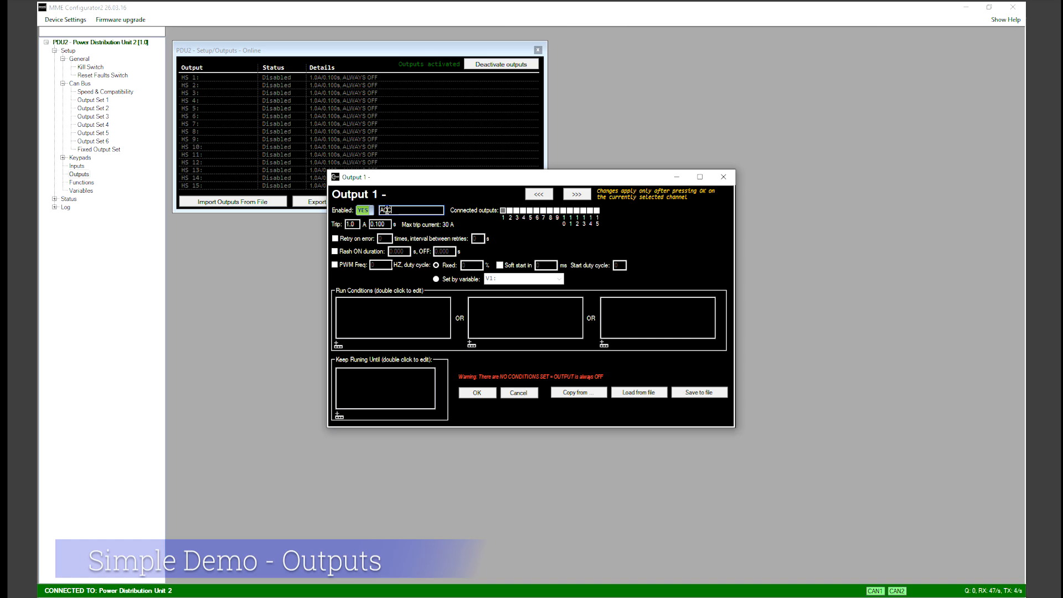
{"action": "double_click", "coordinate": [352, 224]}
{"action": "type", "text": "5"}
{"action": "double_click", "coordinate": [389, 224]}
{"action": "type", "text": "0.5"}
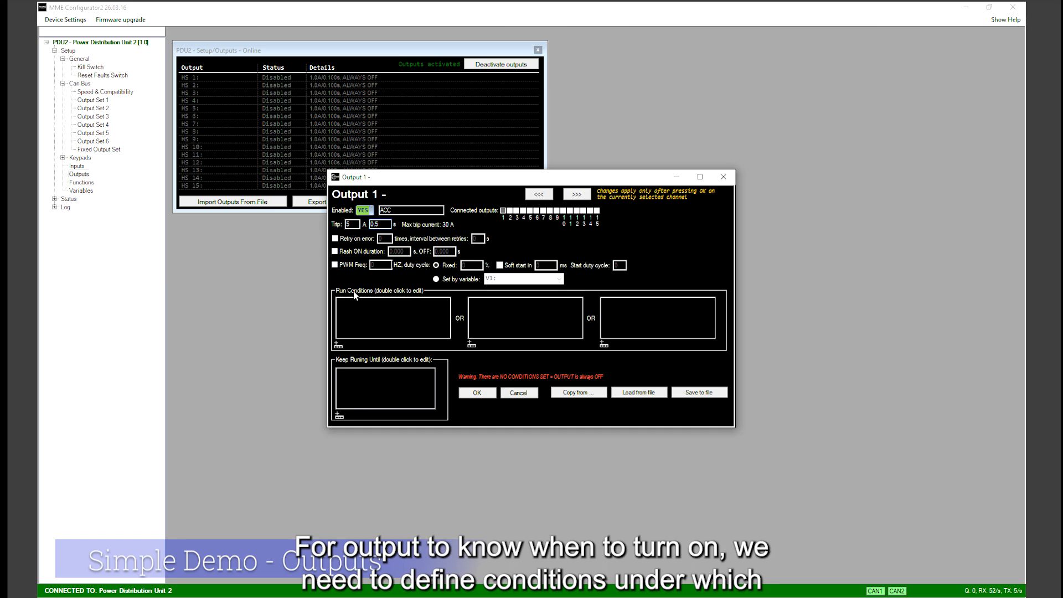
- Add an Input Active run condition for the ACC input to Output 1 and apply the output settings
{"action": "left_click", "coordinate": [338, 346]}
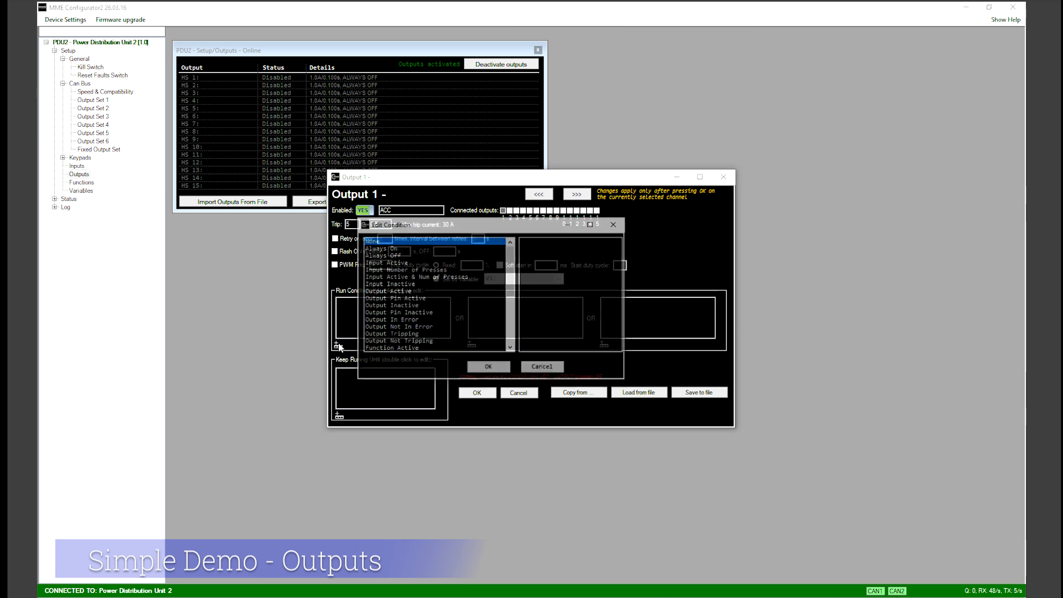
{"action": "left_click", "coordinate": [387, 263]}
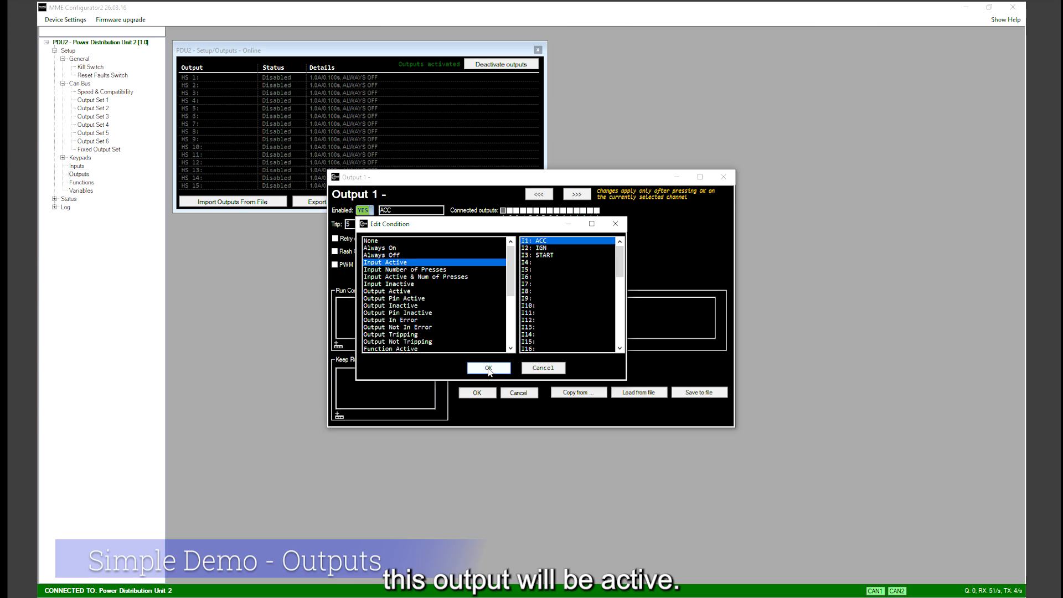
{"action": "left_click", "coordinate": [488, 369]}
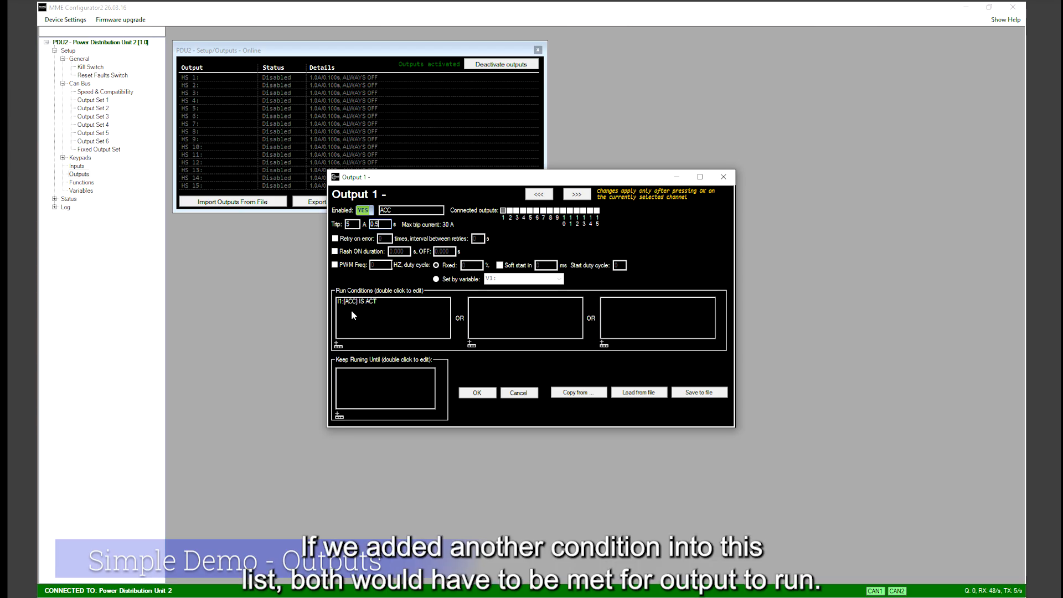
{"action": "left_click", "coordinate": [478, 393]}
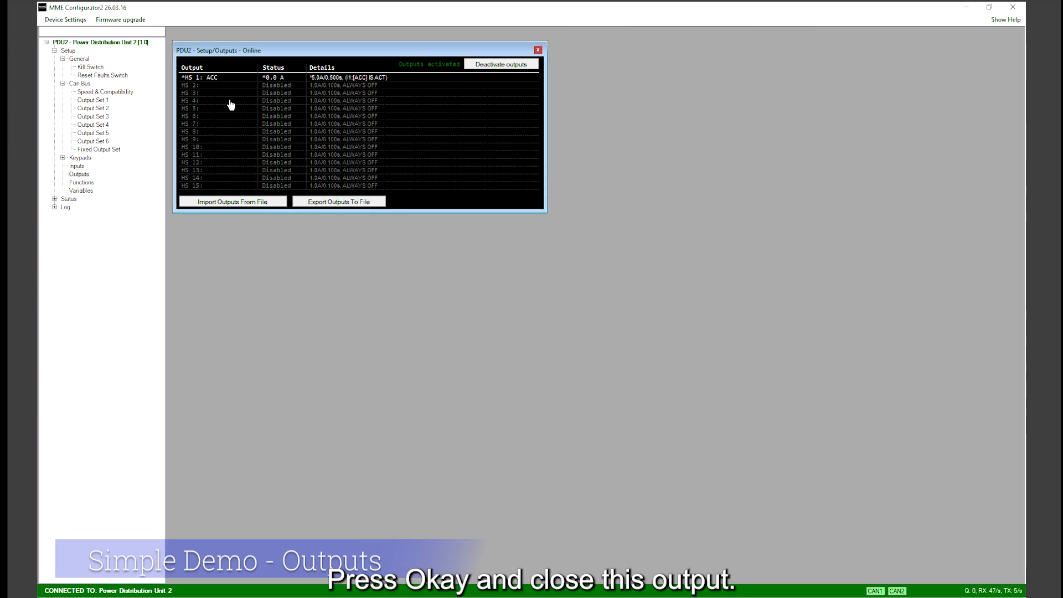
- Enable Output 2, name it IGN and set its trip to 10 A for 0.5 s
{"action": "double_click", "coordinate": [226, 84]}
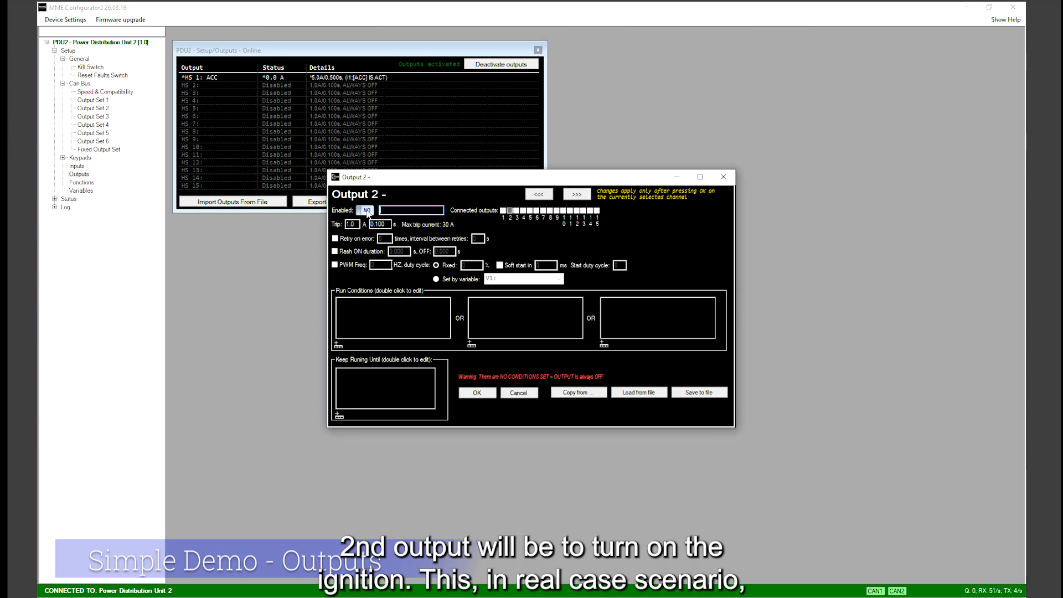
{"action": "left_click", "coordinate": [365, 211]}
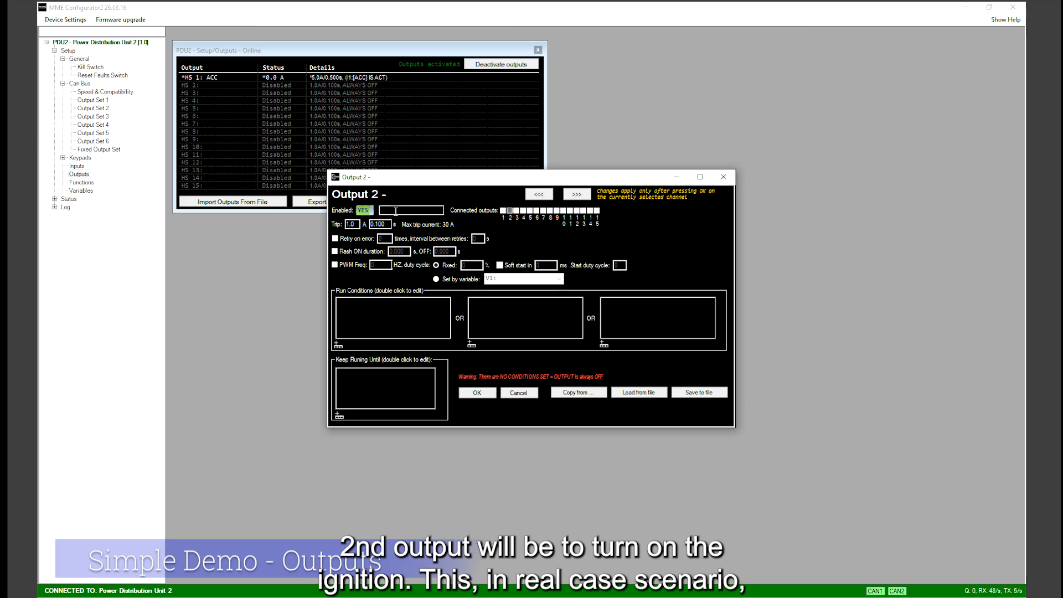
{"action": "type", "text": "IGN"}
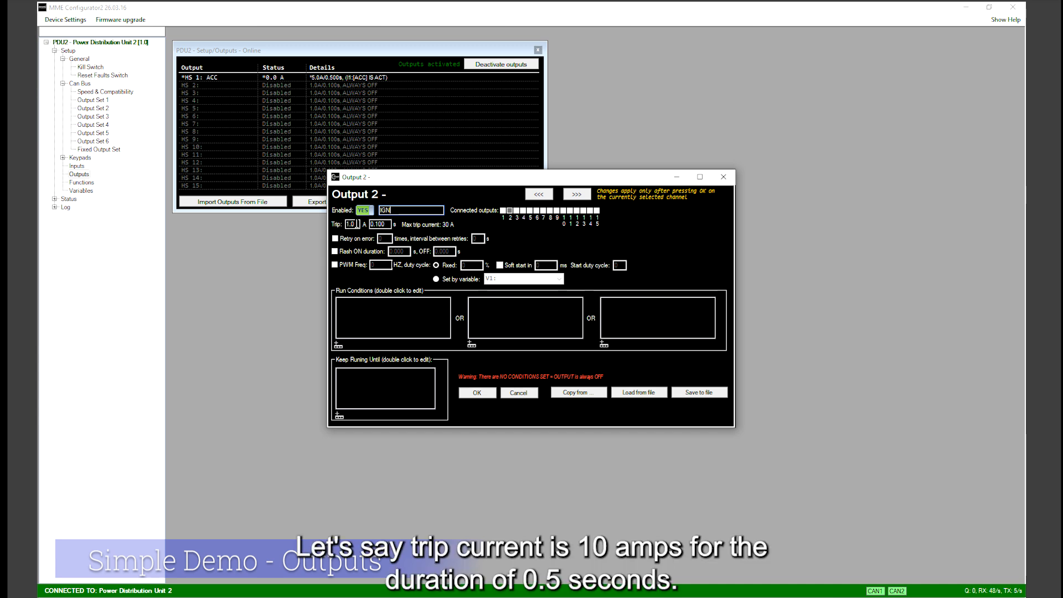
{"action": "left_click_drag", "start_coordinate": [358, 225], "coordinate": [263, 224]}
{"action": "type", "text": "10"}
{"action": "key", "text": "Tab"}
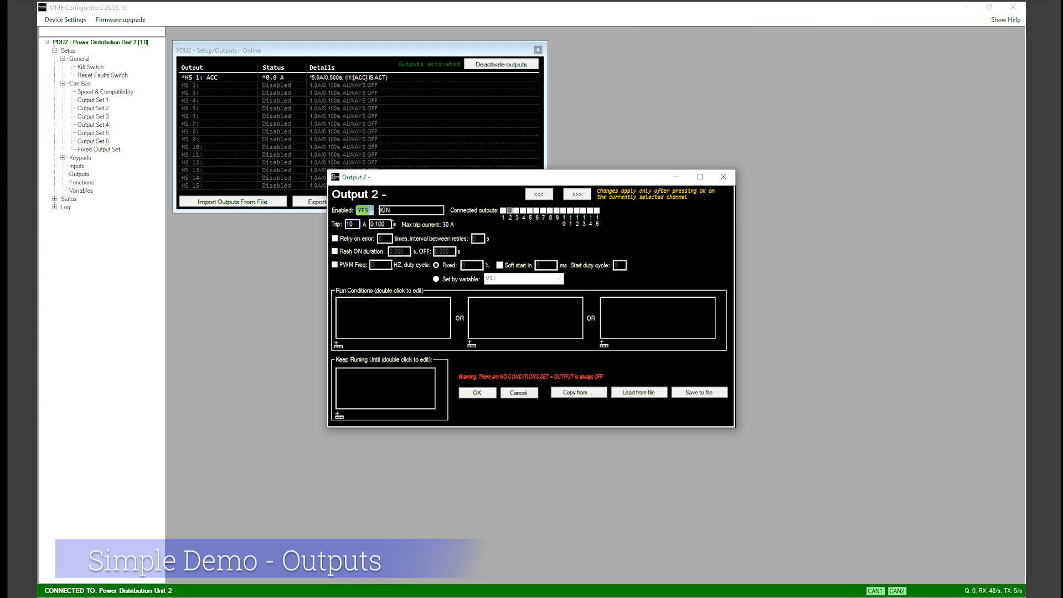
{"action": "type", "text": "0.5"}
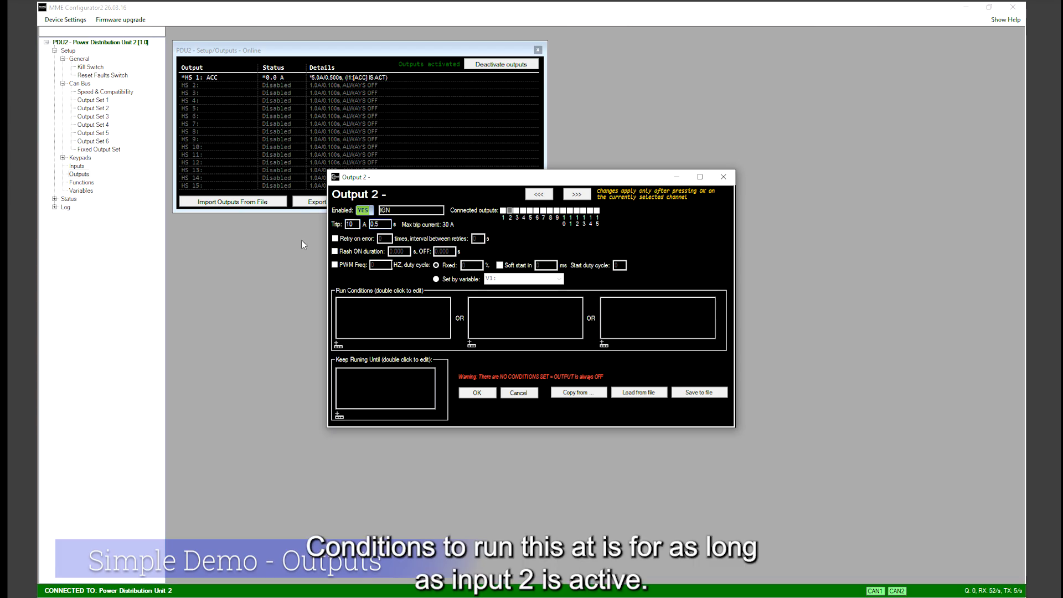
- Add an Input Active run condition for the IGN input to Output 2 and apply the output settings
{"action": "left_click", "coordinate": [338, 345]}
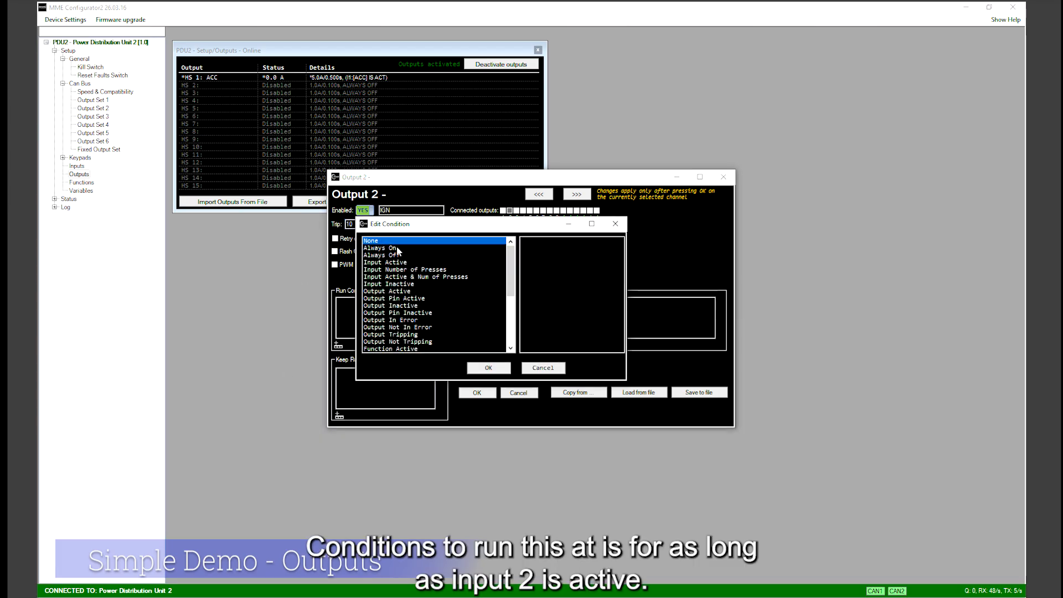
{"action": "left_click", "coordinate": [404, 263]}
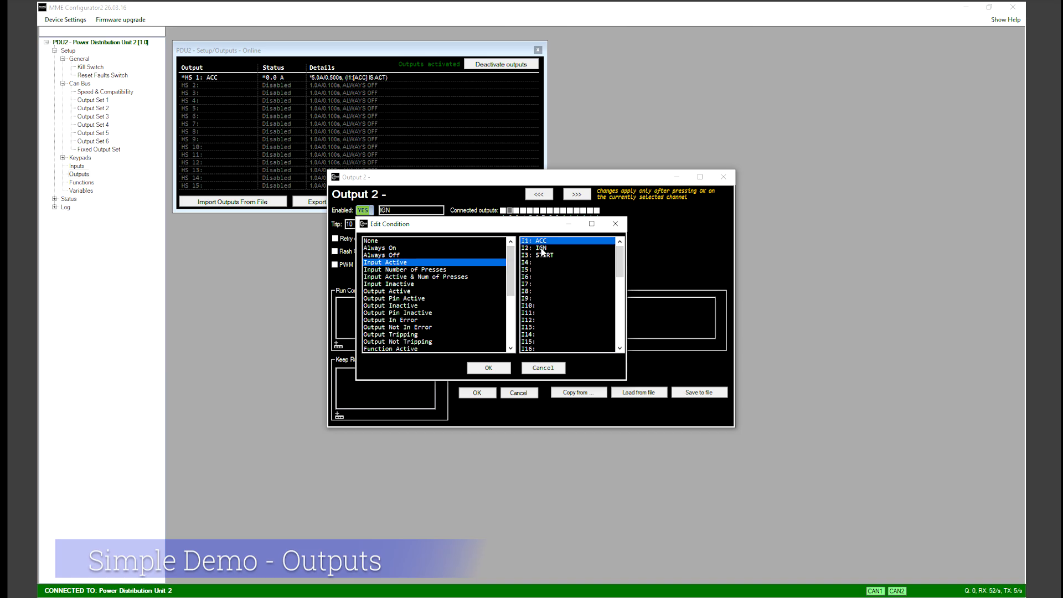
{"action": "left_click", "coordinate": [541, 248]}
{"action": "left_click", "coordinate": [489, 367]}
{"action": "left_click", "coordinate": [477, 393]}
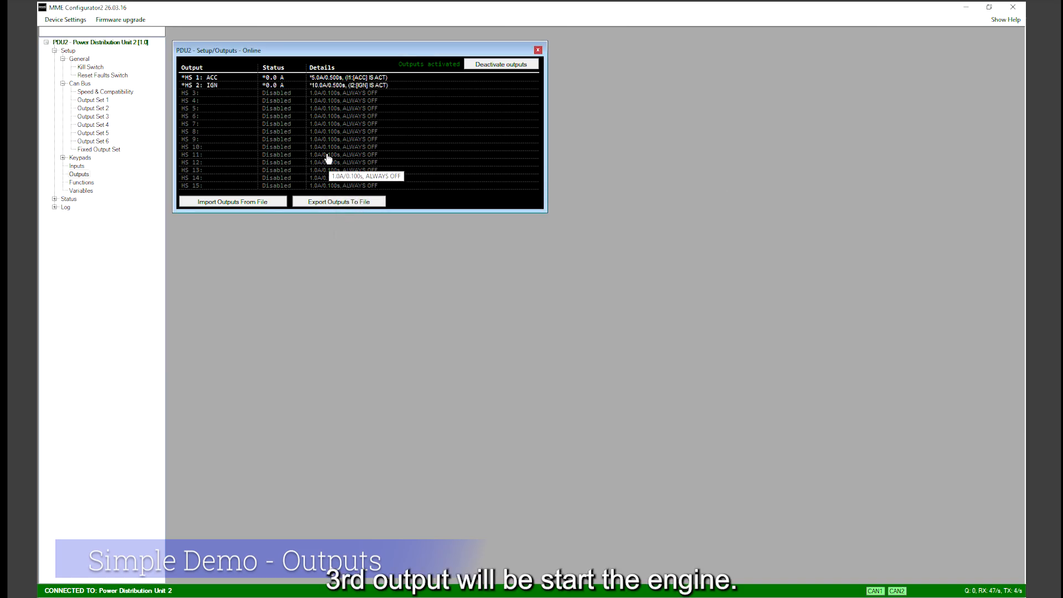
- Enable Output 3, name it START and set its trip to 15 A for 0.5 s
{"action": "double_click", "coordinate": [218, 94]}
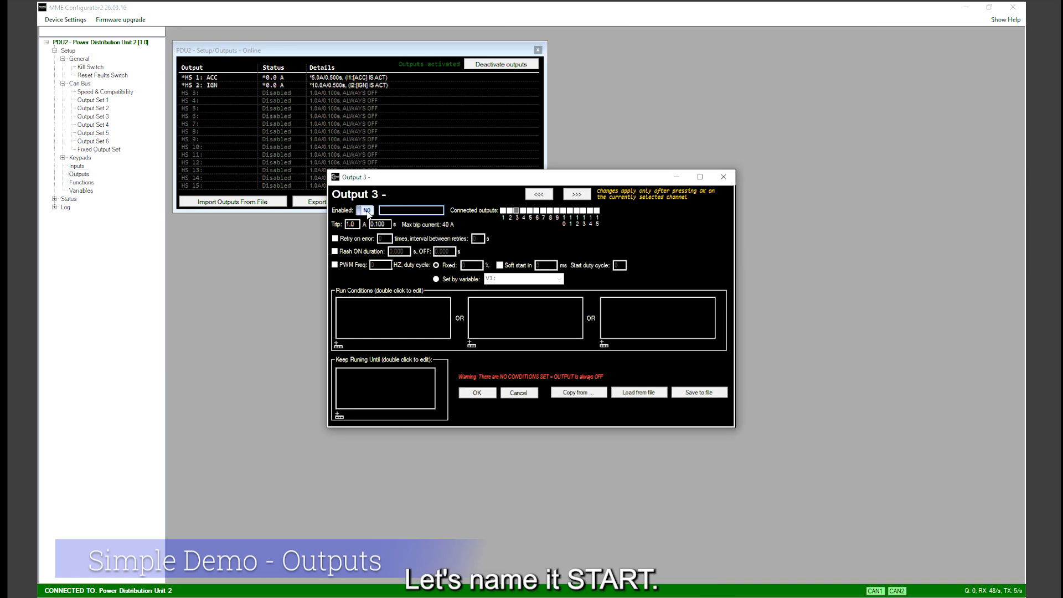
{"action": "left_click", "coordinate": [408, 210]}
{"action": "type", "text": "START"}
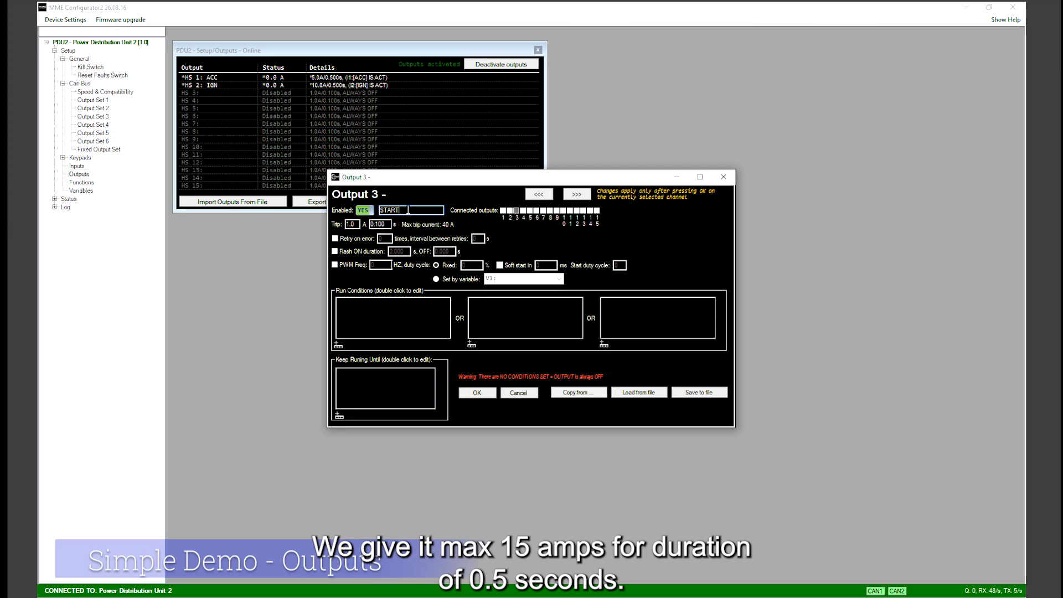
{"action": "double_click", "coordinate": [356, 225]}
{"action": "type", "text": "15"}
{"action": "key", "text": "Tab"}
{"action": "type", "text": "0.5"}
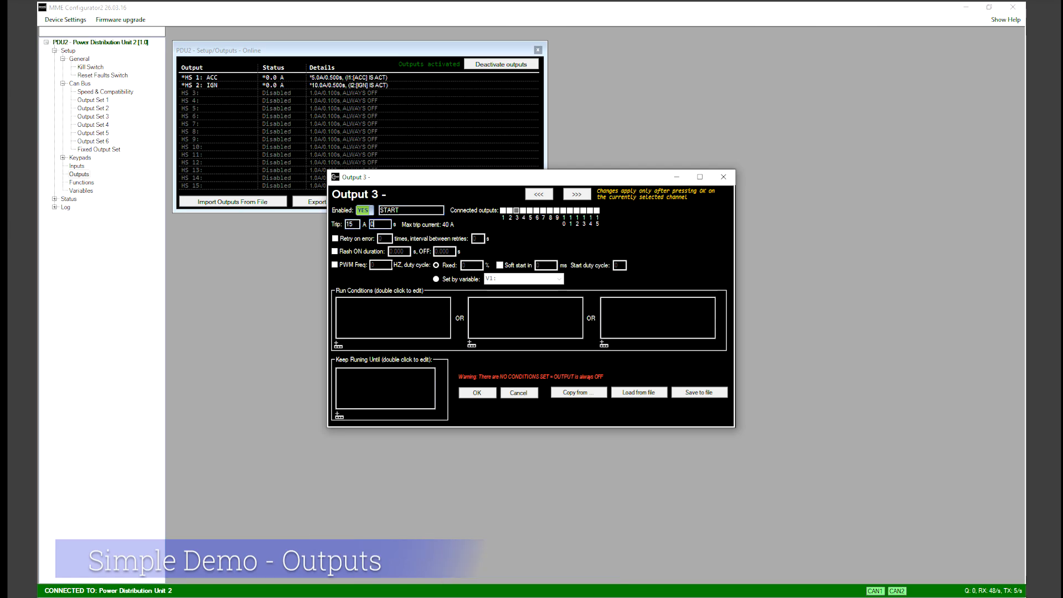
- Give Output 3 an Input Active run condition for the START input and send the output changes to the device
{"action": "left_click", "coordinate": [338, 346]}
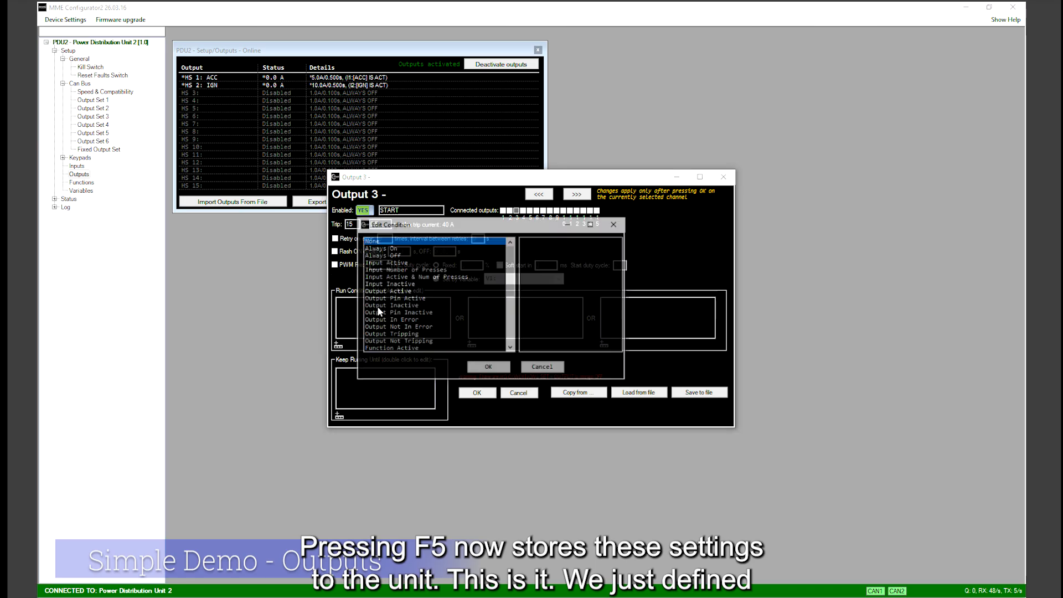
{"action": "left_click", "coordinate": [395, 263]}
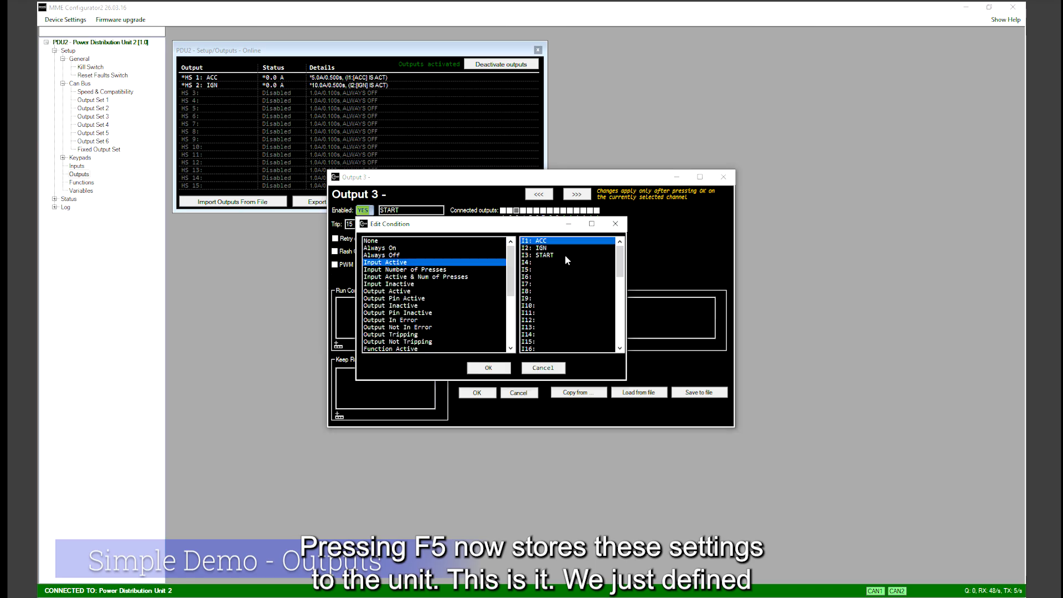
{"action": "left_click", "coordinate": [550, 256]}
{"action": "left_click", "coordinate": [489, 368]}
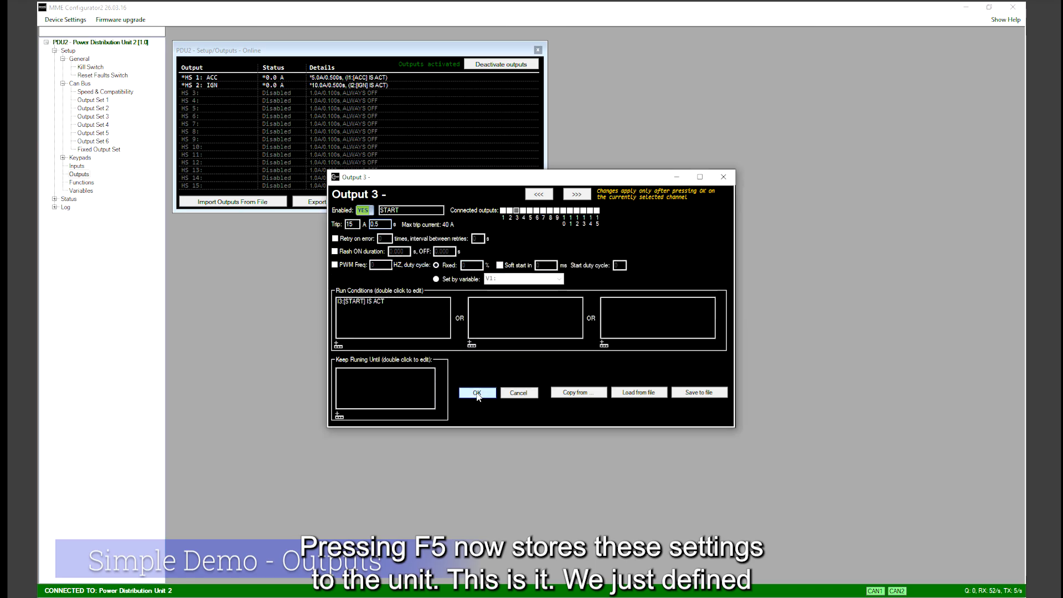
{"action": "left_click", "coordinate": [477, 392]}
{"action": "key", "text": "F5"}
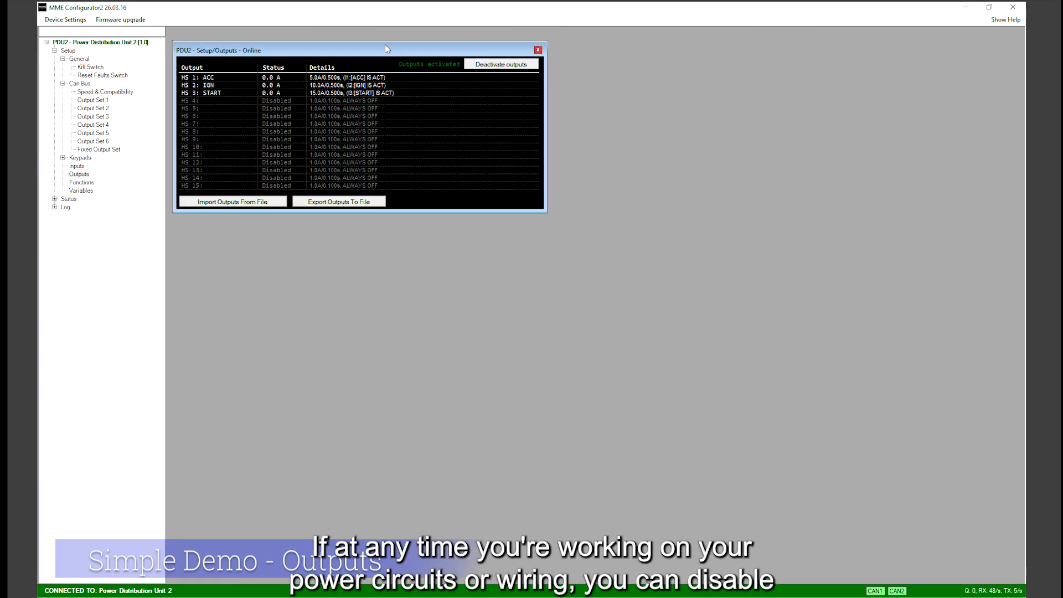
- Deactivate all outputs of the unit and activate them again
{"action": "left_click", "coordinate": [503, 68]}
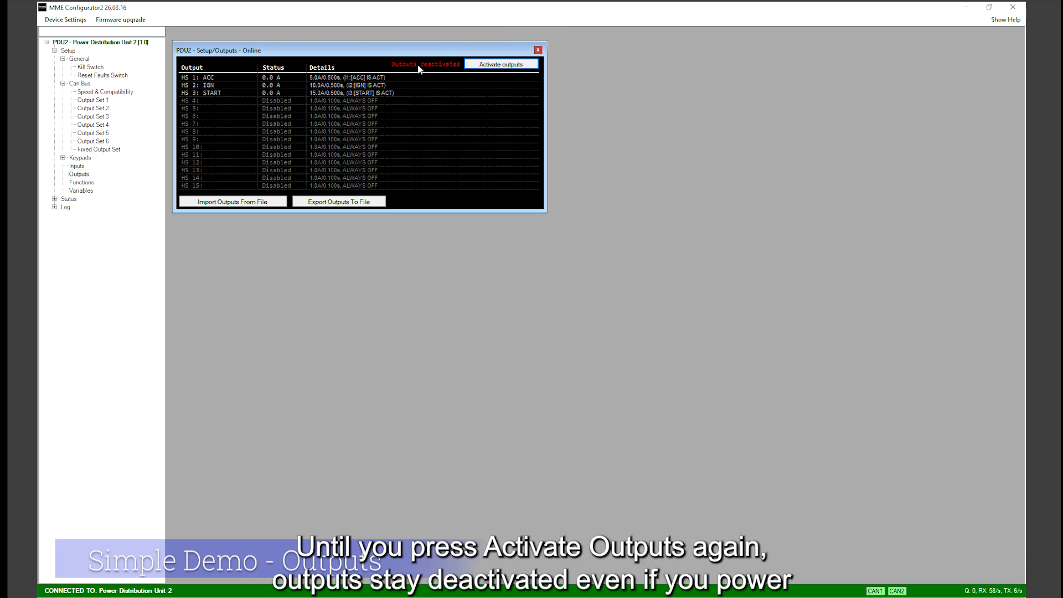
{"action": "left_click", "coordinate": [504, 67]}
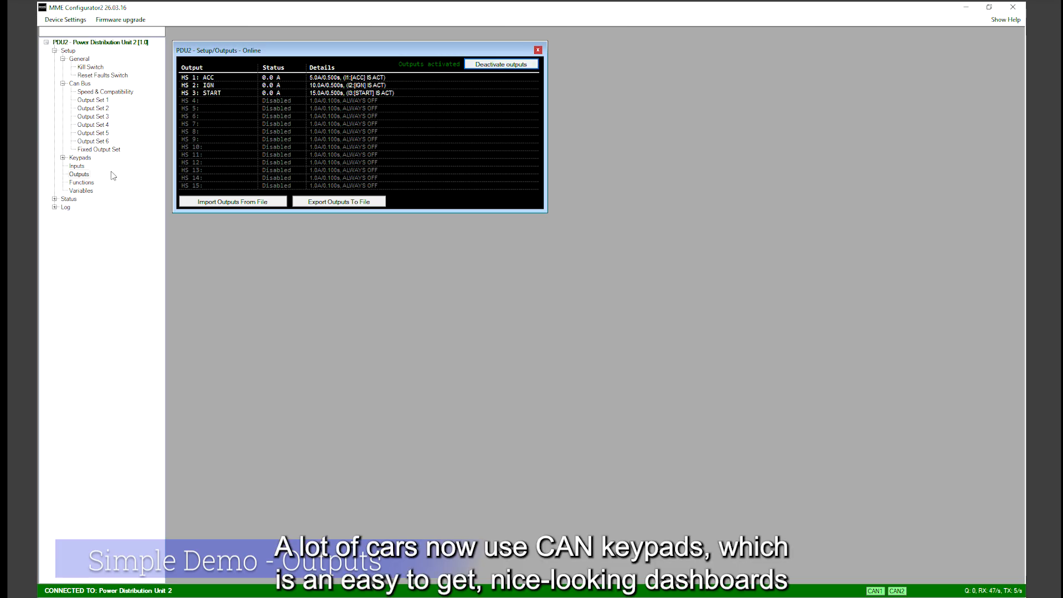
- Close the outputs setup, open the settings of Keypad 1 and enable the keypad
{"action": "left_click", "coordinate": [538, 49]}
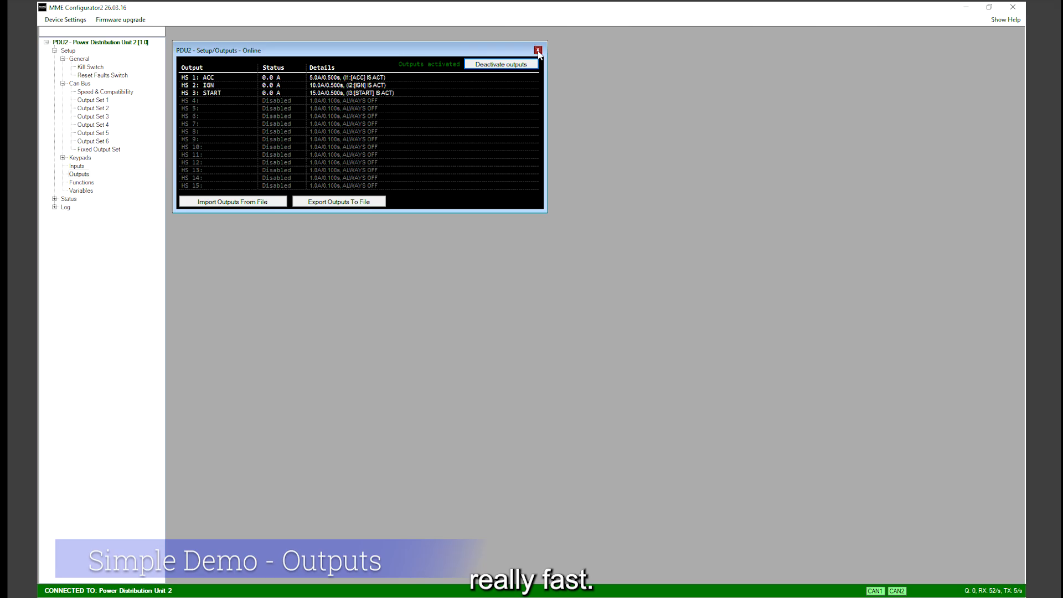
{"action": "left_click", "coordinate": [67, 161]}
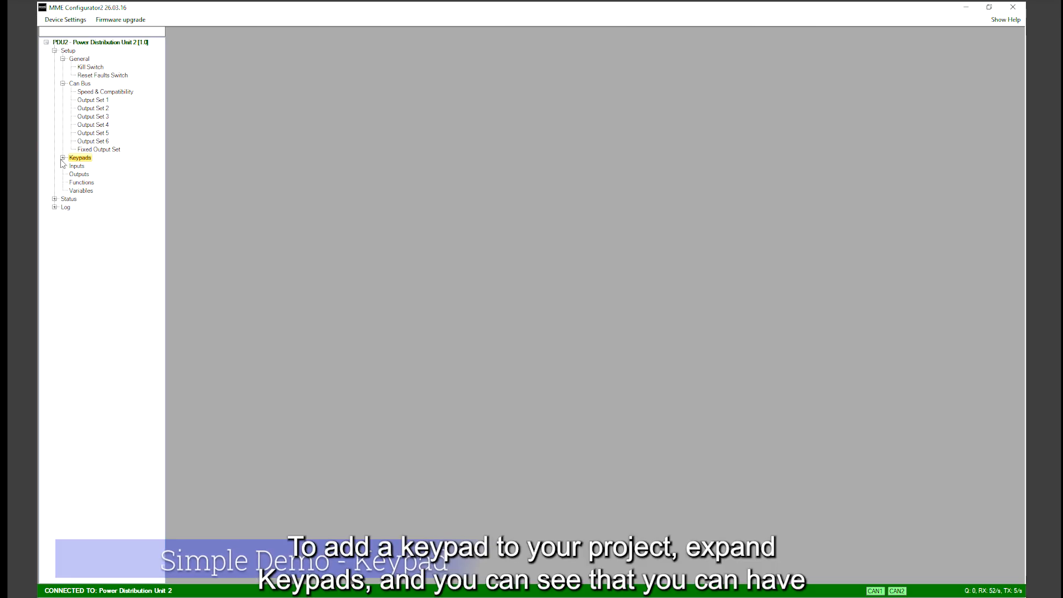
{"action": "left_click", "coordinate": [63, 159]}
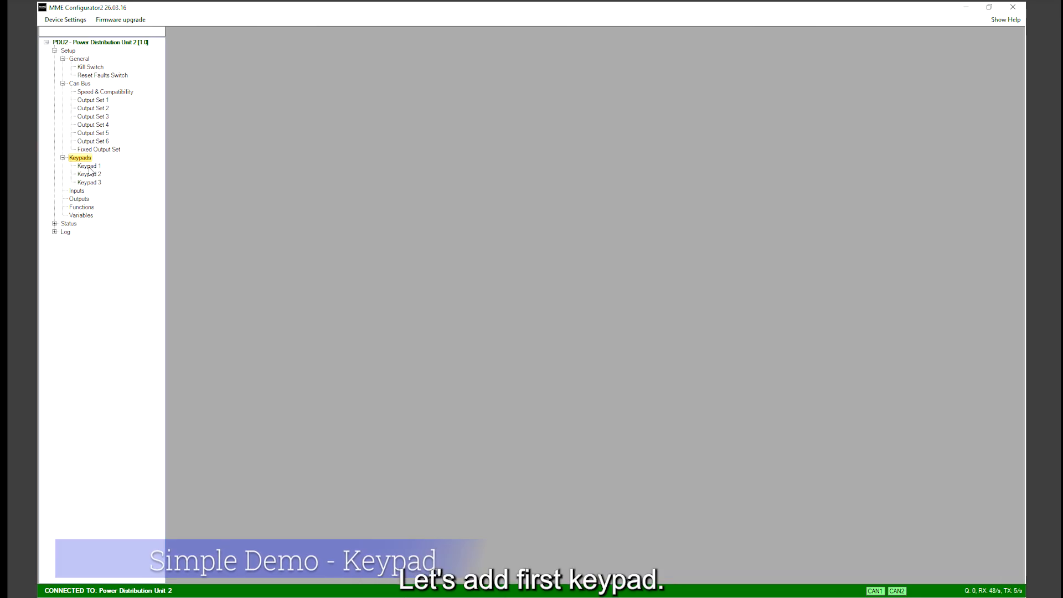
{"action": "left_click", "coordinate": [88, 166]}
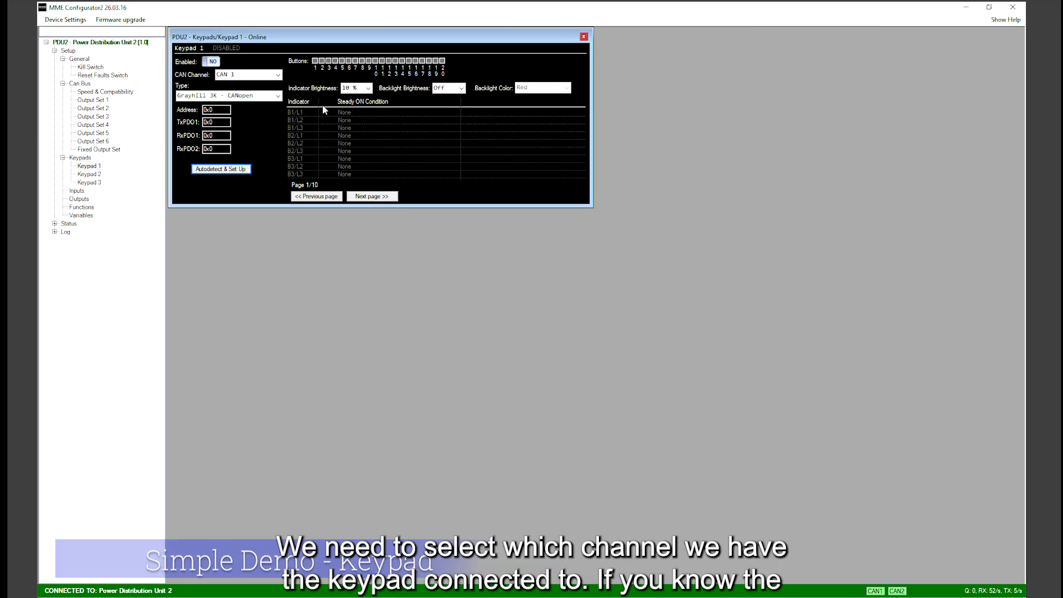
{"action": "left_click_drag", "start_coordinate": [301, 50], "coordinate": [346, 95]}
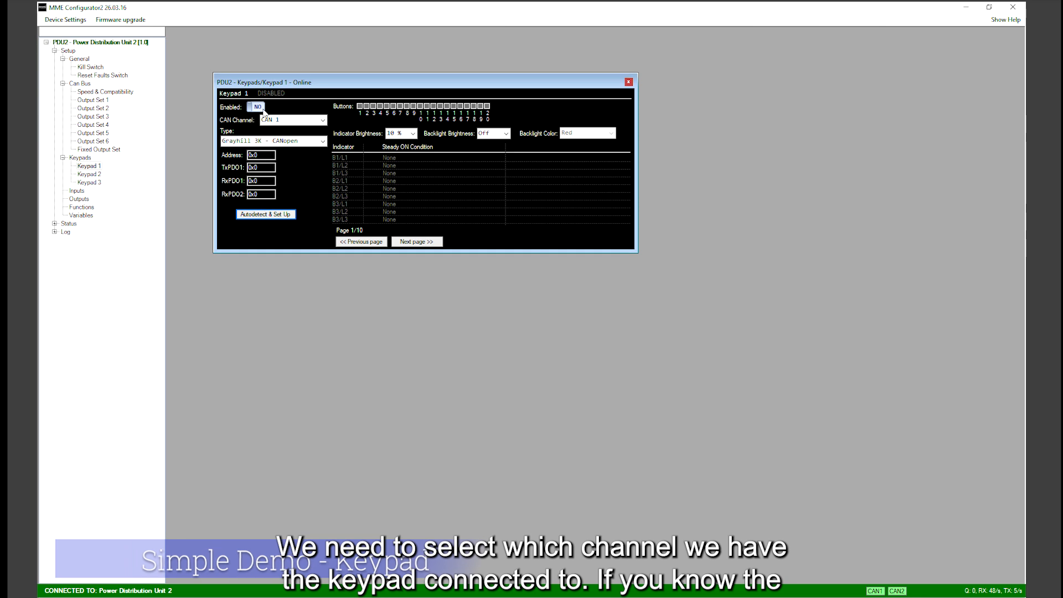
{"action": "left_click", "coordinate": [256, 107]}
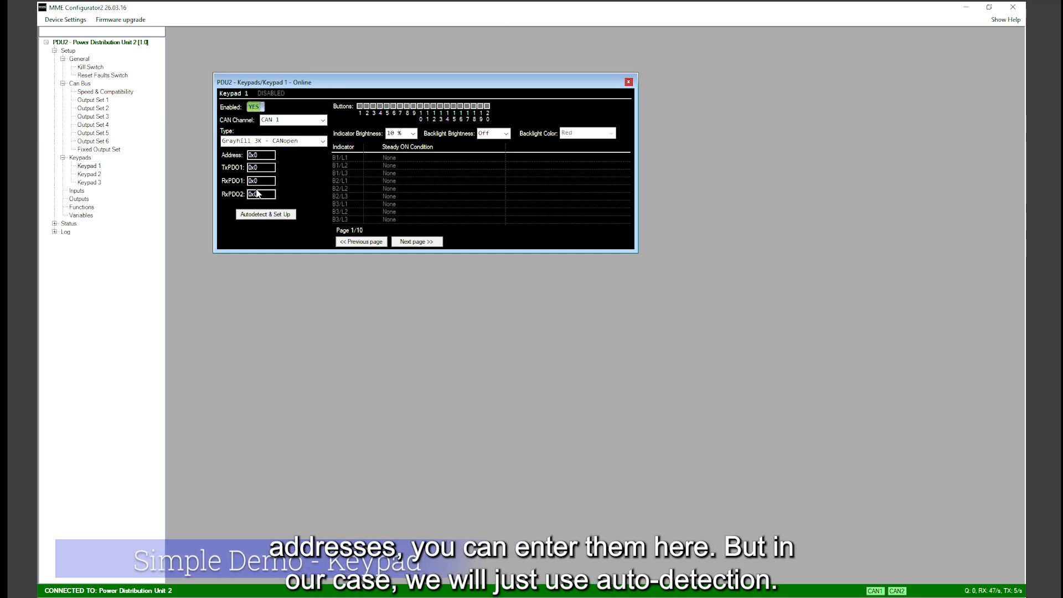
- Autodetect the connected keypad on CAN 1 at 1000K and apply the detected keypad to Keypad 1
{"action": "left_click", "coordinate": [259, 219]}
{"action": "left_click", "coordinate": [567, 341]}
{"action": "left_click_drag", "start_coordinate": [213, 25], "coordinate": [461, 118]}
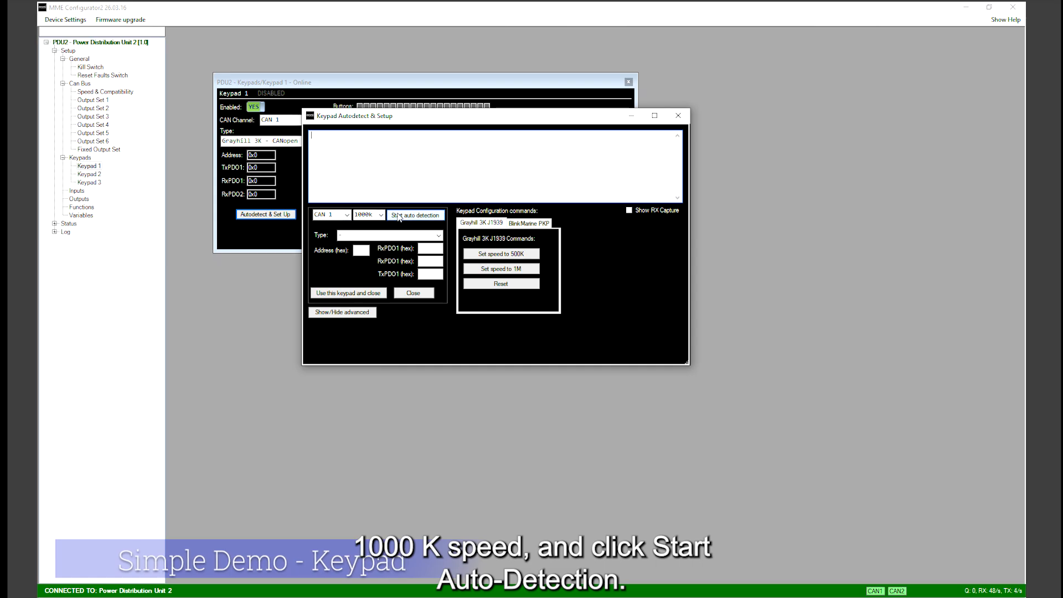
{"action": "left_click", "coordinate": [419, 217]}
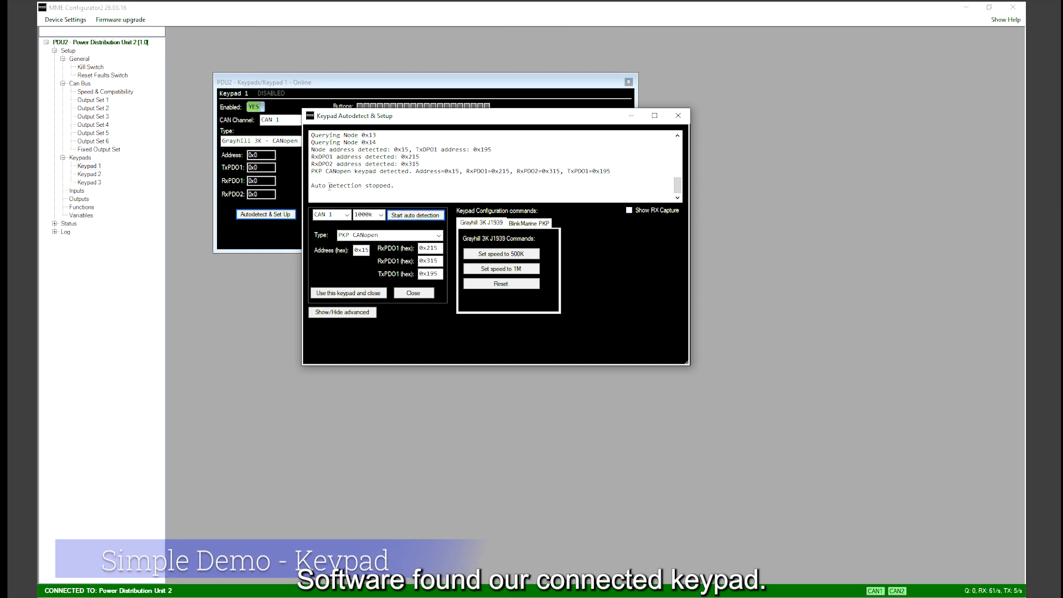
{"action": "left_click_drag", "start_coordinate": [310, 171], "coordinate": [611, 172]}
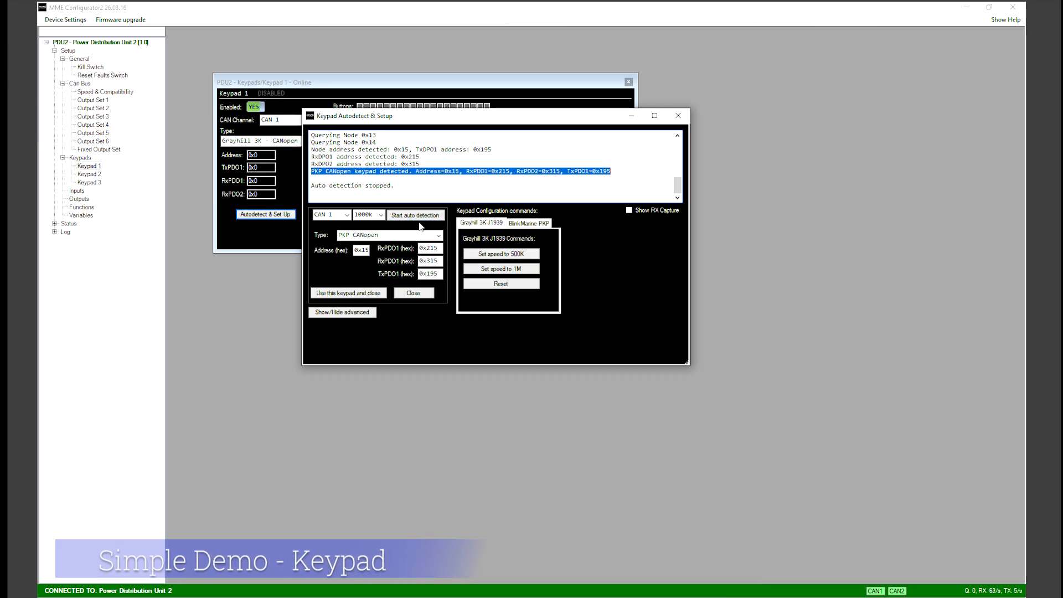
{"action": "left_click", "coordinate": [348, 294]}
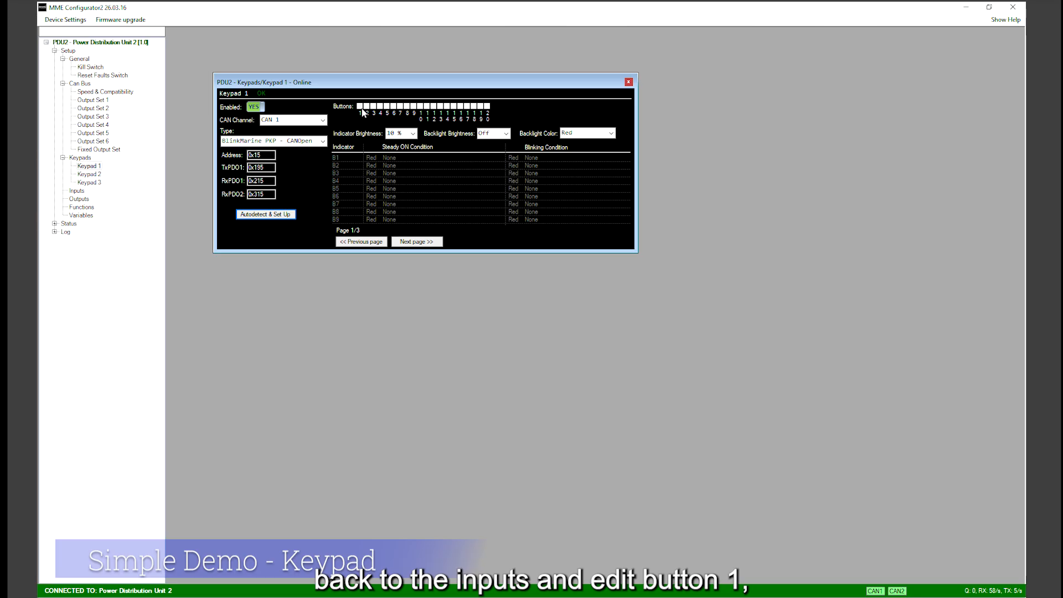
- Open the inputs setup and change the source of the ACC input to Keypad 1 - Button 1
{"action": "left_click", "coordinate": [77, 190]}
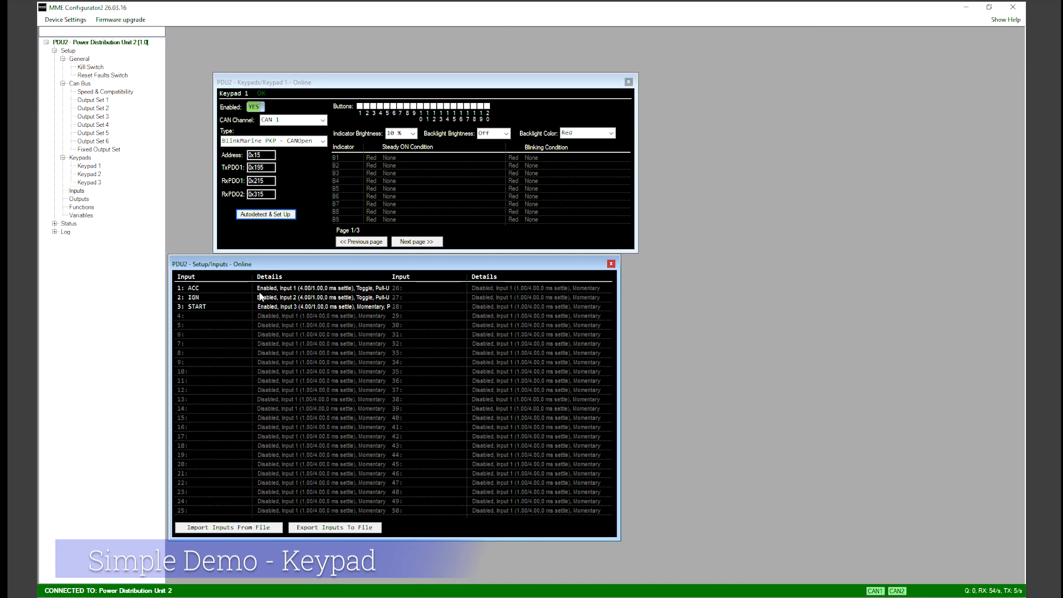
{"action": "double_click", "coordinate": [210, 290]}
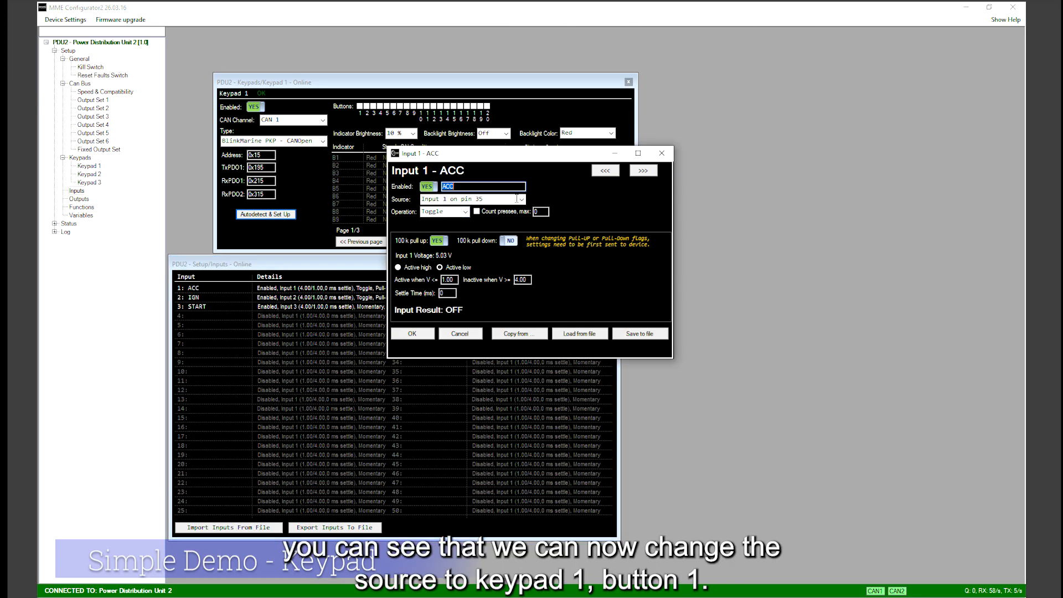
{"action": "left_click", "coordinate": [516, 198]}
{"action": "left_click", "coordinate": [491, 279]}
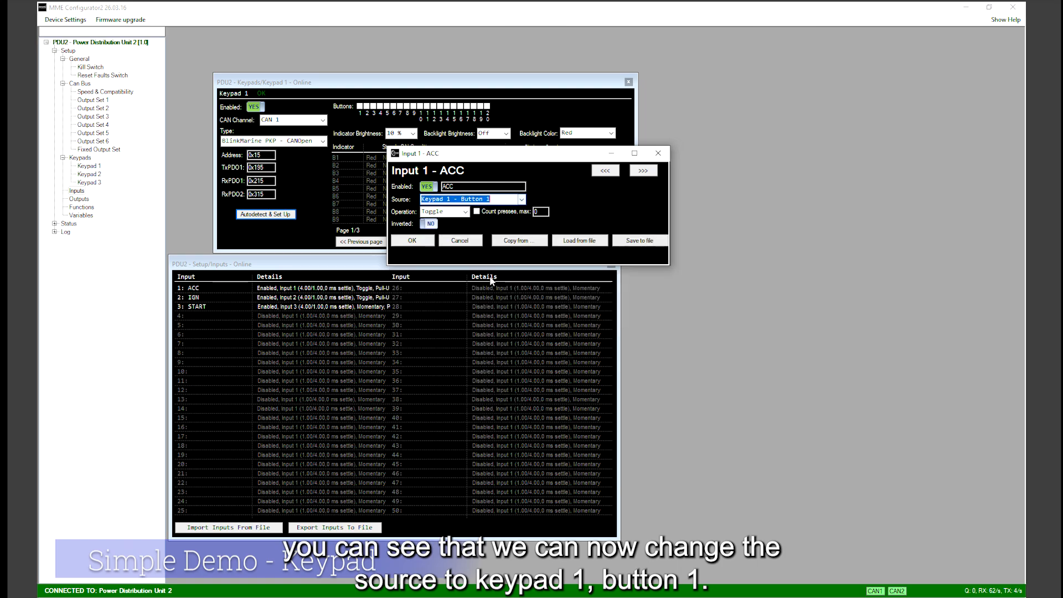
{"action": "left_click", "coordinate": [412, 241]}
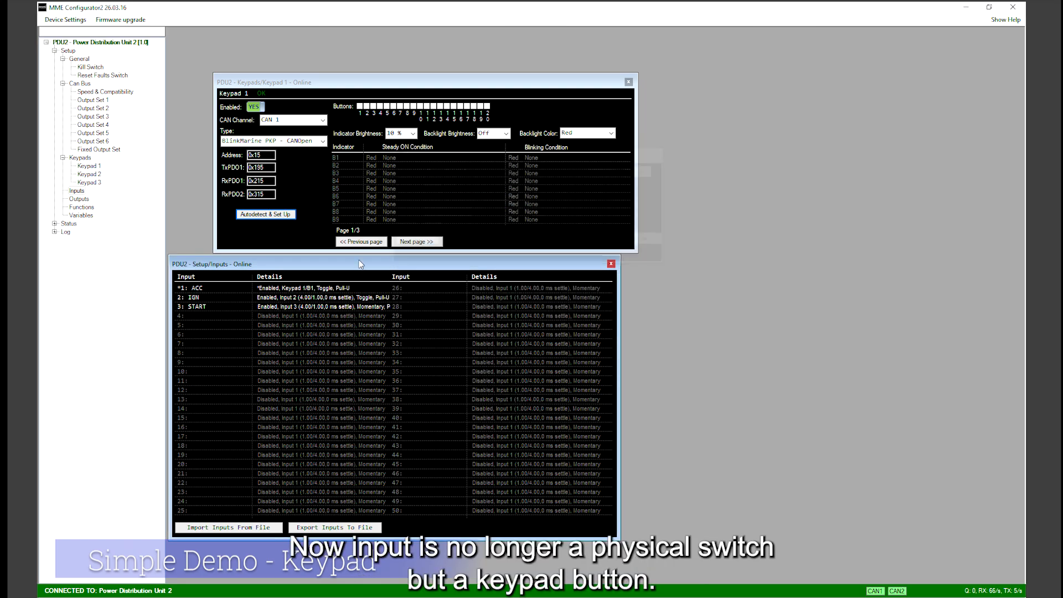
- Change the source of the IGN input to Keypad 1 - Button 2
{"action": "double_click", "coordinate": [181, 300]}
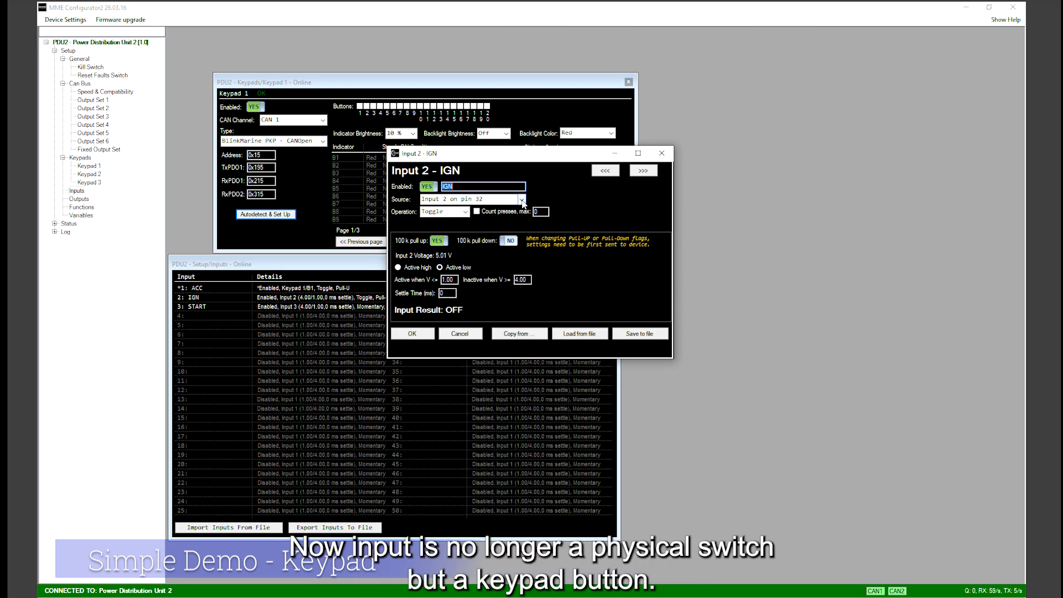
{"action": "left_click", "coordinate": [522, 200]}
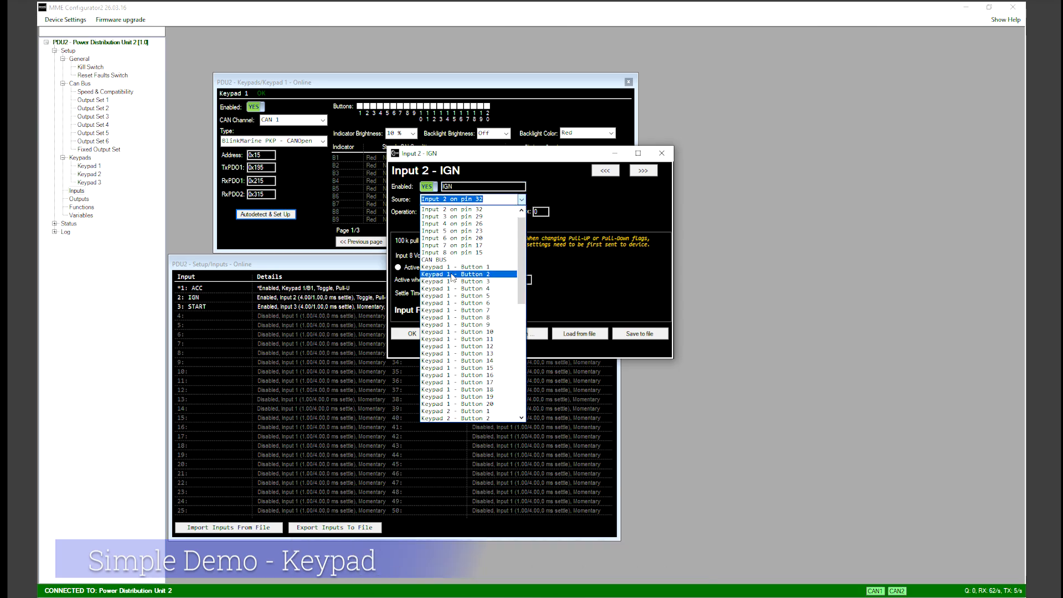
{"action": "left_click", "coordinate": [483, 274]}
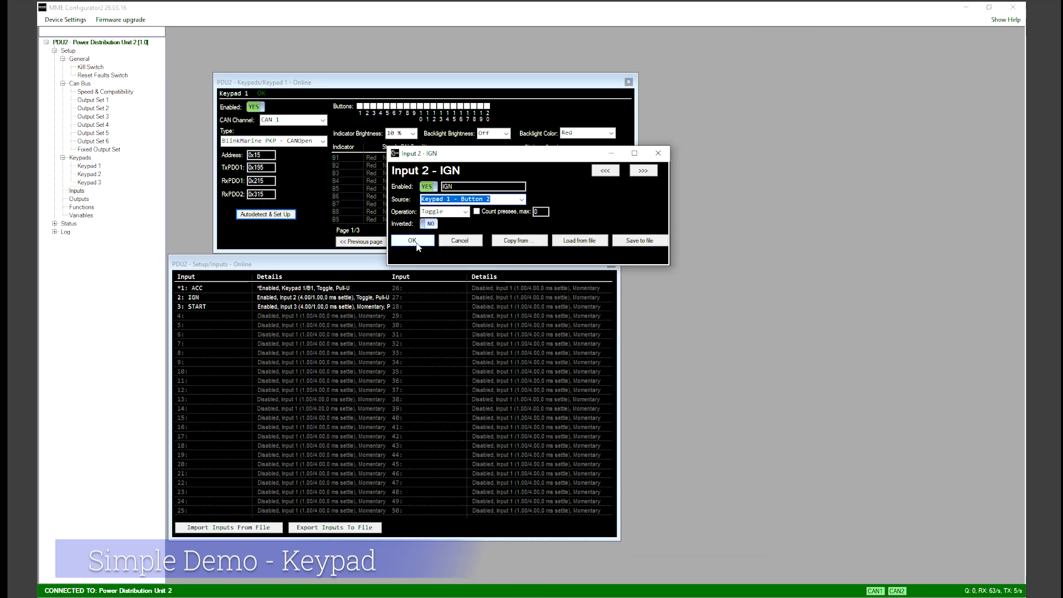
{"action": "left_click", "coordinate": [412, 334]}
- Change the source of the START input to Keypad 1 - Button 3, send the settings to the device and close the inputs setup
{"action": "double_click", "coordinate": [193, 309]}
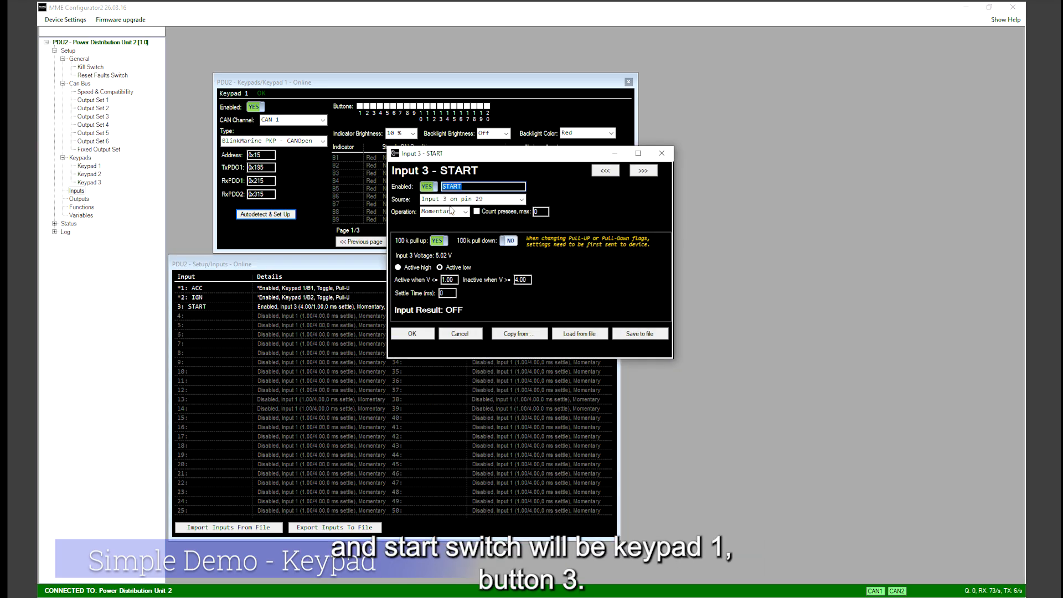
{"action": "left_click", "coordinate": [522, 199]}
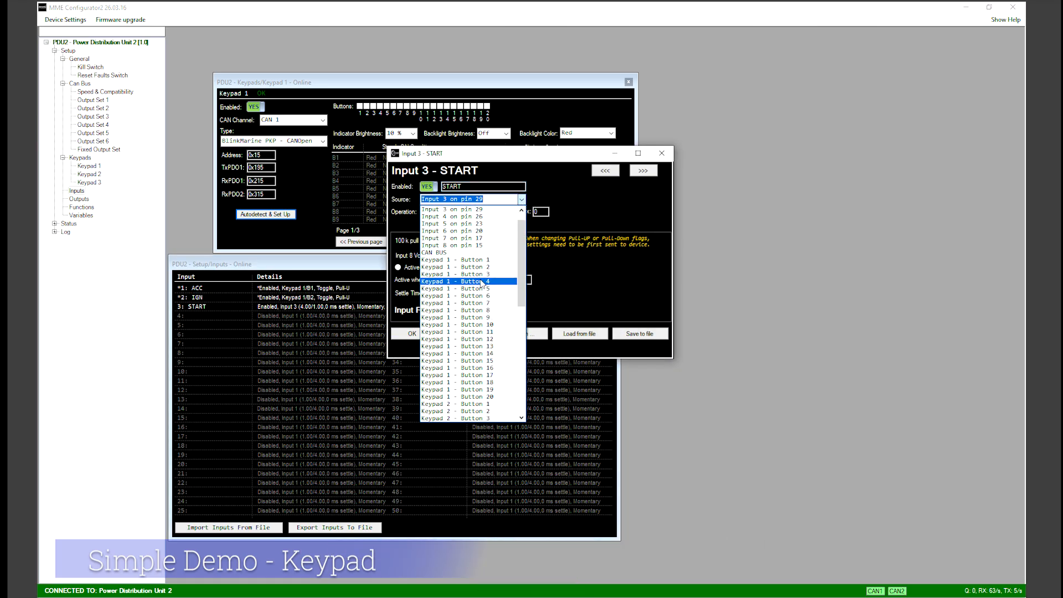
{"action": "left_click", "coordinate": [477, 274]}
{"action": "left_click", "coordinate": [419, 244]}
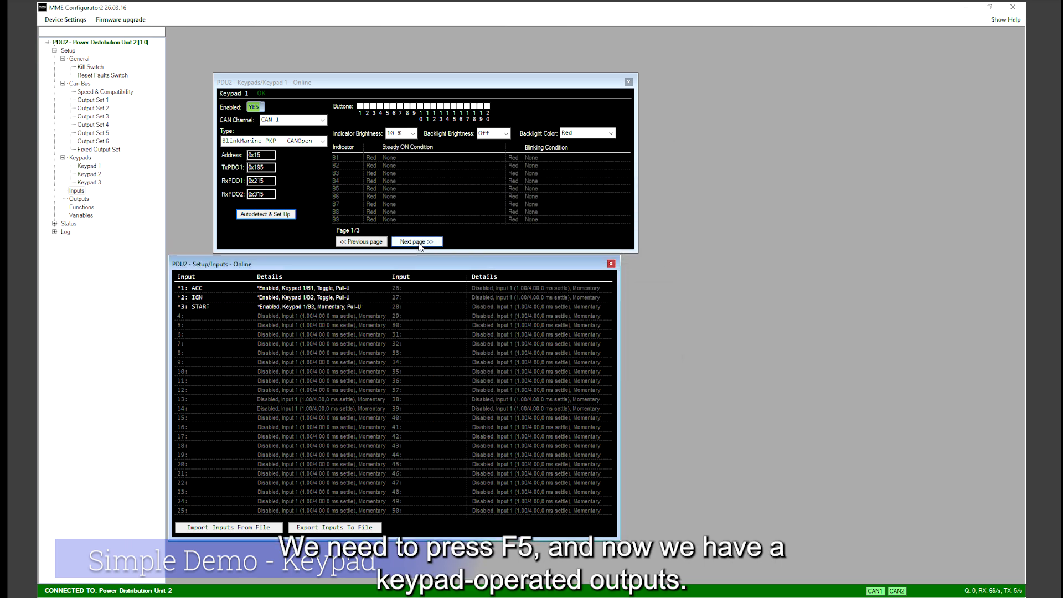
{"action": "key", "text": "F5"}
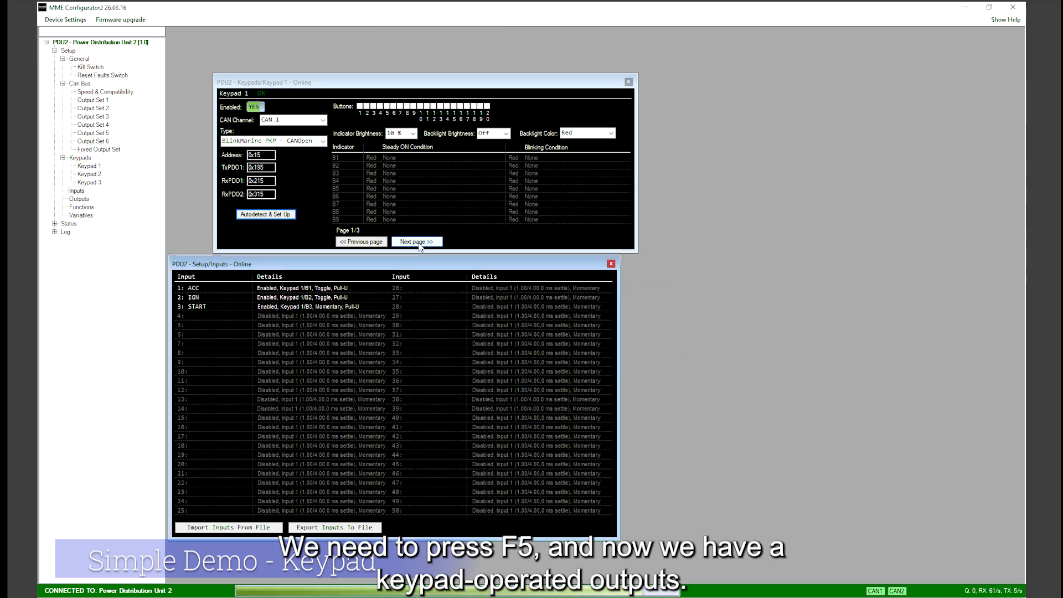
{"action": "left_click", "coordinate": [611, 264]}
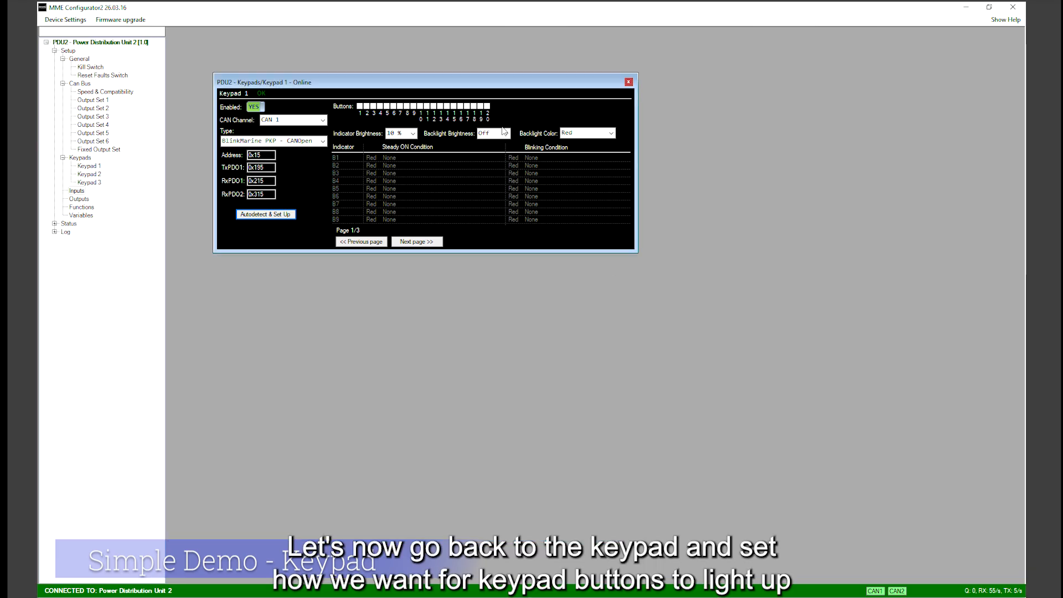
- Give keypad indicator B1 a steady-on condition of Input Active for ACC and set its color to blue
{"action": "left_click_drag", "start_coordinate": [438, 84], "coordinate": [431, 95]}
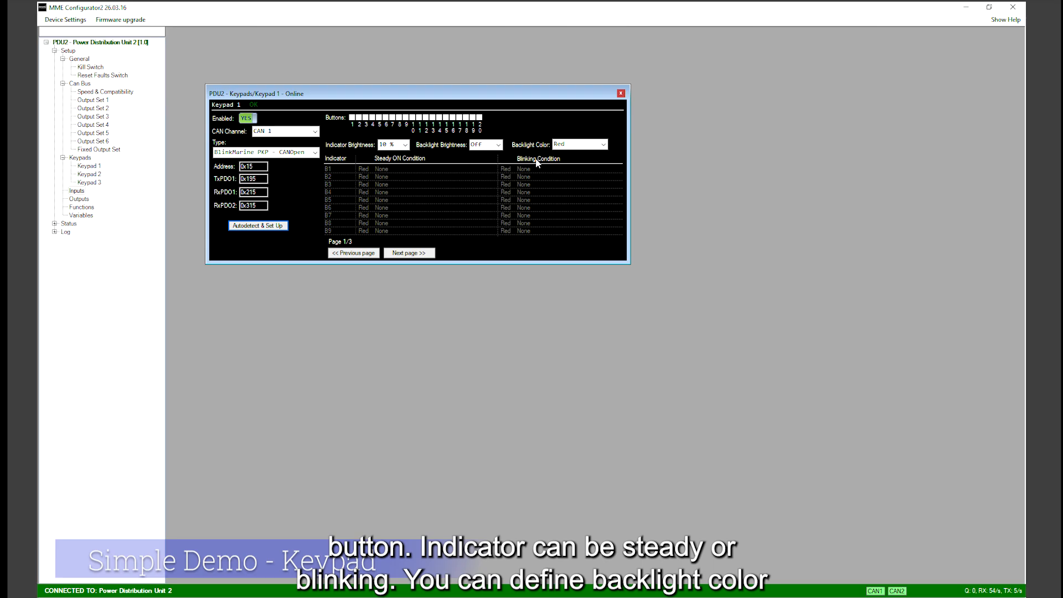
{"action": "double_click", "coordinate": [385, 170]}
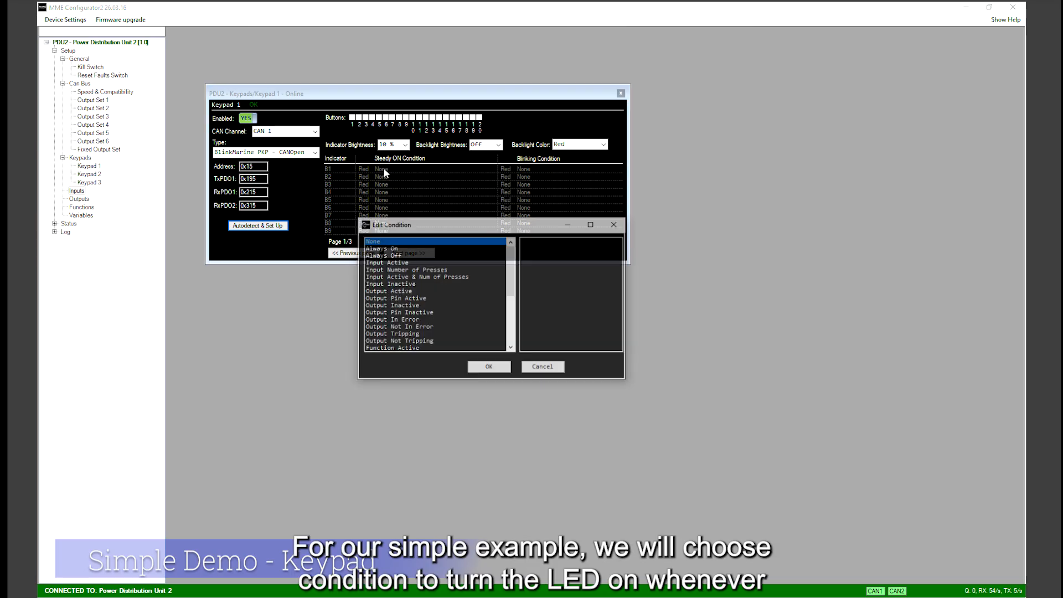
{"action": "left_click", "coordinate": [394, 263]}
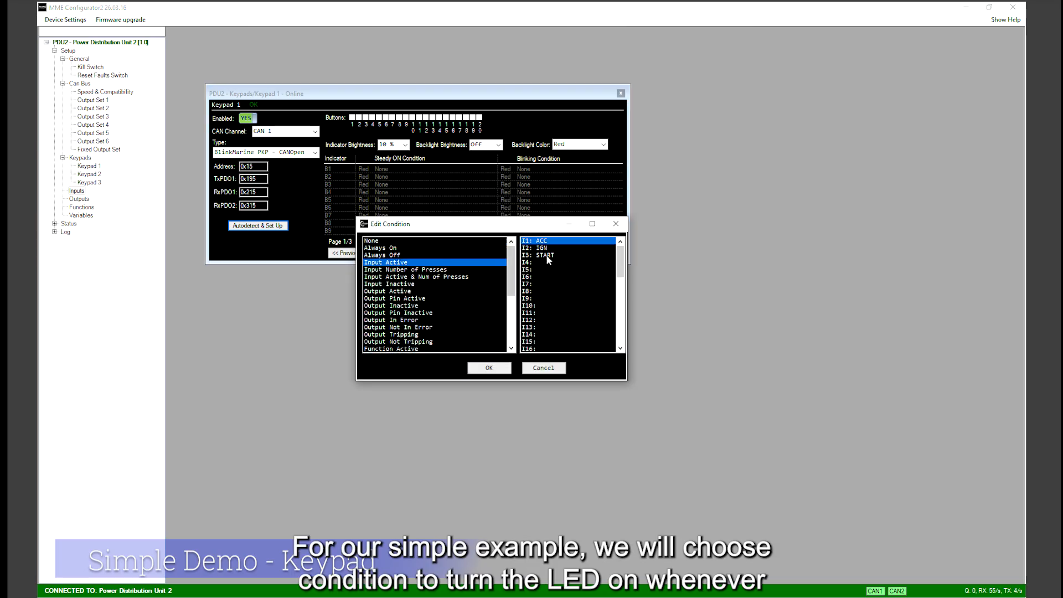
{"action": "left_click", "coordinate": [489, 367]}
{"action": "left_click", "coordinate": [366, 175]}
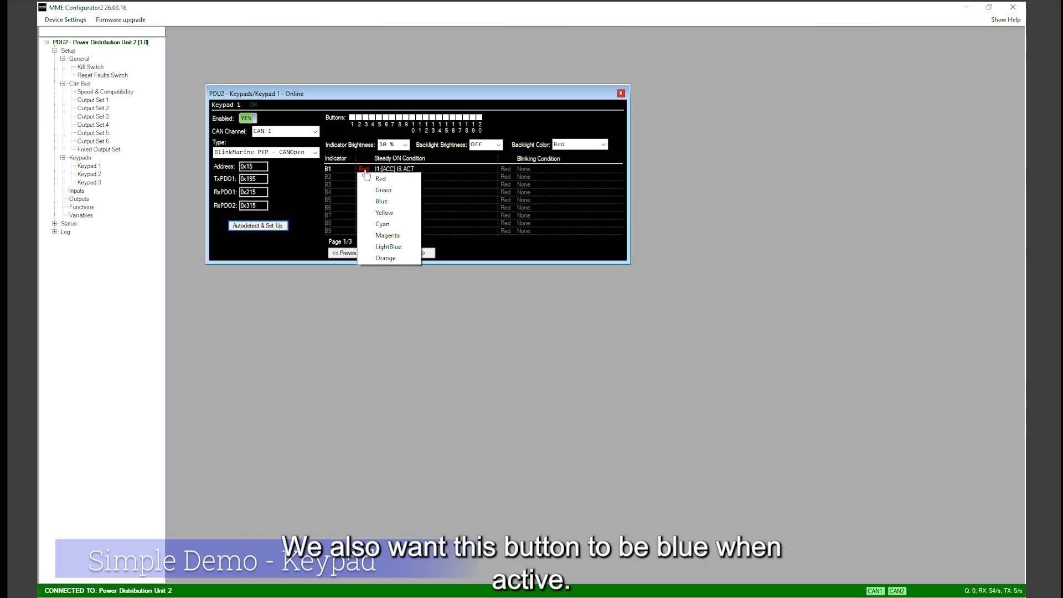
{"action": "left_click", "coordinate": [381, 202]}
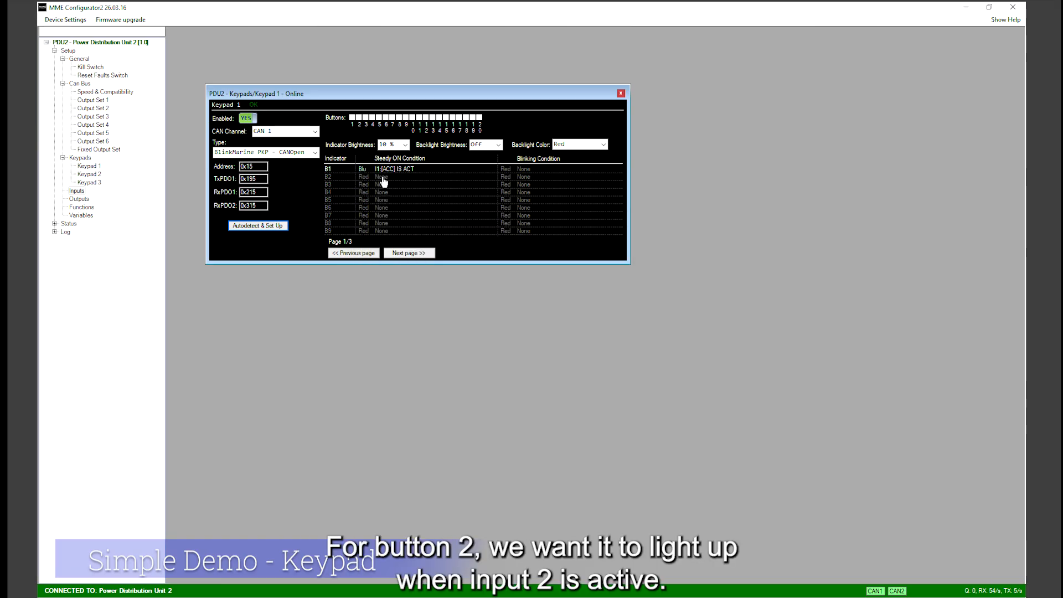
- Give keypad indicator B2 a steady-on condition of Input Active for IGN and set its color to green
{"action": "left_click", "coordinate": [382, 177]}
{"action": "left_click", "coordinate": [394, 263]}
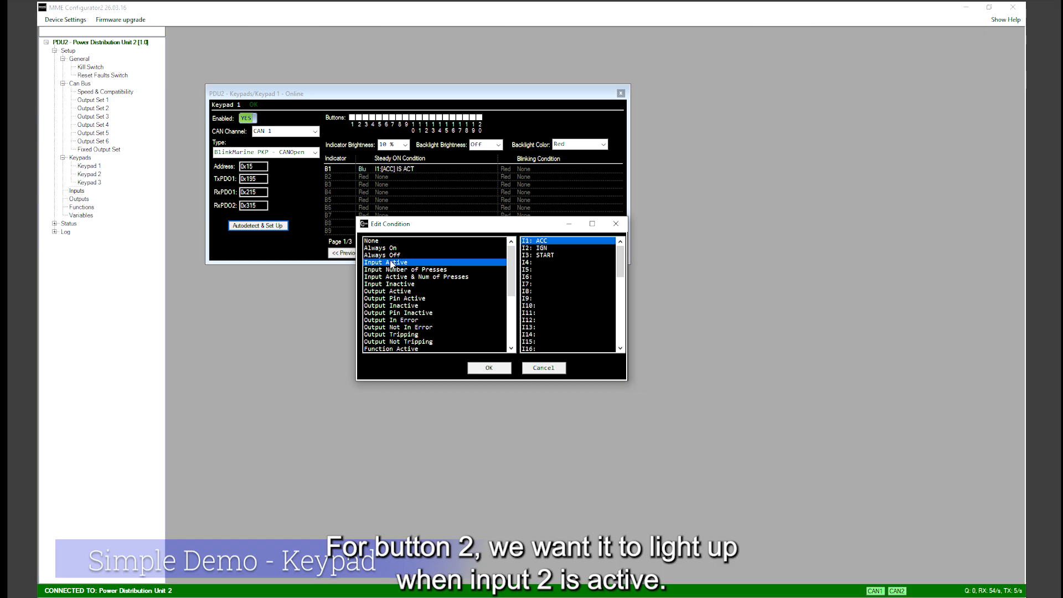
{"action": "left_click", "coordinate": [540, 248]}
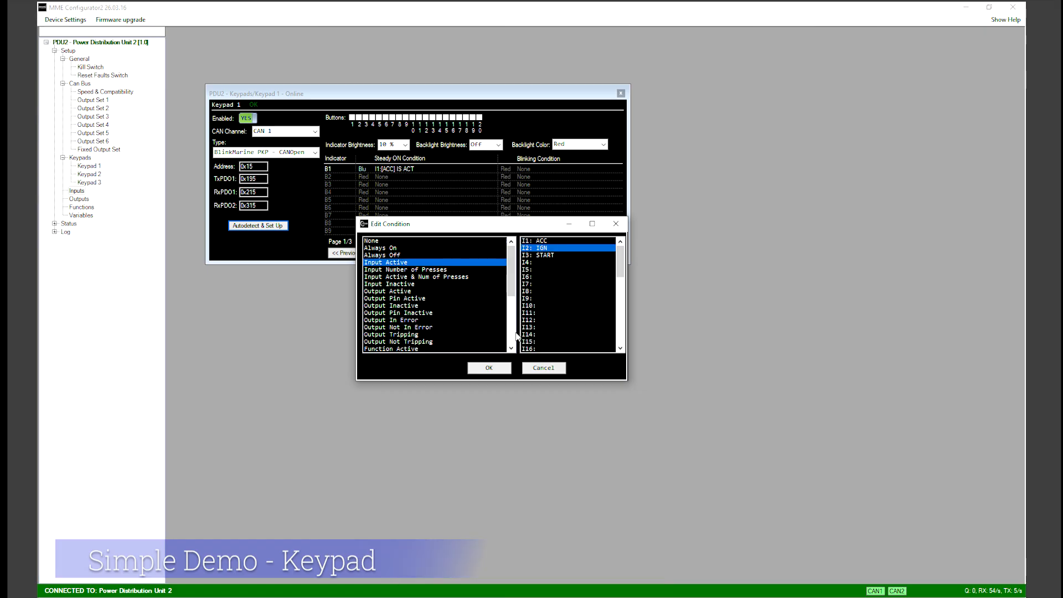
{"action": "left_click", "coordinate": [489, 367]}
{"action": "left_click", "coordinate": [364, 177]}
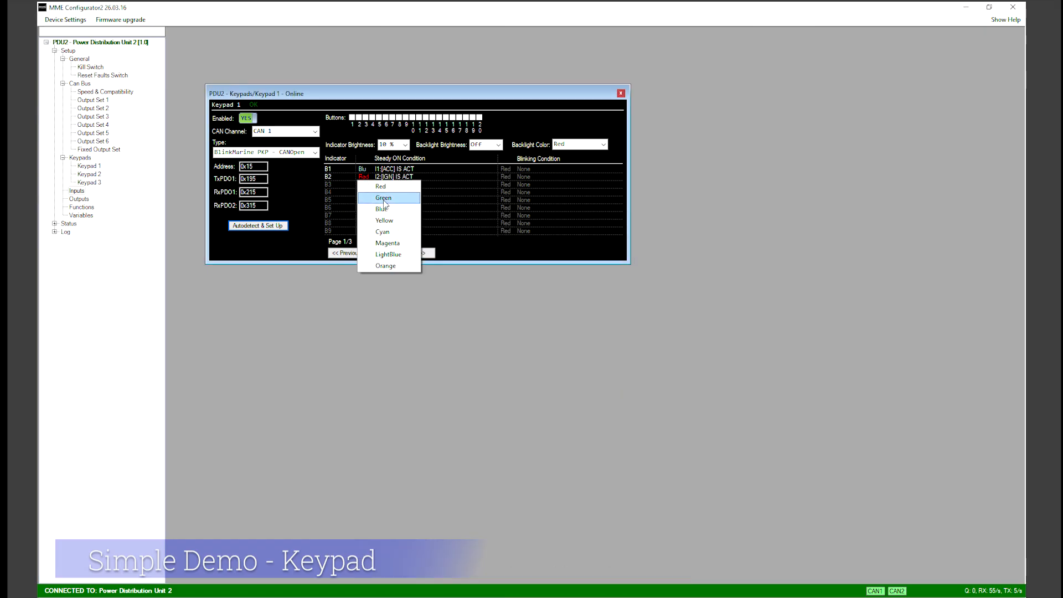
{"action": "left_click", "coordinate": [383, 198]}
- Give keypad indicator B3 a steady-on condition of Input Active for START and close the Keypad 1 settings
{"action": "left_click", "coordinate": [364, 185]}
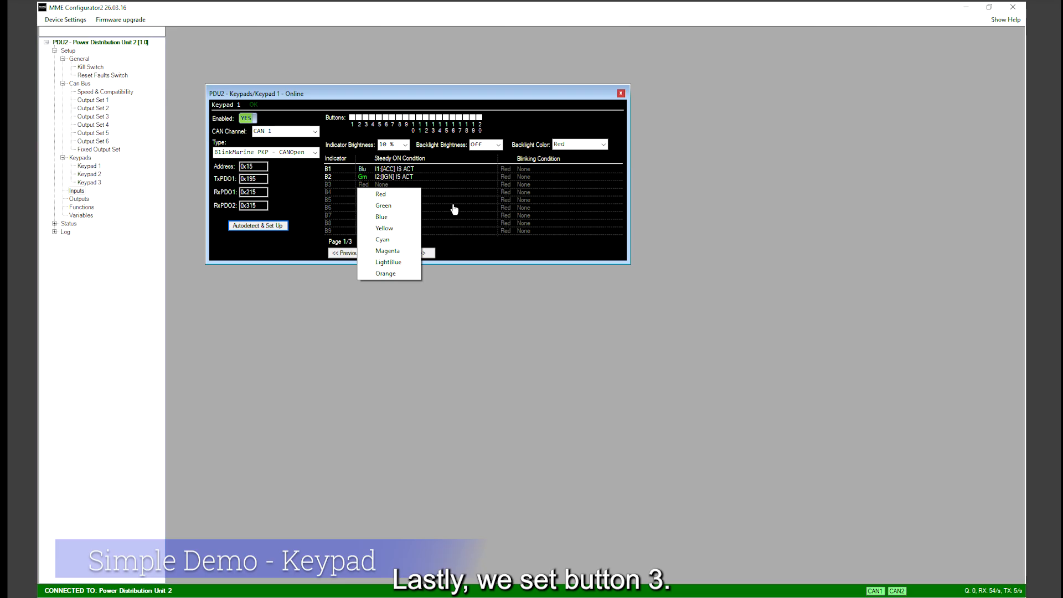
{"action": "left_click", "coordinate": [394, 185]}
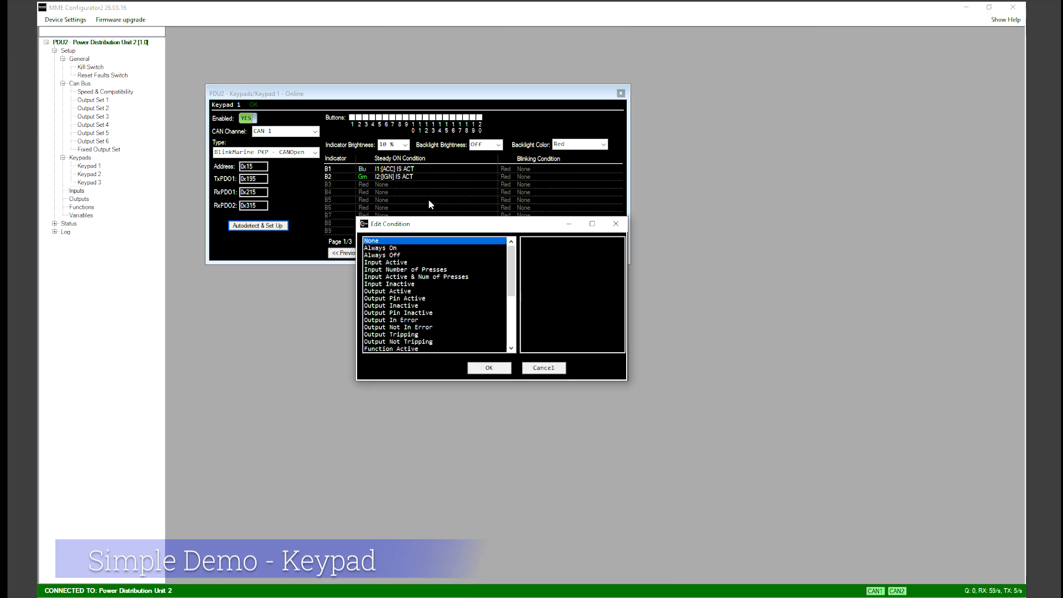
{"action": "left_click", "coordinate": [543, 367]}
{"action": "left_click", "coordinate": [381, 186]}
{"action": "left_click", "coordinate": [391, 264]}
{"action": "left_click", "coordinate": [530, 256]}
{"action": "left_click", "coordinate": [489, 368]}
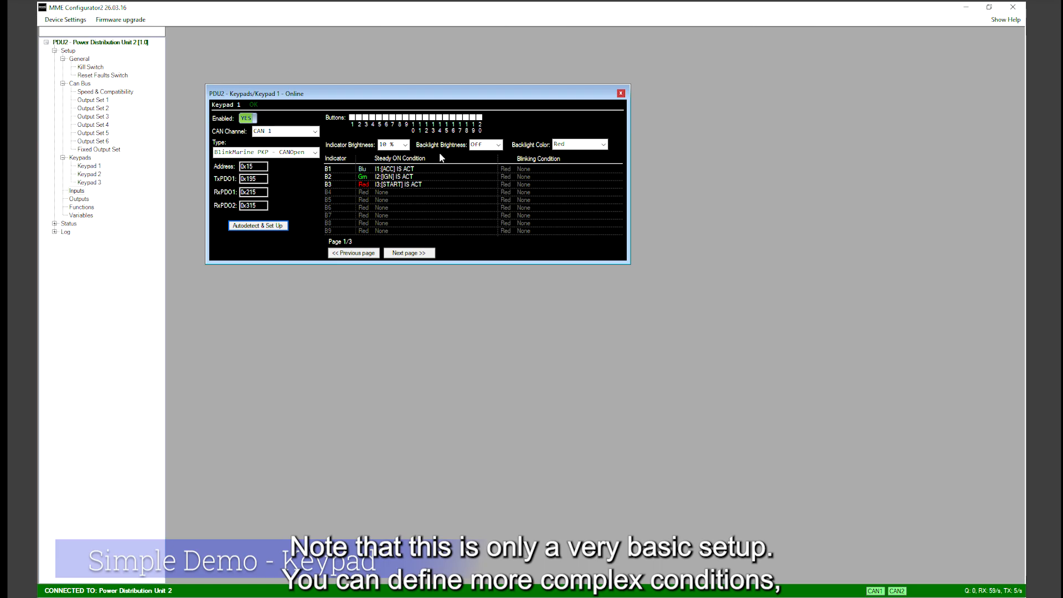
{"action": "left_click", "coordinate": [621, 94]}
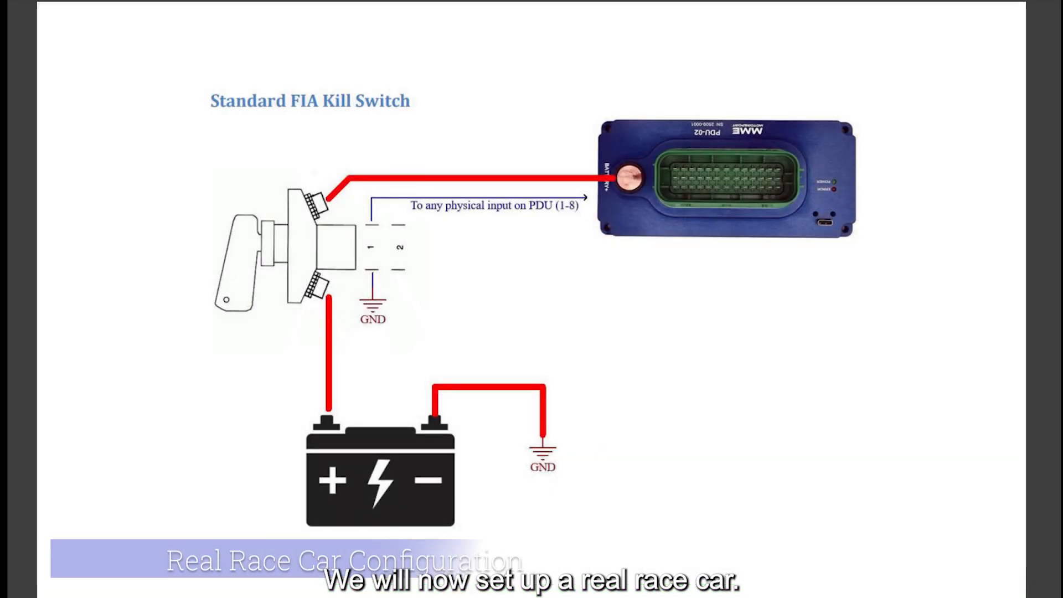
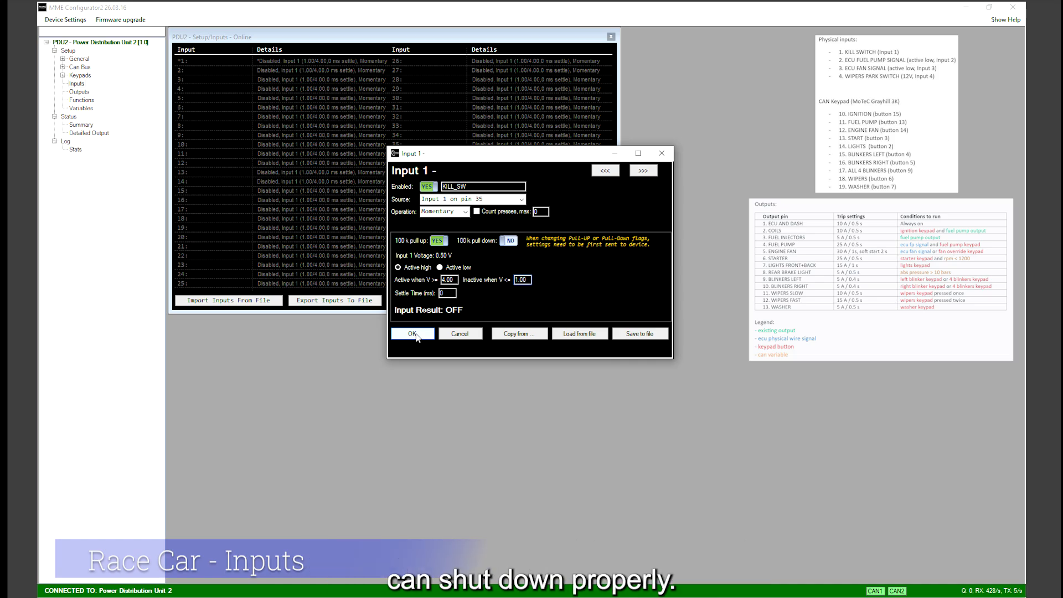
- Accept the KILL_SW input settings, then enable Input 2 as ECU_FP with Input 2 on pin 32 as its source
{"action": "left_click", "coordinate": [416, 334]}
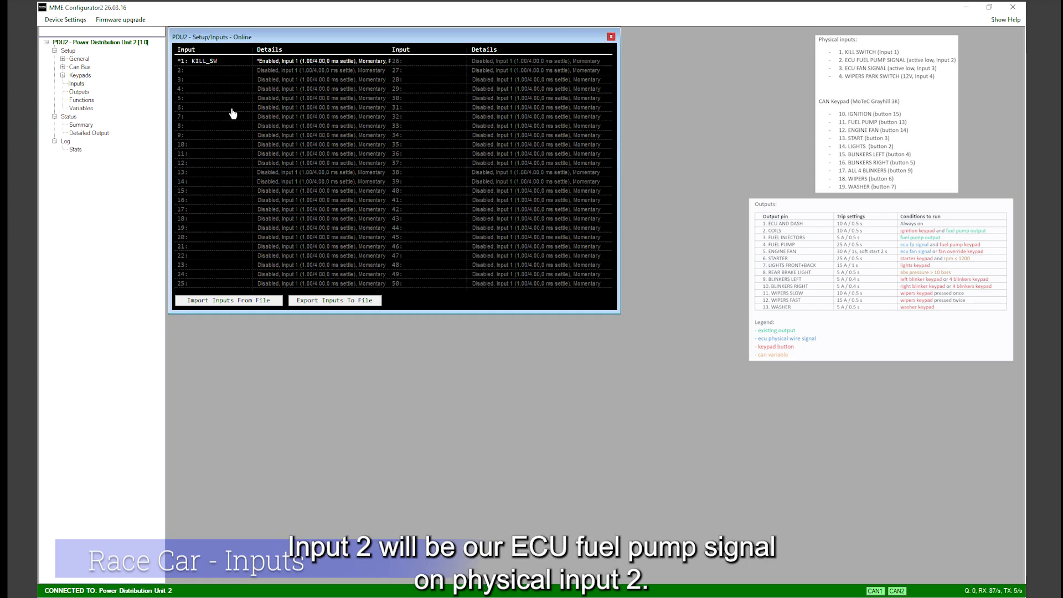
{"action": "double_click", "coordinate": [194, 75]}
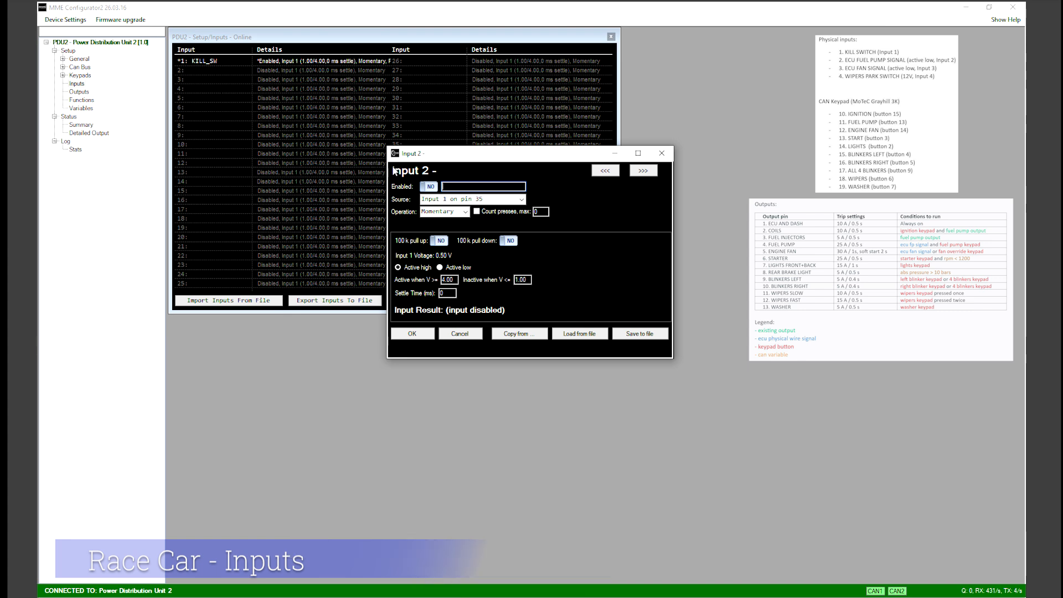
{"action": "left_click", "coordinate": [429, 187]}
{"action": "left_click", "coordinate": [444, 187]}
{"action": "type", "text": "ECU_FP"}
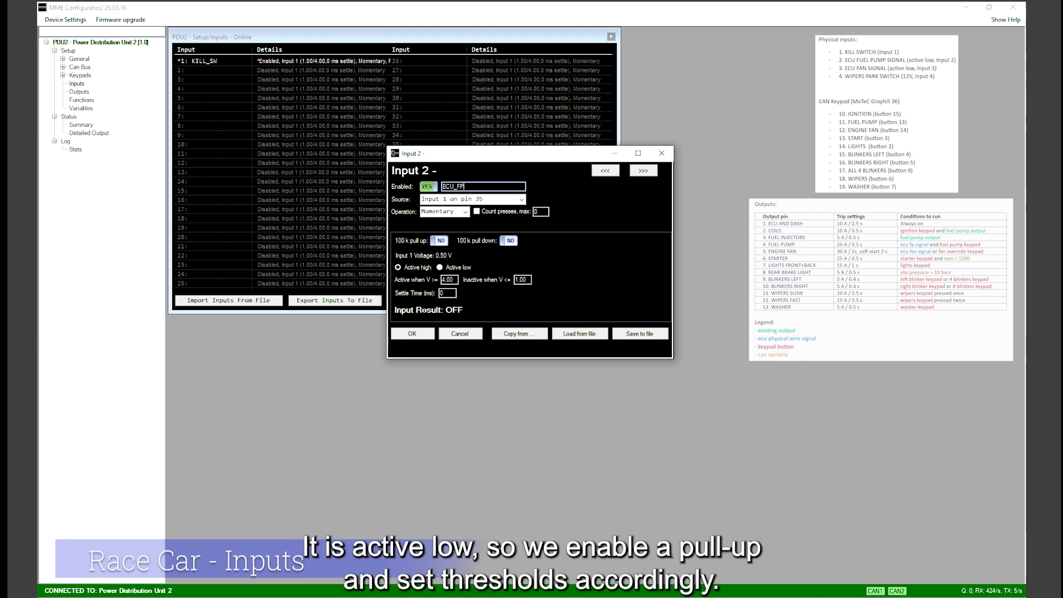
{"action": "left_click", "coordinate": [522, 200]}
{"action": "left_click", "coordinate": [460, 219]}
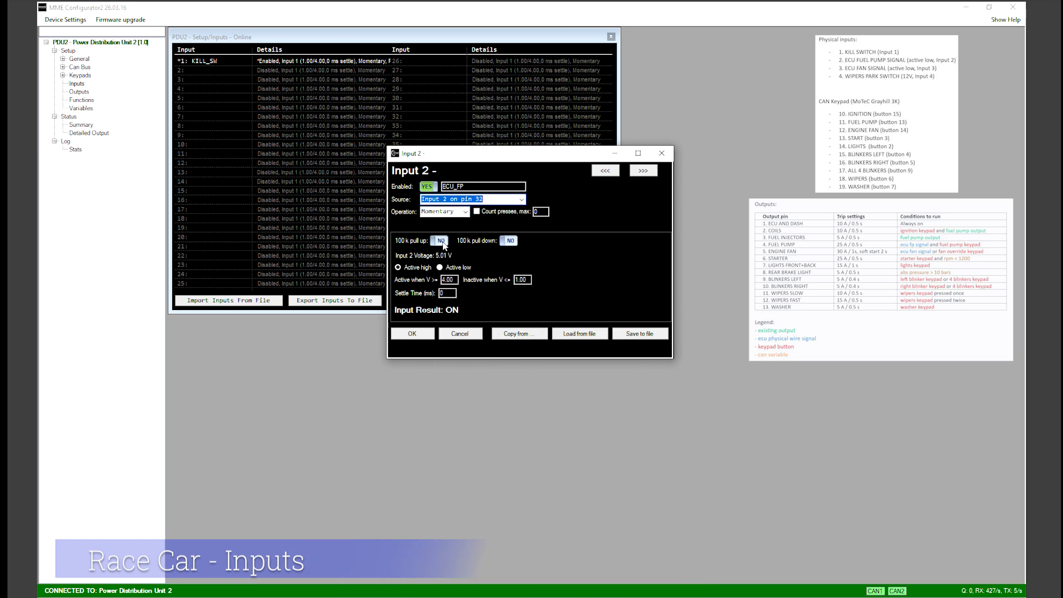
- Enable the 100k pull-up on ECU_FP and make it active low, active at or below 1 V and inactive at or above 4 V
{"action": "left_click", "coordinate": [440, 241]}
{"action": "left_click", "coordinate": [440, 267]}
{"action": "double_click", "coordinate": [448, 280]}
{"action": "type", "text": "1"}
{"action": "left_click_drag", "start_coordinate": [533, 280], "coordinate": [466, 280]}
{"action": "type", "text": "4"}
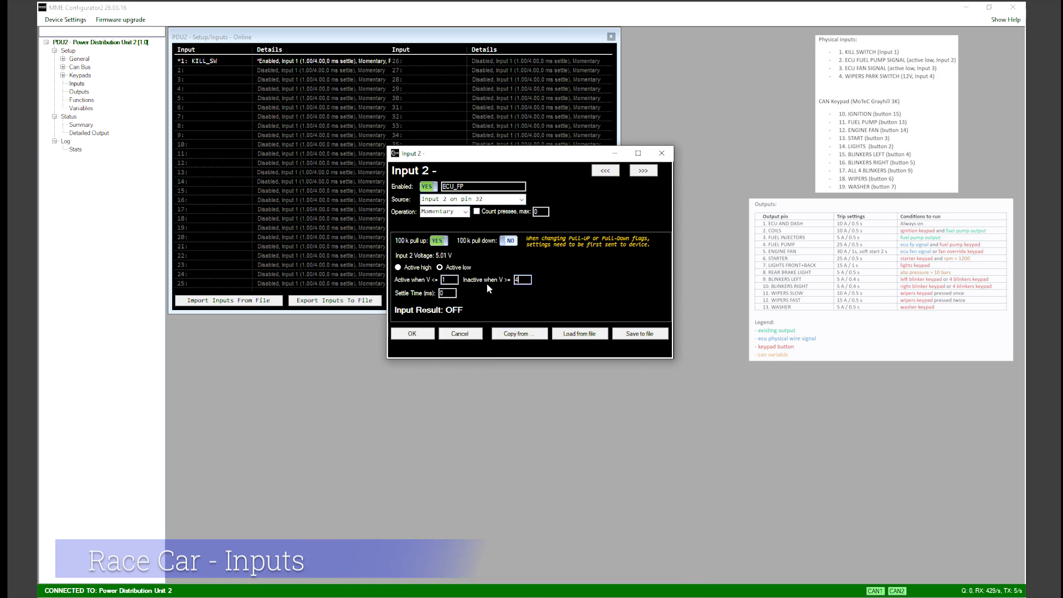
{"action": "left_click", "coordinate": [414, 334]}
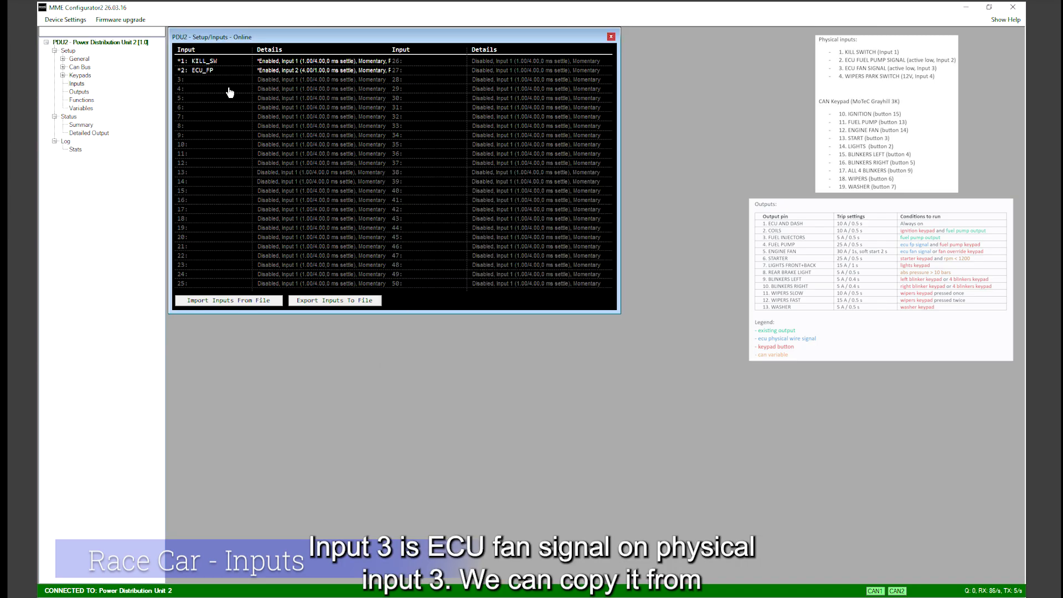
- Set up Input 3 as a copy of ECU_FP, named ECU_FAN, with Input 3 on pin 29 as its source
{"action": "double_click", "coordinate": [212, 79]}
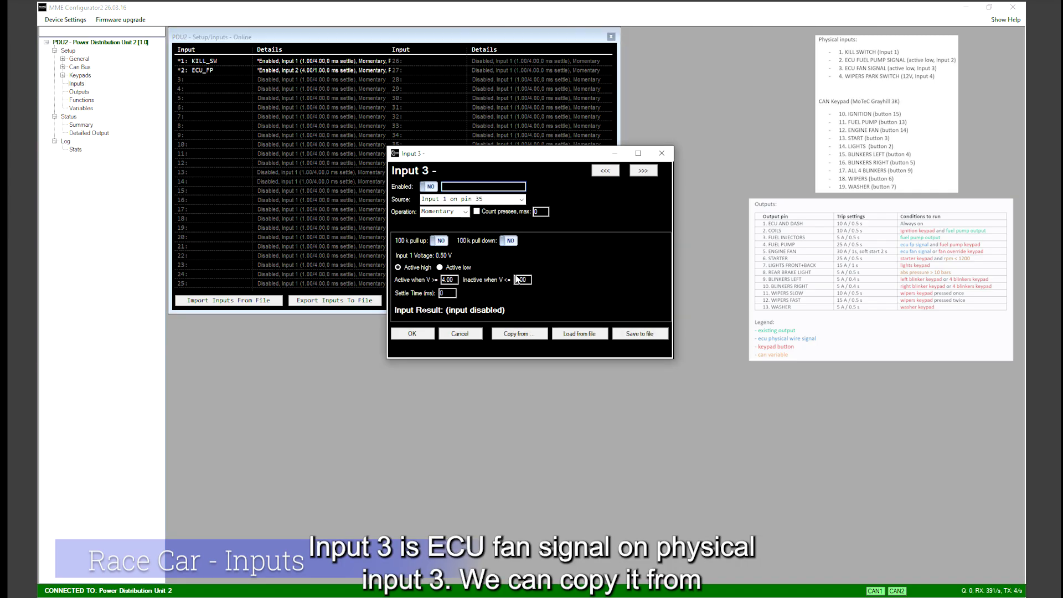
{"action": "left_click", "coordinate": [535, 335]}
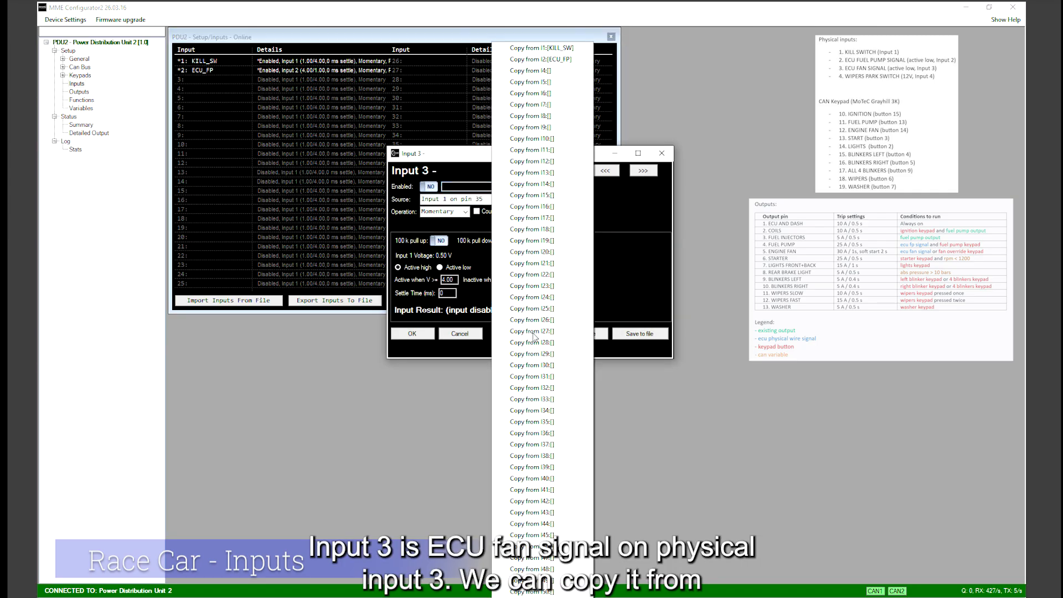
{"action": "left_click", "coordinate": [535, 61]}
{"action": "triple_click", "coordinate": [493, 186]}
{"action": "type", "text": "ECU_FAN"}
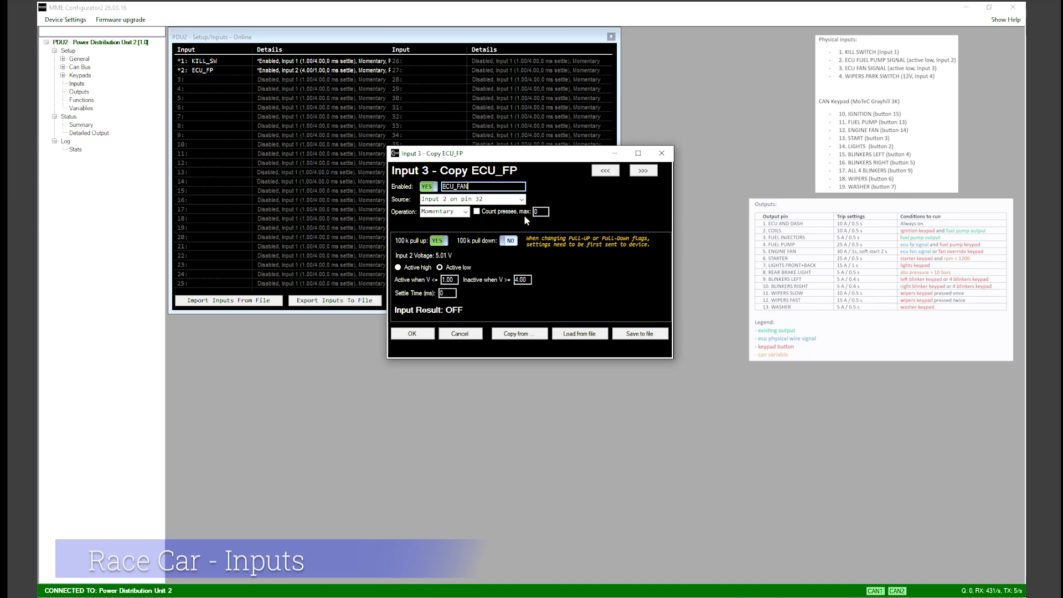
{"action": "left_click", "coordinate": [522, 199]}
{"action": "left_click", "coordinate": [482, 216]}
{"action": "left_click", "coordinate": [410, 335]}
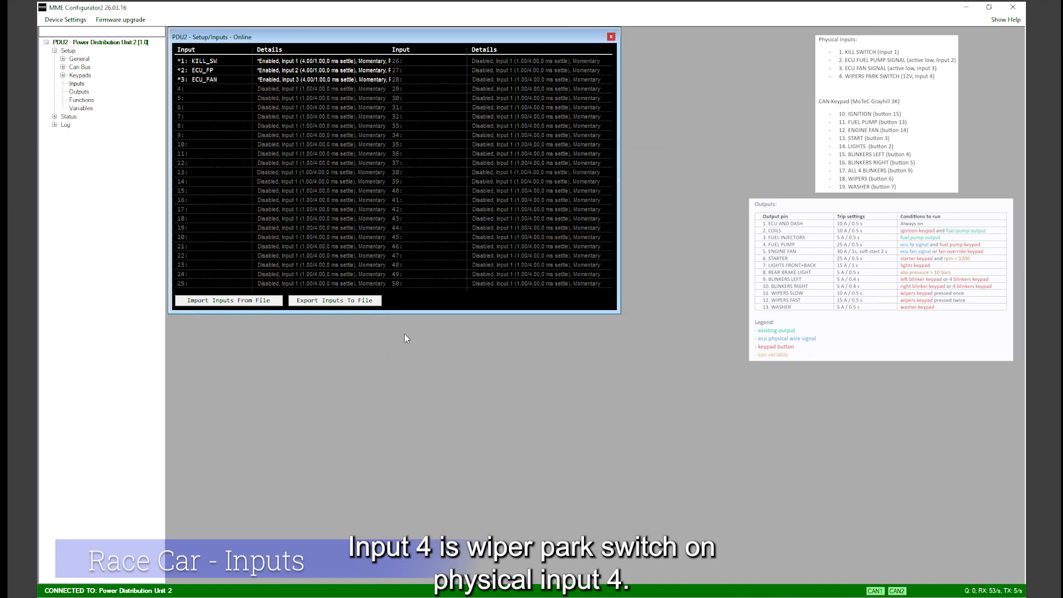
- Enable Input 4 as WIPER_PRK, sourced from Input 4 on pin 26, with the 100k pull-down turned on
{"action": "double_click", "coordinate": [207, 89]}
{"action": "left_click", "coordinate": [435, 190]}
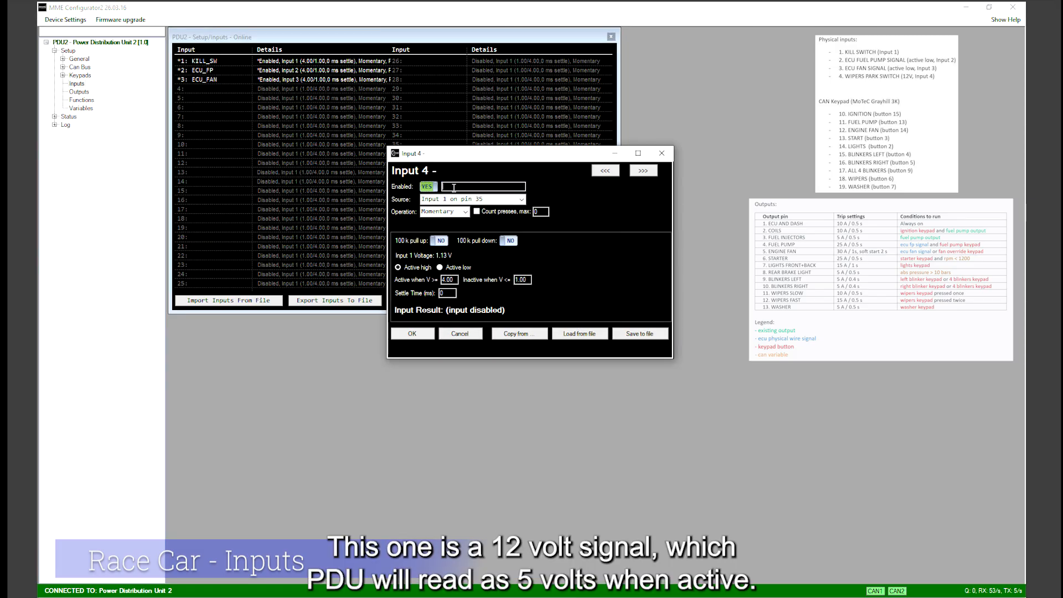
{"action": "type", "text": "WIPER_PRK"}
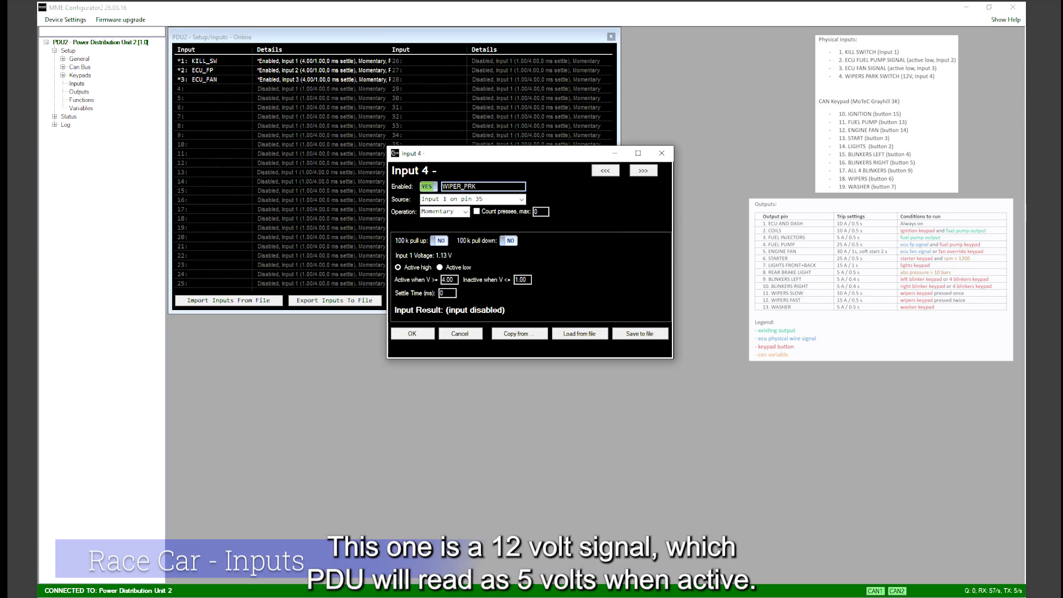
{"action": "left_click", "coordinate": [521, 199]}
{"action": "left_click", "coordinate": [479, 231]}
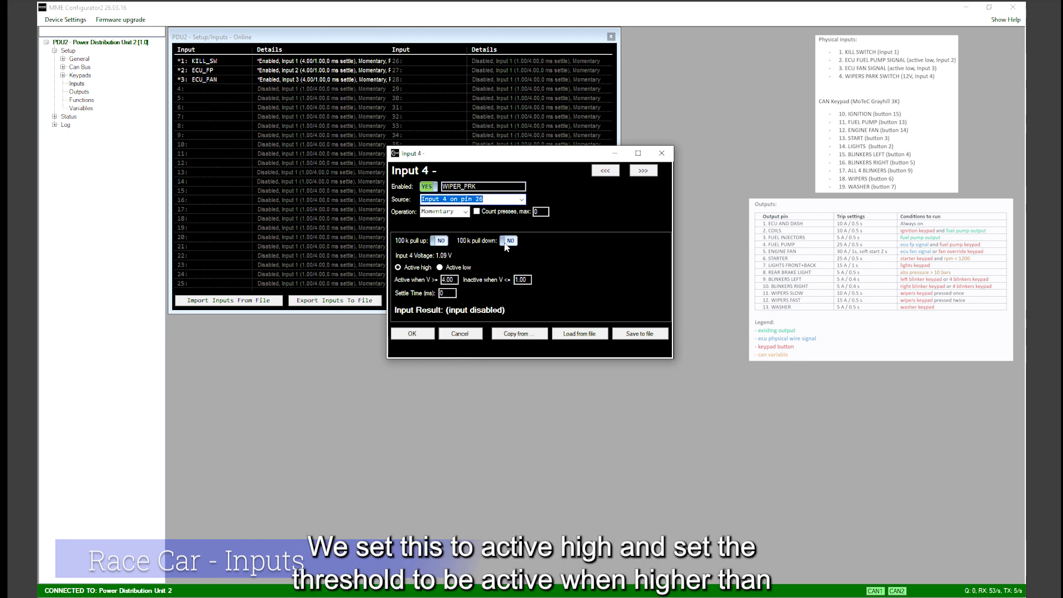
{"action": "left_click", "coordinate": [508, 240]}
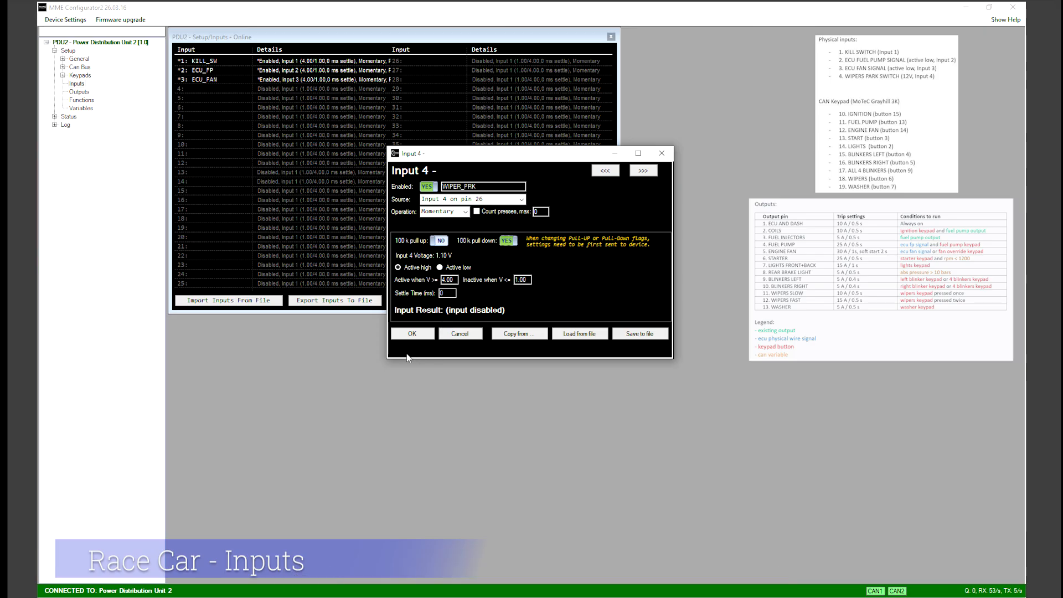
{"action": "left_click", "coordinate": [413, 334]}
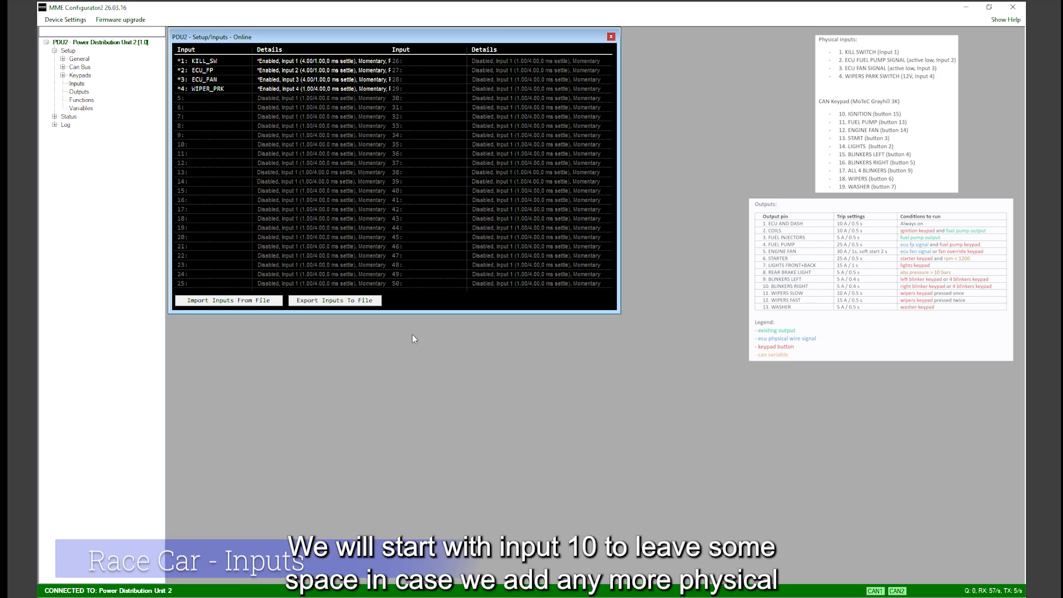
- Enable Input 10 as KP_IGN, sourced from Keypad 1 - Button 15, with Toggle operation
{"action": "double_click", "coordinate": [221, 146]}
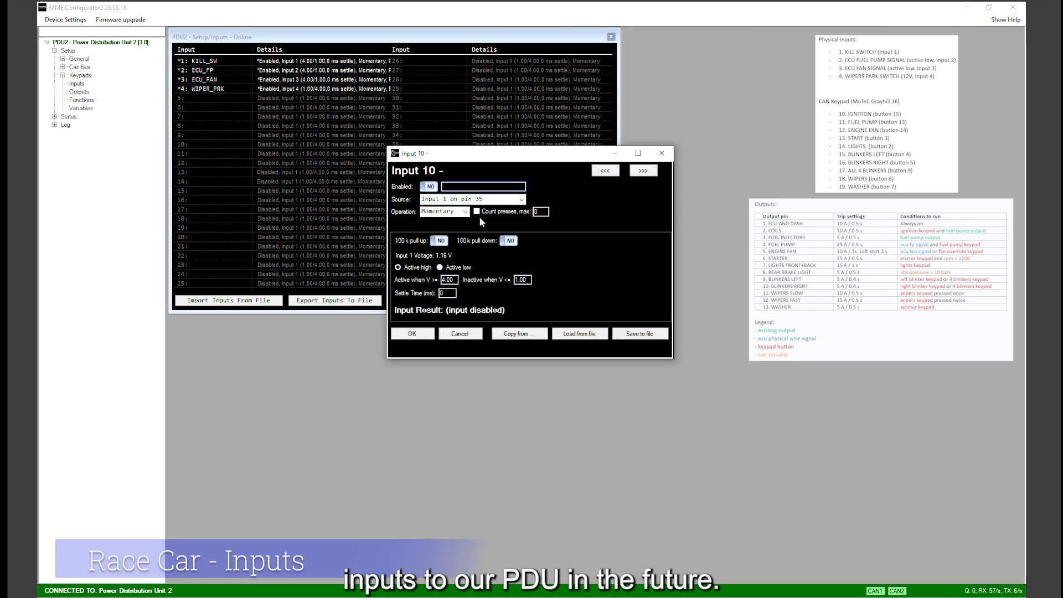
{"action": "left_click", "coordinate": [431, 186]}
{"action": "left_click", "coordinate": [483, 186]}
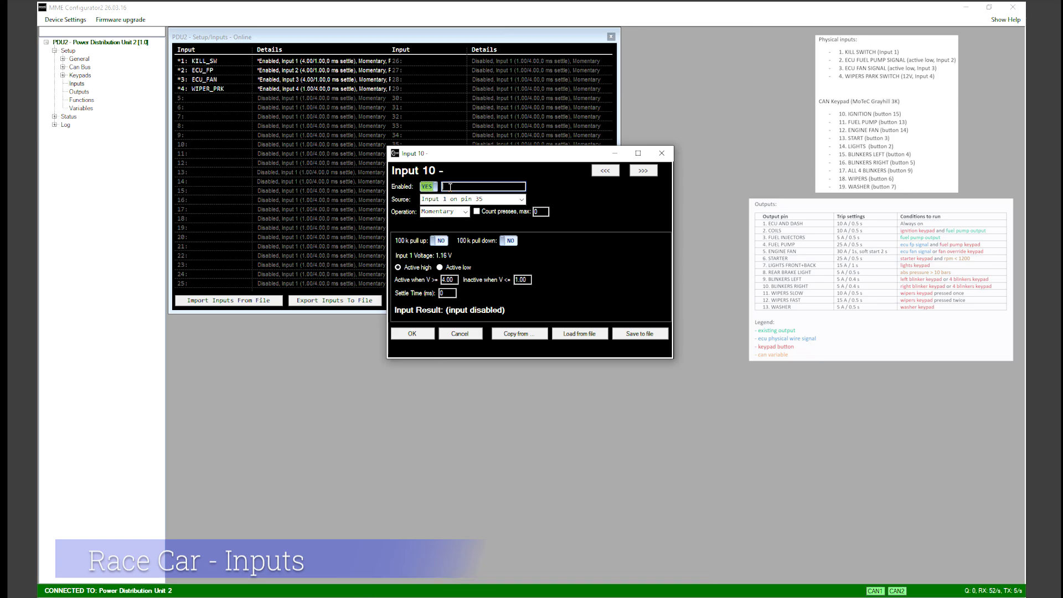
{"action": "type", "text": "KP_IGN"}
{"action": "left_click", "coordinate": [522, 200]}
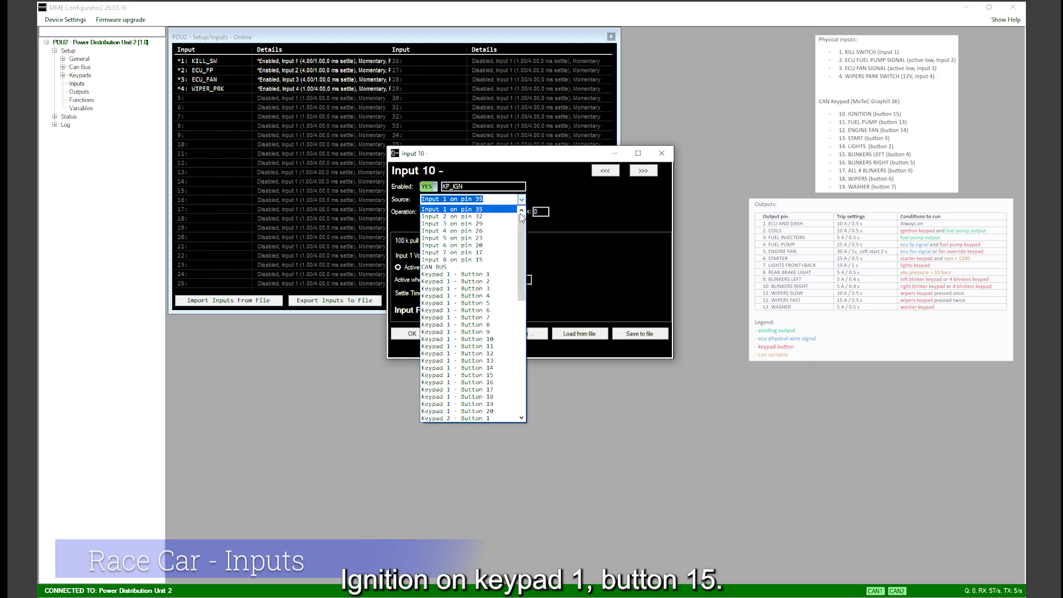
{"action": "left_click", "coordinate": [495, 375]}
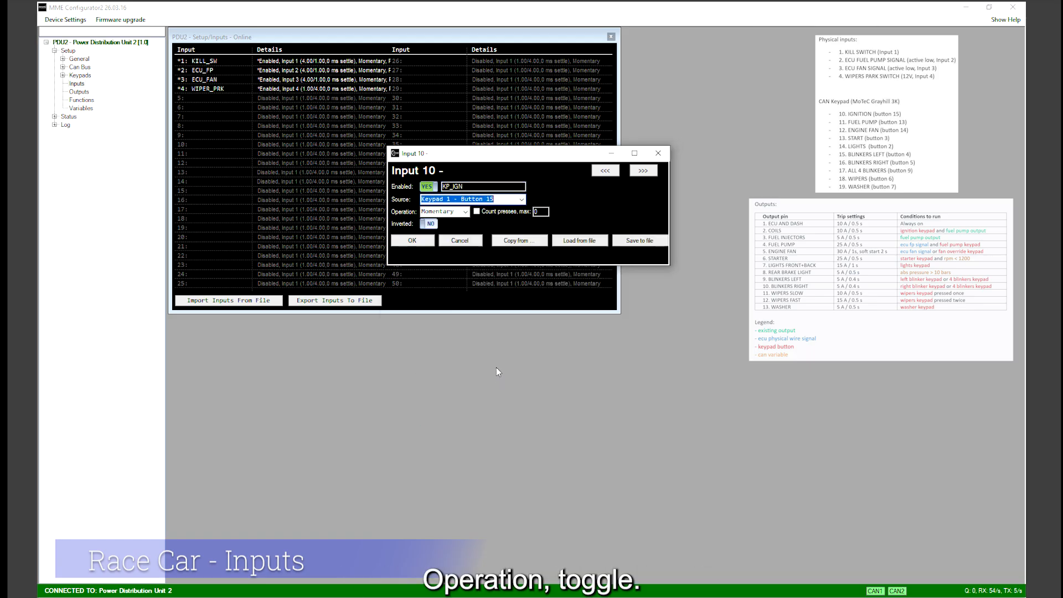
{"action": "left_click", "coordinate": [466, 212]}
{"action": "left_click", "coordinate": [446, 230]}
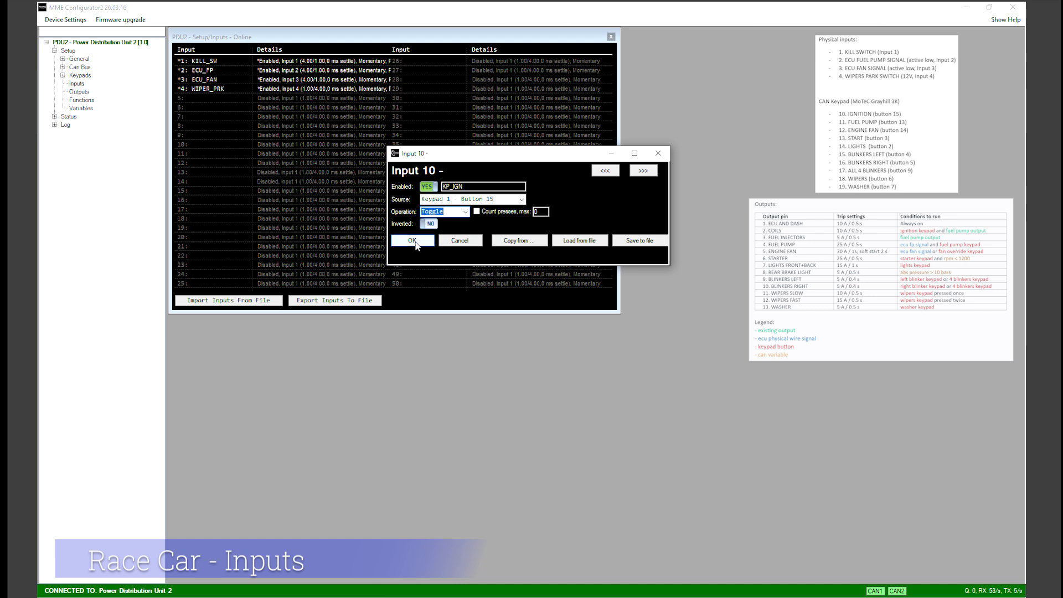
{"action": "left_click", "coordinate": [414, 241]}
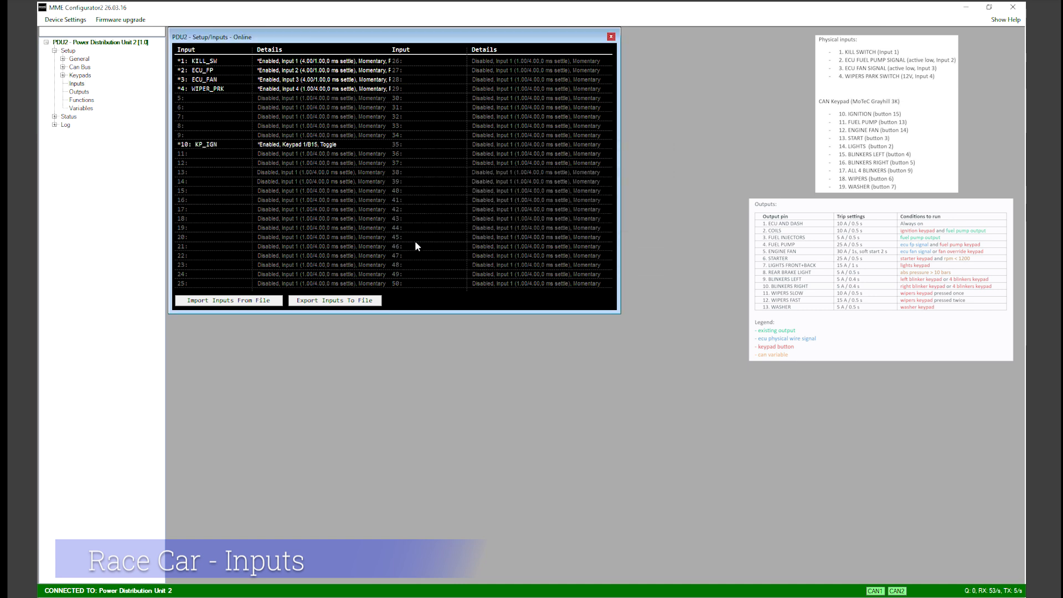
- Set up Input 11 as a copy of KP_IGN, named KP_FP, with Keypad 1 - Button 13 as its source
{"action": "double_click", "coordinate": [202, 159]}
{"action": "left_click", "coordinate": [434, 187]}
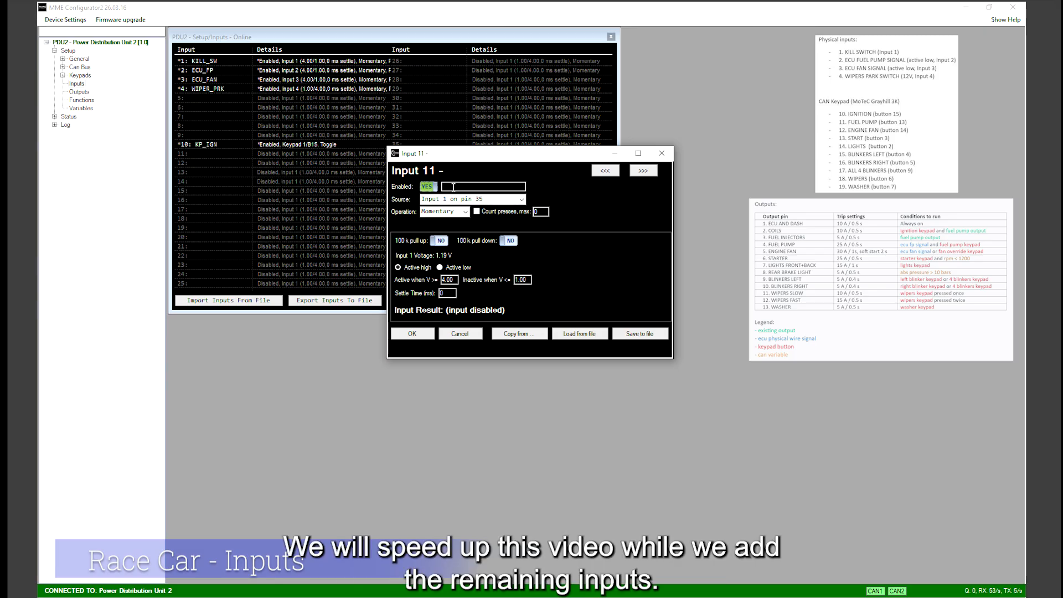
{"action": "left_click", "coordinate": [518, 334]}
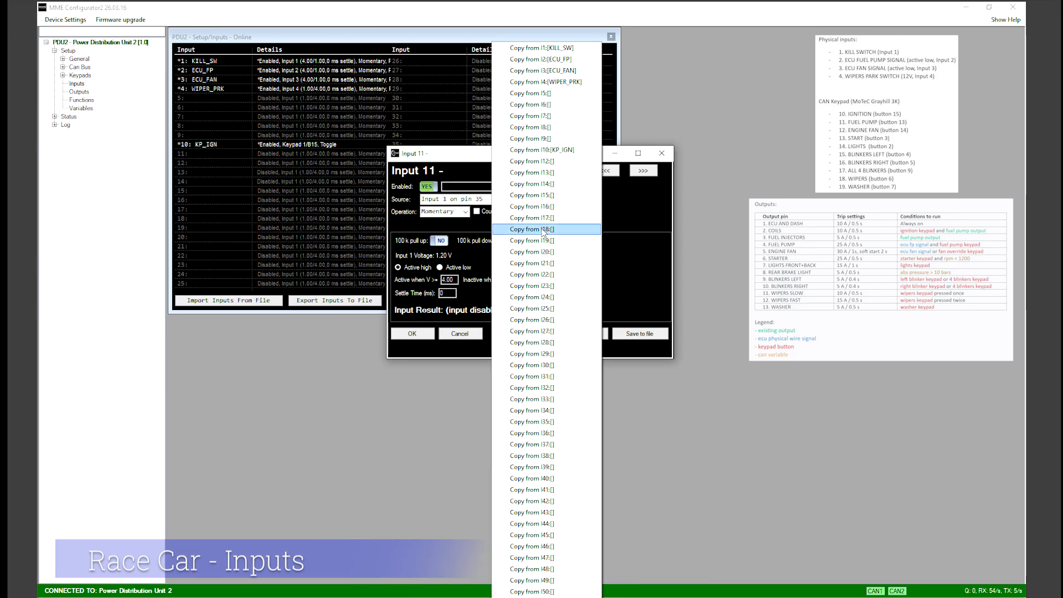
{"action": "left_click", "coordinate": [548, 152]}
{"action": "left_click_drag", "start_coordinate": [483, 187], "coordinate": [367, 184]}
{"action": "type", "text": "KP_FP"}
{"action": "left_click", "coordinate": [523, 200]}
{"action": "left_click", "coordinate": [501, 210]}
{"action": "left_click", "coordinate": [412, 240]}
- Set up Input 12 as a copy of KP_FP, named KP_FAN, with Keypad 1 - Button 14 as its source
{"action": "double_click", "coordinate": [311, 163]}
{"action": "left_click", "coordinate": [520, 337]}
{"action": "left_click", "coordinate": [548, 163]}
{"action": "type", "text": "KP_FAN"}
{"action": "left_click", "coordinate": [522, 200]}
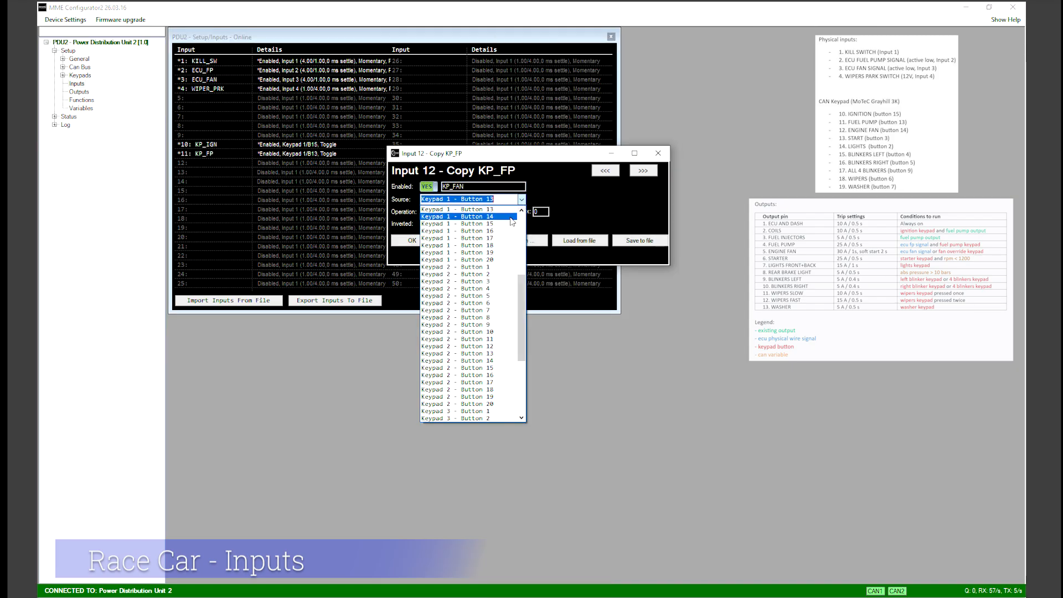
{"action": "left_click", "coordinate": [512, 217]}
{"action": "left_click", "coordinate": [412, 240]}
- Enable Input 13 as a momentary input named KP_START, sourced from Keypad 1 - Button 3
{"action": "double_click", "coordinate": [204, 172]}
{"action": "type", "text": "KP_START"}
{"action": "left_click", "coordinate": [523, 200]}
{"action": "left_click", "coordinate": [493, 293]}
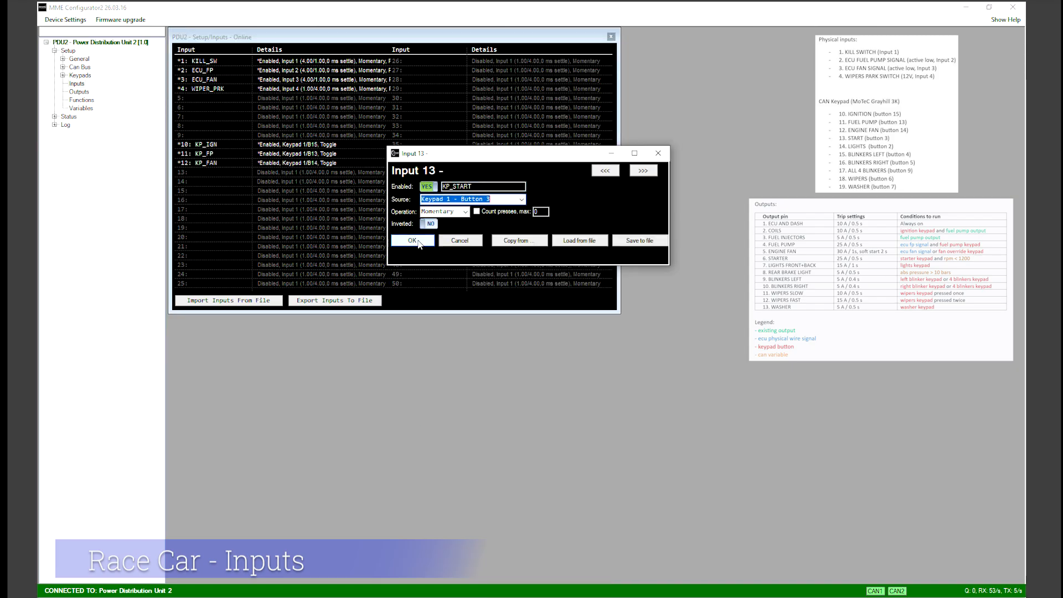
{"action": "left_click", "coordinate": [418, 241]}
- Enable Input 14 as KP_LIGHTS, sourced from Keypad 1 - Button 2, with Toggle operation
{"action": "double_click", "coordinate": [311, 182]}
{"action": "left_click", "coordinate": [429, 187]}
{"action": "type", "text": "KP_LIGHTS"}
{"action": "left_click", "coordinate": [522, 200]}
{"action": "left_click", "coordinate": [493, 287]}
{"action": "left_click", "coordinate": [466, 212]}
{"action": "left_click", "coordinate": [443, 227]}
{"action": "left_click", "coordinate": [413, 240]}
- Enable Input 15 as KP_BLINK_L, sourced from Keypad 1 - Button 4, with Toggle operation
{"action": "double_click", "coordinate": [360, 191]}
{"action": "left_click", "coordinate": [429, 188]}
{"action": "type", "text": "KP_BLINKER_L"}
{"action": "key", "text": "BackSpace"}
{"action": "key", "text": "BackSpace"}
{"action": "key", "text": "BackSpace"}
{"action": "key", "text": "BackSpace"}
{"action": "type", "text": "_L"}
{"action": "left_click", "coordinate": [466, 212]}
{"action": "left_click", "coordinate": [443, 227]}
{"action": "left_click", "coordinate": [522, 200]}
{"action": "left_click", "coordinate": [493, 300]}
{"action": "left_click", "coordinate": [413, 241]}
- Enable Input 16 as KP_BLINK_R with Keypad 1 - Button 5 as its source
{"action": "double_click", "coordinate": [310, 200]}
{"action": "left_click", "coordinate": [429, 187]}
{"action": "type", "text": "KP_BLINK_R"}
{"action": "left_click", "coordinate": [522, 200]}
{"action": "left_click", "coordinate": [493, 306]}
{"action": "left_click", "coordinate": [412, 241]}
- Enable Input 17 as KP_4BLINK, sourced from Keypad 1 - Button 9, with Toggle operation
{"action": "double_click", "coordinate": [382, 211]}
{"action": "left_click", "coordinate": [428, 187]}
{"action": "type", "text": "KP_4BLINK"}
{"action": "left_click", "coordinate": [522, 200]}
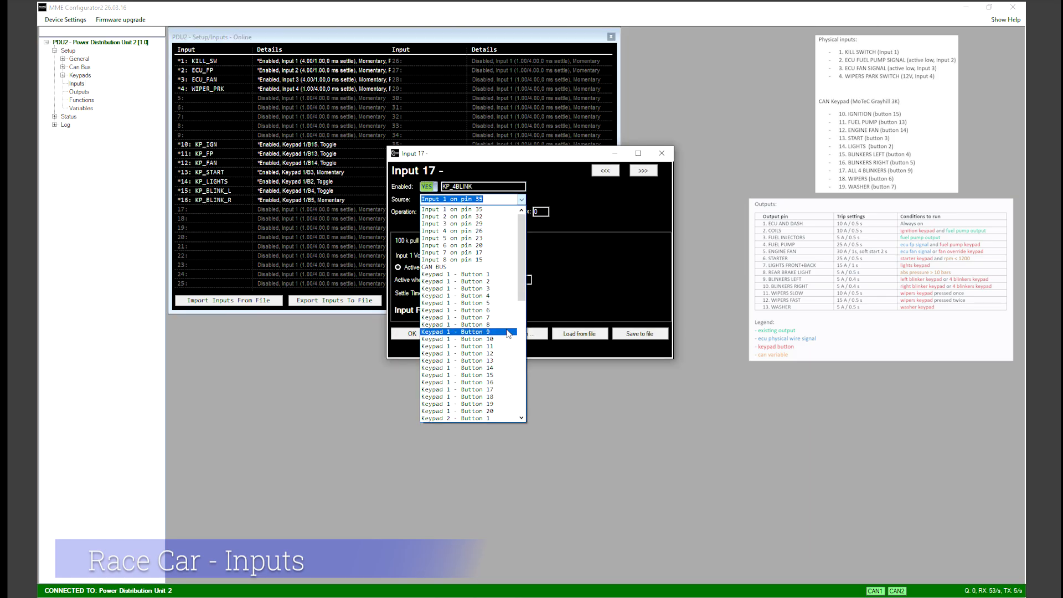
{"action": "left_click", "coordinate": [493, 333]}
{"action": "left_click", "coordinate": [467, 214]}
{"action": "left_click", "coordinate": [443, 227]}
{"action": "left_click", "coordinate": [413, 240]}
- Change the operation of Input 16, KP_BLINK_R, to Toggle
{"action": "double_click", "coordinate": [327, 200]}
{"action": "left_click", "coordinate": [466, 212]}
{"action": "left_click", "coordinate": [443, 227]}
{"action": "left_click", "coordinate": [419, 240]}
- Enable Input 18 as KP_WIPERS, sourced from Keypad 1 - Button 6, with Toggle operation
{"action": "double_click", "coordinate": [357, 219]}
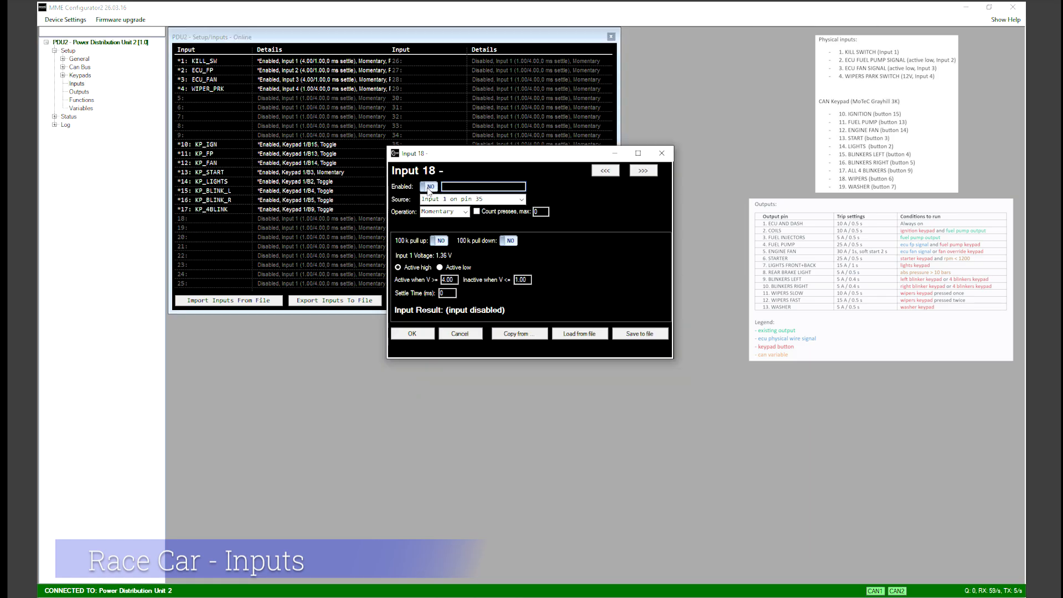
{"action": "left_click", "coordinate": [470, 311]}
{"action": "left_click", "coordinate": [483, 186]}
{"action": "type", "text": "KP_WIPERS"}
{"action": "left_click", "coordinate": [467, 213]}
{"action": "left_click", "coordinate": [443, 226]}
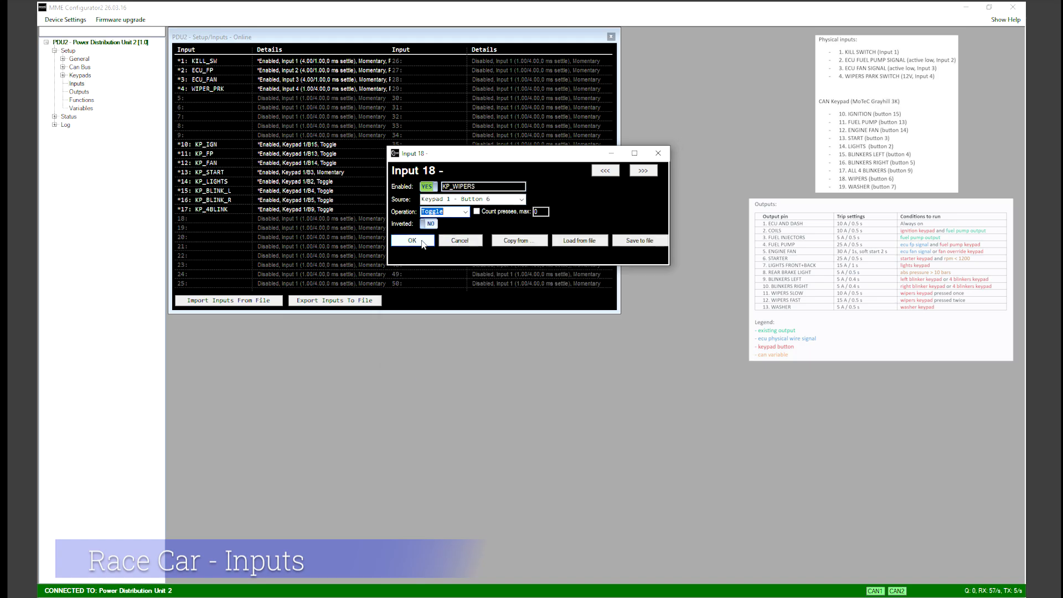
{"action": "left_click", "coordinate": [412, 240]}
- Enable Input 19 as a momentary input named KP_WASHER, sourced from Keypad 1 - Button 7
{"action": "double_click", "coordinate": [239, 230]}
{"action": "left_click", "coordinate": [429, 187]}
{"action": "left_click", "coordinate": [476, 187]}
{"action": "type", "text": "KP_WASHER"}
{"action": "left_click", "coordinate": [522, 200]}
{"action": "left_click", "coordinate": [470, 317]}
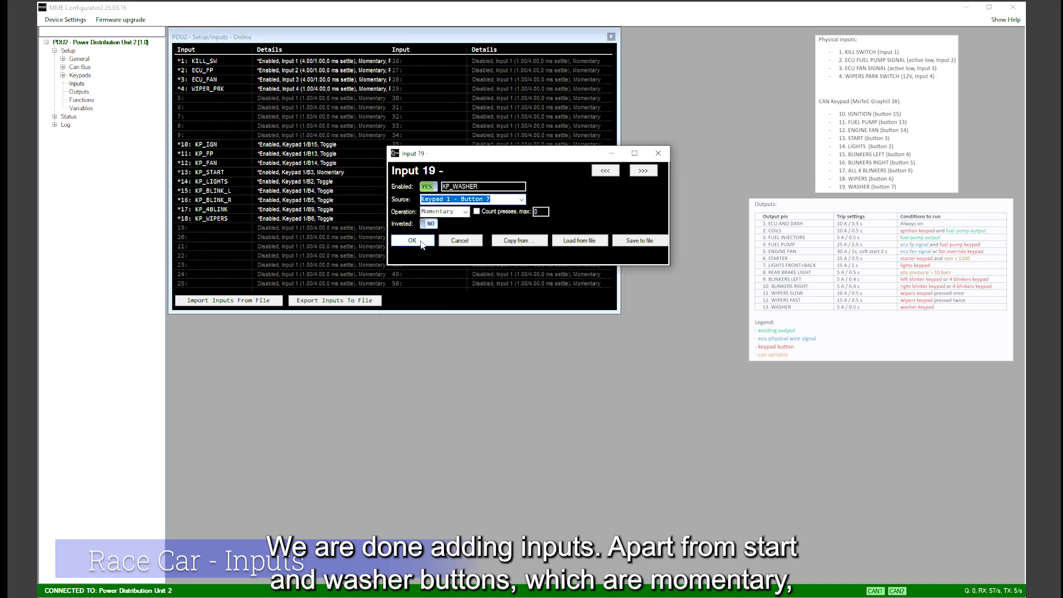
{"action": "left_click", "coordinate": [414, 240]}
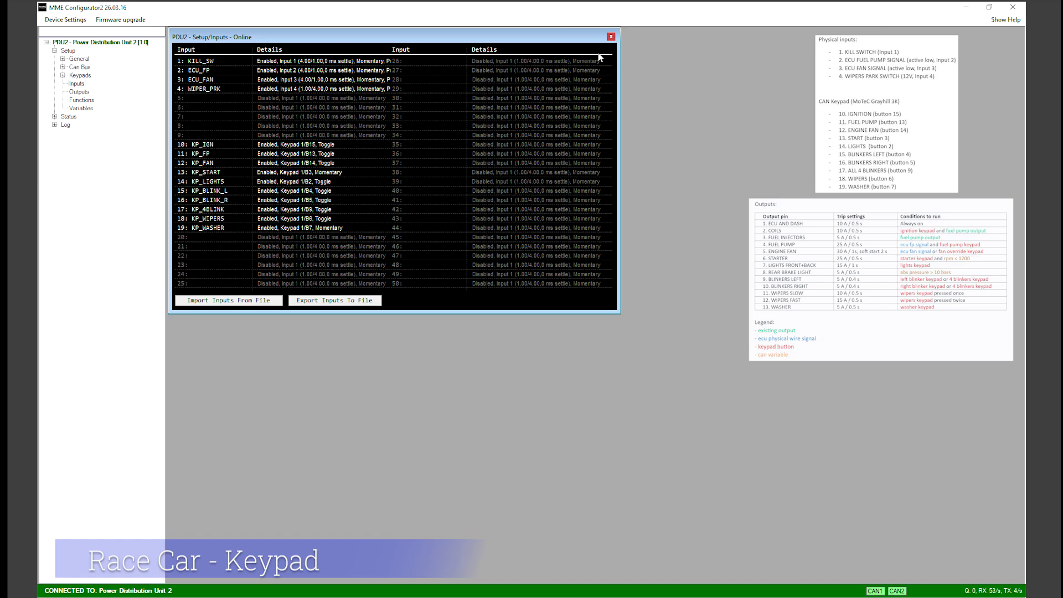
- Close the input list and, in the Keypad 1 settings, give indicator B15/L1 a steady-on condition of Input Active for KP_IGN
{"action": "left_click", "coordinate": [611, 38]}
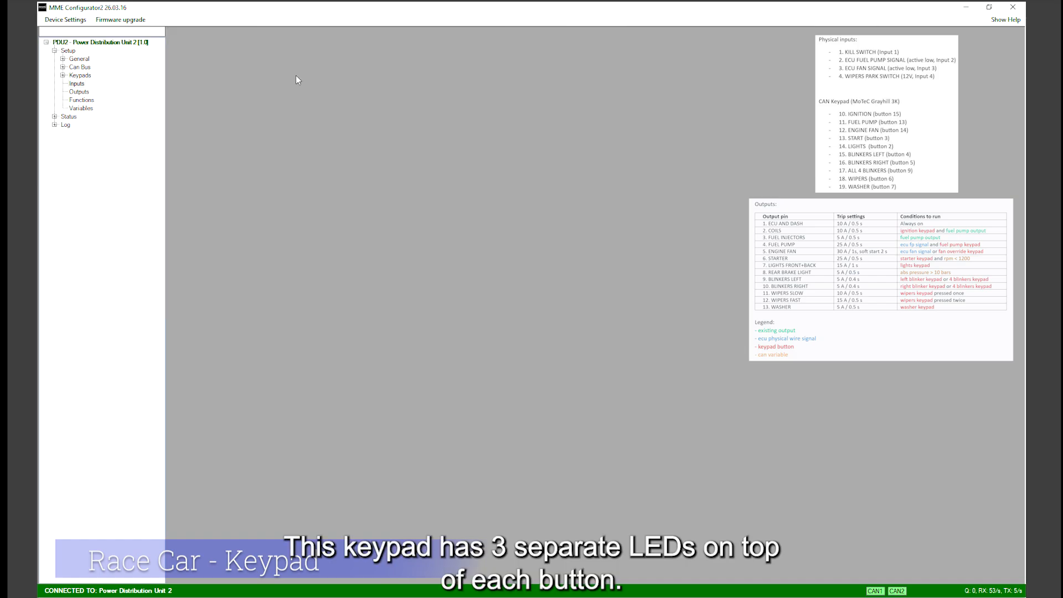
{"action": "left_click", "coordinate": [62, 76]}
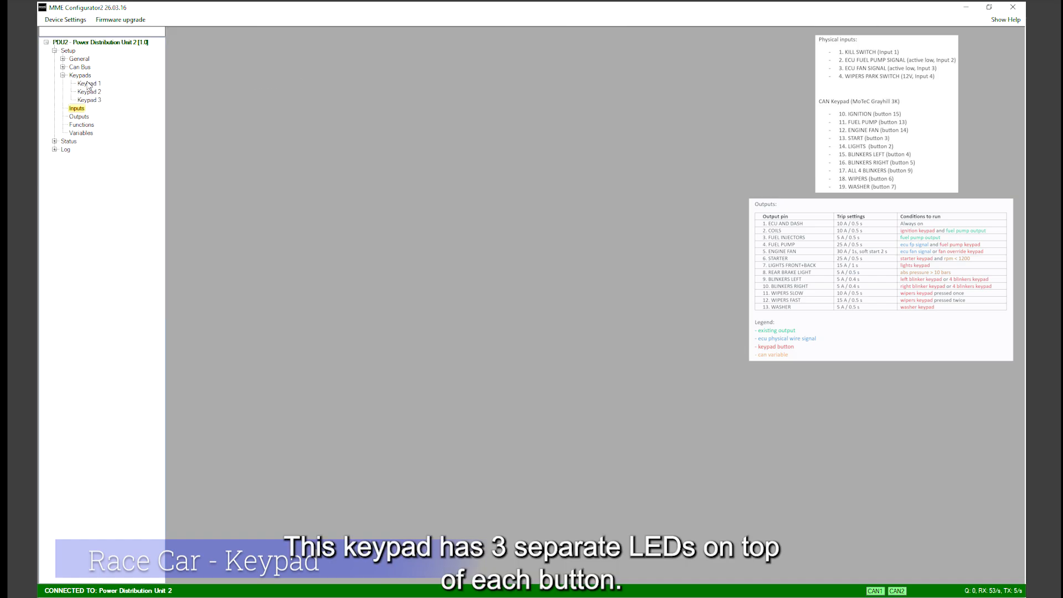
{"action": "left_click", "coordinate": [89, 84]}
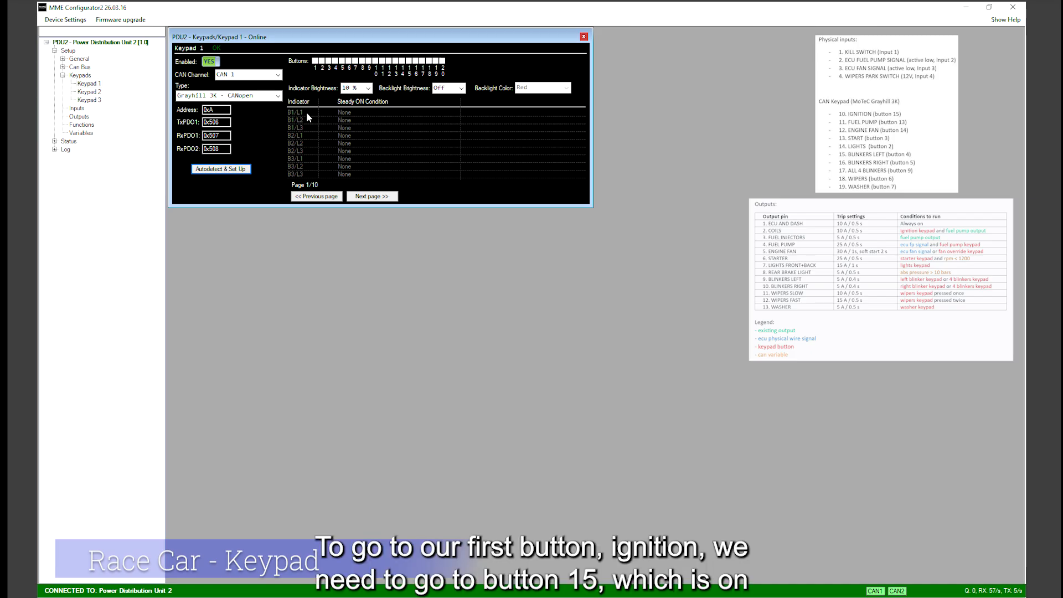
{"action": "left_click", "coordinate": [375, 198]}
{"action": "left_click", "coordinate": [375, 198]}
{"action": "left_click", "coordinate": [375, 198]}
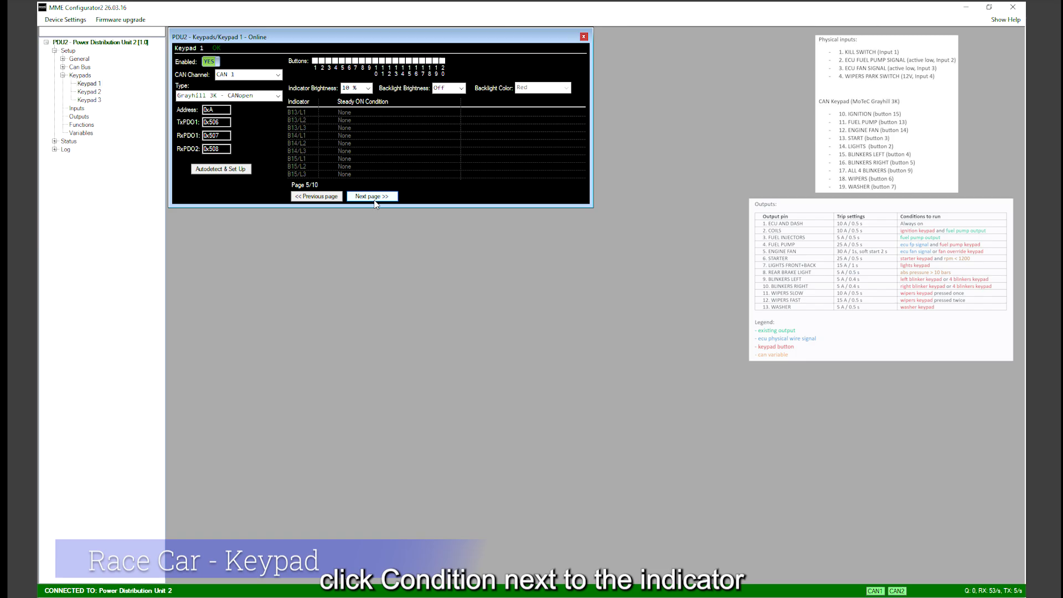
{"action": "left_click", "coordinate": [346, 160]}
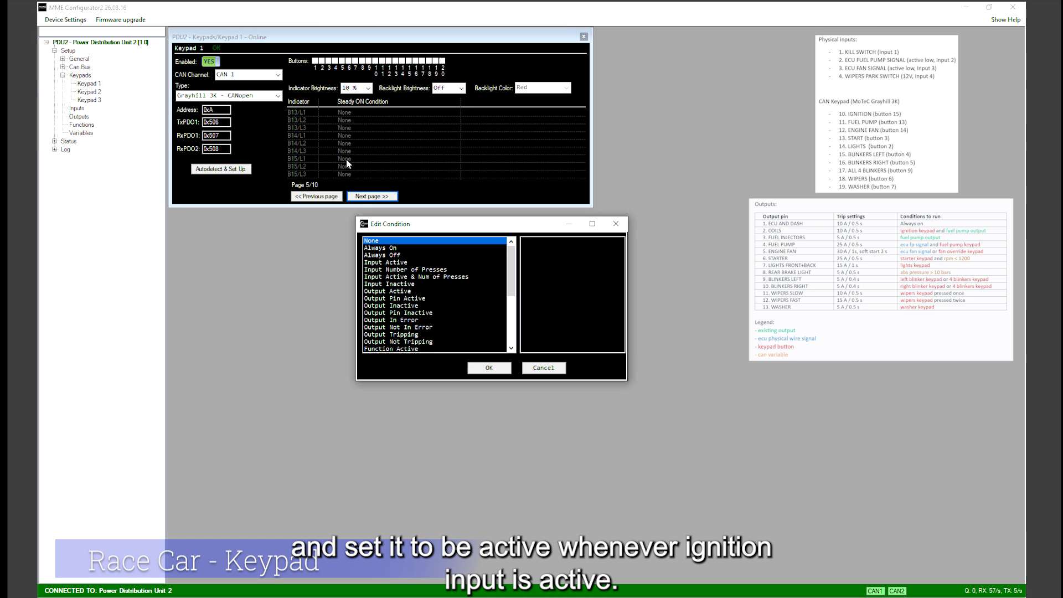
{"action": "left_click", "coordinate": [392, 264]}
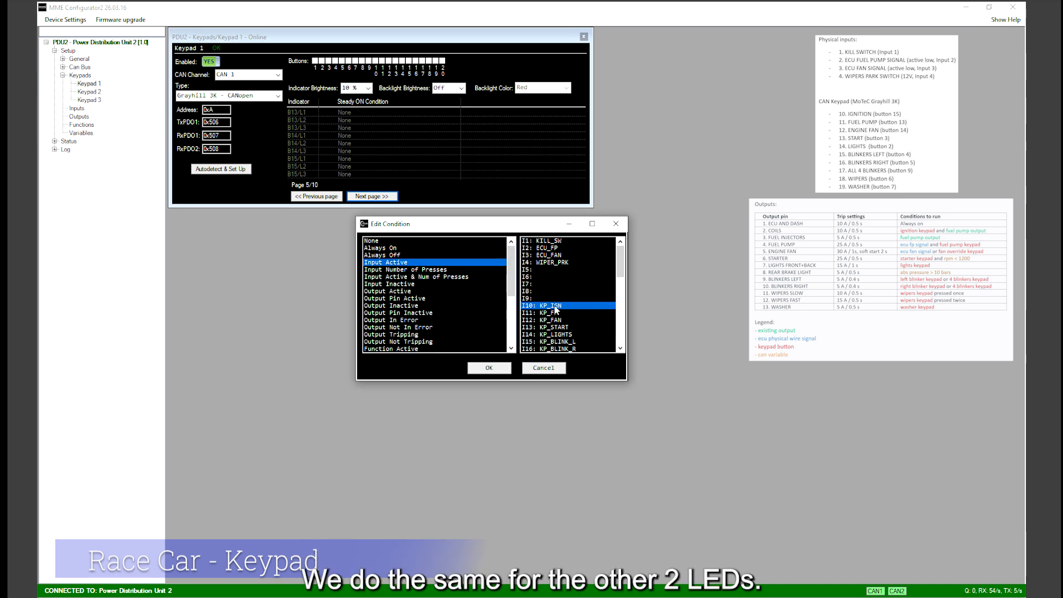
{"action": "left_click", "coordinate": [489, 368]}
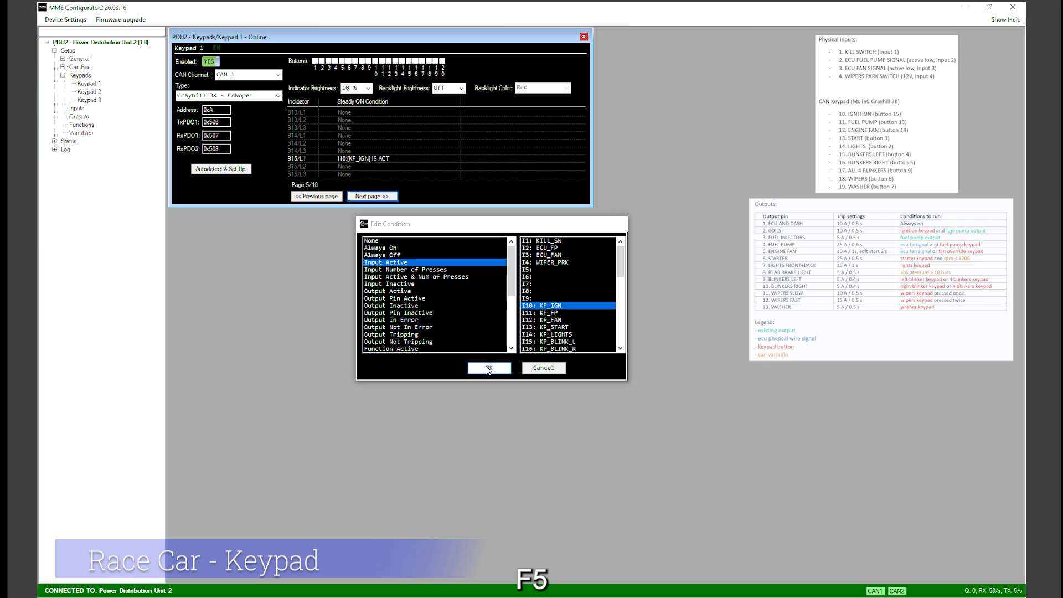
- Give keypad indicator B15/L2 a steady-on condition of Input Active for KP_IGN
{"action": "double_click", "coordinate": [344, 167]}
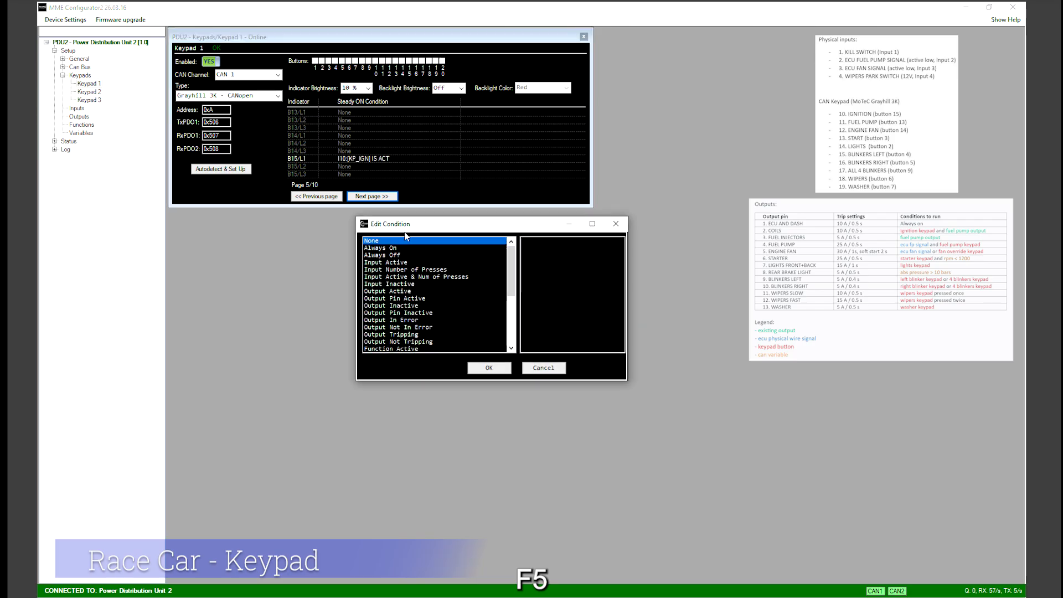
{"action": "left_click", "coordinate": [399, 263]}
{"action": "left_click", "coordinate": [554, 305]}
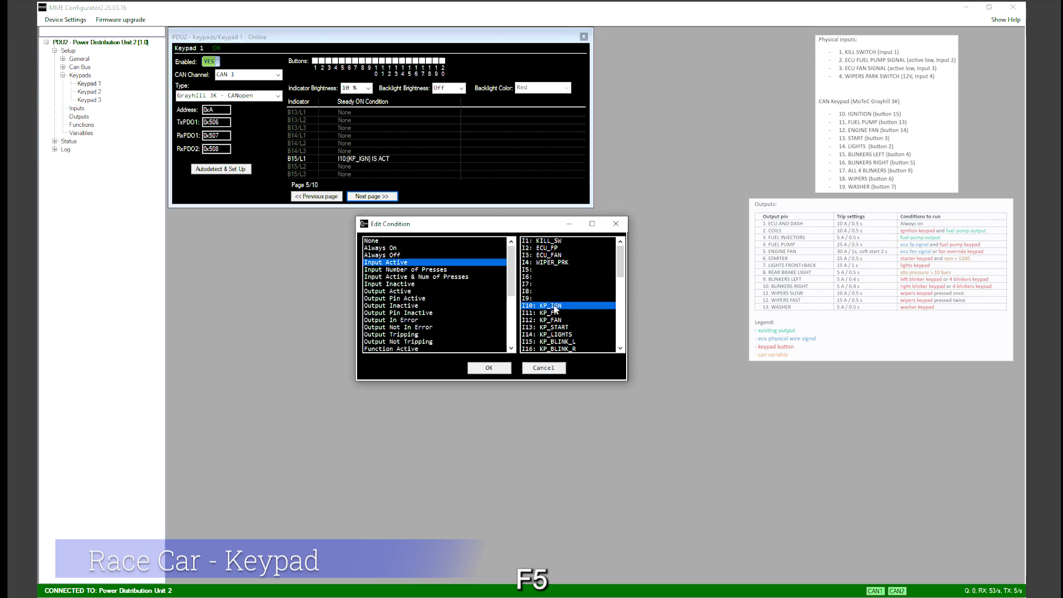
{"action": "left_click", "coordinate": [489, 368]}
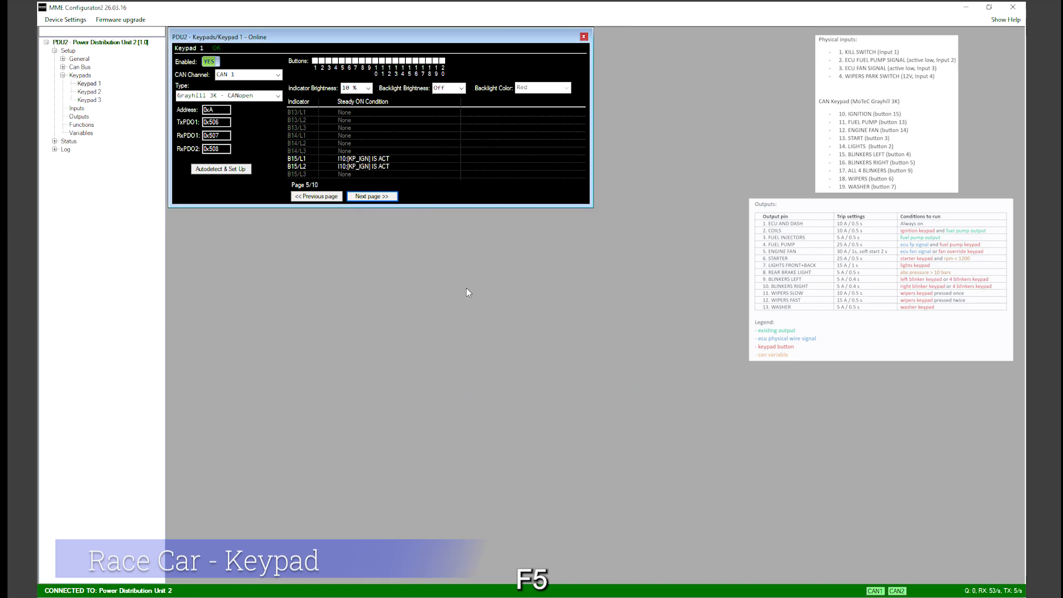
- Give keypad indicator B15/L3 a steady-on condition of Input Active for KP_IGN
{"action": "double_click", "coordinate": [344, 175]}
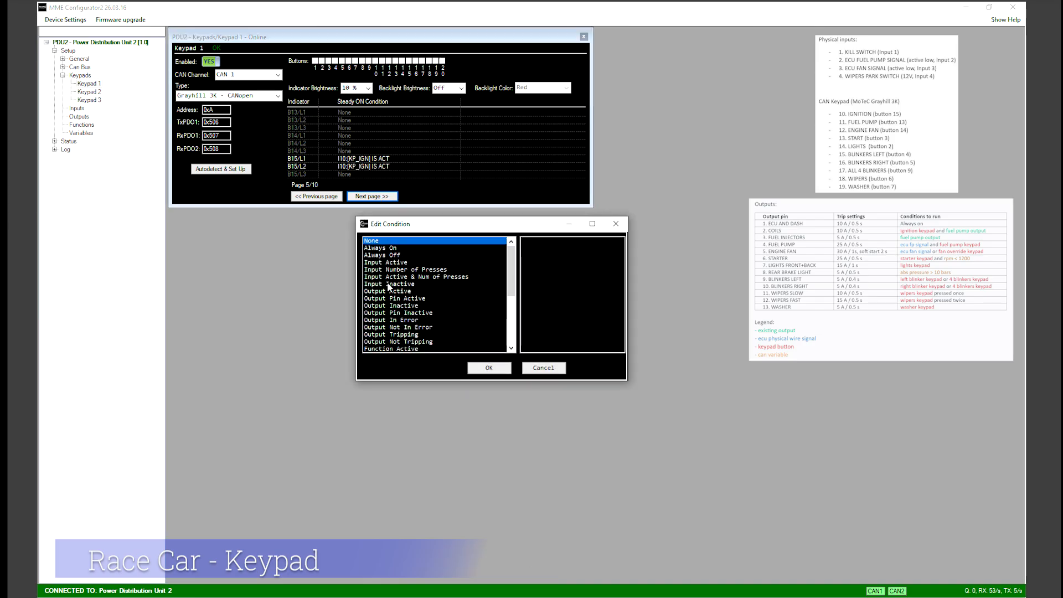
{"action": "left_click", "coordinate": [390, 264]}
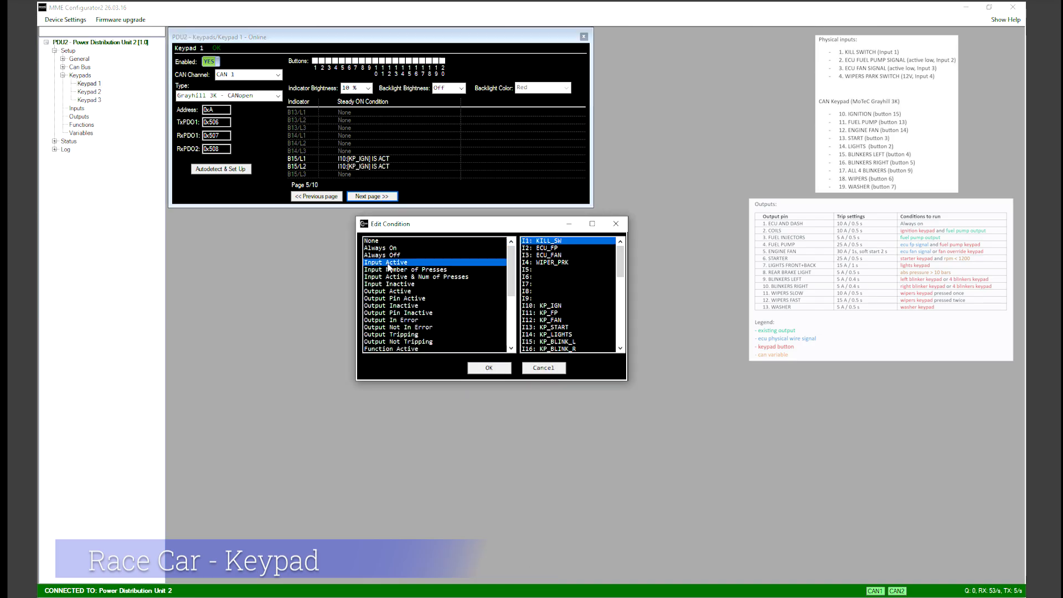
{"action": "left_click", "coordinate": [551, 306]}
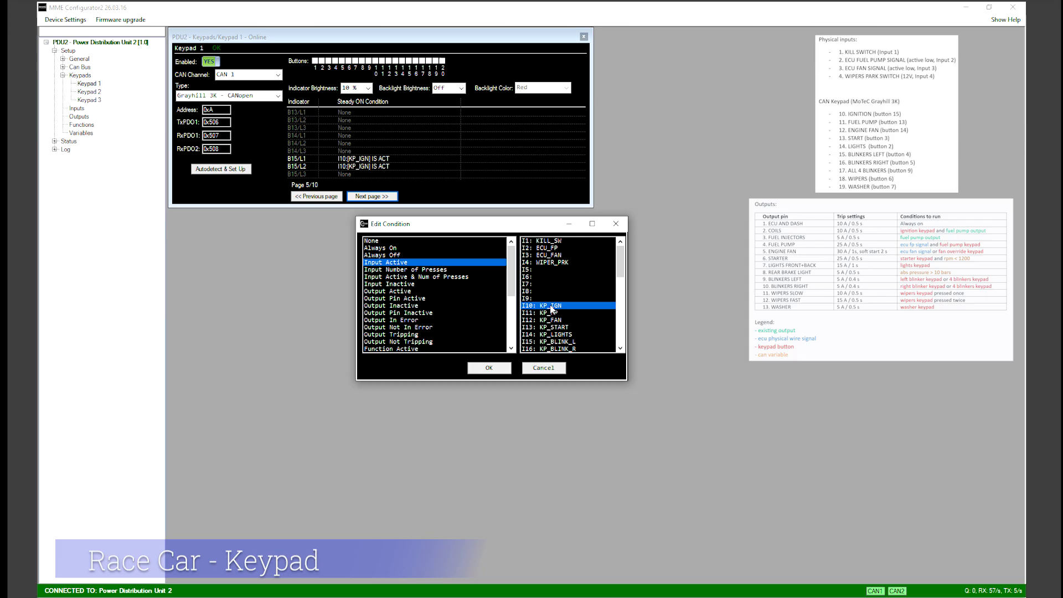
{"action": "left_click", "coordinate": [490, 368]}
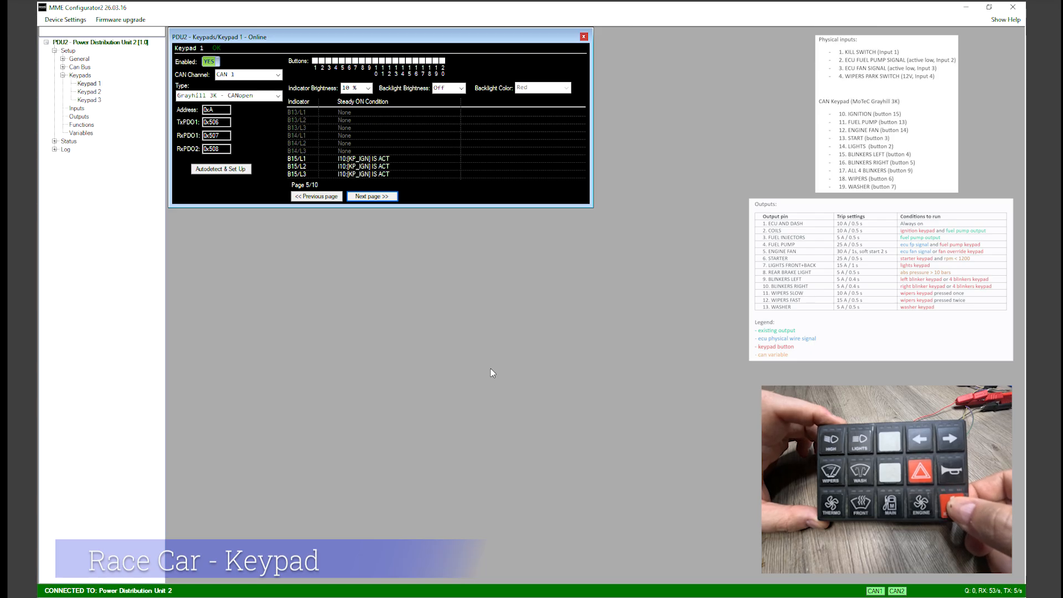
- Give keypad indicators B13/L1, B13/L2 and B13/L3 a steady-on condition of Input Active for KP_FP
{"action": "left_click", "coordinate": [346, 128]}
{"action": "left_click", "coordinate": [420, 263]}
{"action": "left_click", "coordinate": [477, 317]}
{"action": "left_click", "coordinate": [489, 368]}
{"action": "left_click", "coordinate": [346, 120]}
{"action": "left_click", "coordinate": [419, 263]}
{"action": "left_click", "coordinate": [477, 317]}
{"action": "left_click", "coordinate": [488, 368]}
{"action": "left_click", "coordinate": [345, 113]}
{"action": "left_click", "coordinate": [420, 263]}
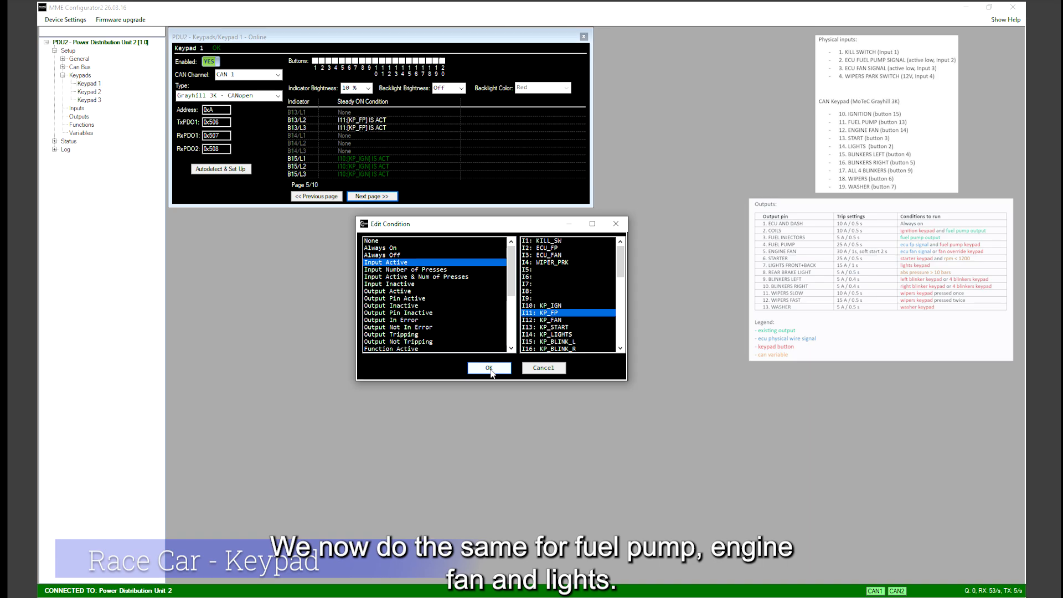
{"action": "left_click", "coordinate": [477, 318]}
{"action": "left_click", "coordinate": [489, 368]}
- Give keypad indicators B14/L1 and B14/L2 a steady-on condition of Input Active for KP_FAN
{"action": "left_click", "coordinate": [349, 137]}
{"action": "left_click", "coordinate": [420, 263]}
{"action": "left_click", "coordinate": [549, 320]}
{"action": "left_click", "coordinate": [489, 366]}
{"action": "left_click", "coordinate": [346, 144]}
{"action": "left_click", "coordinate": [419, 262]}
{"action": "left_click", "coordinate": [548, 320]}
{"action": "left_click", "coordinate": [489, 367]}
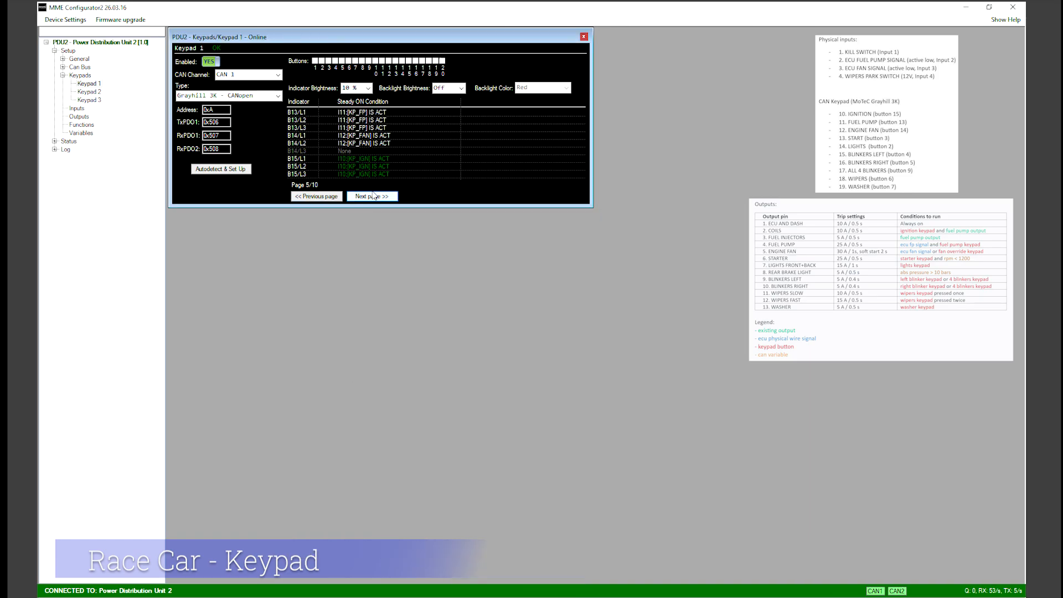
- Give keypad indicators B2/L1, B2/L2 and B2/L3 a steady-on condition of Input Active for KP_LIGHTS
{"action": "left_click", "coordinate": [320, 197]}
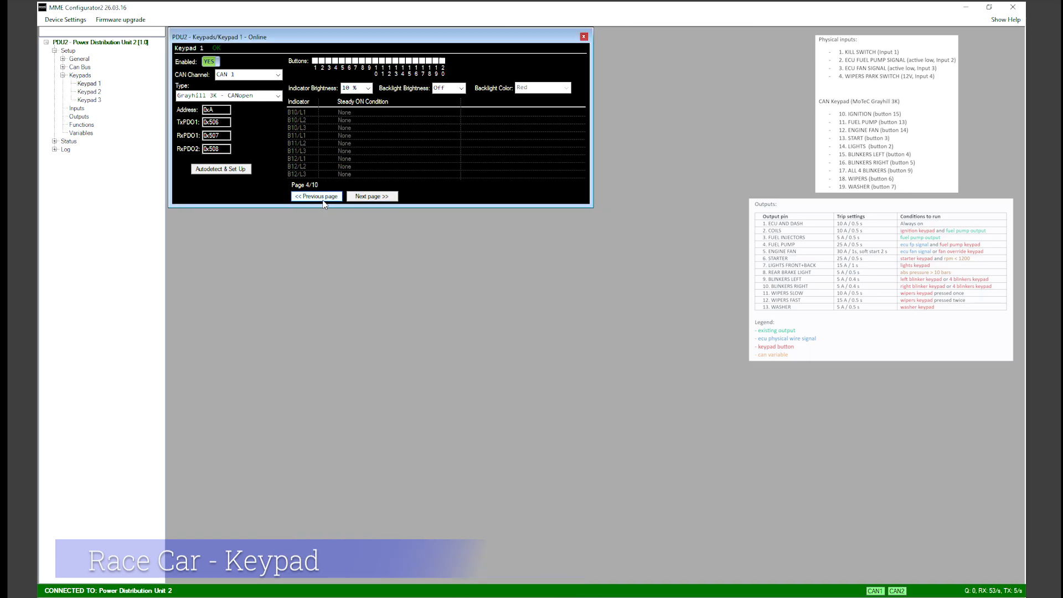
{"action": "left_click", "coordinate": [349, 136]}
{"action": "left_click", "coordinate": [399, 263]}
{"action": "left_click", "coordinate": [556, 335]}
{"action": "left_click", "coordinate": [489, 368]}
{"action": "left_click", "coordinate": [350, 143]}
{"action": "left_click", "coordinate": [399, 263]}
{"action": "left_click", "coordinate": [561, 336]}
{"action": "left_click", "coordinate": [489, 368]}
{"action": "left_click", "coordinate": [344, 151]}
{"action": "left_click", "coordinate": [399, 263]}
{"action": "left_click", "coordinate": [556, 334]}
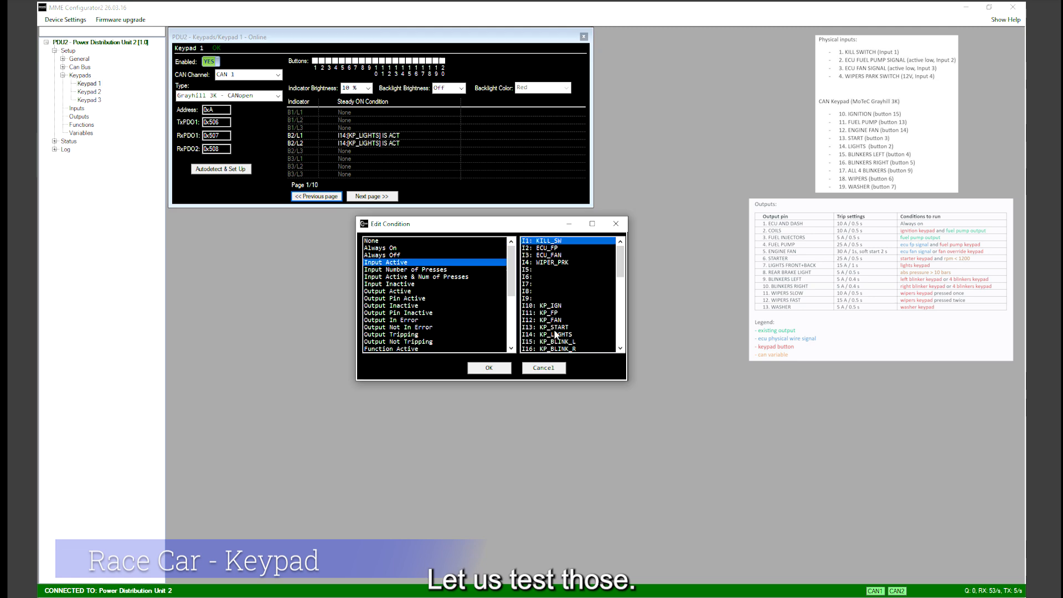
{"action": "left_click", "coordinate": [489, 368]}
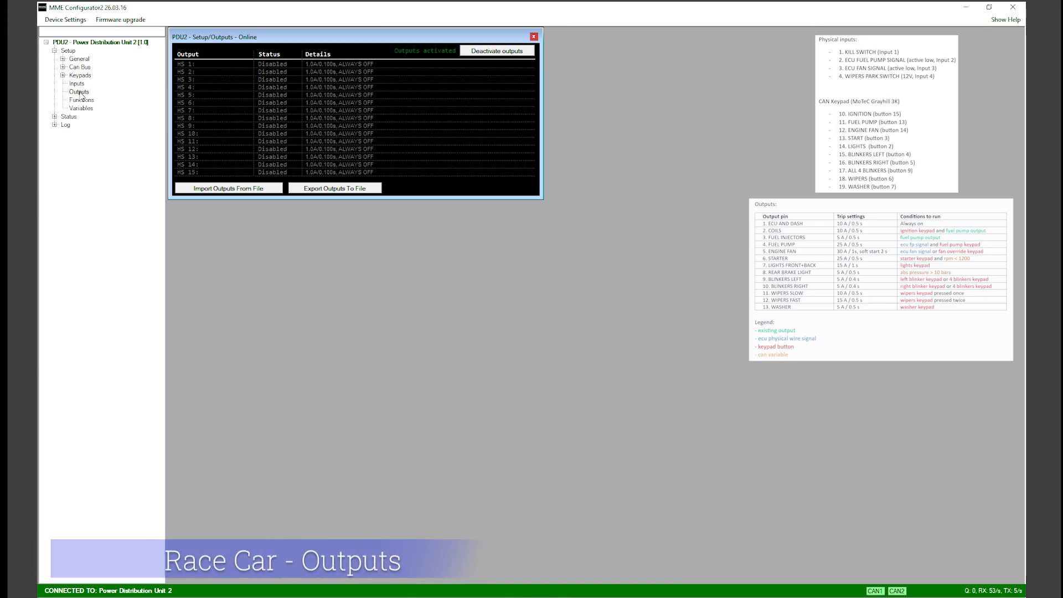
- Deactivate the outputs and enable Output 1 as ECU with a trip setting of 10 A for 0.5 s
{"action": "left_click", "coordinate": [497, 58]}
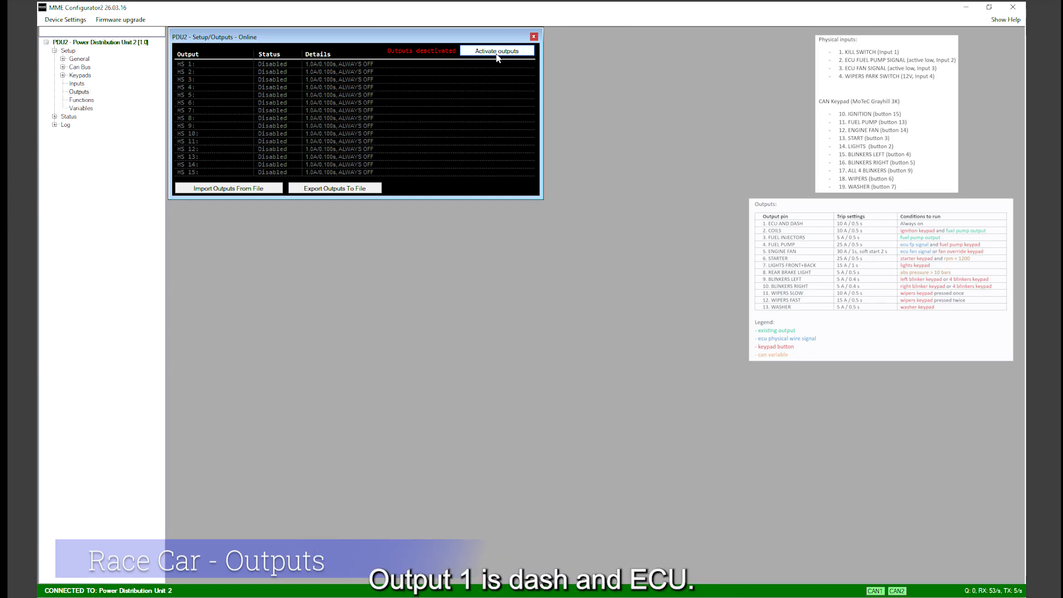
{"action": "double_click", "coordinate": [205, 67]}
{"action": "left_click", "coordinate": [367, 210]}
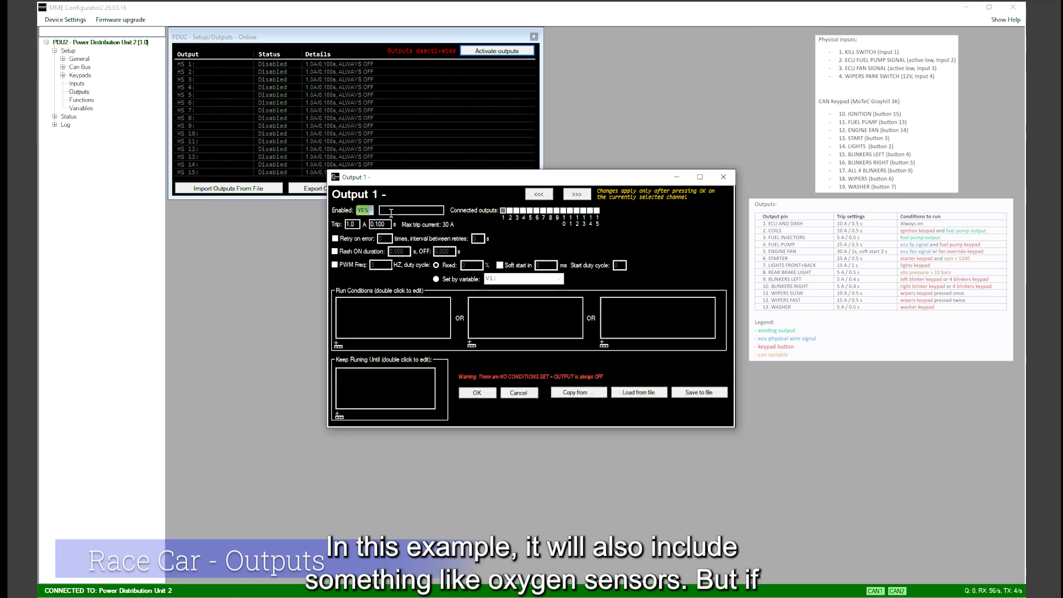
{"action": "type", "text": "ECU"}
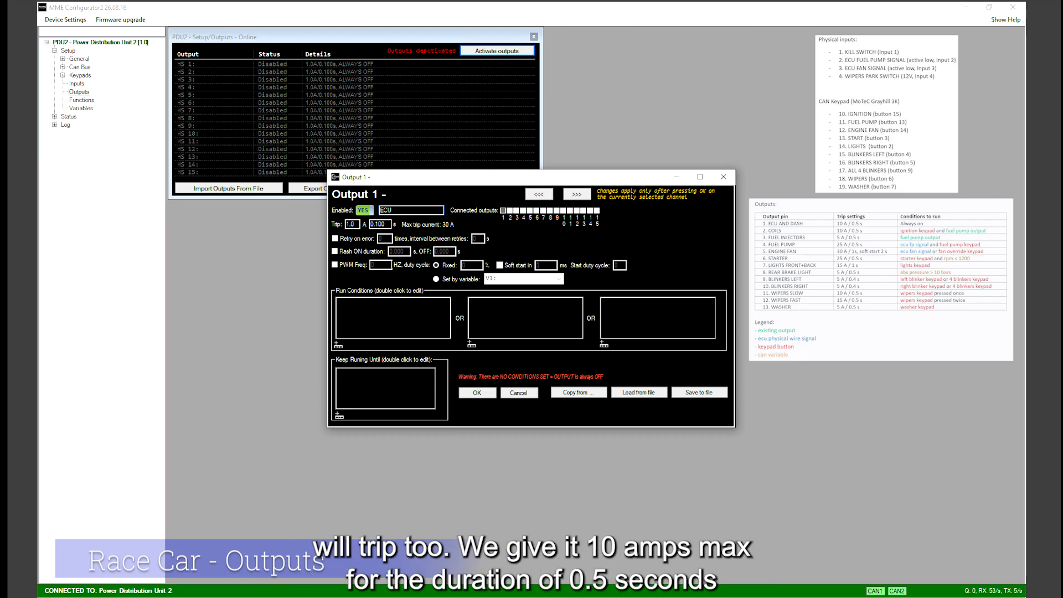
{"action": "double_click", "coordinate": [355, 226]}
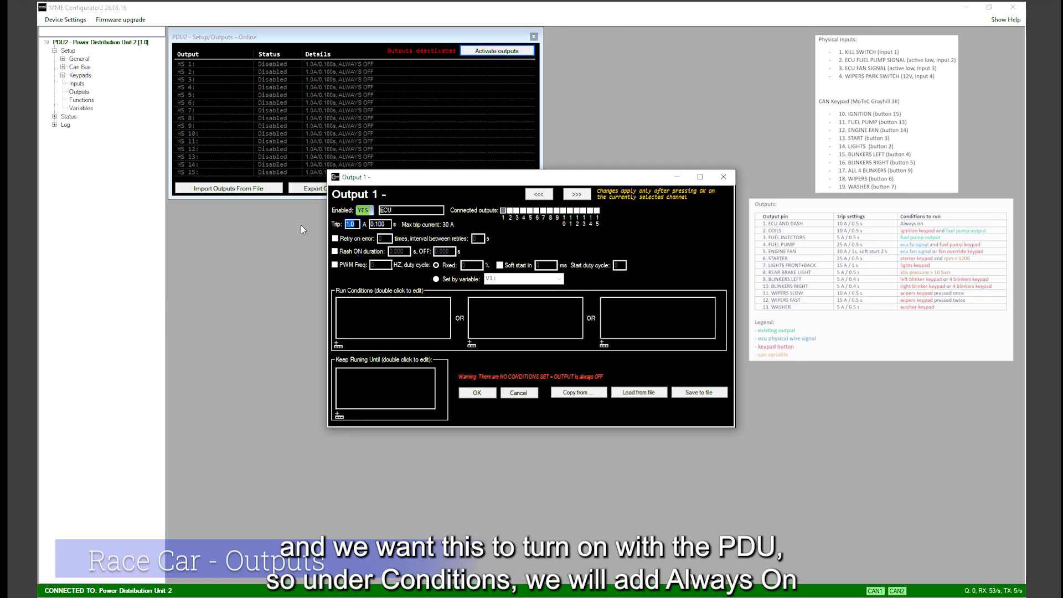
{"action": "type", "text": "10"}
{"action": "left_click_drag", "start_coordinate": [386, 225], "coordinate": [308, 218]}
{"action": "type", "text": "0.5"}
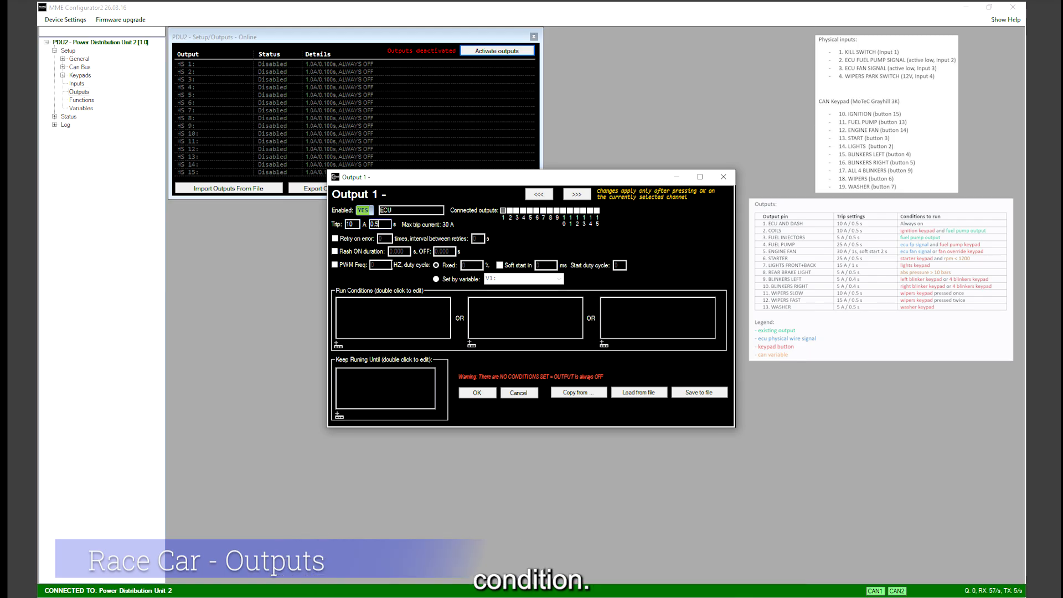
- Add an Always On run condition to Output 1 and apply its settings
{"action": "left_click", "coordinate": [339, 345]}
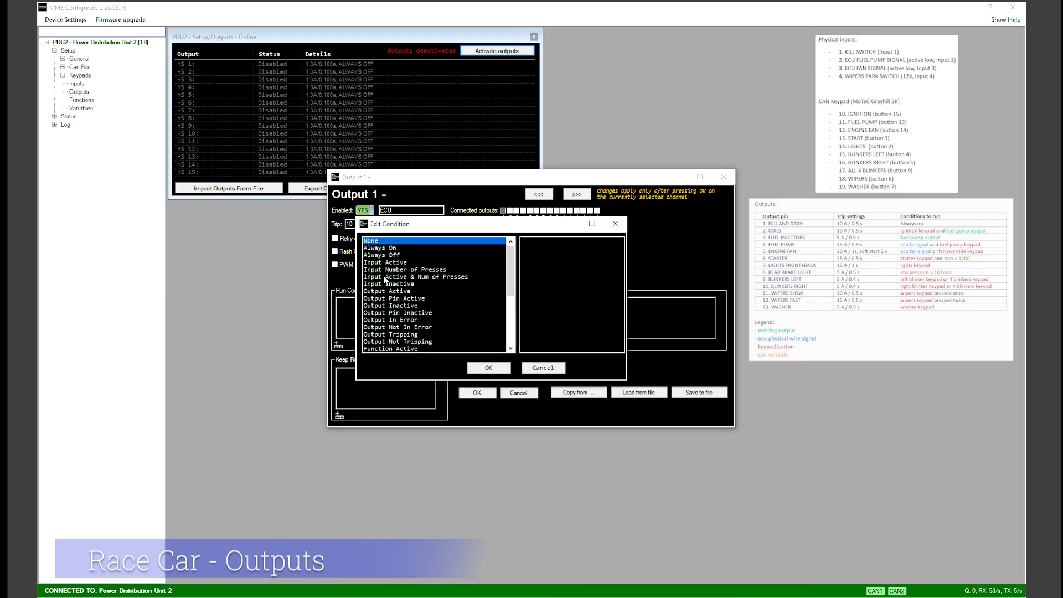
{"action": "left_click", "coordinate": [381, 249]}
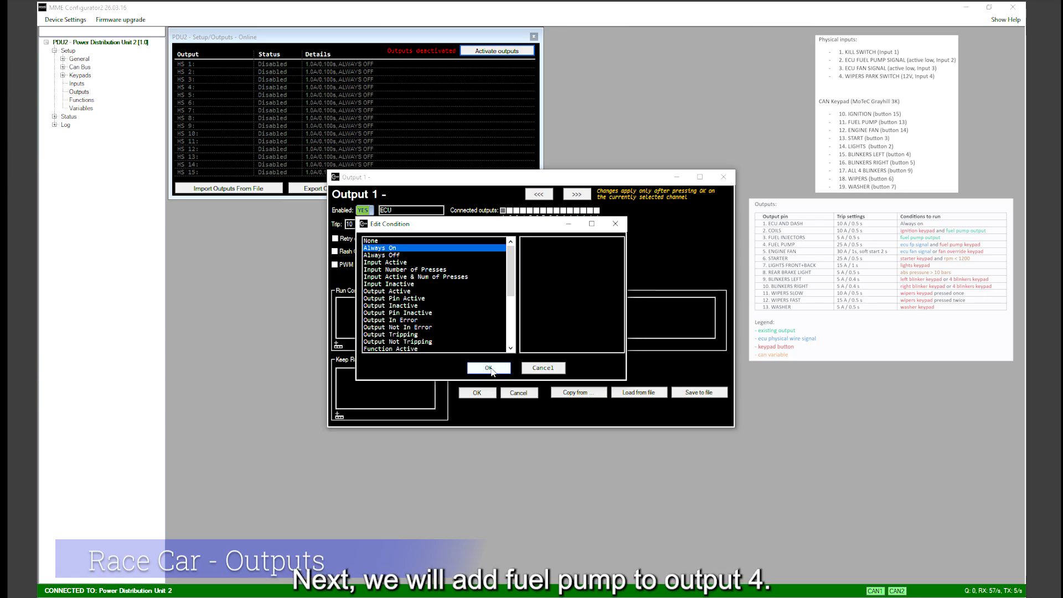
{"action": "left_click", "coordinate": [489, 369]}
{"action": "left_click", "coordinate": [487, 393]}
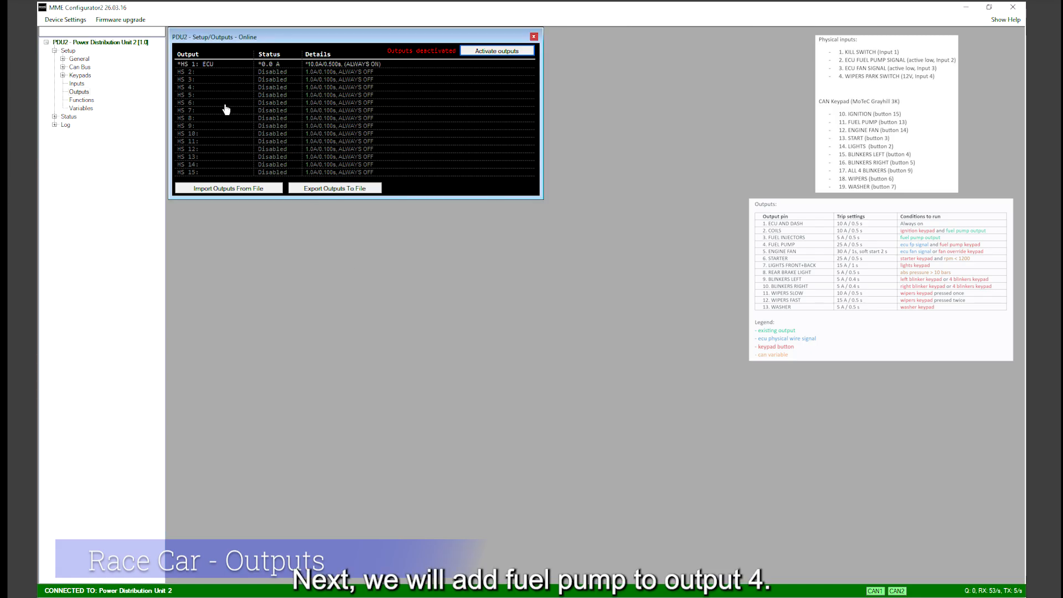
- Enable Output 4 under the name FP with a trip setting of 25 A for 0.5 s
{"action": "double_click", "coordinate": [211, 87]}
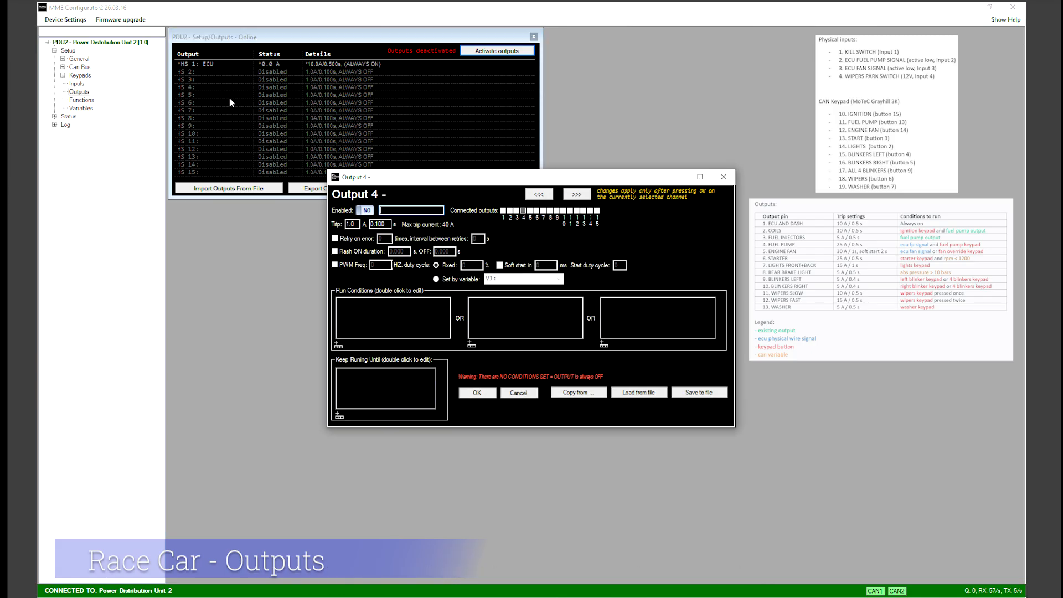
{"action": "left_click", "coordinate": [366, 210]}
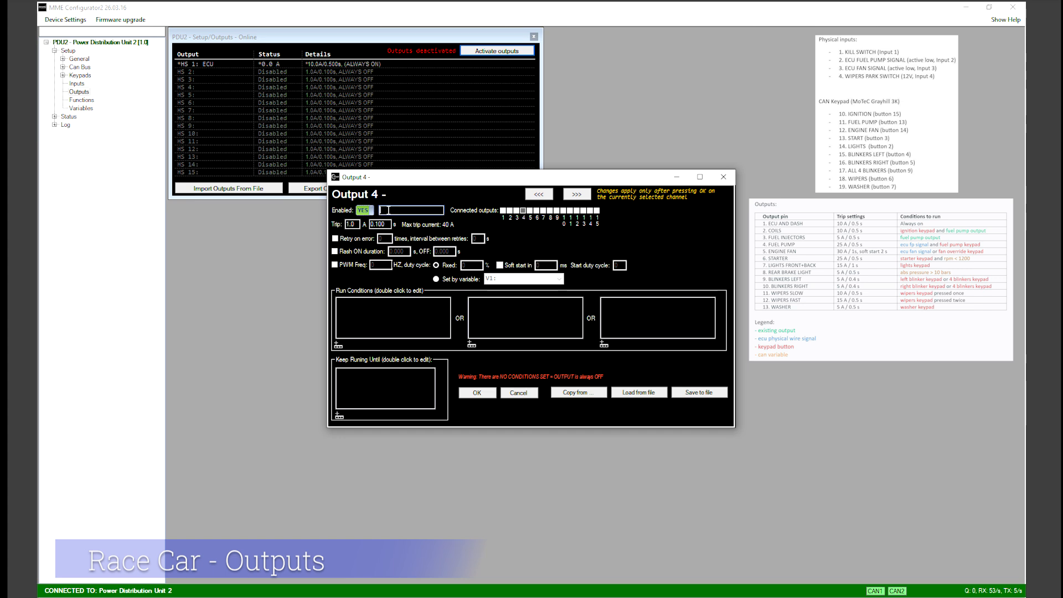
{"action": "type", "text": "FP"}
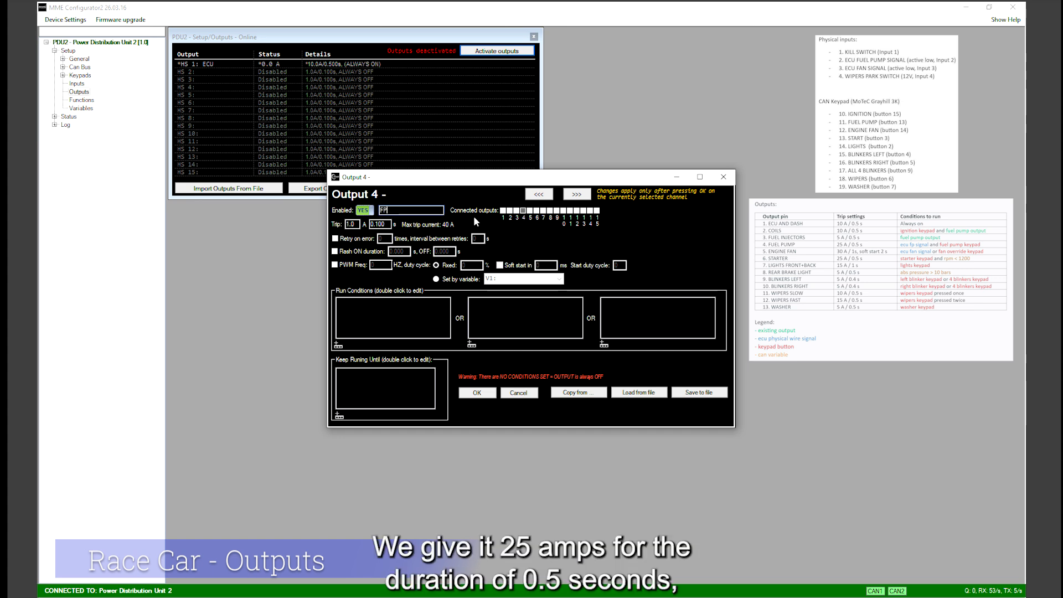
{"action": "double_click", "coordinate": [350, 224]}
{"action": "type", "text": "25"}
{"action": "key", "text": "Tab"}
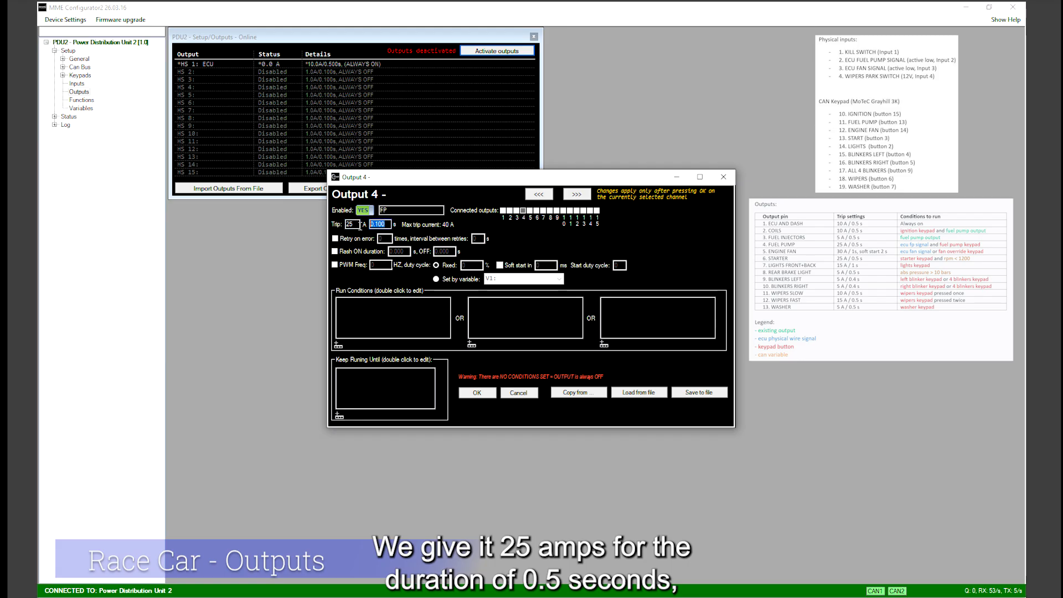
{"action": "type", "text": "0.5"}
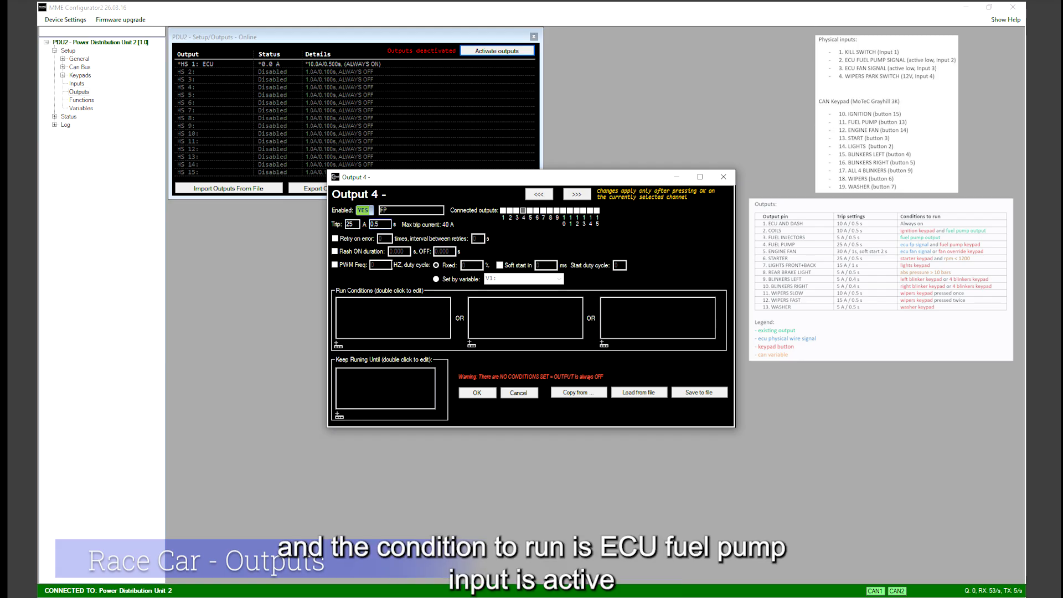
- Make Output 4 run only when inputs ECU_FP and KP_FP are both active, and apply its settings
{"action": "left_click", "coordinate": [339, 345]}
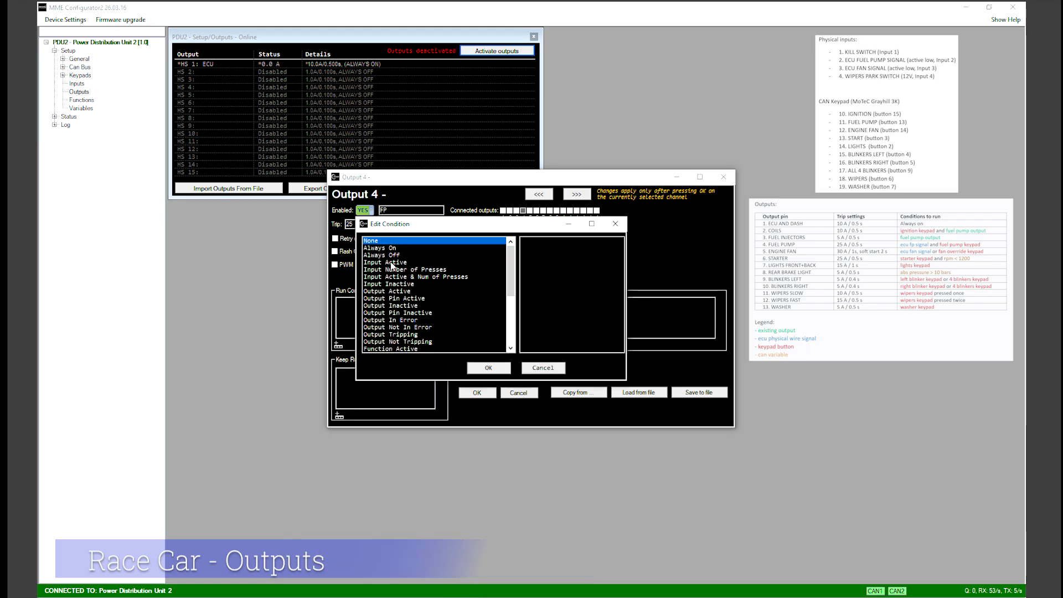
{"action": "left_click", "coordinate": [392, 264]}
{"action": "left_click", "coordinate": [551, 249]}
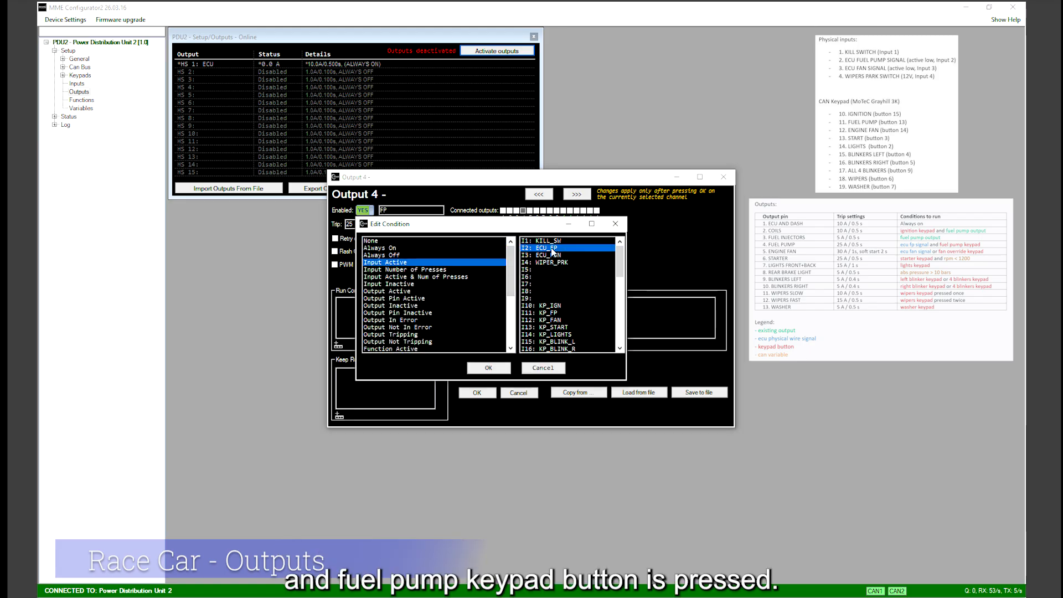
{"action": "left_click", "coordinate": [489, 368]}
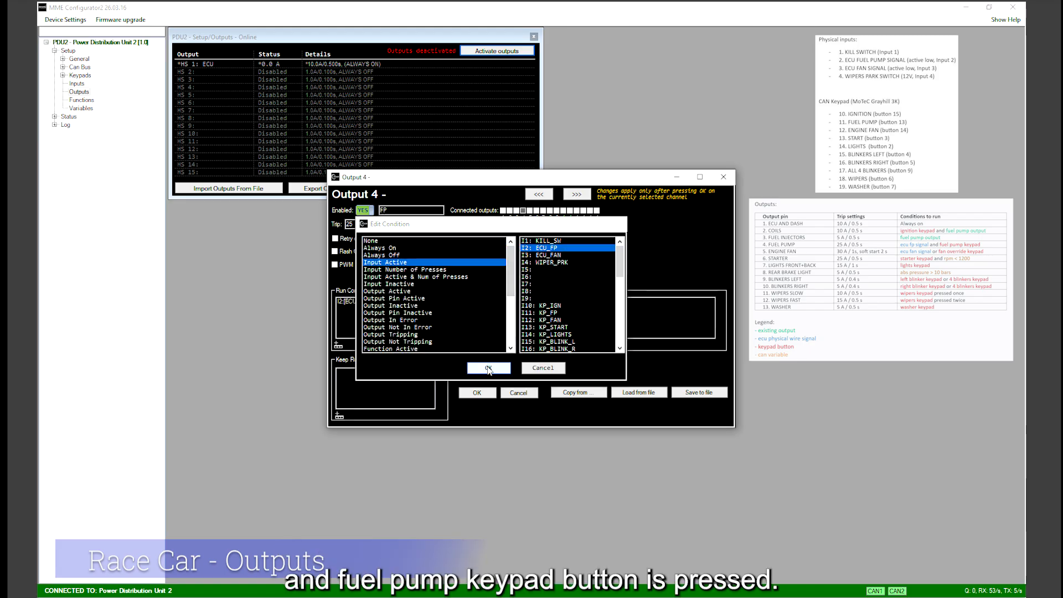
{"action": "left_click", "coordinate": [338, 347]}
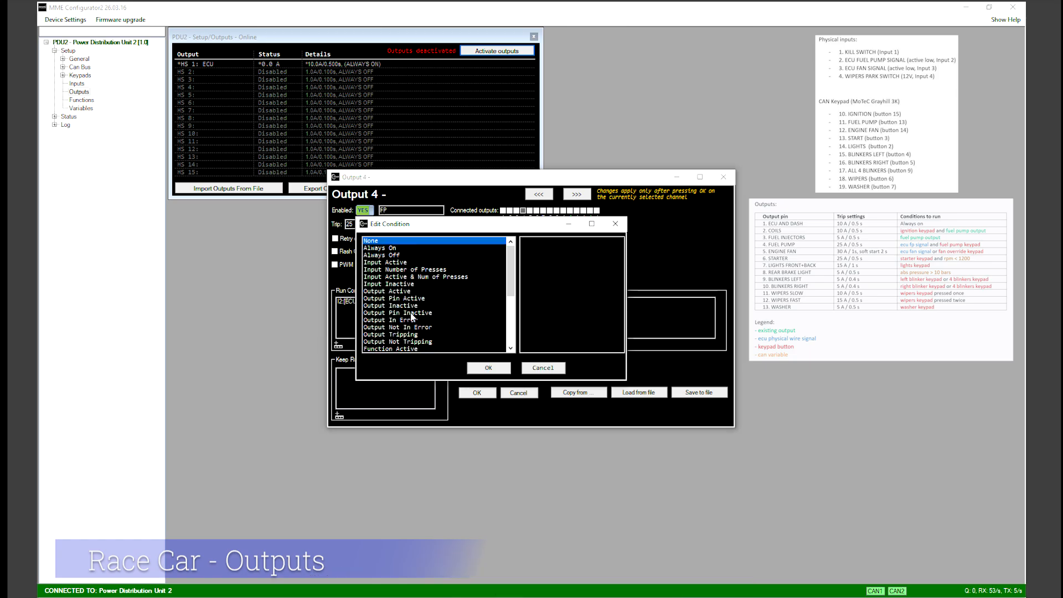
{"action": "left_click", "coordinate": [392, 263]}
{"action": "left_click", "coordinate": [551, 312]}
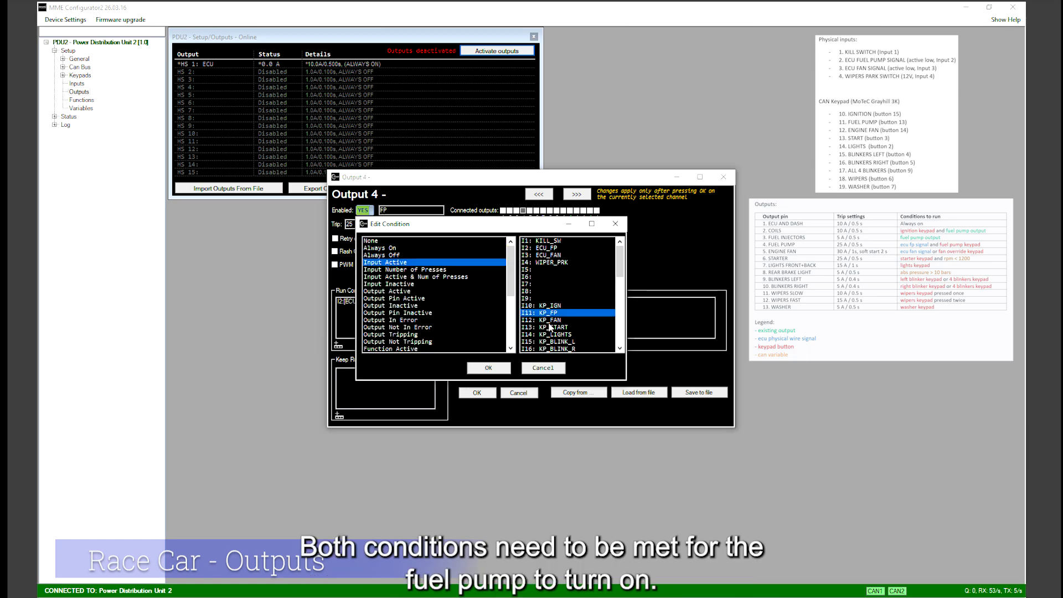
{"action": "left_click", "coordinate": [489, 368]}
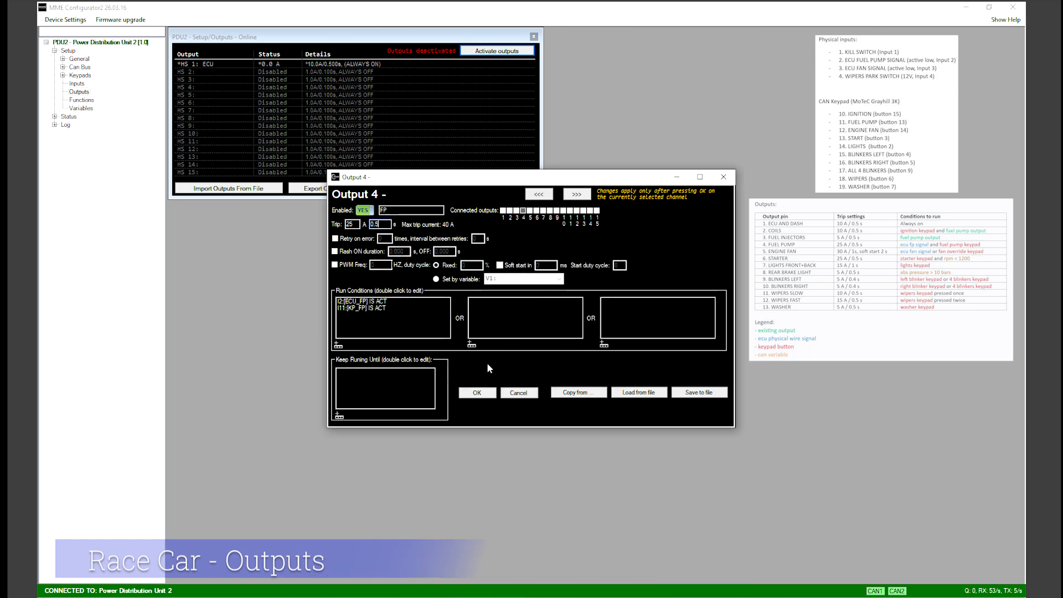
{"action": "left_click", "coordinate": [478, 393]}
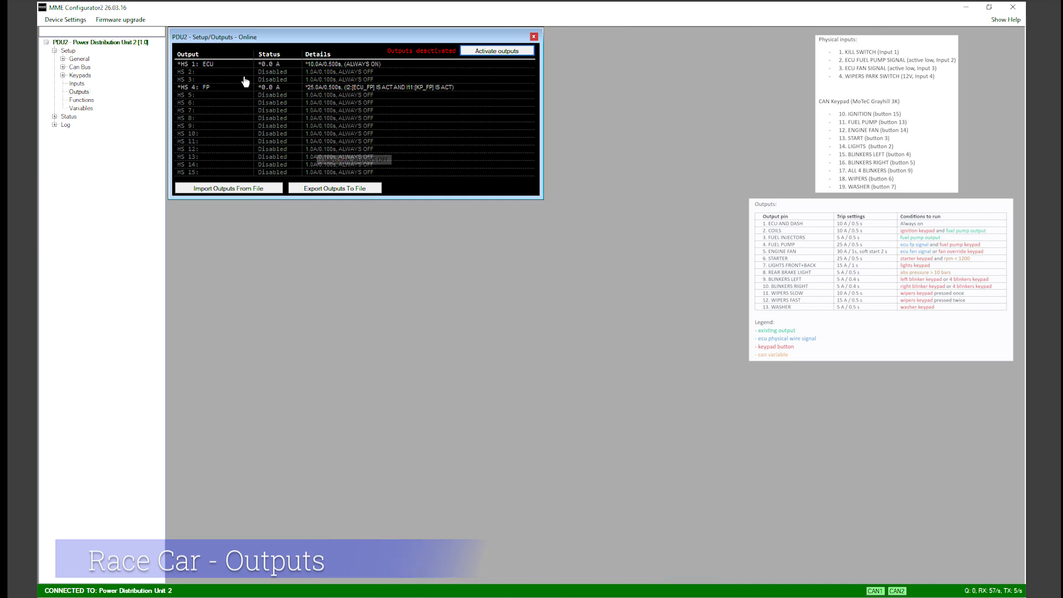
- Enable Output 2 under the name COILS with a trip setting of 10 A for 0.5 s
{"action": "double_click", "coordinate": [196, 72]}
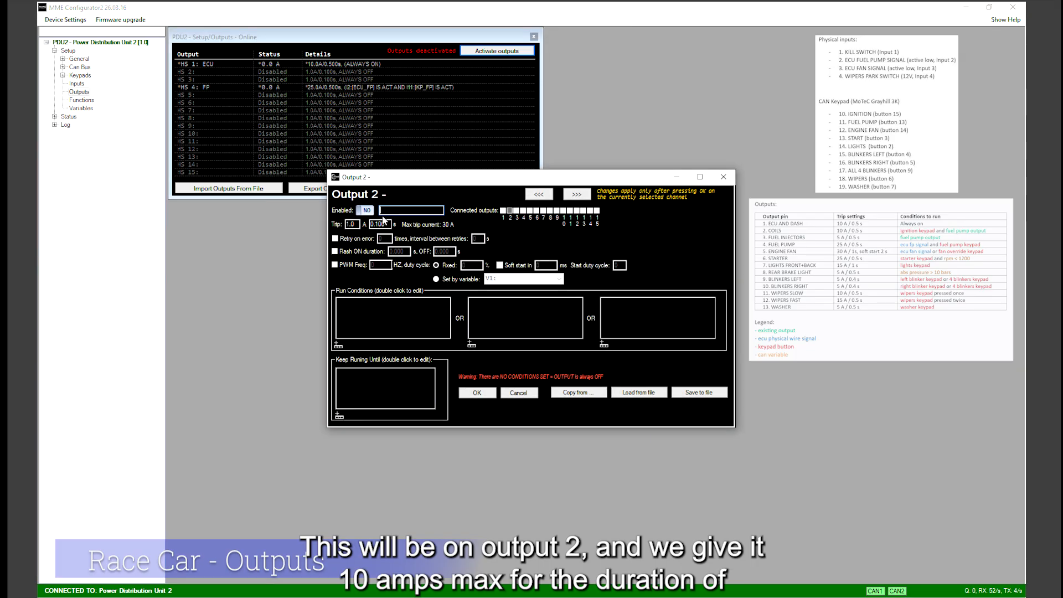
{"action": "left_click", "coordinate": [401, 213]}
{"action": "type", "text": "COILS"}
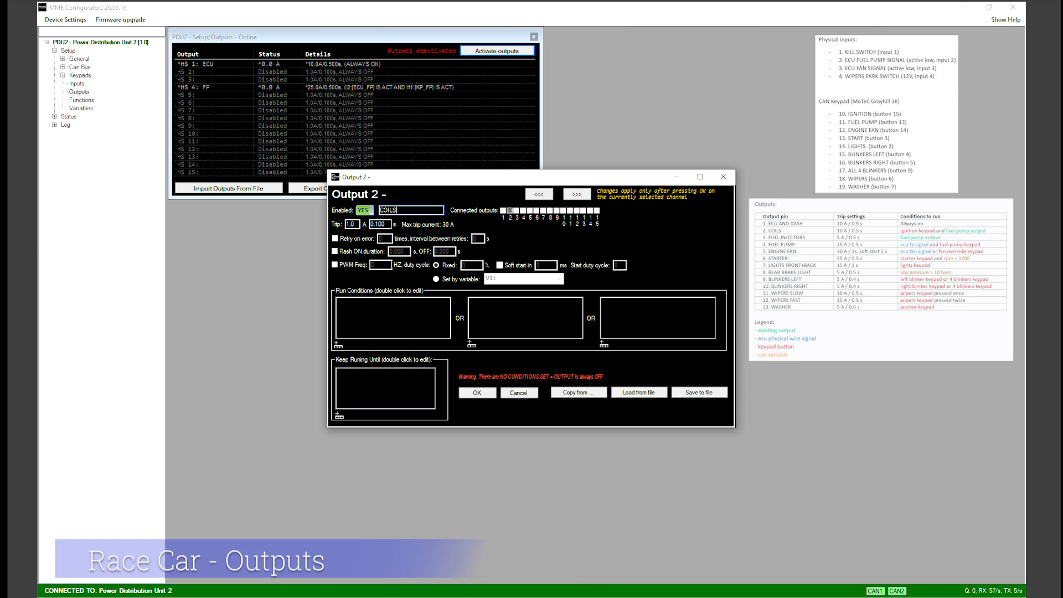
{"action": "key", "text": "Tab"}
{"action": "type", "text": "10"}
{"action": "key", "text": "Tab"}
{"action": "type", "text": "0"}
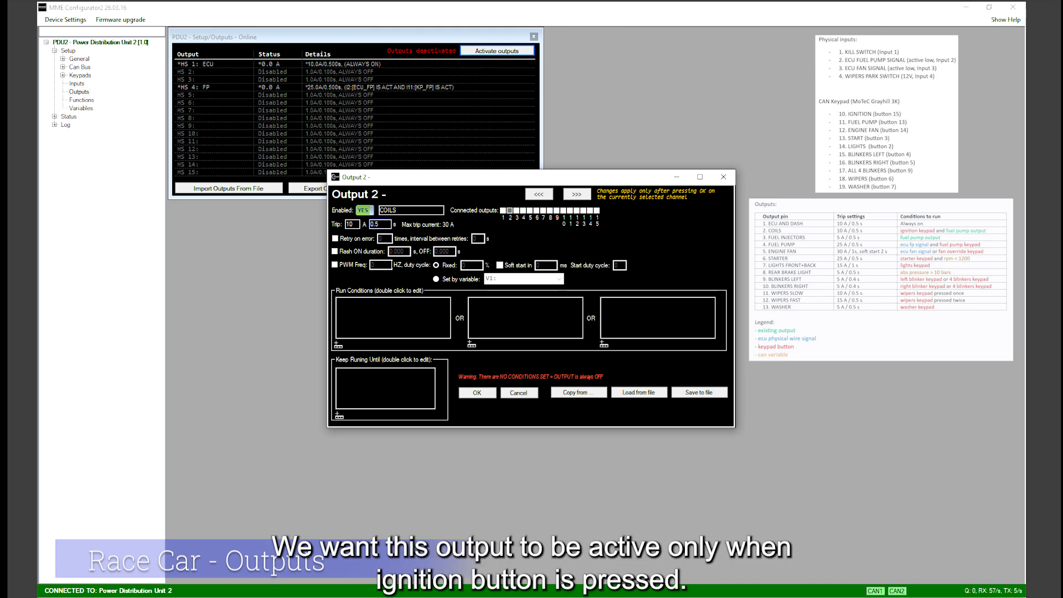
- Make Output 2 run only when input KP_IGN and output FP are both active, and apply its settings
{"action": "left_click", "coordinate": [338, 345]}
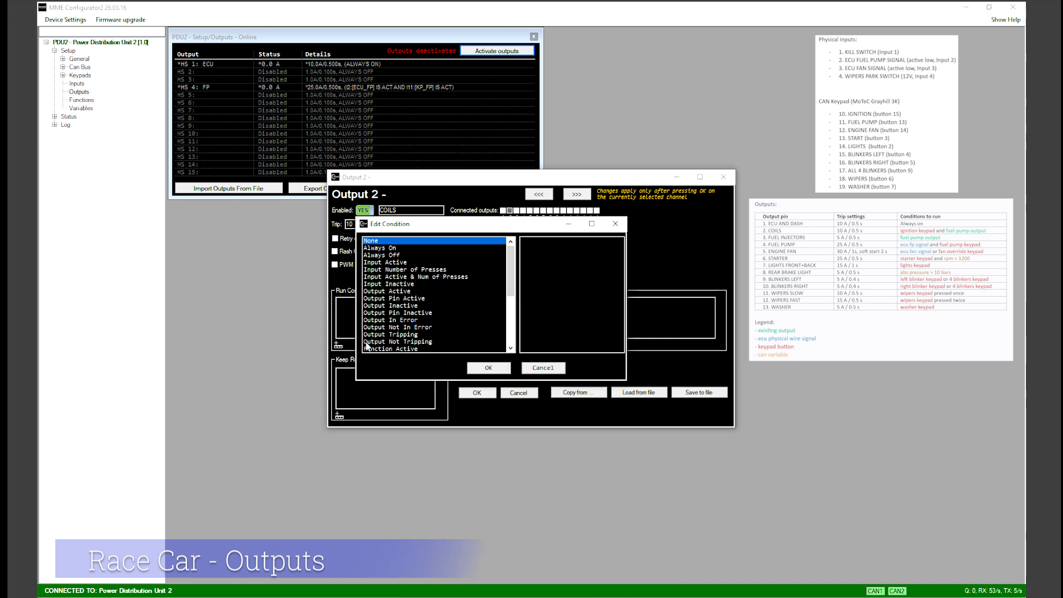
{"action": "left_click", "coordinate": [393, 264]}
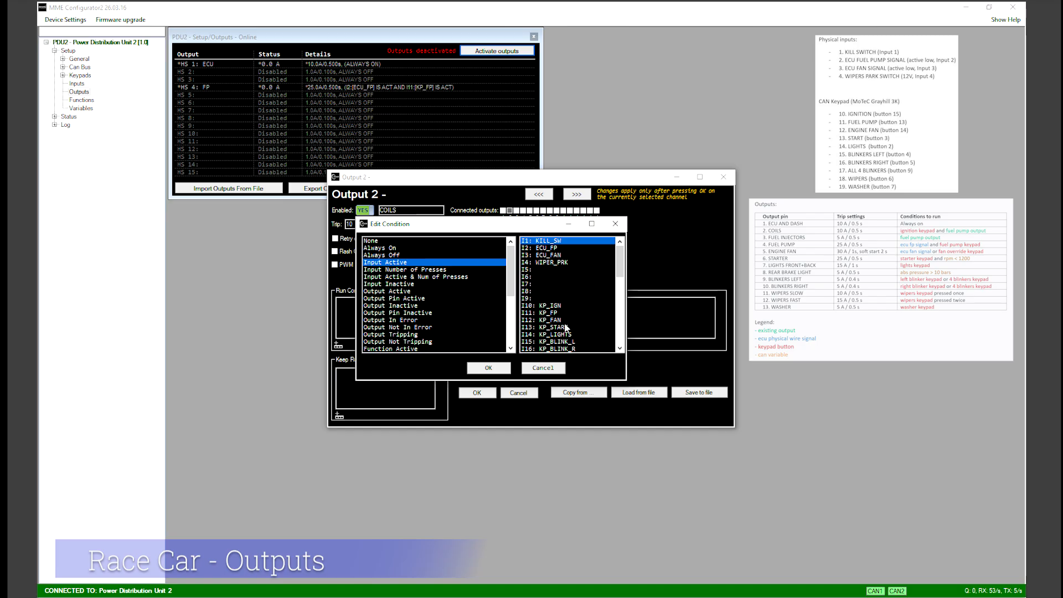
{"action": "left_click", "coordinate": [555, 307]}
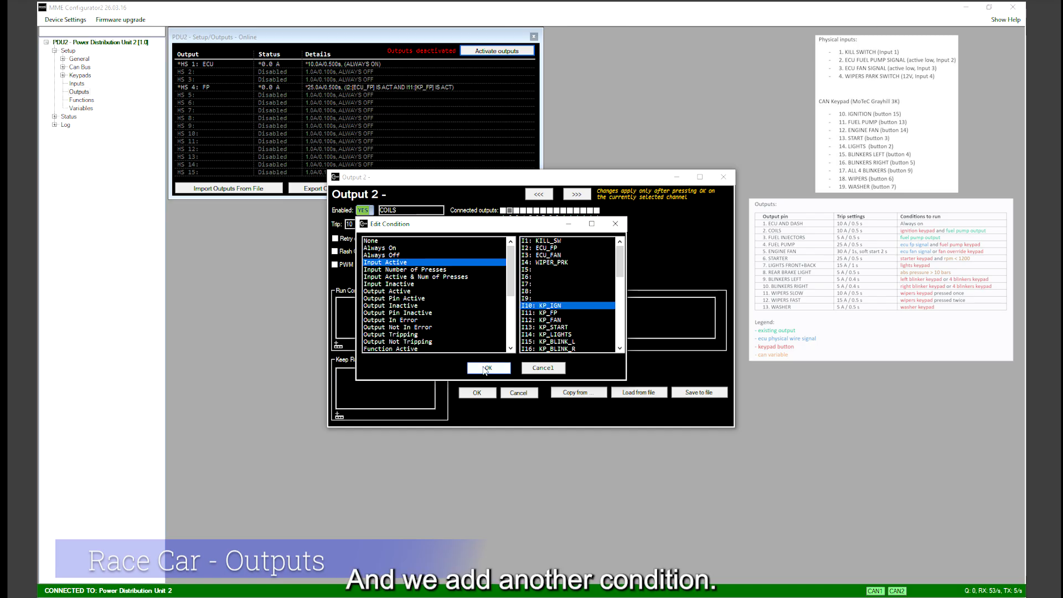
{"action": "left_click", "coordinate": [486, 369]}
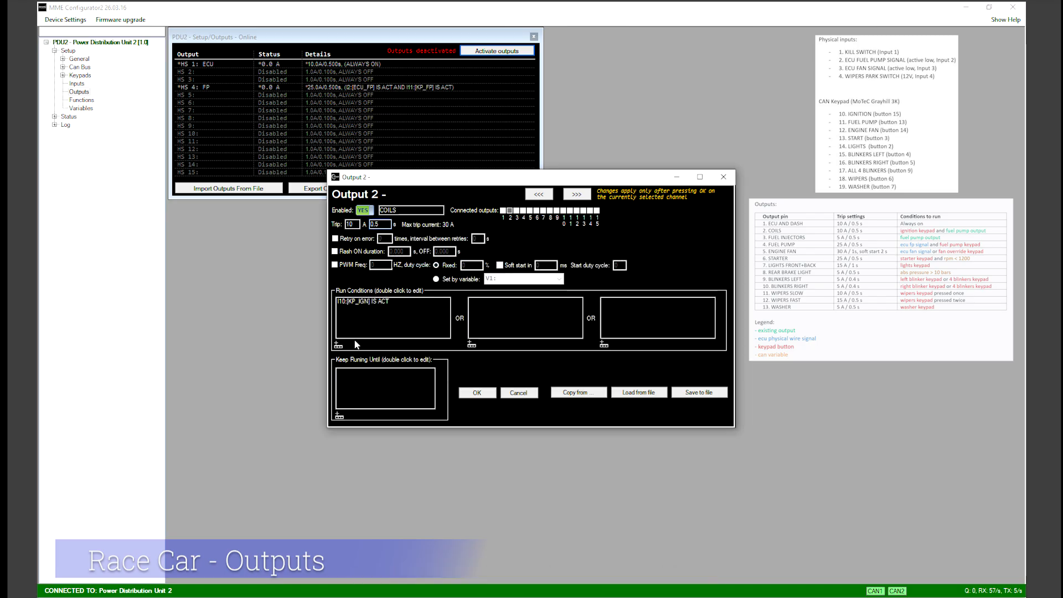
{"action": "left_click", "coordinate": [338, 345]}
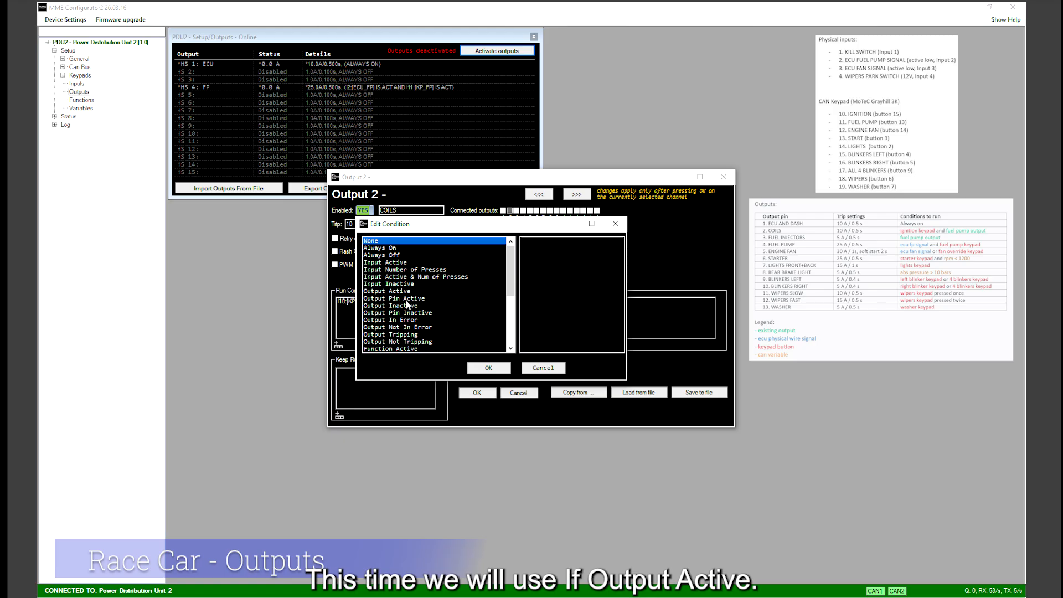
{"action": "left_click", "coordinate": [409, 292]}
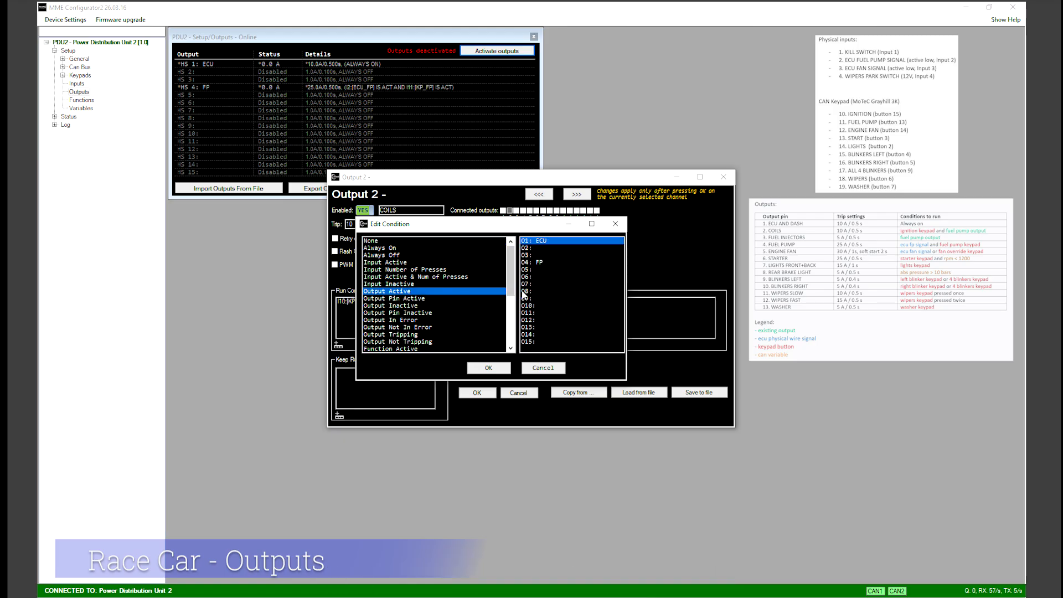
{"action": "left_click", "coordinate": [536, 263]}
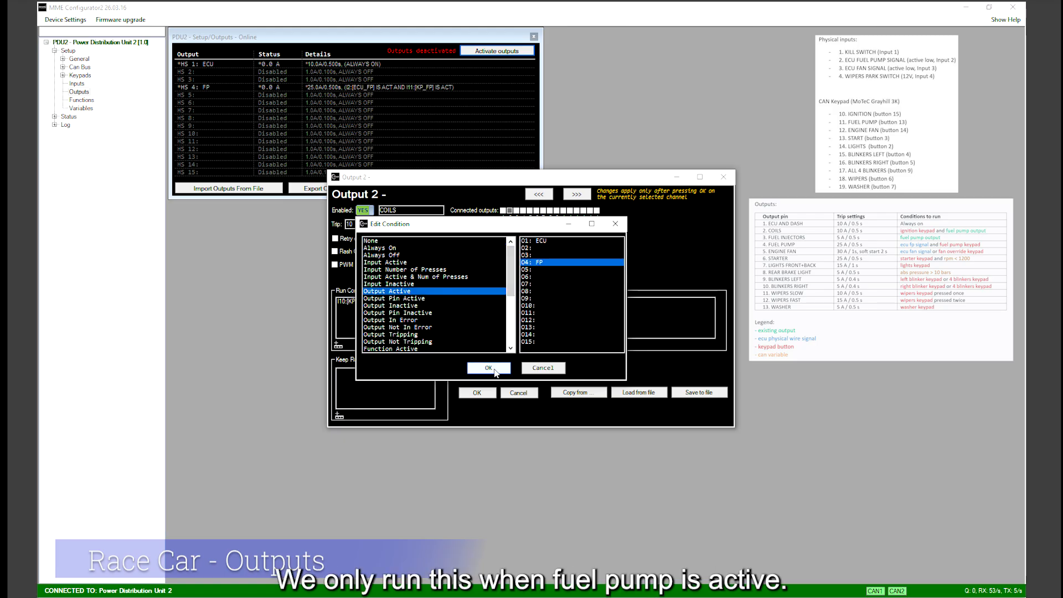
{"action": "left_click", "coordinate": [488, 369]}
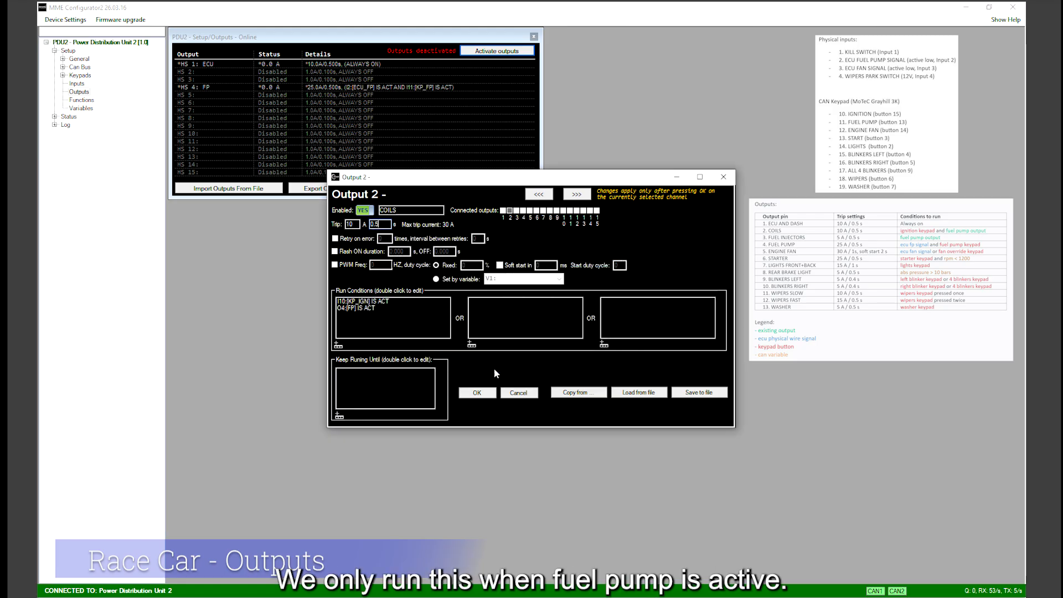
{"action": "left_click", "coordinate": [476, 393]}
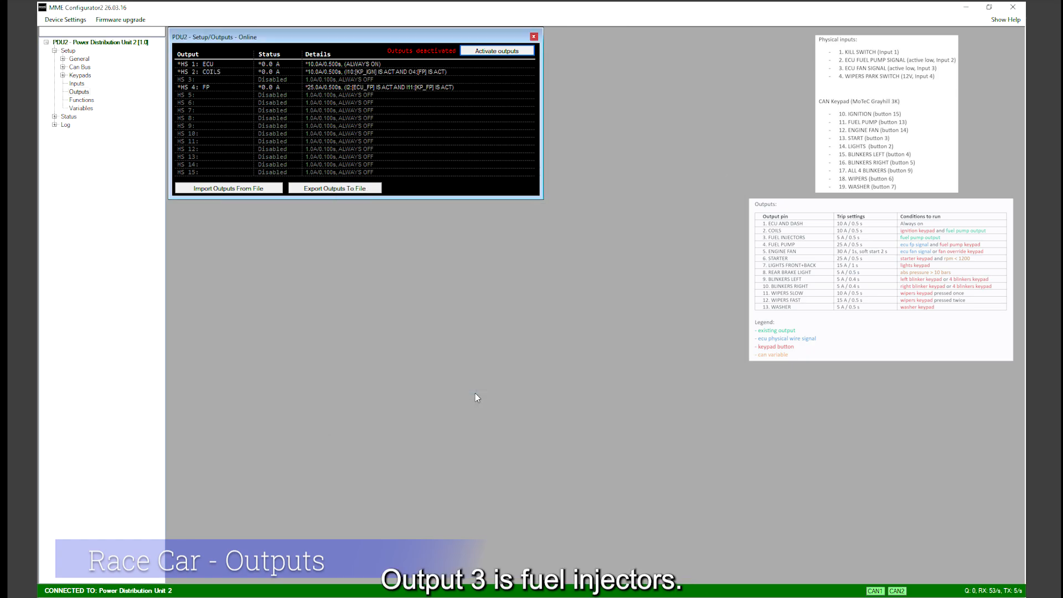
- Enable Output 3 under the name F_INJ with a trip setting of 5 A for 0.5 s
{"action": "double_click", "coordinate": [205, 80]}
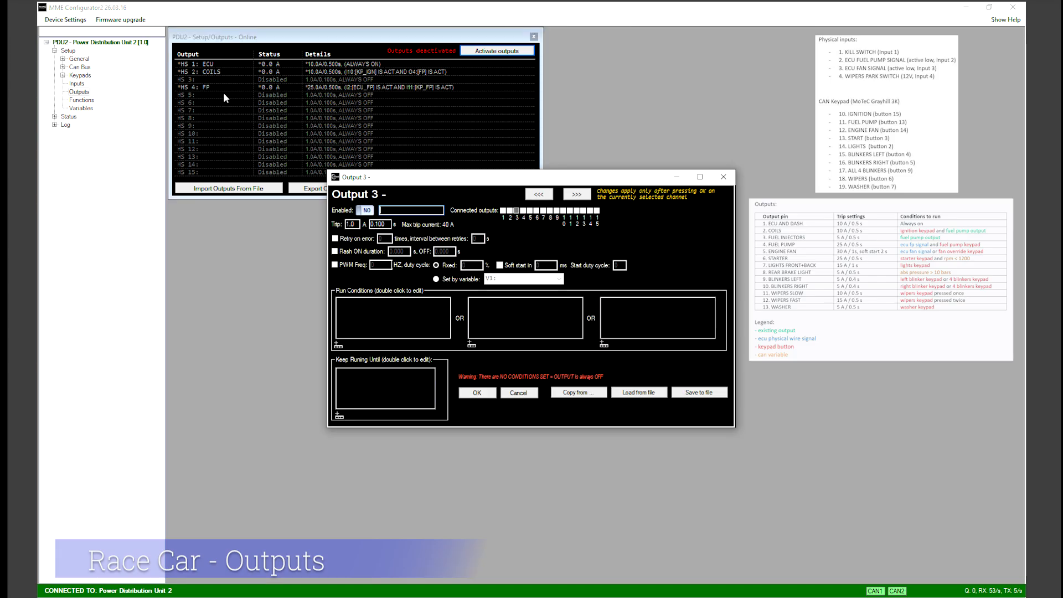
{"action": "left_click", "coordinate": [366, 212]}
{"action": "left_click", "coordinate": [390, 211]}
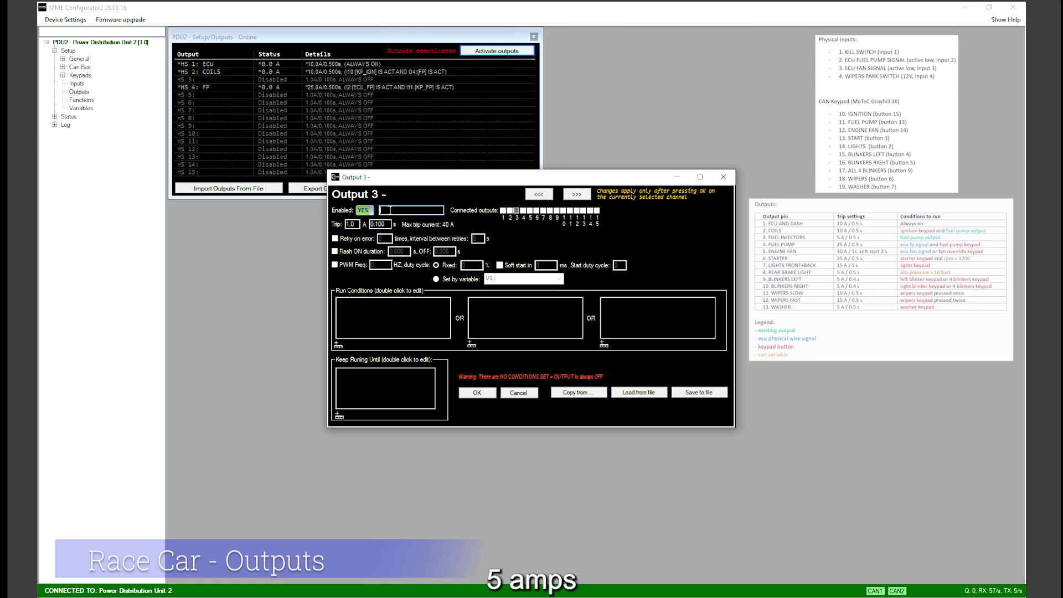
{"action": "type", "text": "F_INJ"}
{"action": "key", "text": "Tab"}
{"action": "type", "text": "5"}
{"action": "key", "text": "Tab"}
{"action": "type", "text": "0.5"}
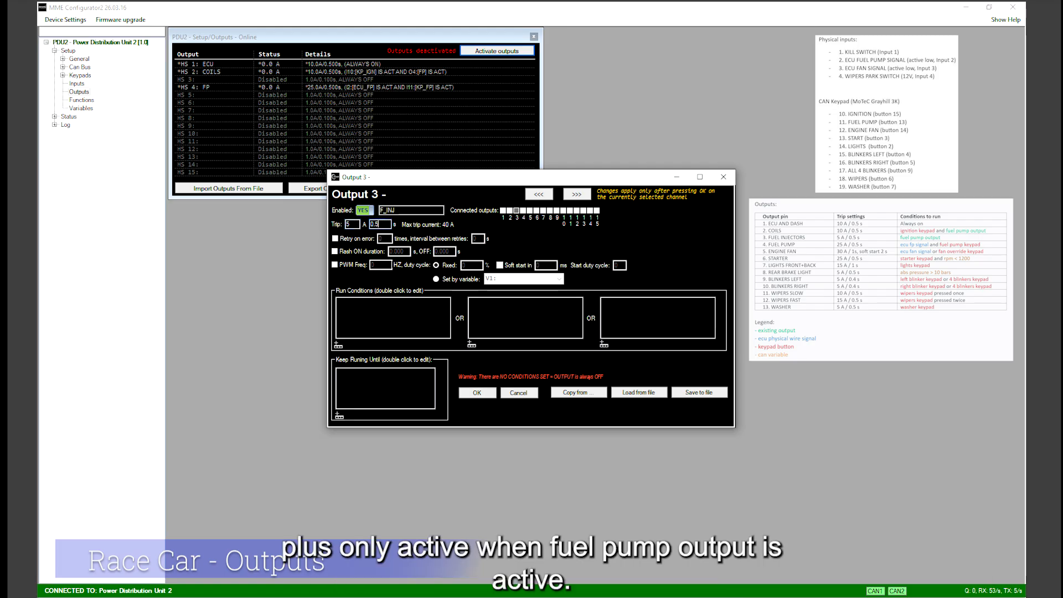
- Make Output 3 run only when output FP is active, and apply its settings
{"action": "left_click", "coordinate": [338, 346]}
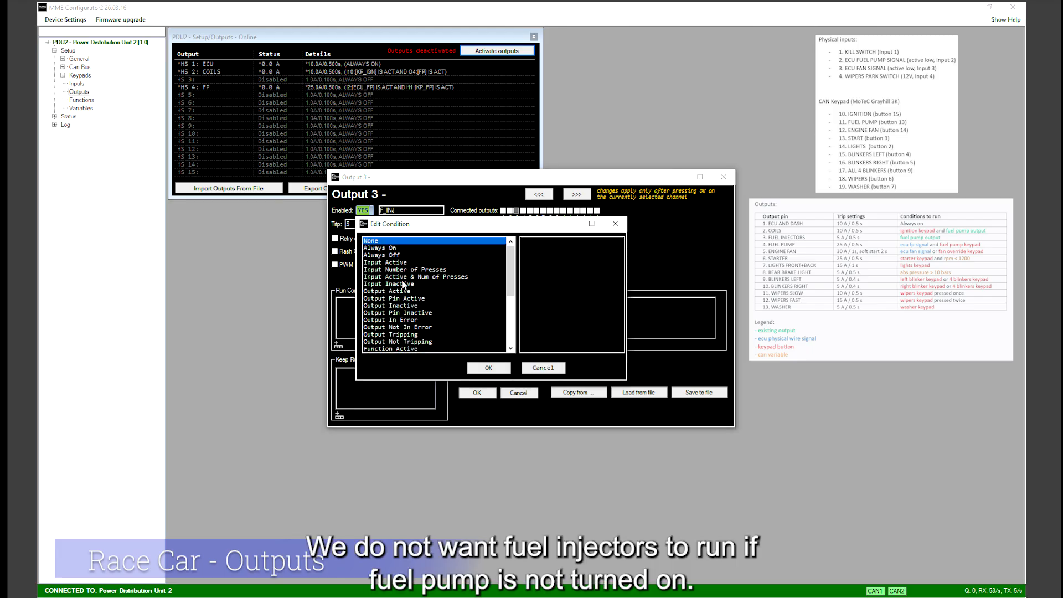
{"action": "left_click", "coordinate": [404, 292]}
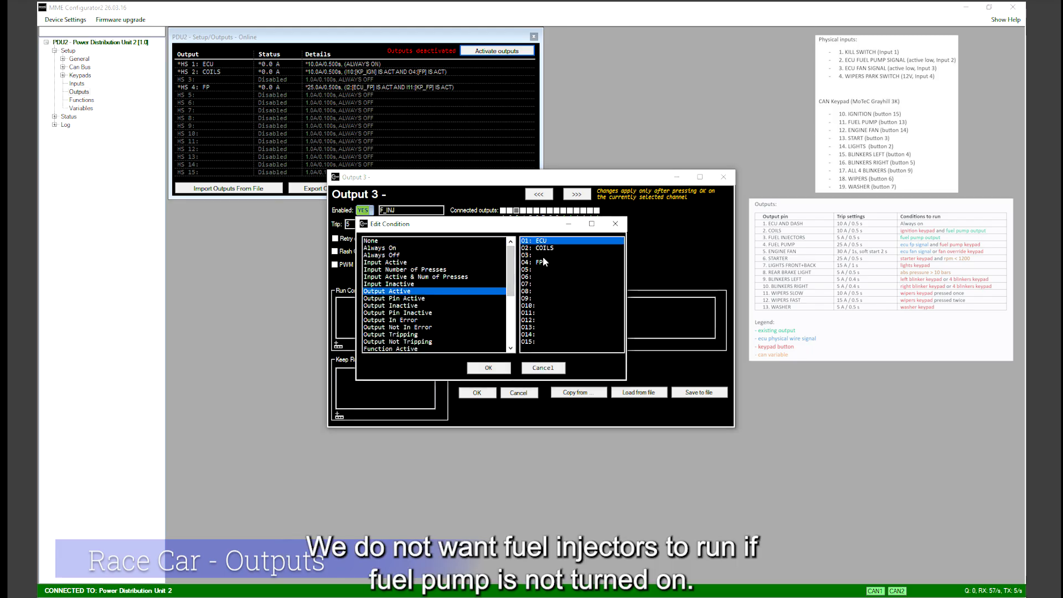
{"action": "left_click", "coordinate": [541, 264]}
{"action": "left_click", "coordinate": [487, 370]}
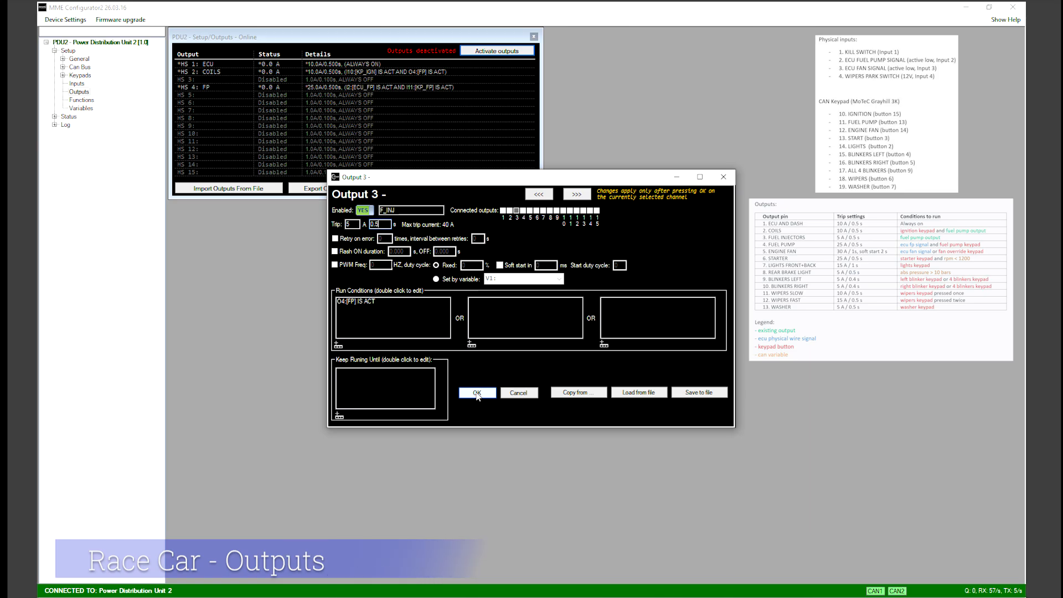
{"action": "left_click", "coordinate": [477, 392]}
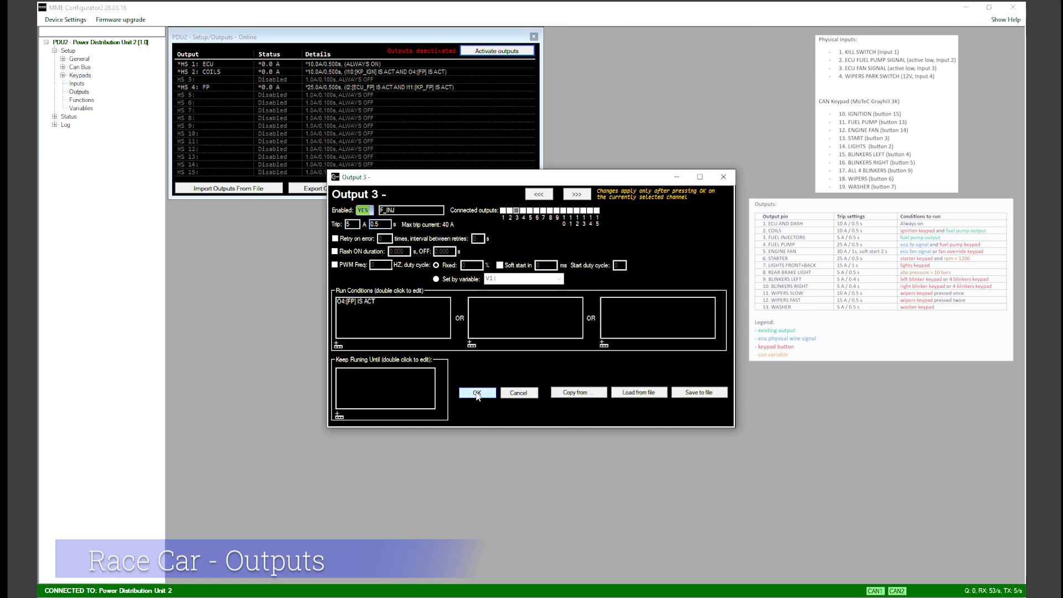
- Enable Output 5 under the name FAN with a trip setting of 30 A for 1 s
{"action": "double_click", "coordinate": [209, 98]}
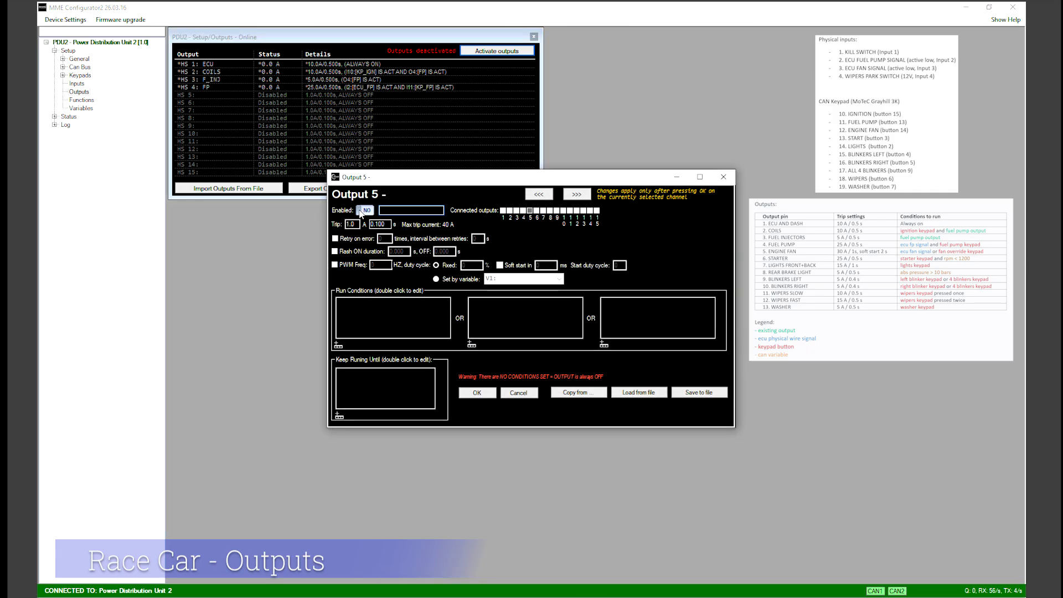
{"action": "left_click", "coordinate": [366, 211]}
{"action": "type", "text": "FAN"}
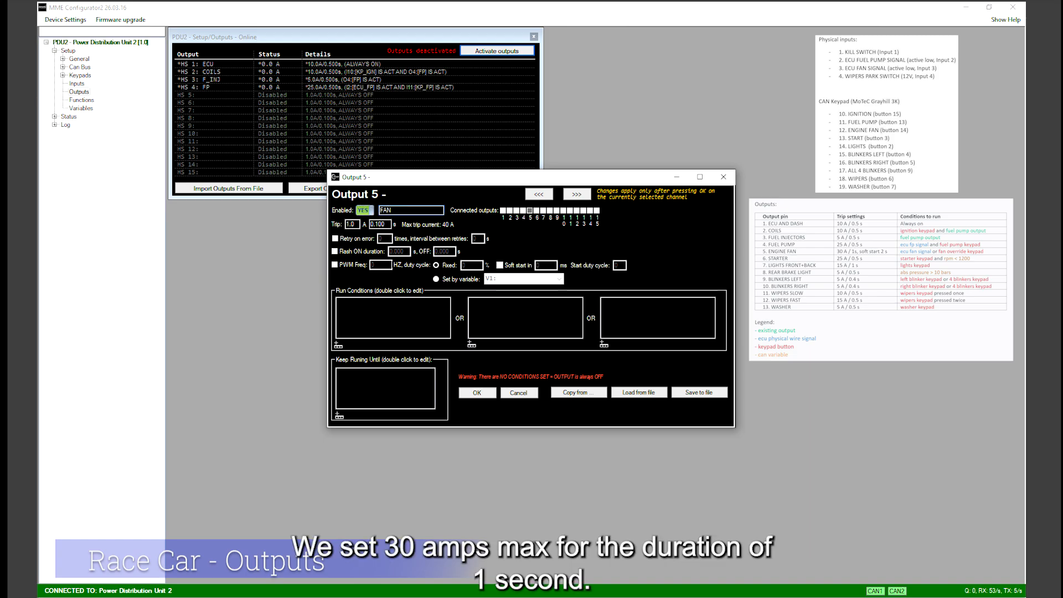
{"action": "left_click", "coordinate": [351, 225]}
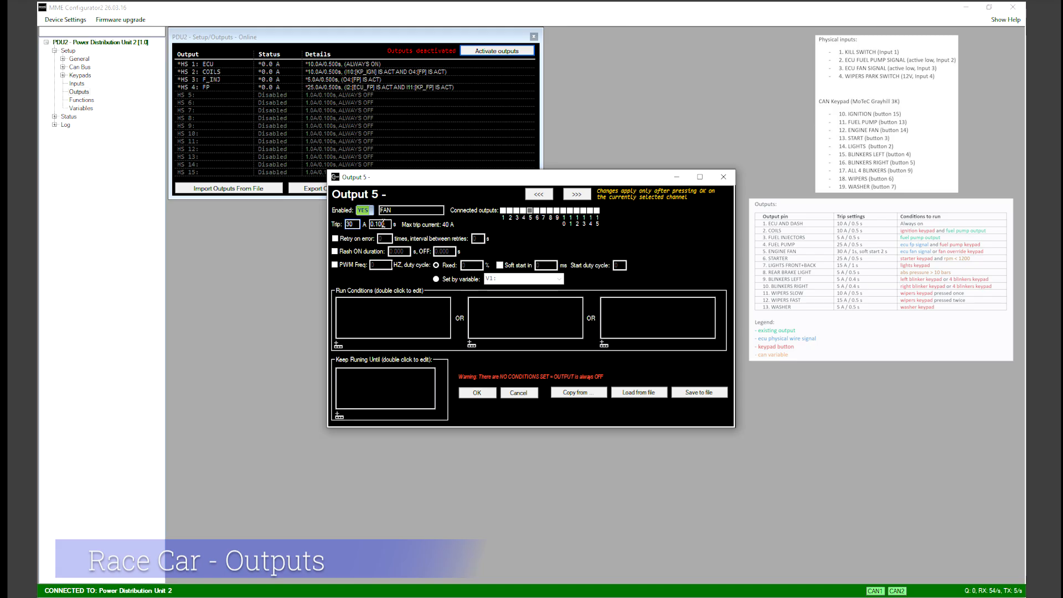
{"action": "double_click", "coordinate": [383, 224]}
{"action": "type", "text": "1"}
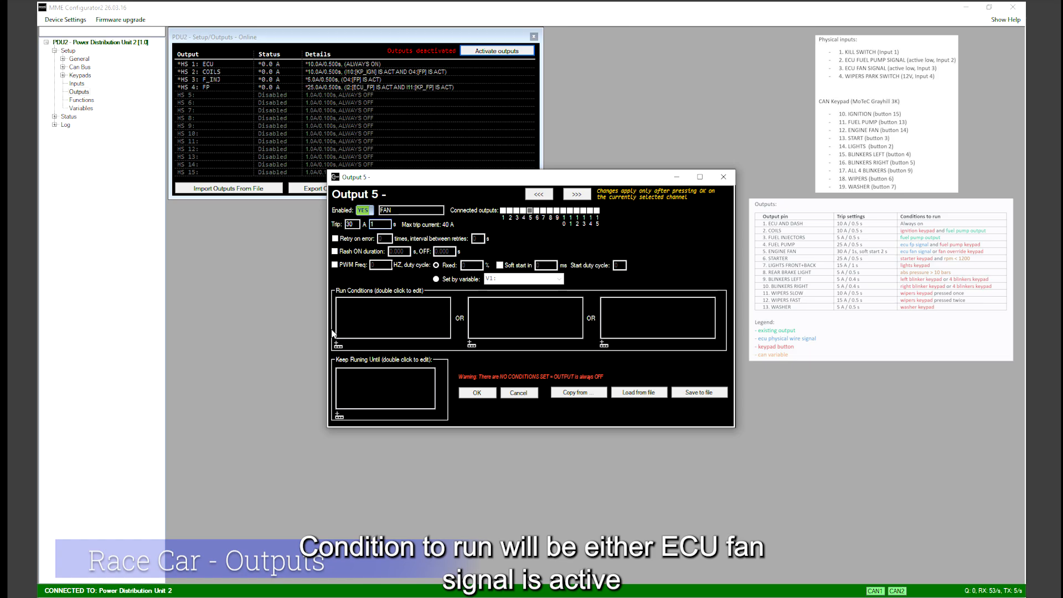
- Make Output 5 run when either input ECU_FAN or input KP_FAN is active, and apply its settings
{"action": "left_click", "coordinate": [338, 346]}
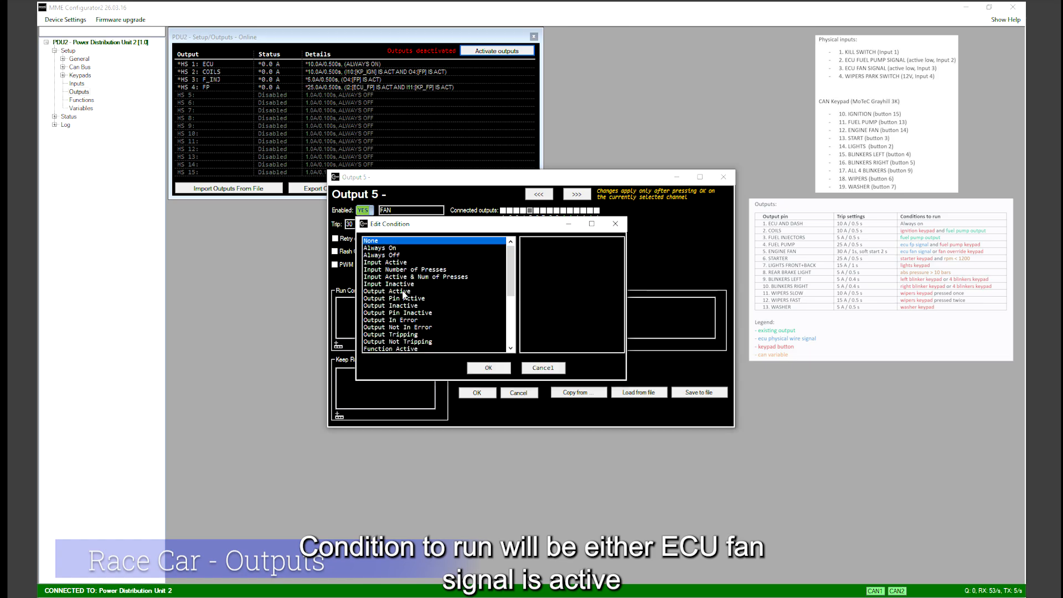
{"action": "left_click", "coordinate": [390, 263]}
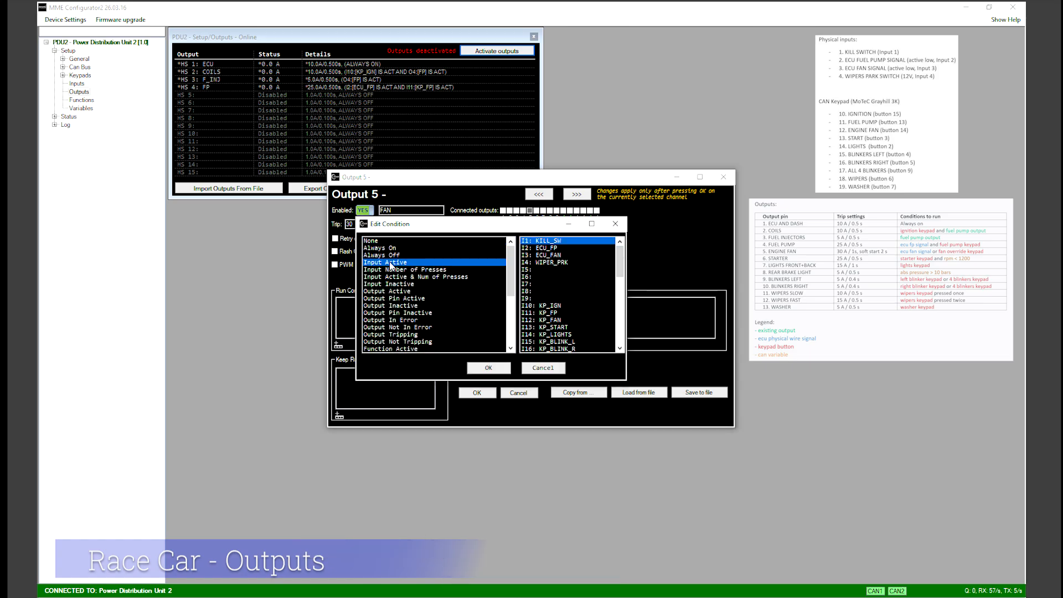
{"action": "left_click", "coordinate": [545, 255]}
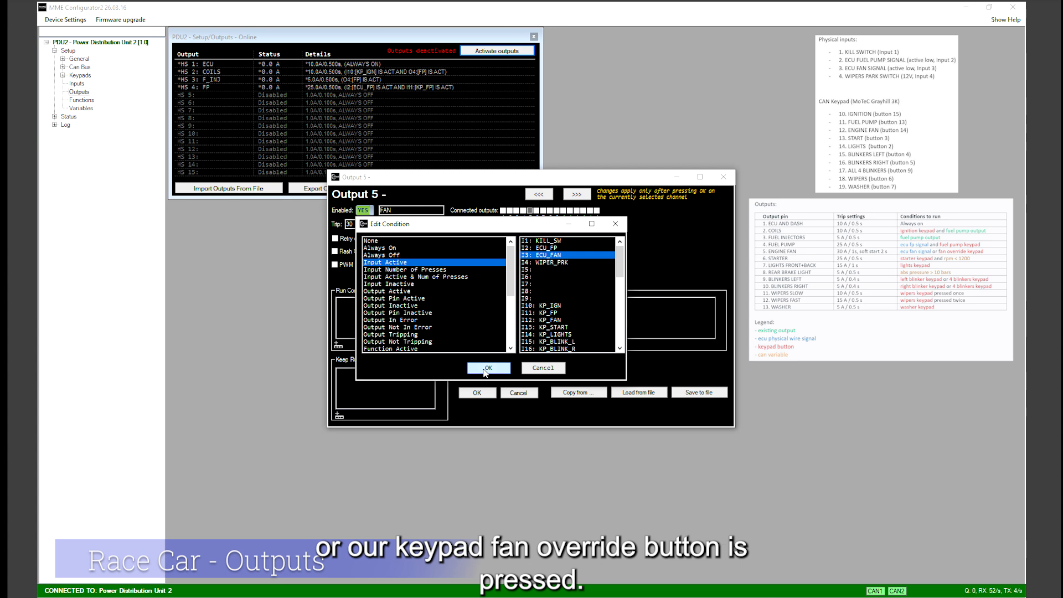
{"action": "left_click", "coordinate": [485, 369]}
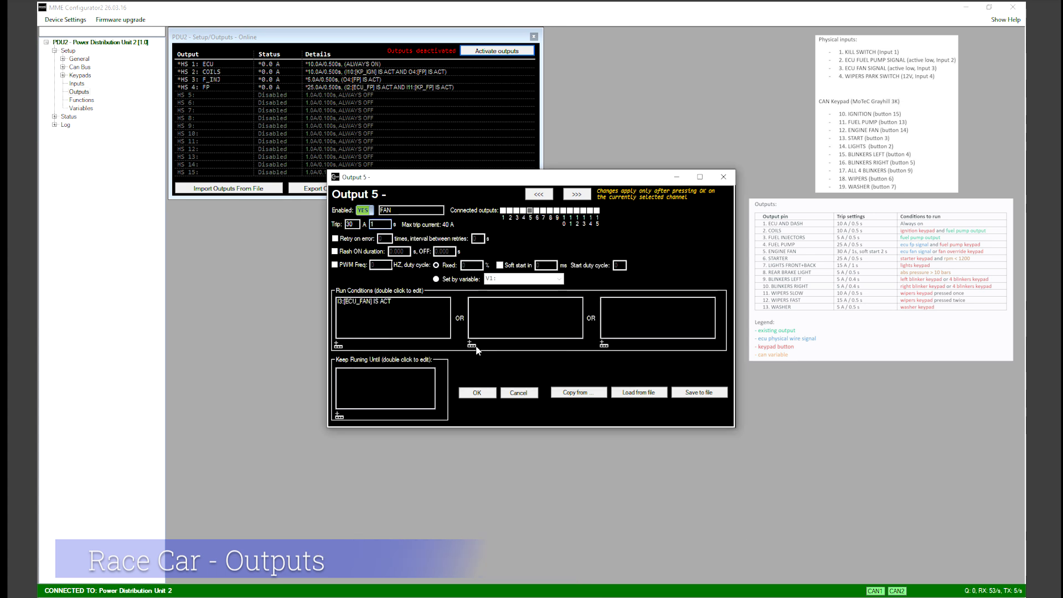
{"action": "left_click", "coordinate": [470, 345]}
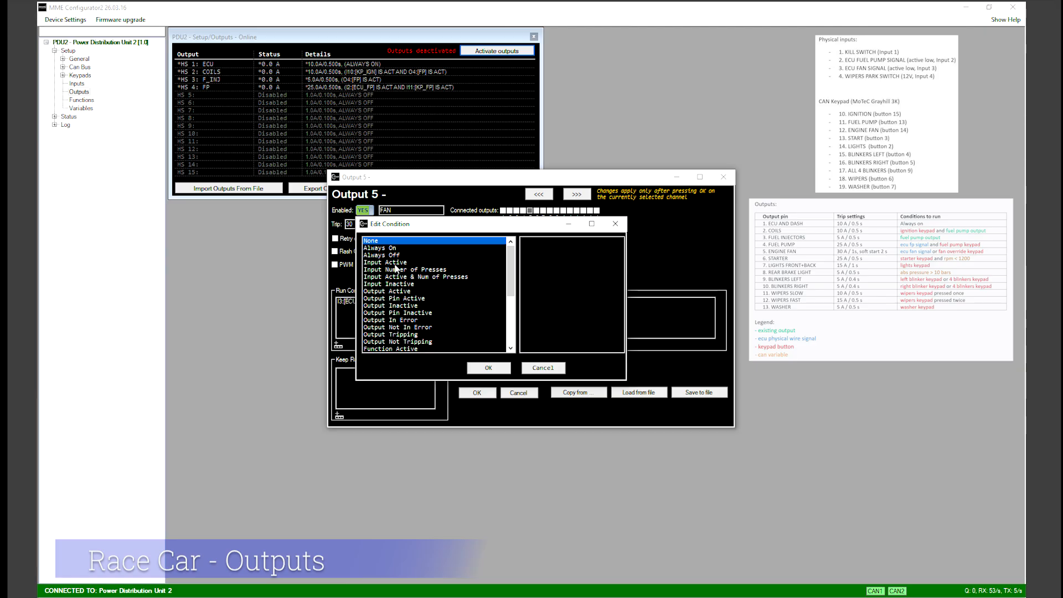
{"action": "left_click", "coordinate": [394, 262]}
{"action": "left_click", "coordinate": [551, 321]}
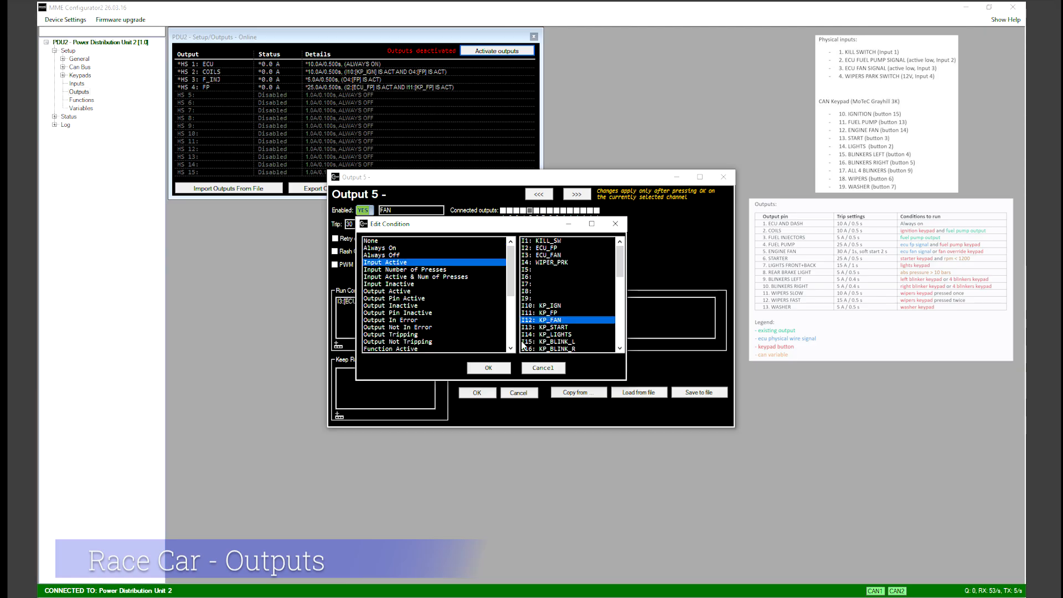
{"action": "left_click", "coordinate": [492, 367]}
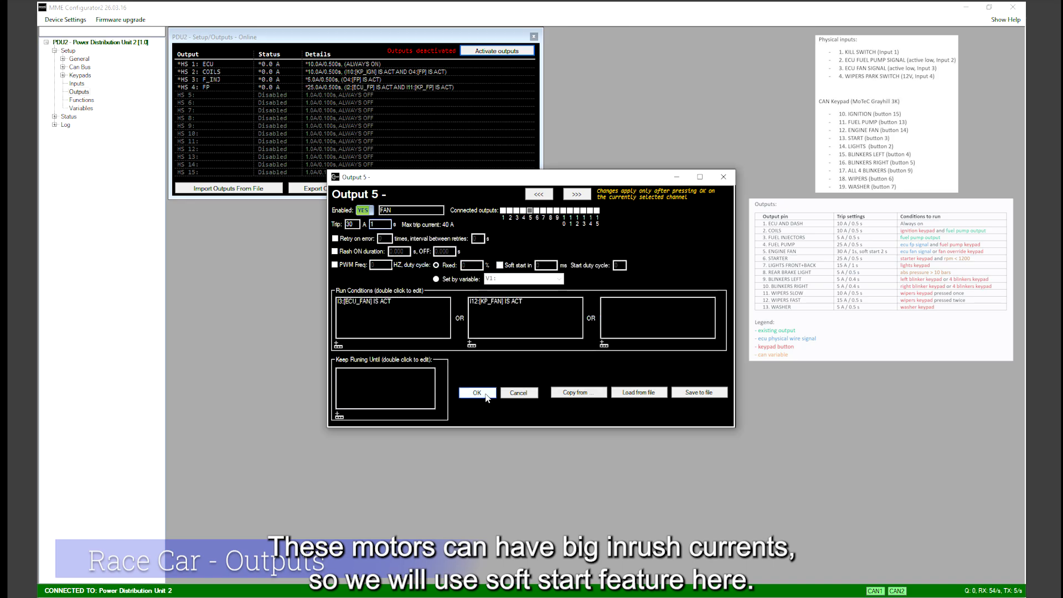
{"action": "left_click", "coordinate": [477, 393]}
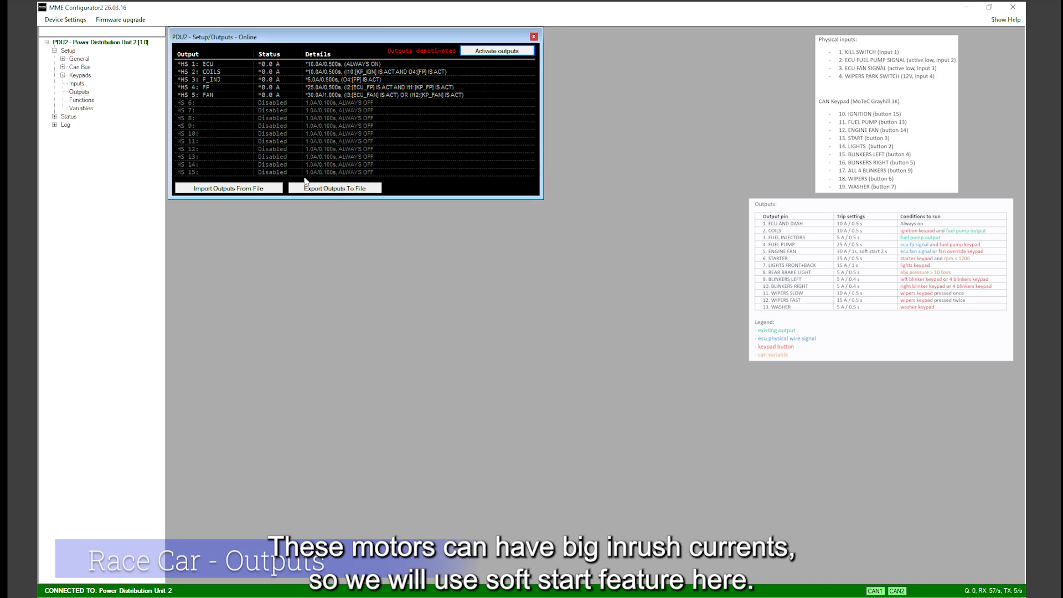
- Enable PWM on the FAN output at 100 Hz with a fixed duty cycle of 100%
{"action": "double_click", "coordinate": [208, 95]}
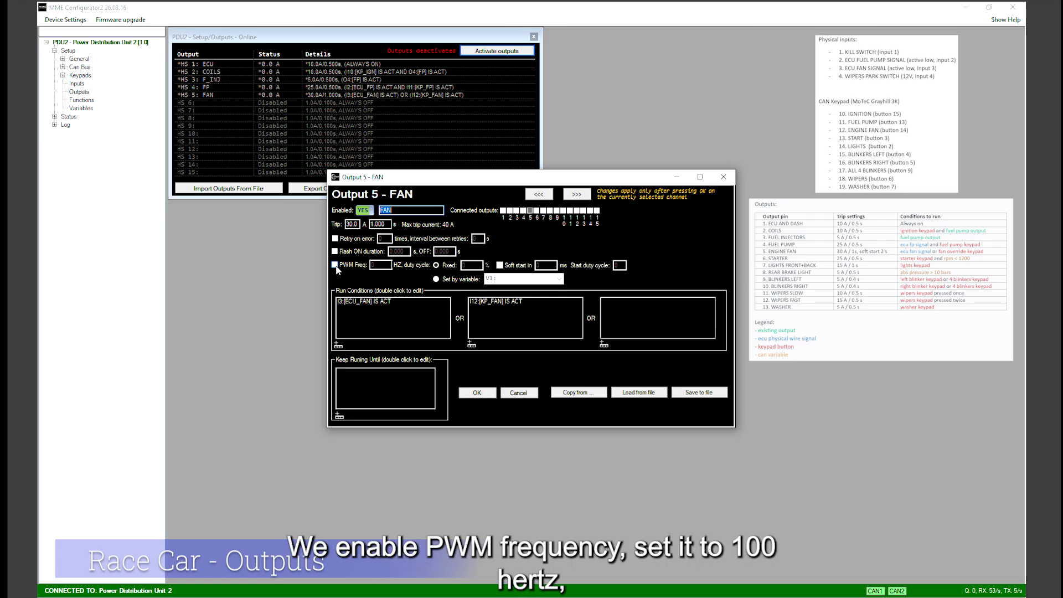
{"action": "left_click", "coordinate": [334, 265]}
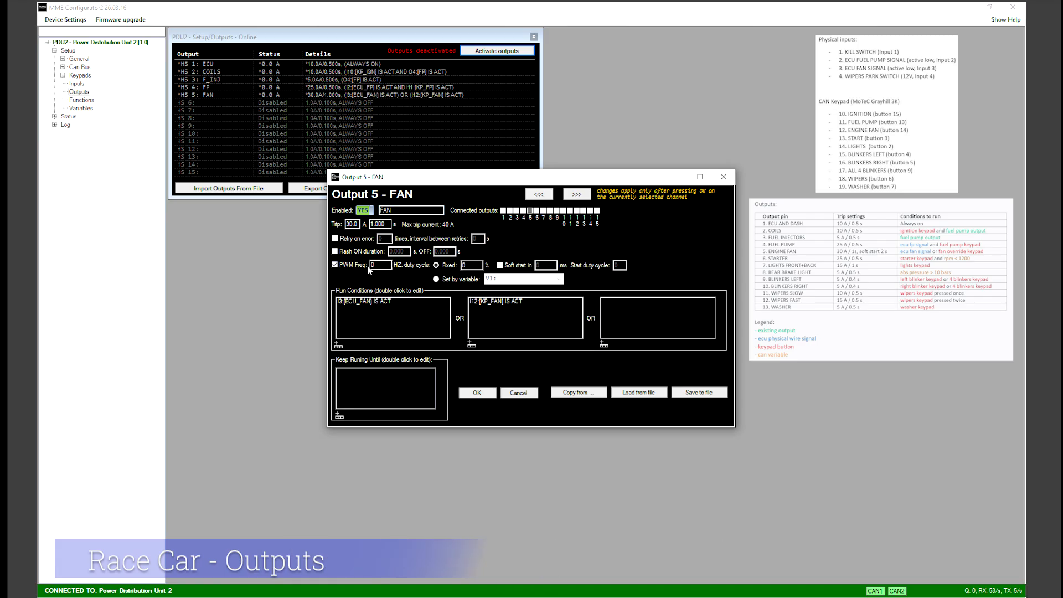
{"action": "left_click", "coordinate": [376, 266]}
{"action": "type", "text": "100"}
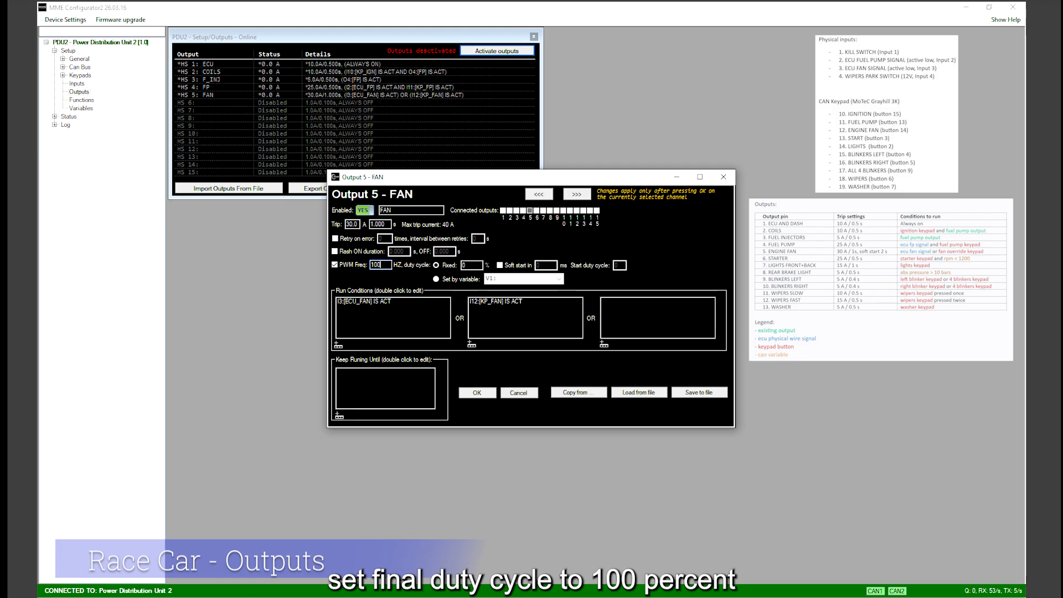
{"action": "left_click_drag", "start_coordinate": [475, 266], "coordinate": [437, 267]}
{"action": "type", "text": "100"}
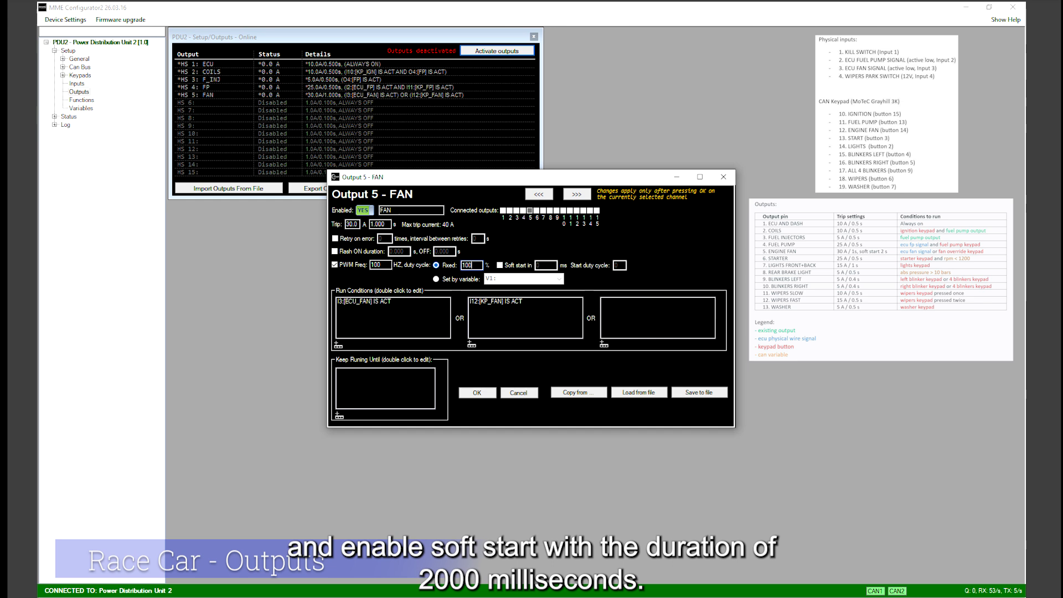
- Enable a 2000 ms soft start on the FAN output and apply its settings
{"action": "left_click", "coordinate": [500, 265]}
{"action": "left_click", "coordinate": [541, 266]}
{"action": "key", "text": "BackSpace"}
{"action": "type", "text": "2000"}
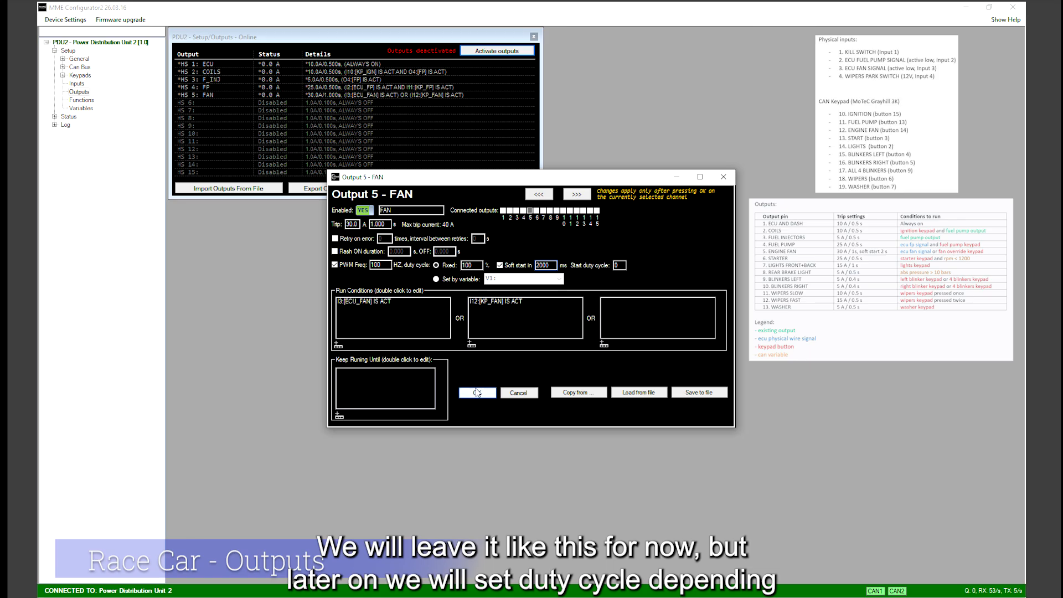
{"action": "left_click", "coordinate": [478, 394]}
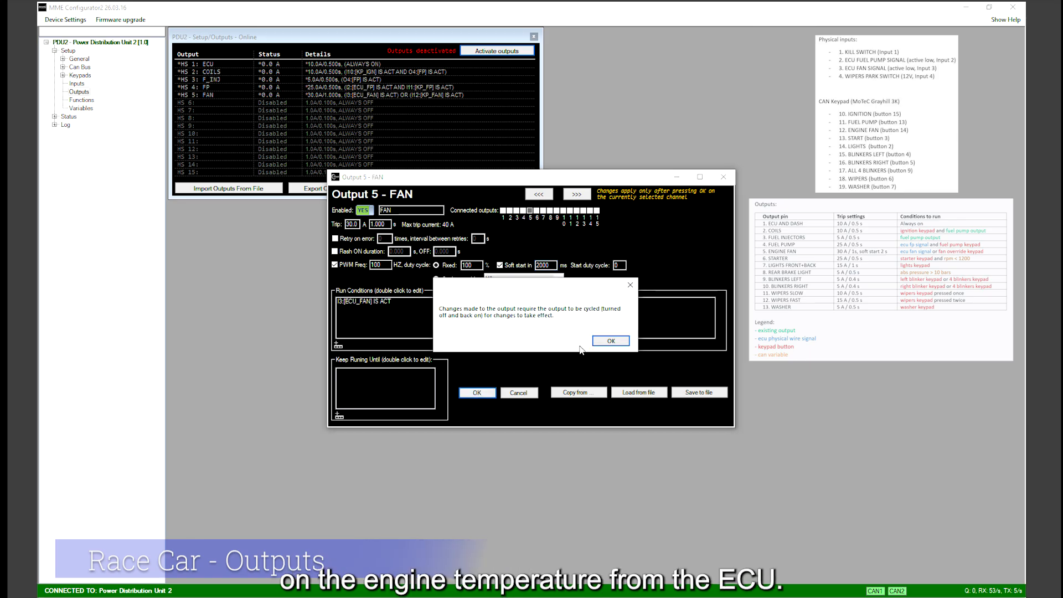
{"action": "left_click", "coordinate": [611, 341]}
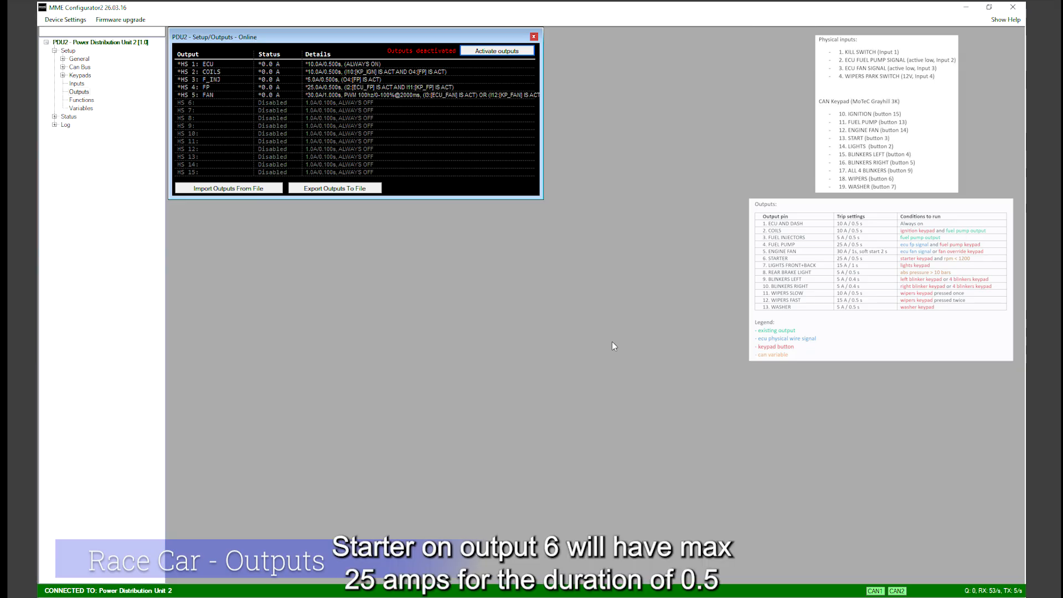
- Enable Output 6 under the name STARTER with a trip setting of 25 A for 0.5 s
{"action": "double_click", "coordinate": [212, 103]}
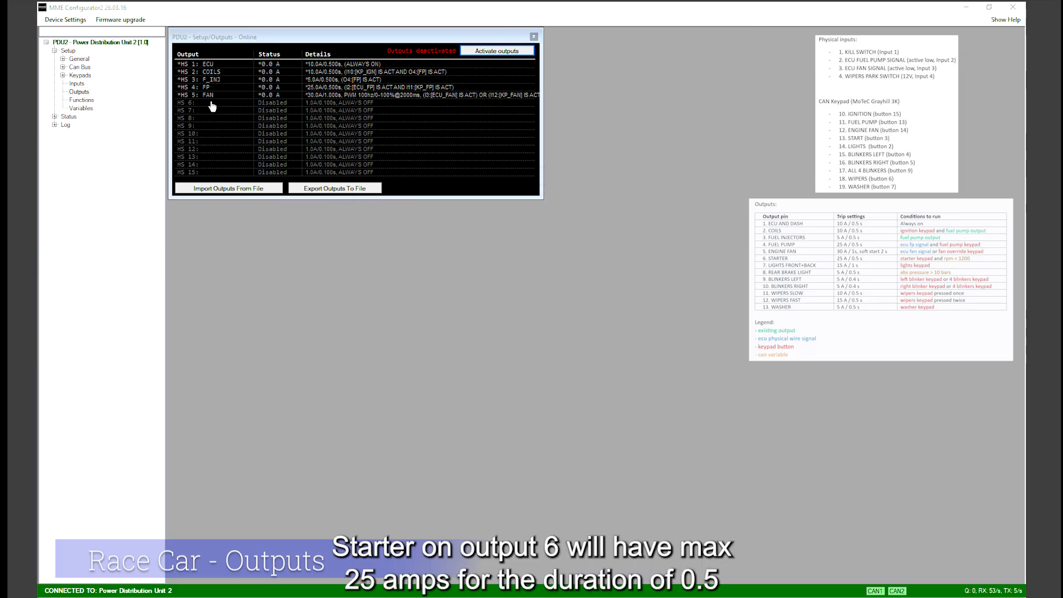
{"action": "left_click", "coordinate": [368, 211]}
{"action": "left_click", "coordinate": [392, 210]}
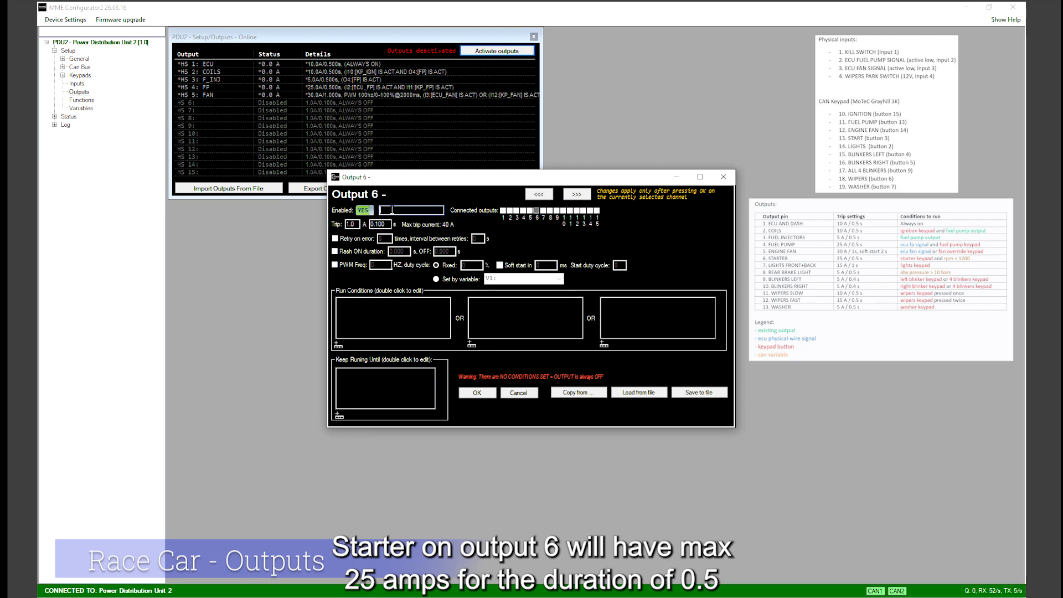
{"action": "type", "text": "STARTER"}
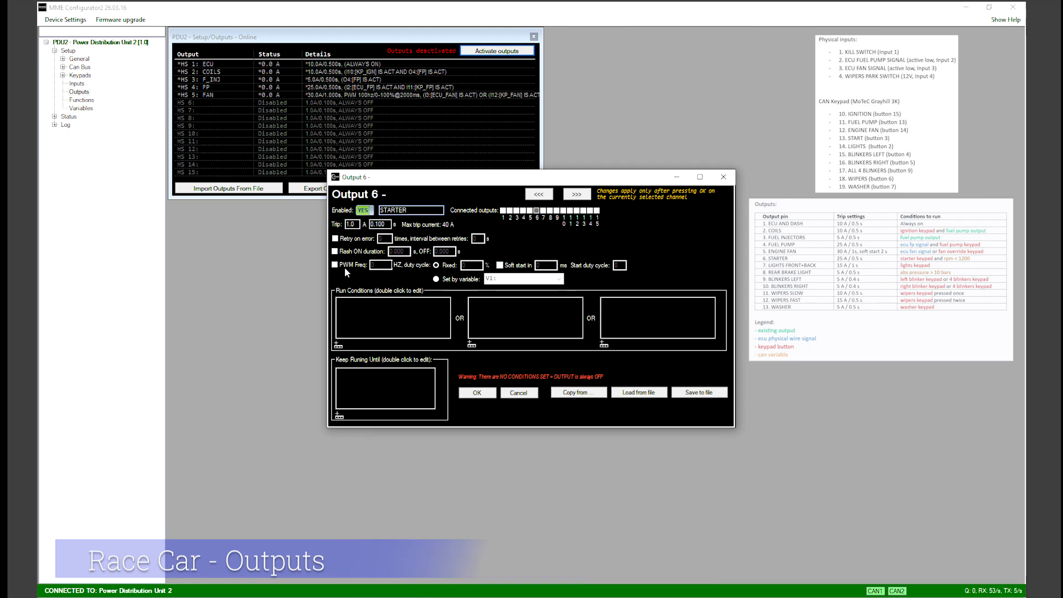
{"action": "key", "text": "Tab"}
{"action": "type", "text": "25"}
{"action": "key", "text": "Tab"}
{"action": "type", "text": "0.5"}
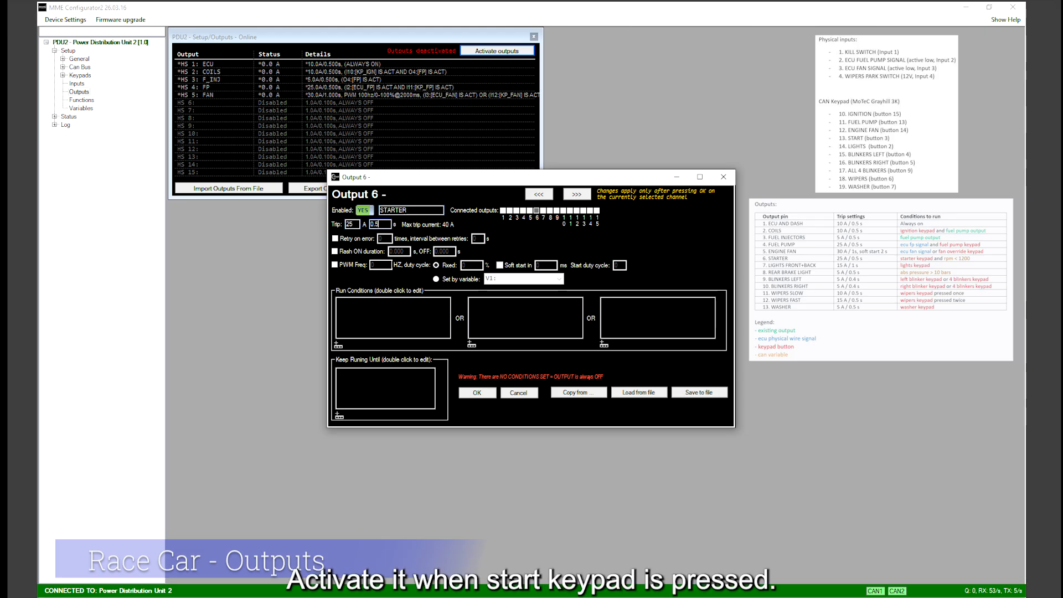
- Make Output 6 run when input KP_START is active, and apply its settings
{"action": "left_click", "coordinate": [338, 345]}
{"action": "left_click", "coordinate": [401, 262]}
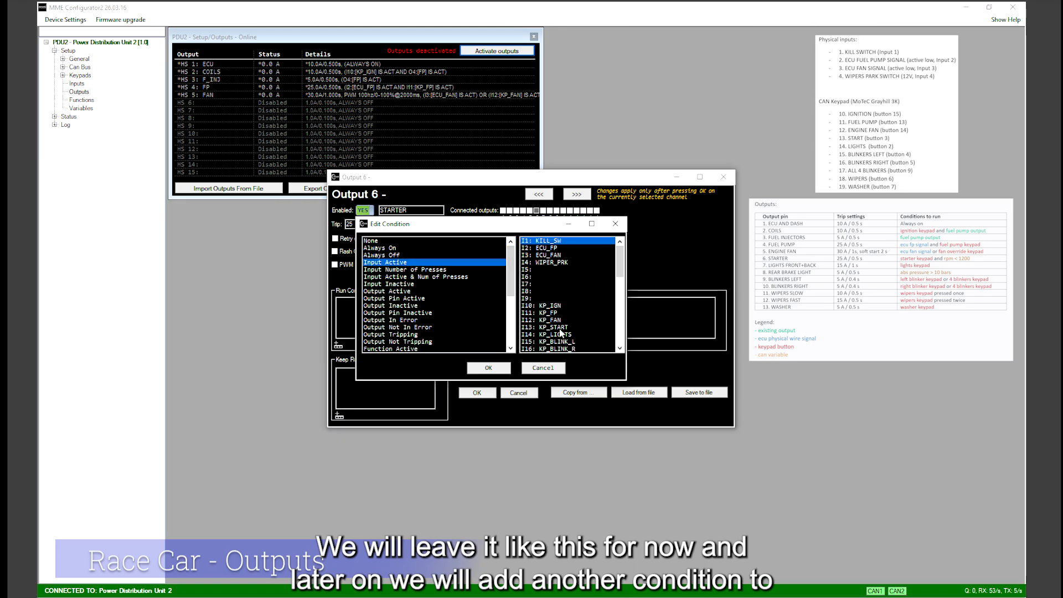
{"action": "left_click", "coordinate": [556, 327]}
{"action": "left_click", "coordinate": [489, 368]}
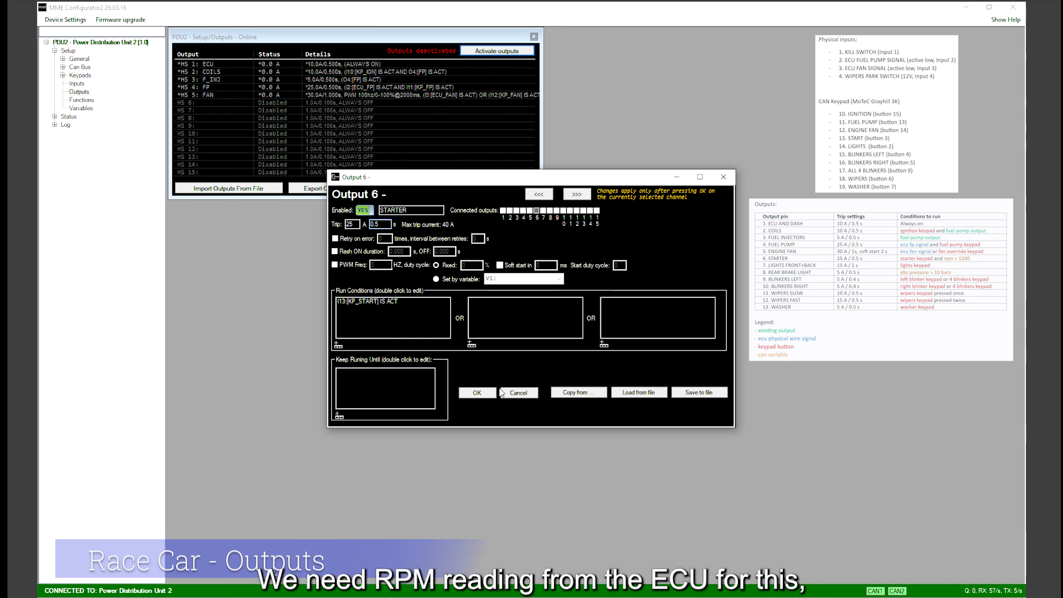
{"action": "left_click", "coordinate": [478, 394]}
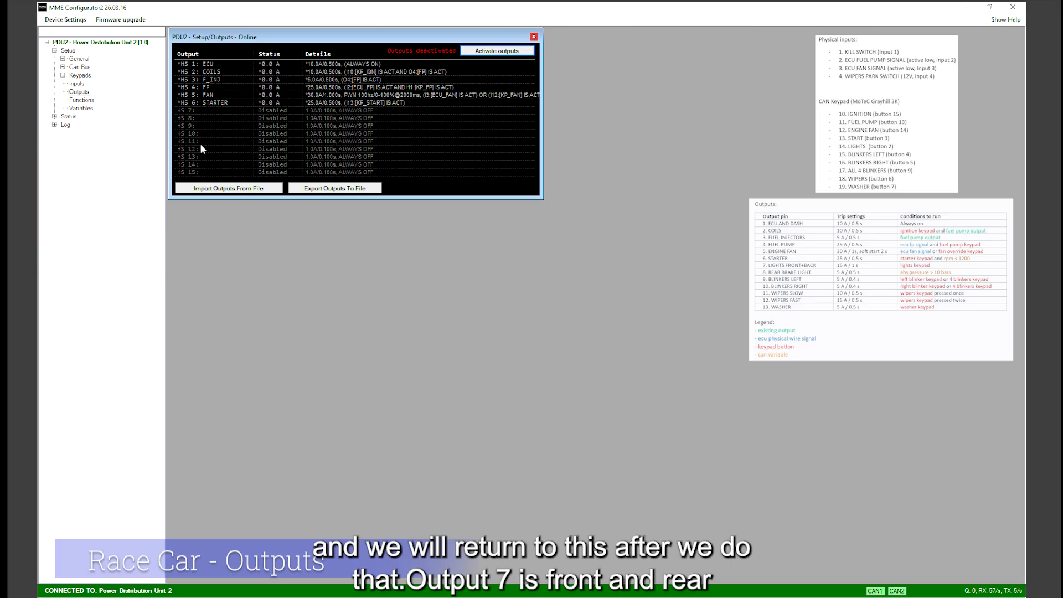
- Enable Output 7 under the name LIGHTS_F+R with a trip setting of 15 A for 0.5 s
{"action": "double_click", "coordinate": [202, 113]}
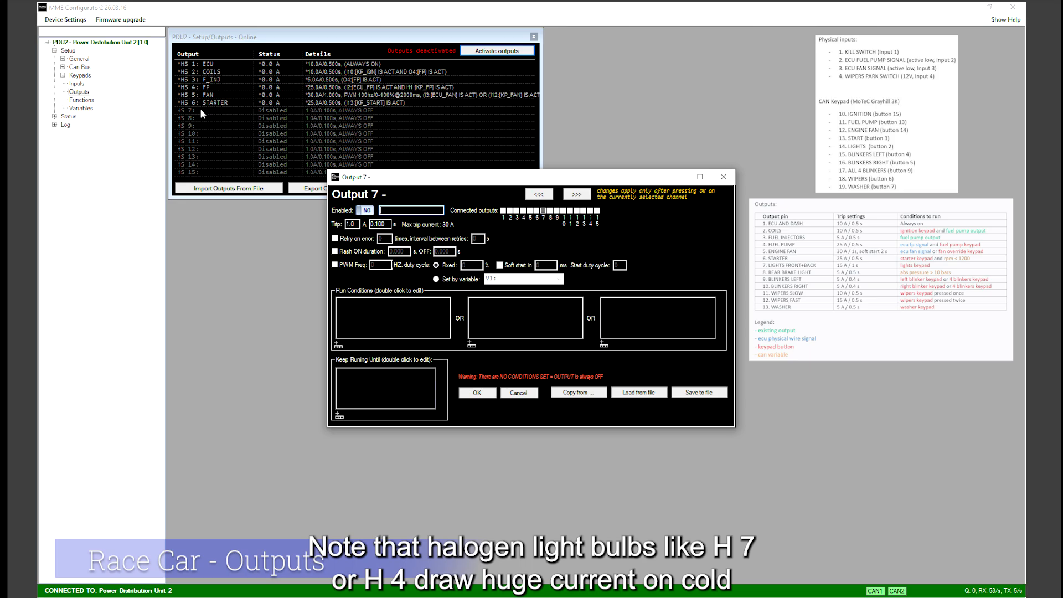
{"action": "left_click", "coordinate": [362, 210]}
{"action": "type", "text": "L"}
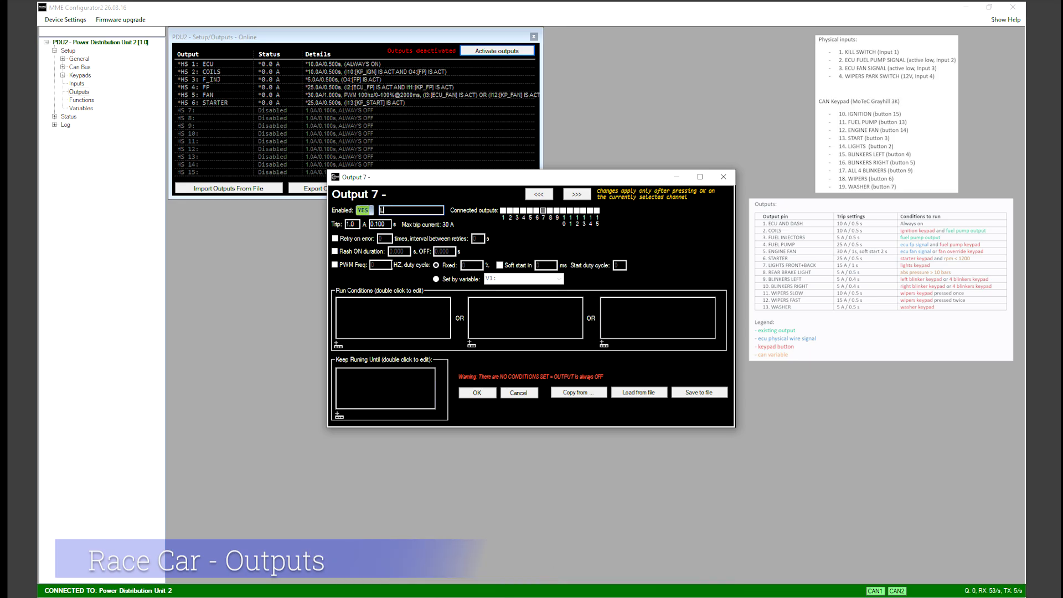
{"action": "type", "text": "IGHTS"}
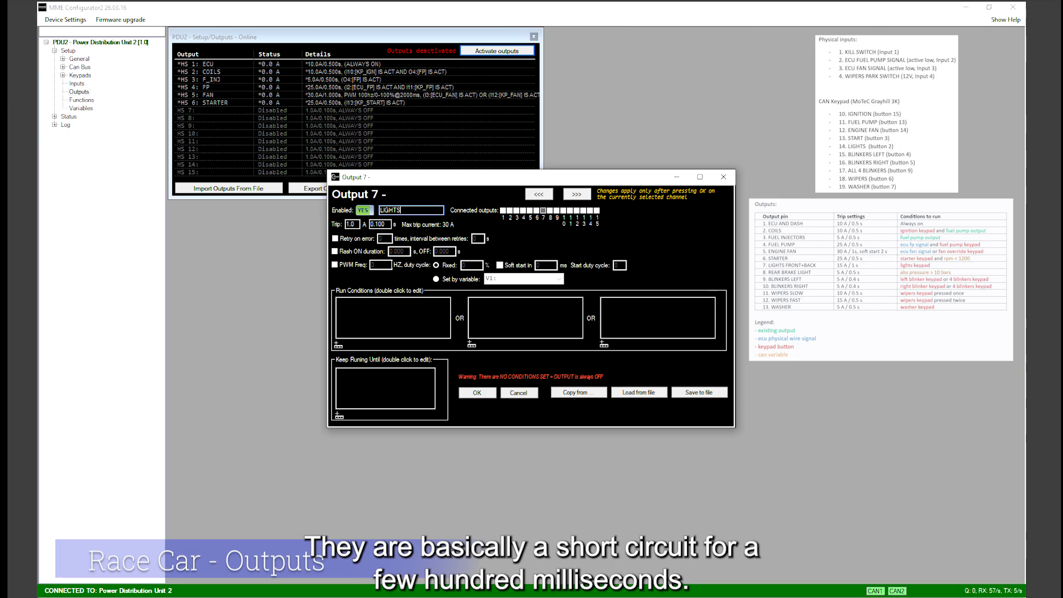
{"action": "type", "text": "_FR"}
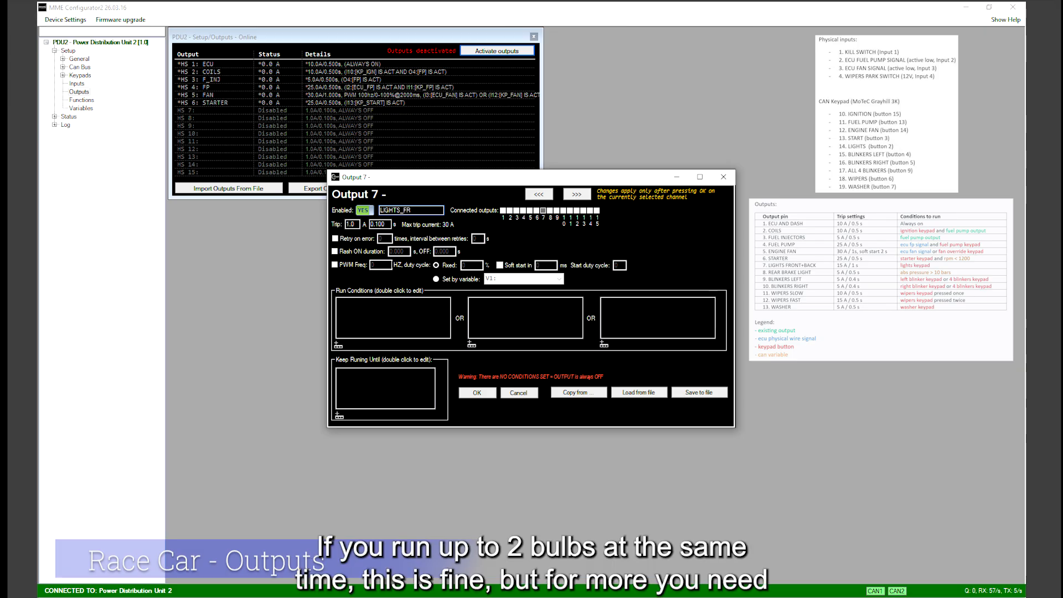
{"action": "key", "text": "BackSpace"}
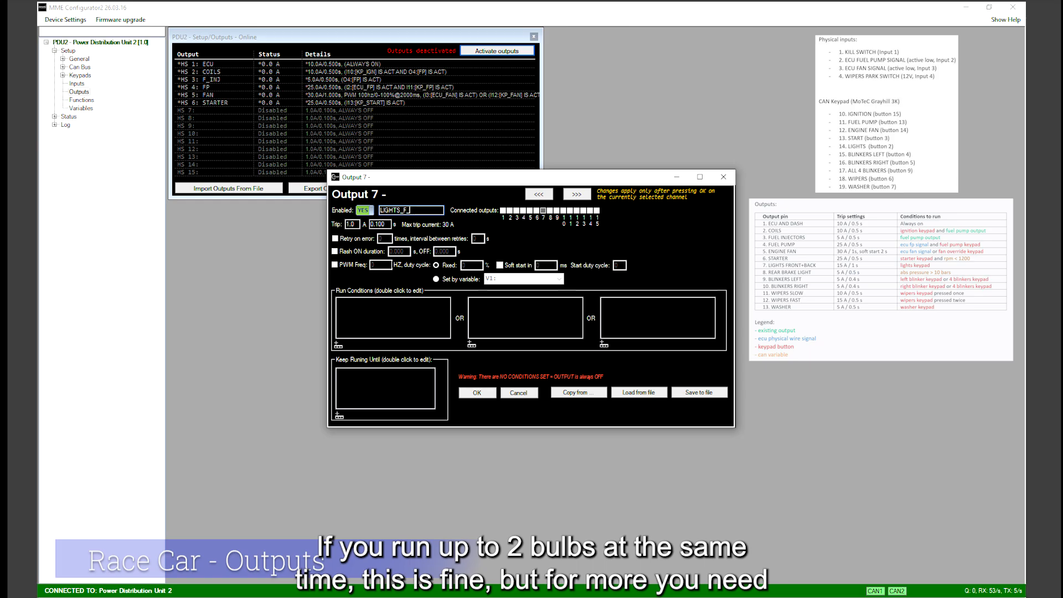
{"action": "type", "text": "+R"}
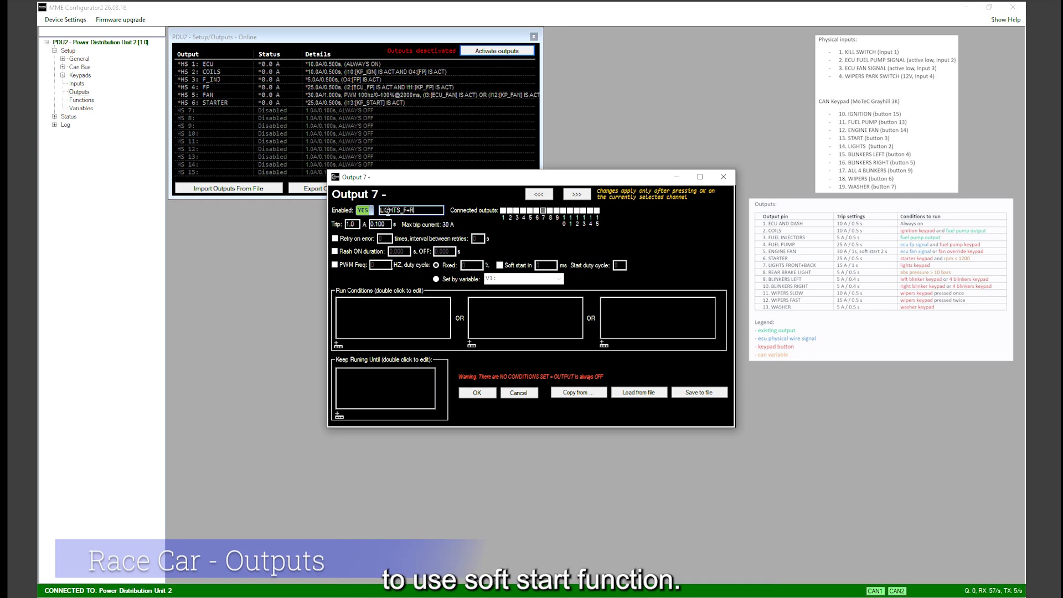
{"action": "key", "text": "Tab"}
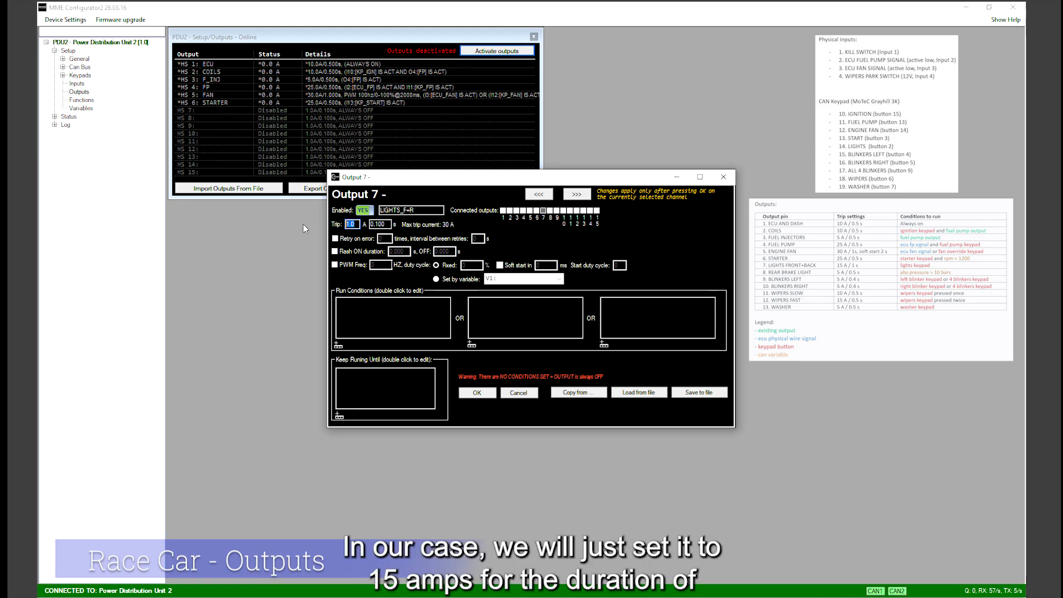
{"action": "type", "text": "15"}
{"action": "key", "text": "Tab"}
{"action": "type", "text": "0.5"}
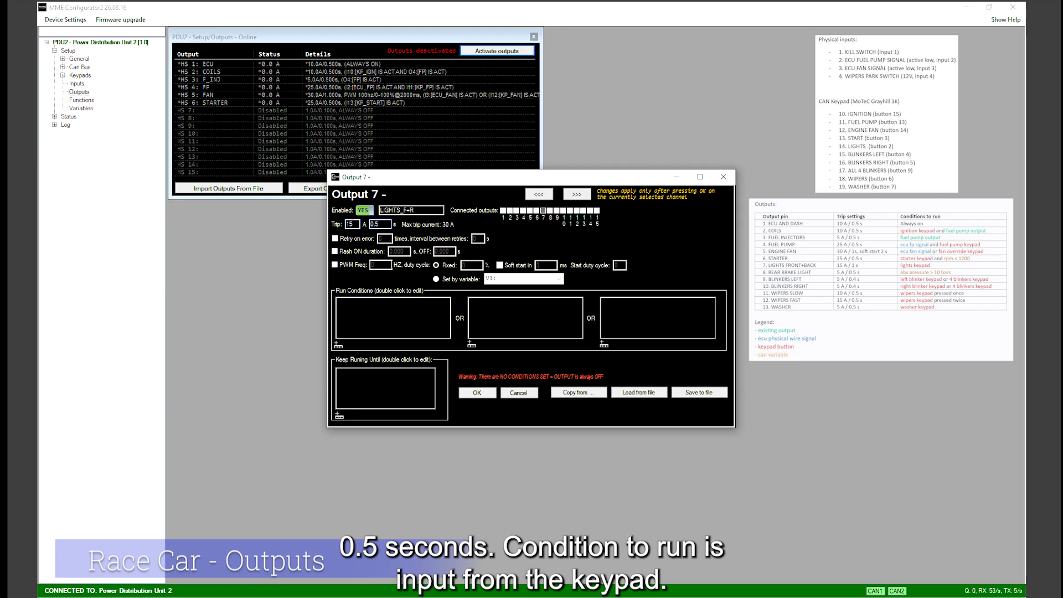
- Add a run condition of type Input Active to Output 7
{"action": "left_click", "coordinate": [338, 345]}
{"action": "left_click", "coordinate": [388, 262]}
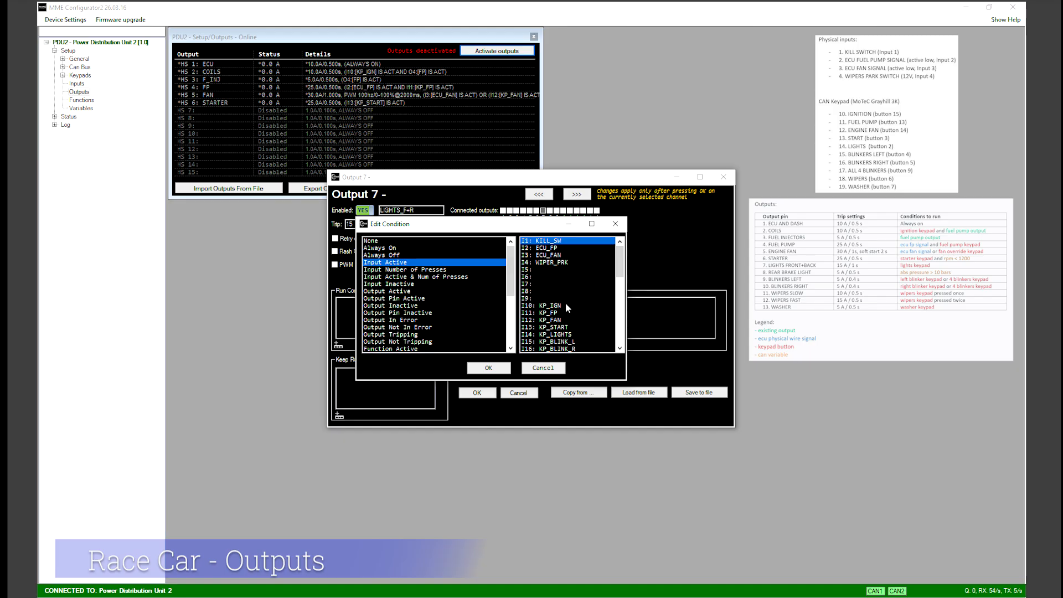
- Set output 7's run condition to the KP_LIGHTS input being active and apply the output settings
{"action": "left_click", "coordinate": [564, 334]}
{"action": "left_click", "coordinate": [490, 368]}
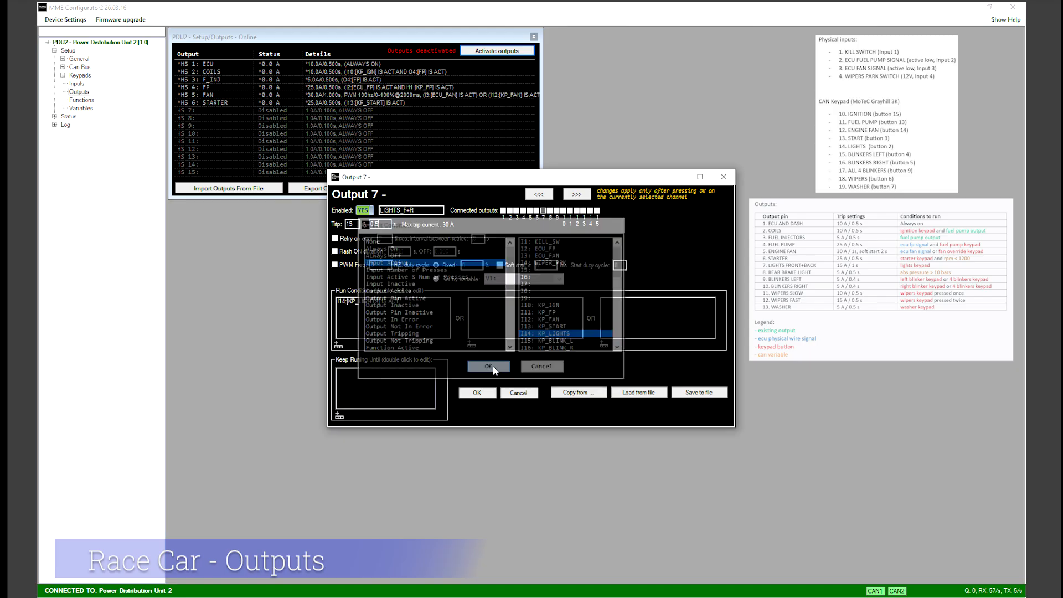
{"action": "left_click", "coordinate": [477, 393]}
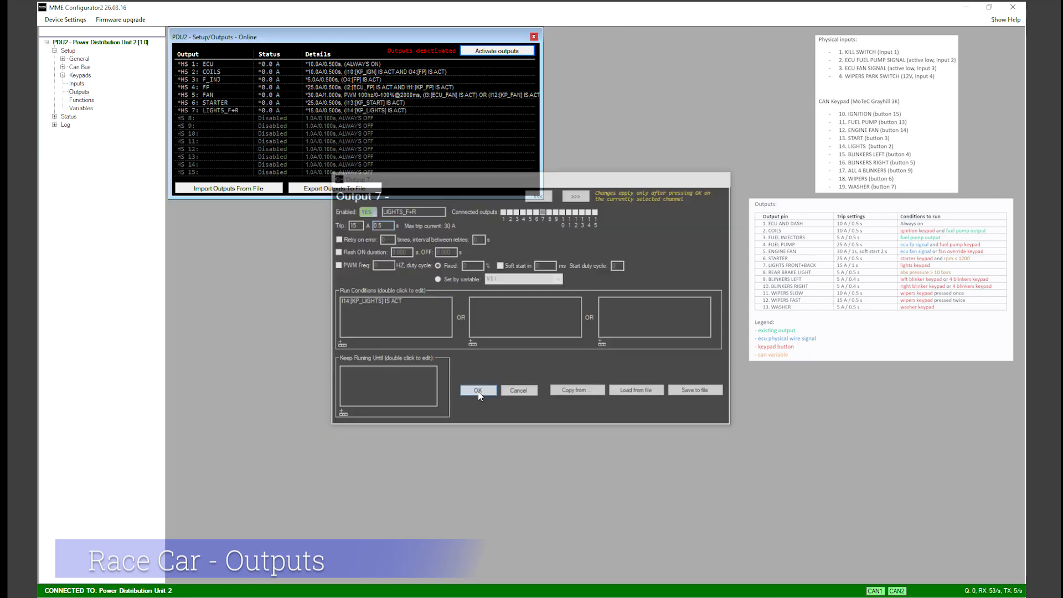
- Enable output 8, name it LIGHT_BRK, and apply a trip setting of 5 A for 0.5 s without a run condition
{"action": "double_click", "coordinate": [222, 119]}
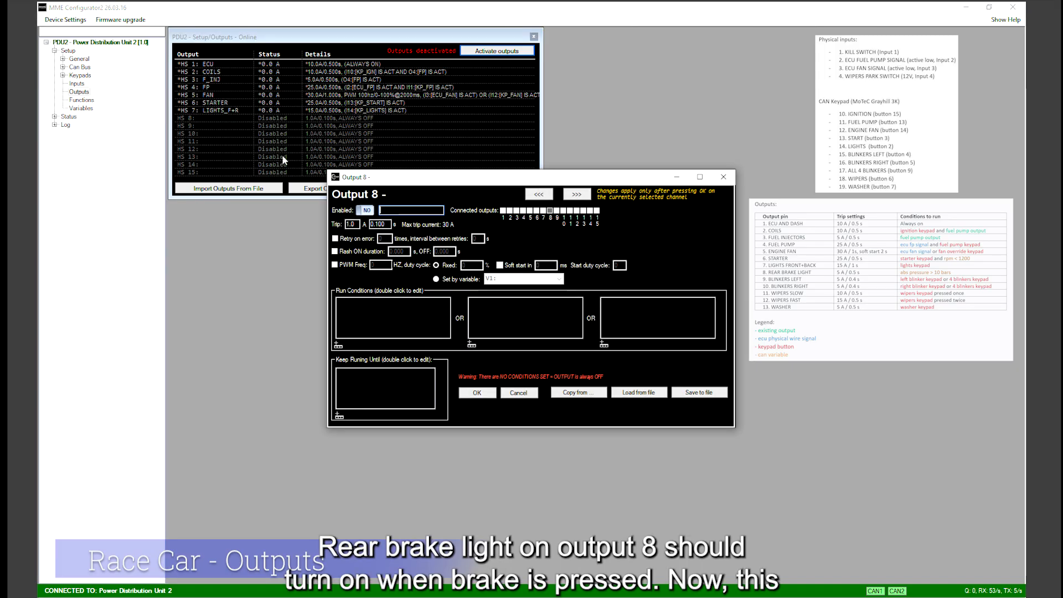
{"action": "left_click", "coordinate": [371, 212]}
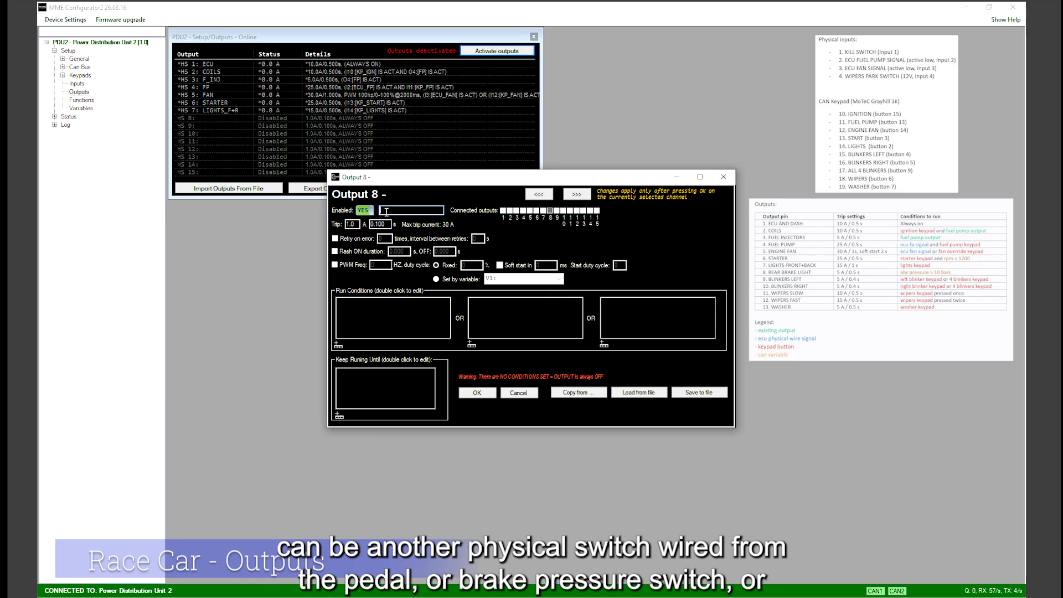
{"action": "left_click", "coordinate": [386, 212]}
{"action": "type", "text": "LIGHT_BRK"}
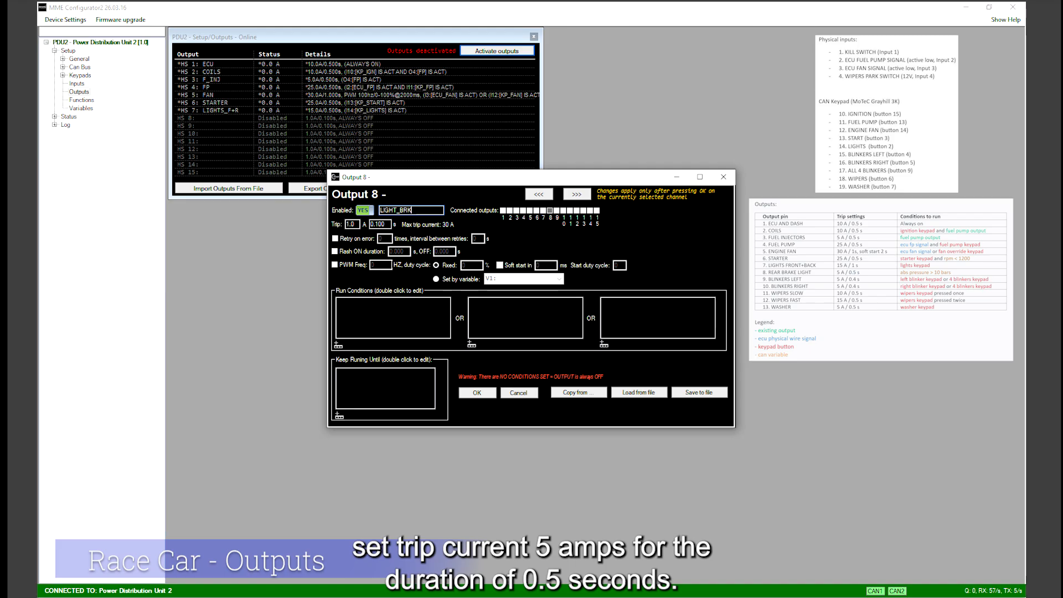
{"action": "left_click_drag", "start_coordinate": [358, 225], "coordinate": [317, 225]}
{"action": "type", "text": "5"}
{"action": "key", "text": "Tab"}
{"action": "type", "text": "0.5"}
{"action": "left_click", "coordinate": [477, 394]}
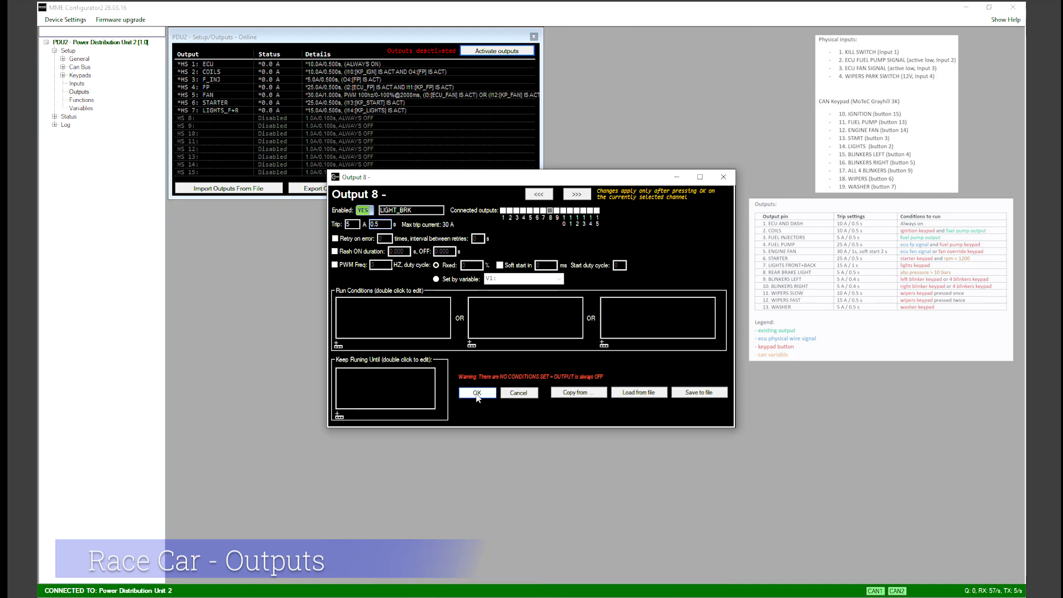
{"action": "left_click", "coordinate": [477, 394]}
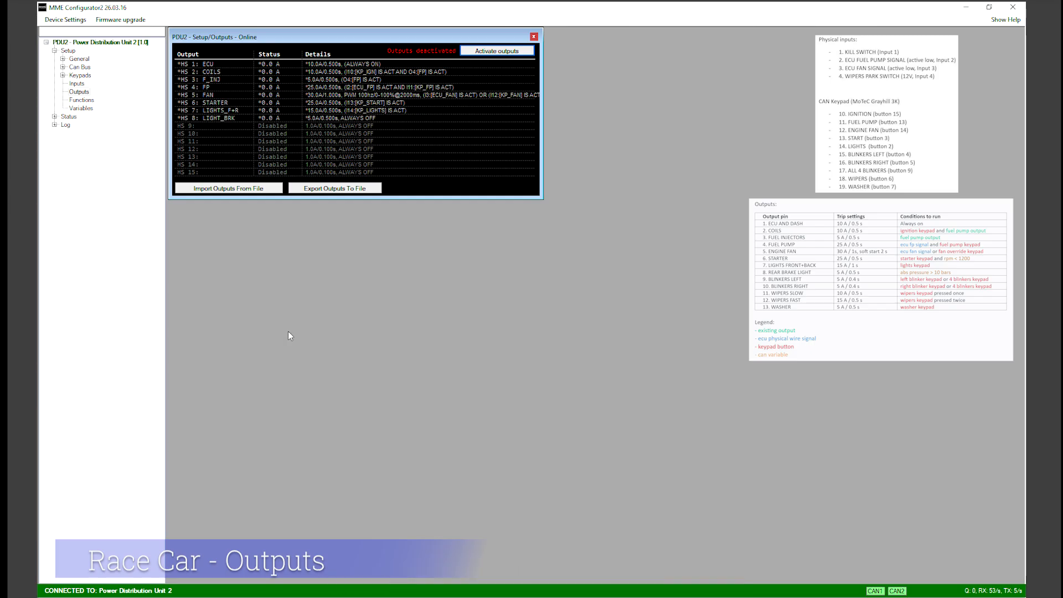
- Enable output 9, name it BLINK_L, and set its trip to 5 A for 0.4 s
{"action": "double_click", "coordinate": [203, 127]}
{"action": "left_click", "coordinate": [384, 210]}
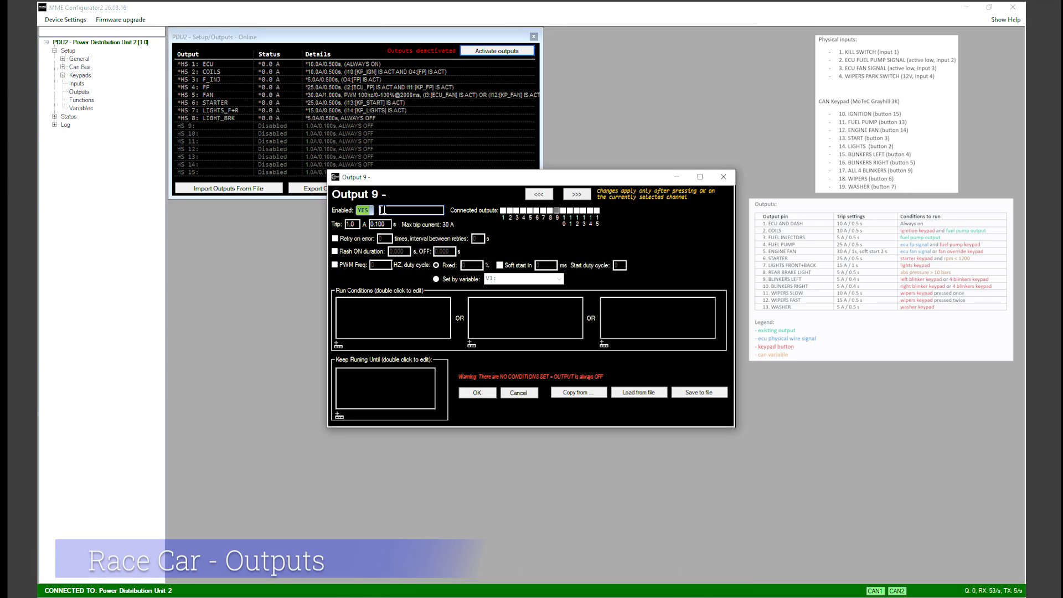
{"action": "type", "text": "BLINK"}
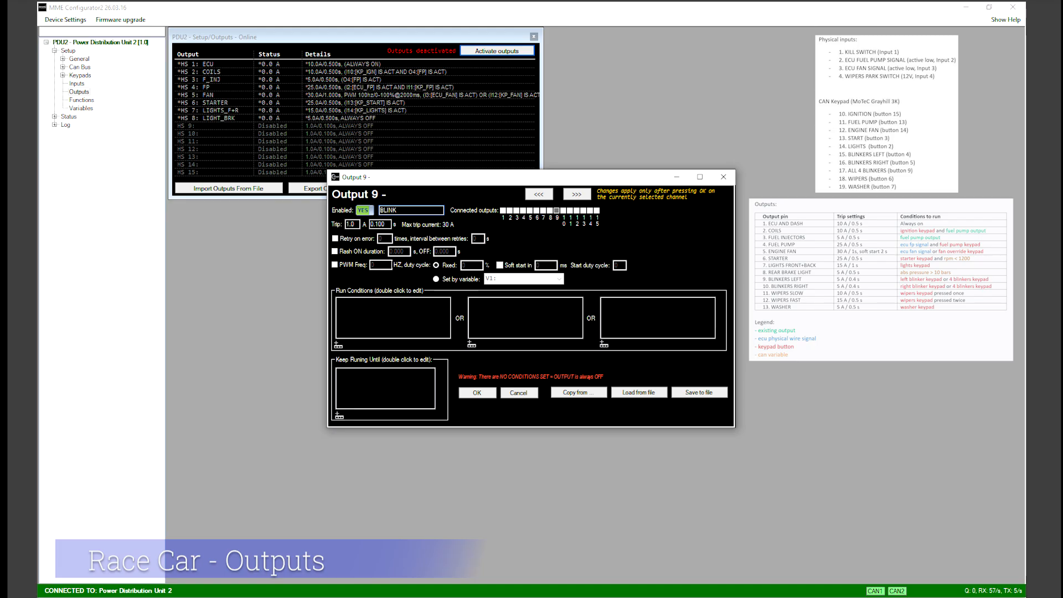
{"action": "type", "text": "_L"}
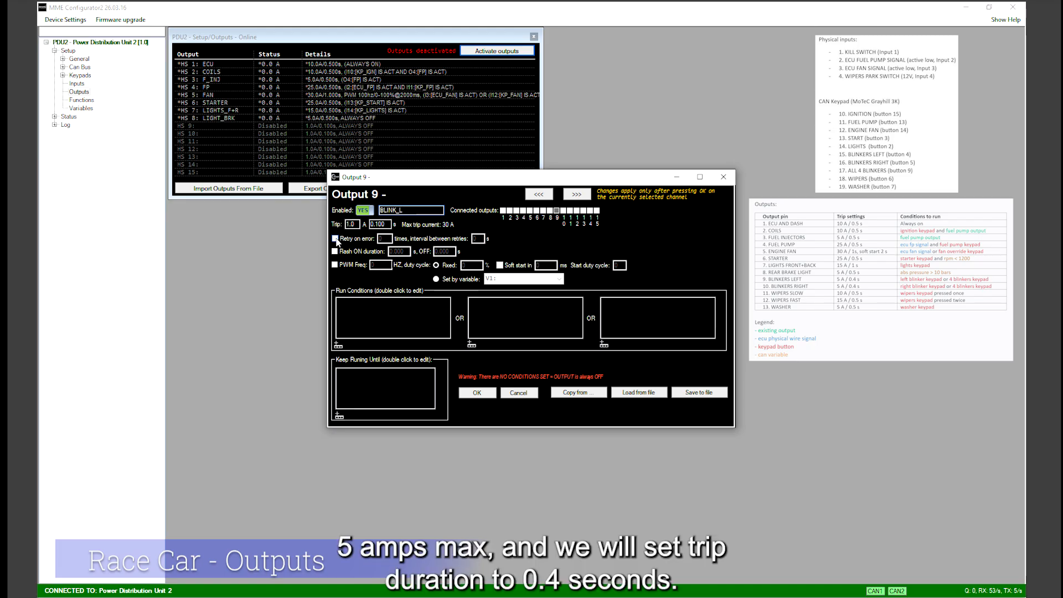
{"action": "double_click", "coordinate": [352, 224]}
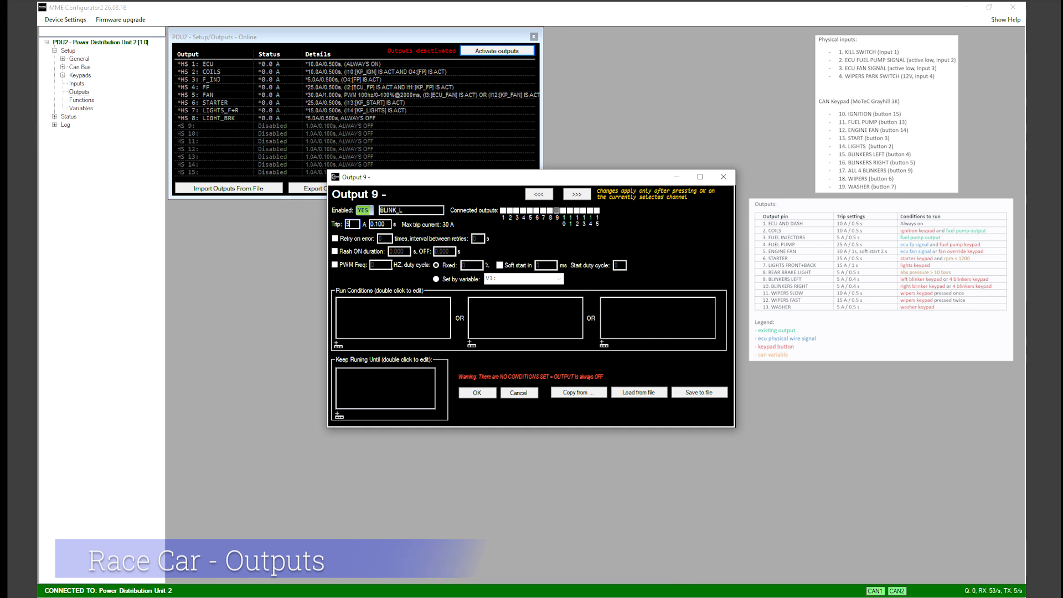
{"action": "key", "text": "Tab"}
{"action": "type", "text": "0.4"}
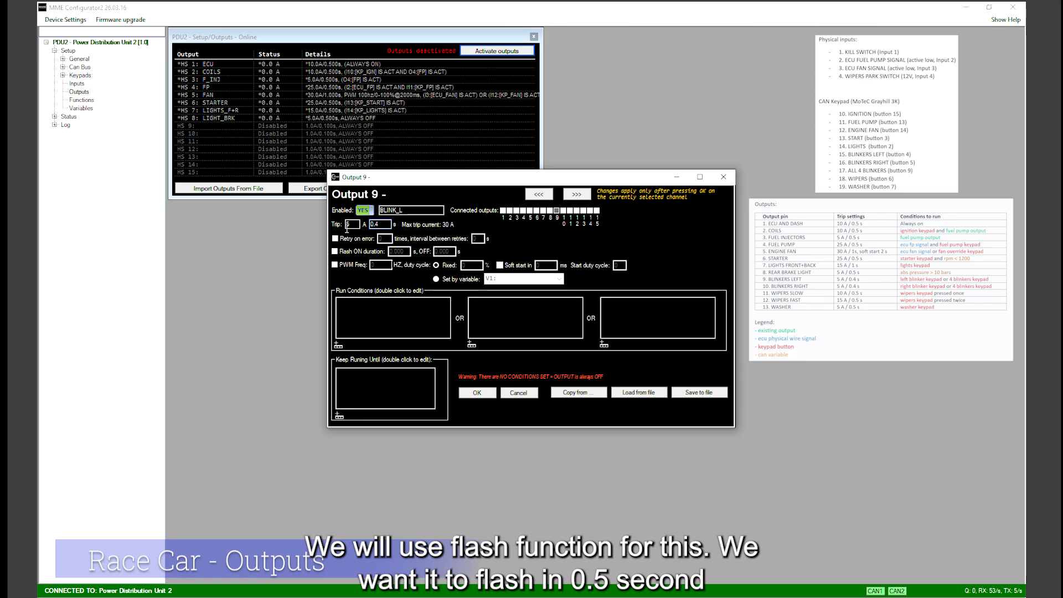
- Turn on flashing for output 9 with an ON duration of 0.5 s and an OFF duration of 0.5 s
{"action": "left_click", "coordinate": [335, 252]}
{"action": "key", "text": "Tab"}
{"action": "type", "text": "0.5"}
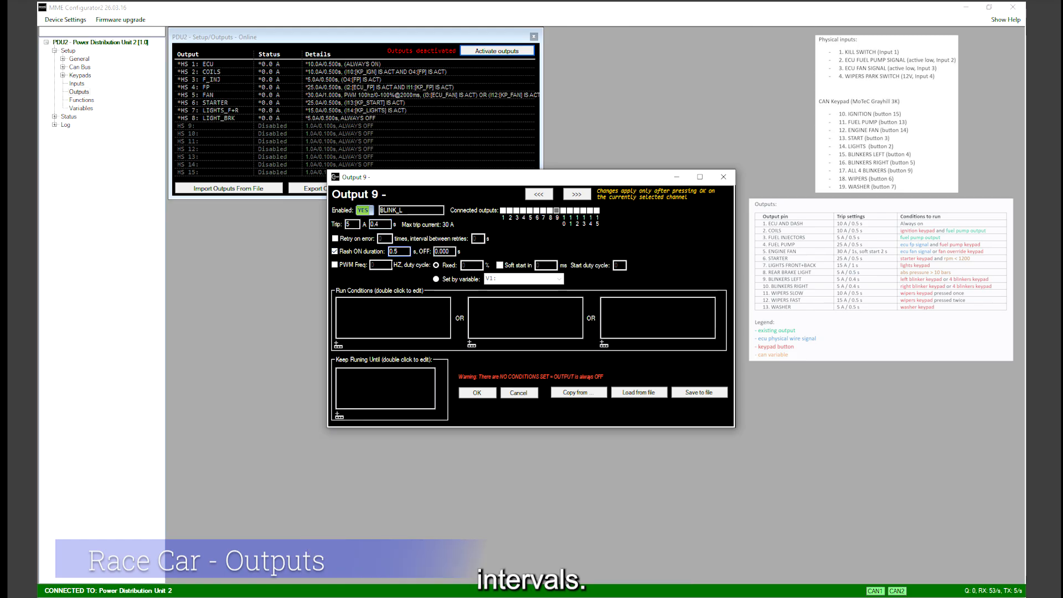
{"action": "key", "text": "Tab"}
{"action": "type", "text": "0"}
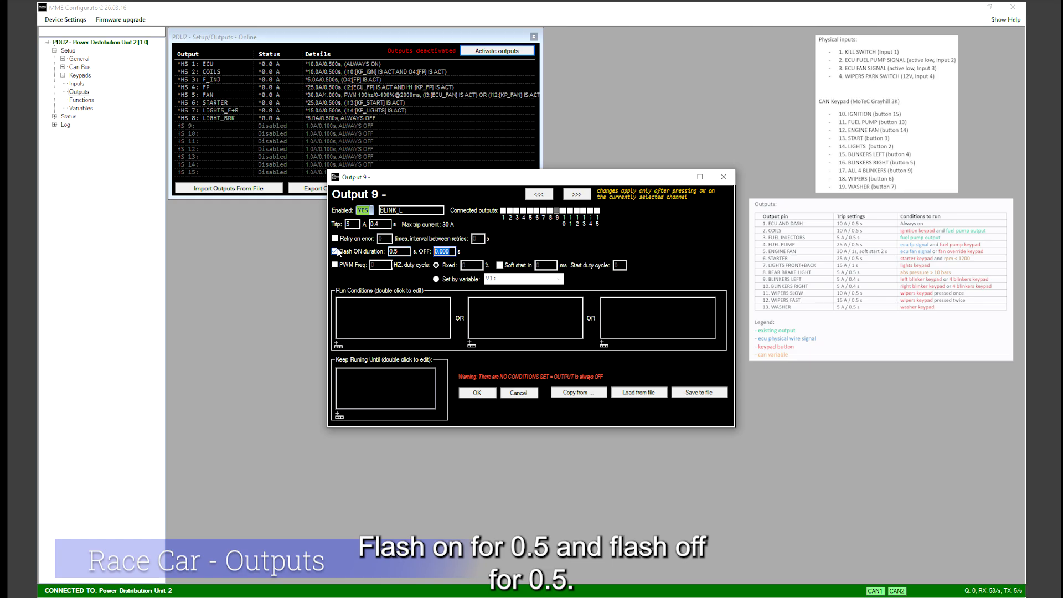
{"action": "type", "text": ".5"}
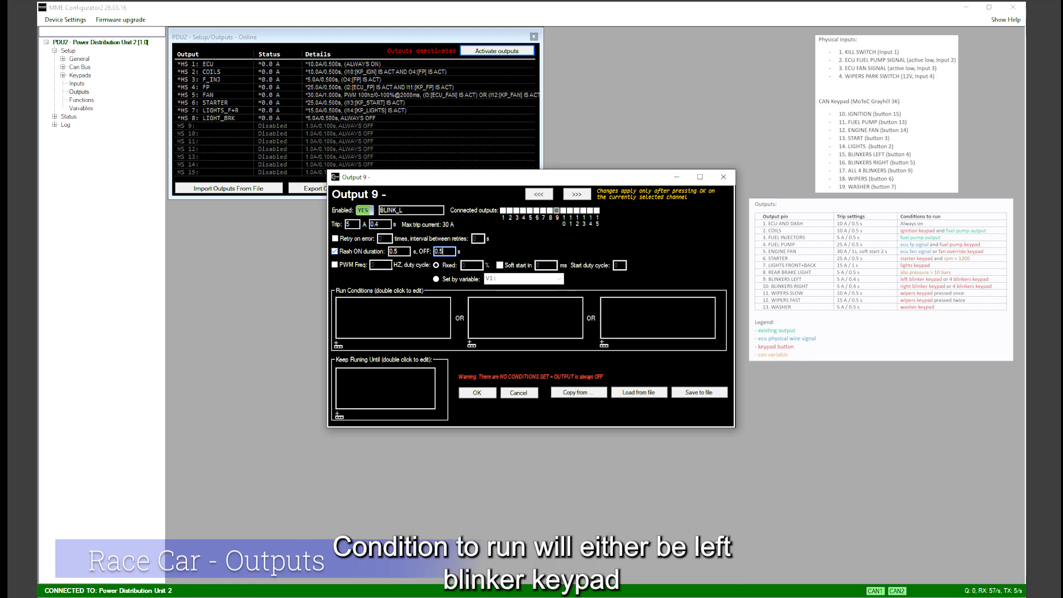
- Add the KP_BLINK_L input being active as output 9's first run condition
{"action": "left_click", "coordinate": [337, 346]}
{"action": "left_click", "coordinate": [385, 263]}
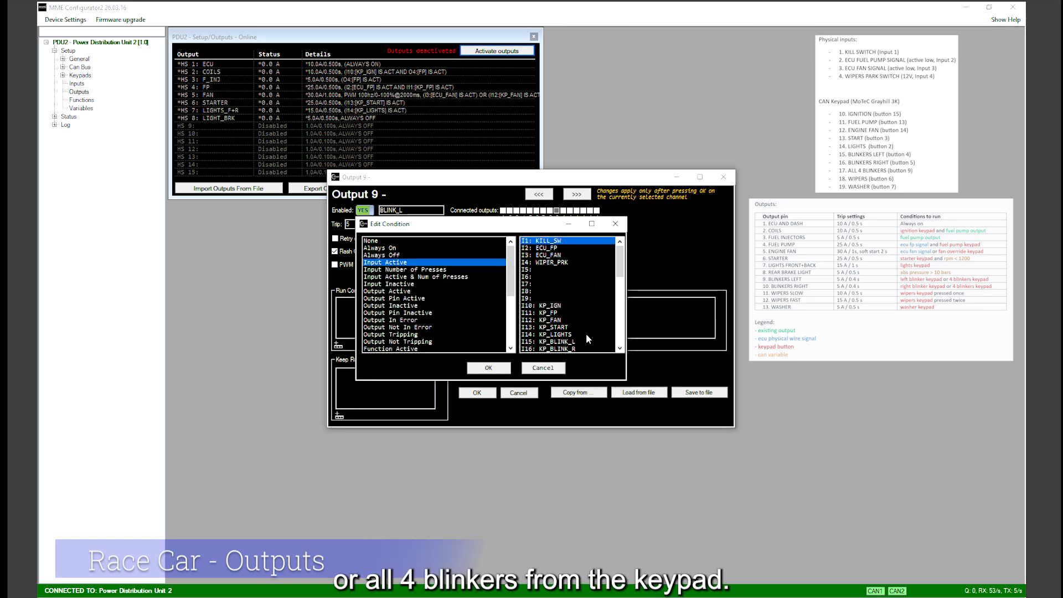
{"action": "left_click", "coordinate": [557, 342]}
{"action": "left_click", "coordinate": [473, 370]}
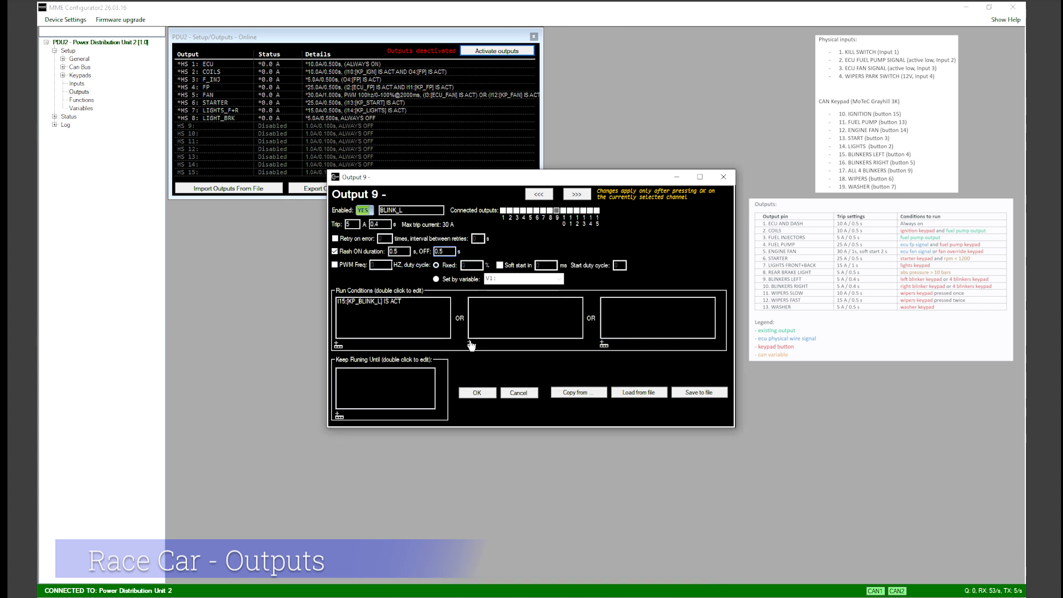
- Add the KP_4BLINK input being active as output 9's alternative OR condition and apply the output settings
{"action": "left_click", "coordinate": [471, 345]}
{"action": "left_click", "coordinate": [396, 262]}
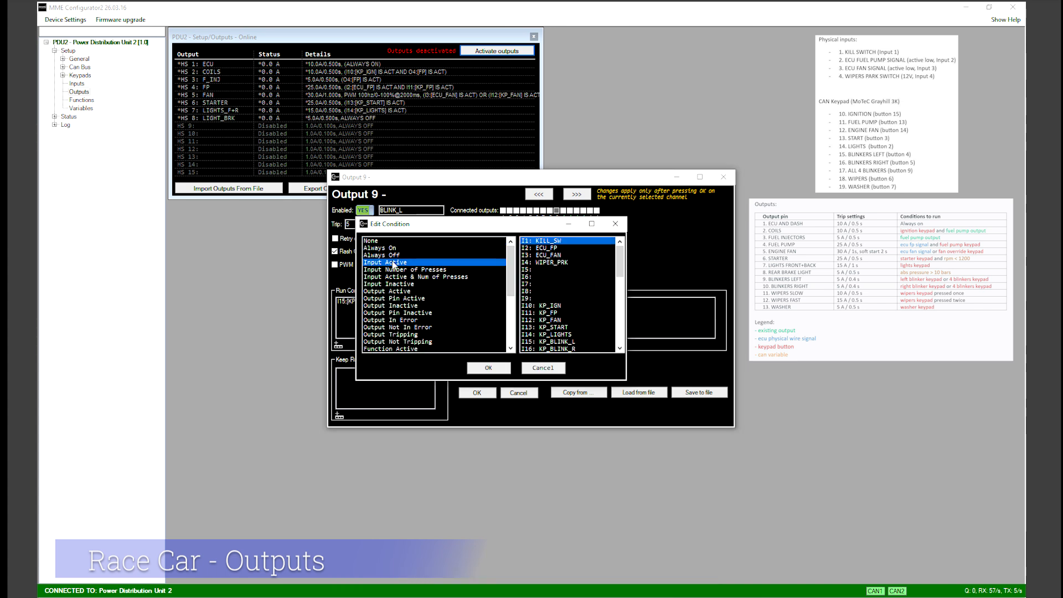
{"action": "left_click_drag", "start_coordinate": [620, 268], "coordinate": [623, 288]}
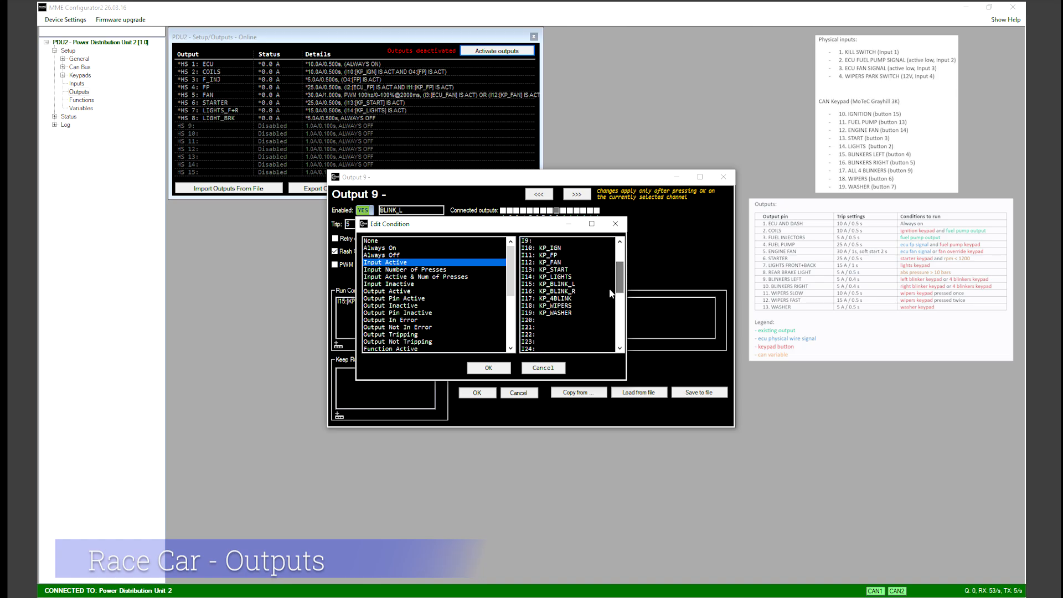
{"action": "left_click", "coordinate": [557, 299]}
{"action": "left_click", "coordinate": [489, 367]}
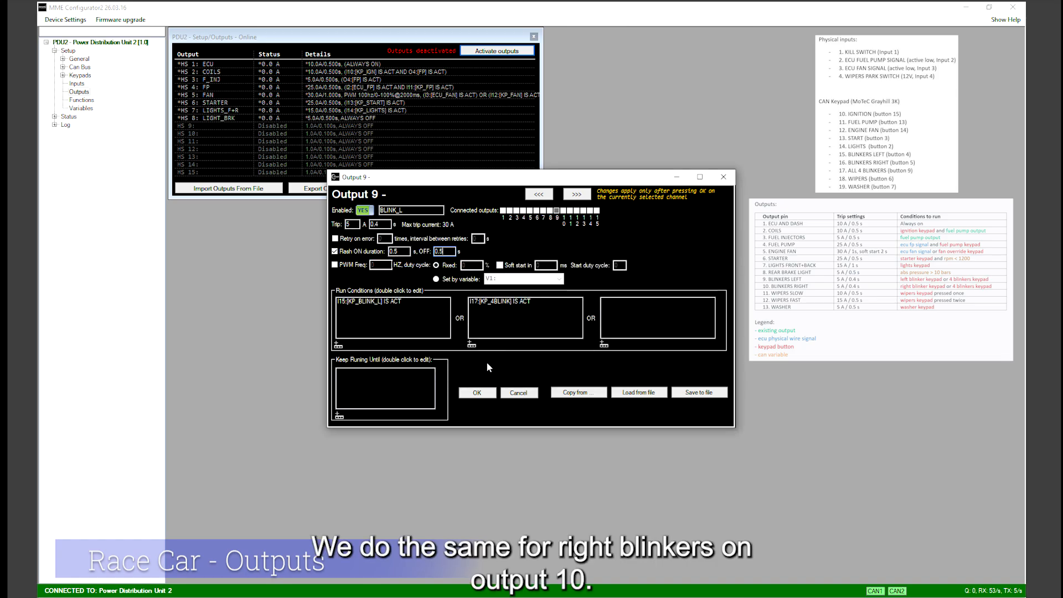
{"action": "left_click", "coordinate": [479, 393]}
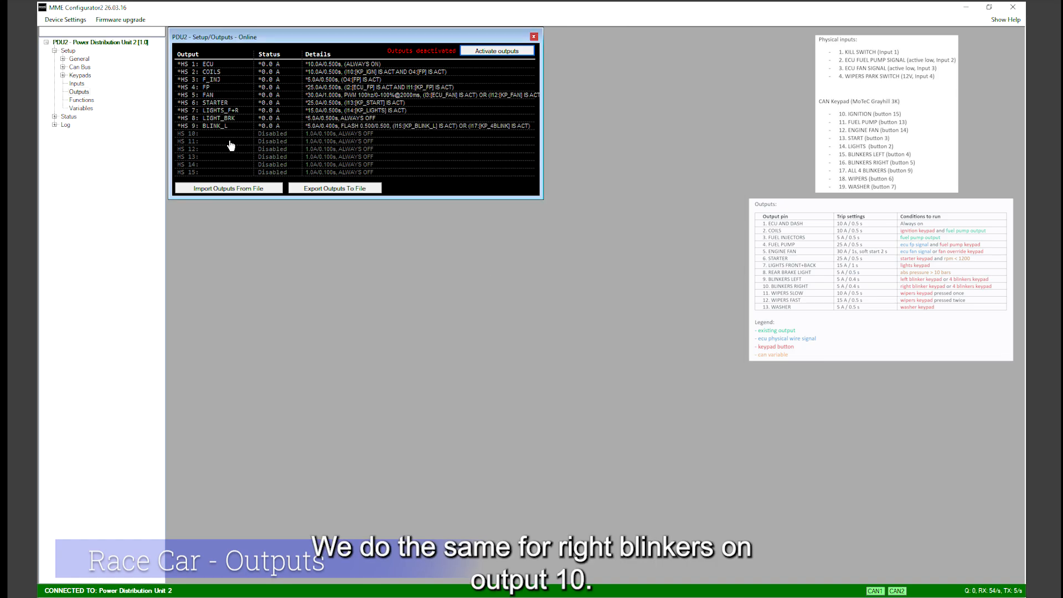
- Copy the settings of BLINK_L (output 9) into output 10 and rename it BLINK_R
{"action": "double_click", "coordinate": [209, 135]}
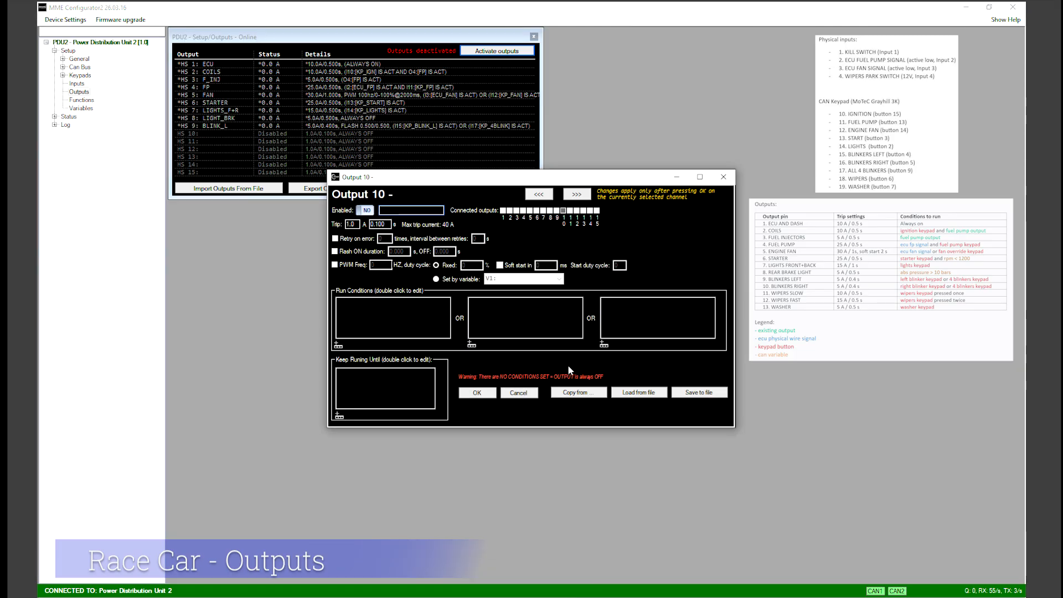
{"action": "left_click", "coordinate": [582, 394]}
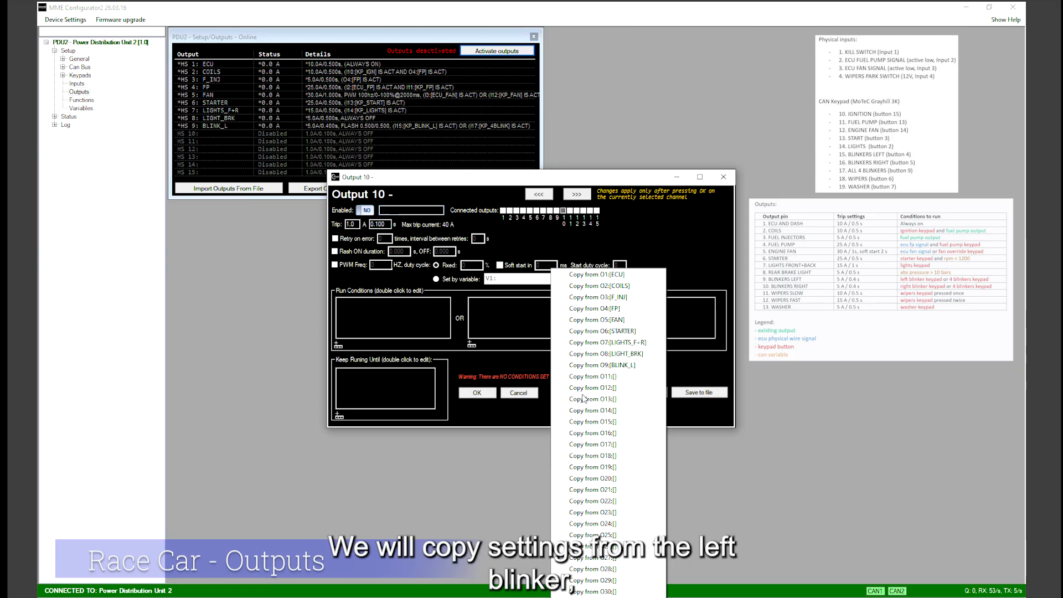
{"action": "left_click", "coordinate": [626, 365]}
{"action": "double_click", "coordinate": [388, 210]}
{"action": "key", "text": "Delete"}
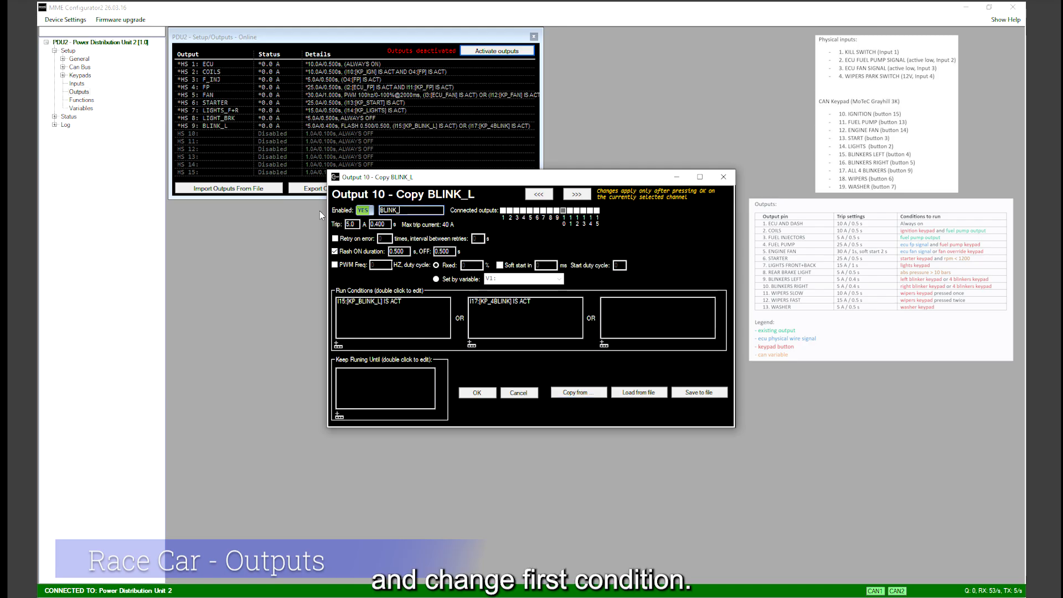
{"action": "key", "text": "End"}
{"action": "key", "text": "BackSpace"}
{"action": "type", "text": "R"}
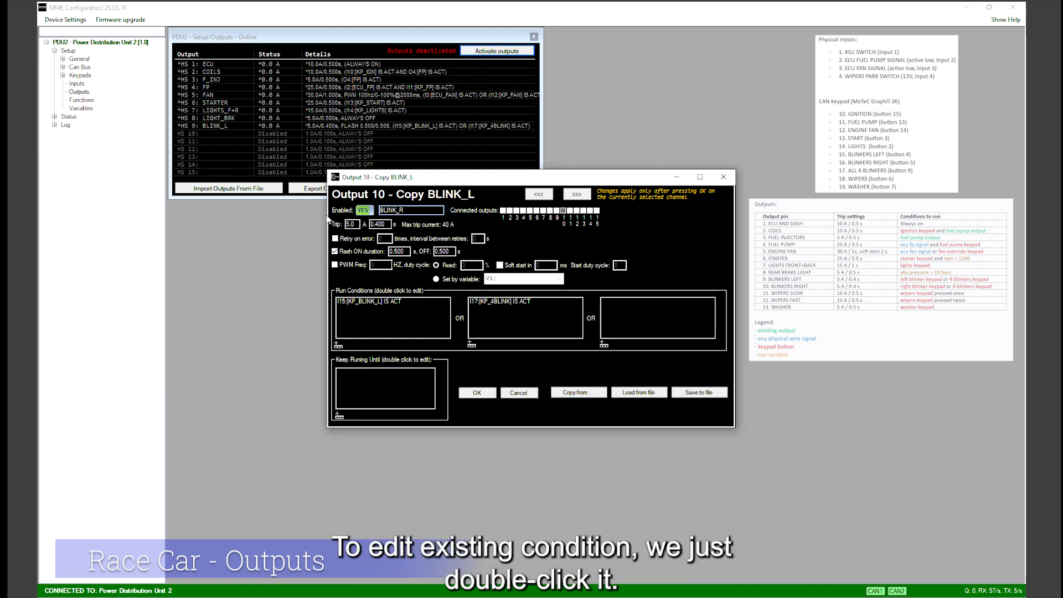
- Change output 10's first run condition to the KP_BLINK_R input being active
{"action": "double_click", "coordinate": [389, 302]}
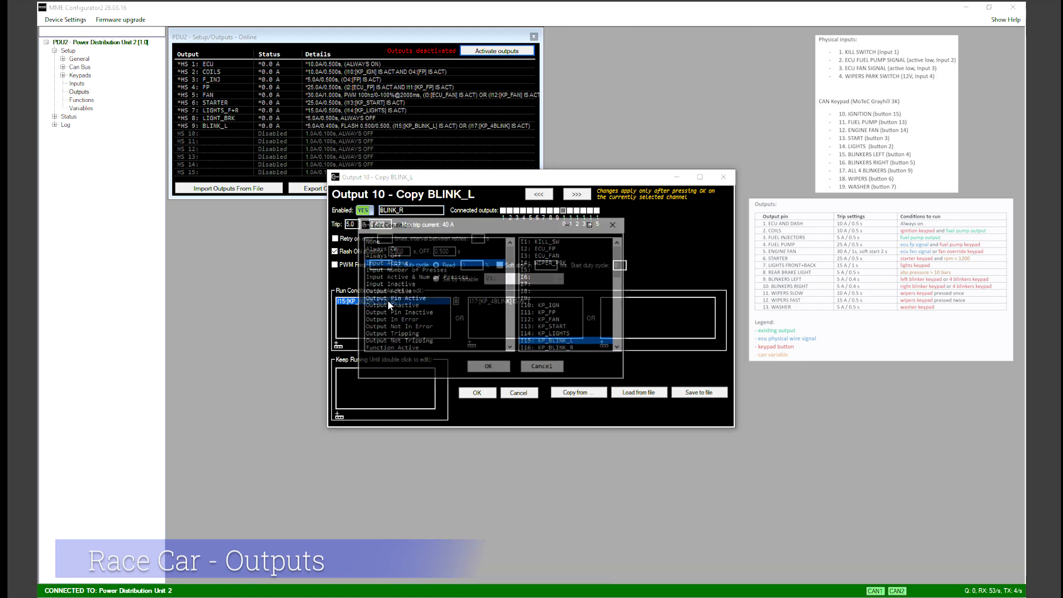
{"action": "left_click", "coordinate": [570, 349]}
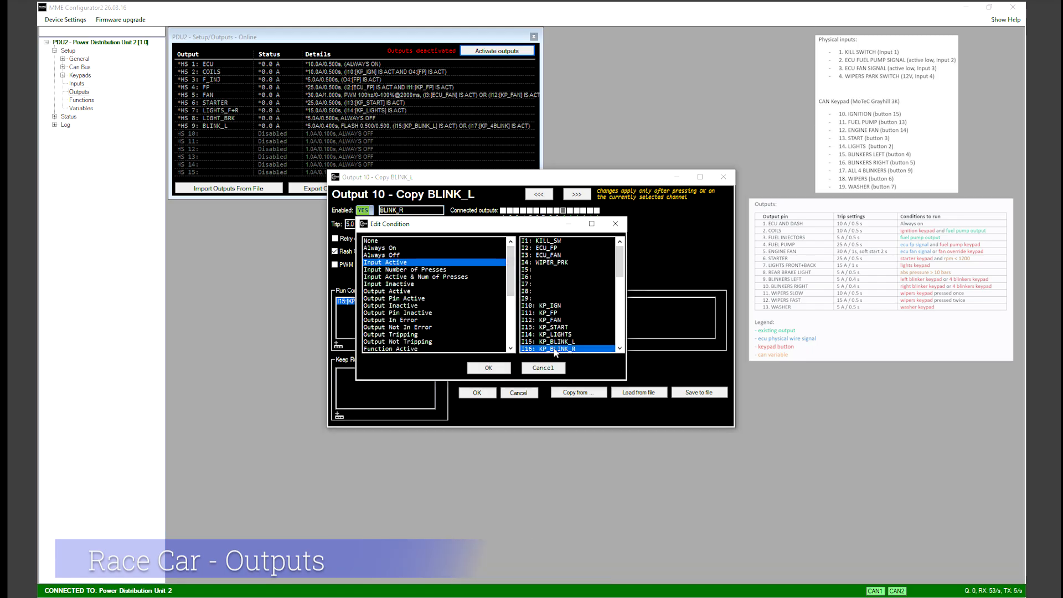
{"action": "left_click", "coordinate": [493, 367]}
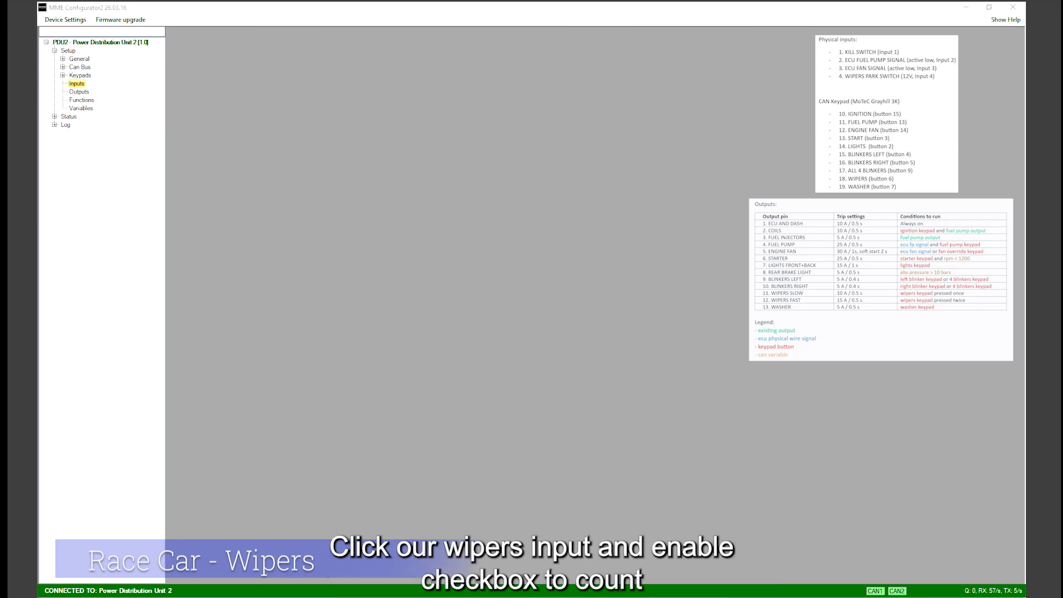
- Enable press counting on the KP_WIPERS input with a maximum of 2 presses and apply it
{"action": "left_click", "coordinate": [76, 83]}
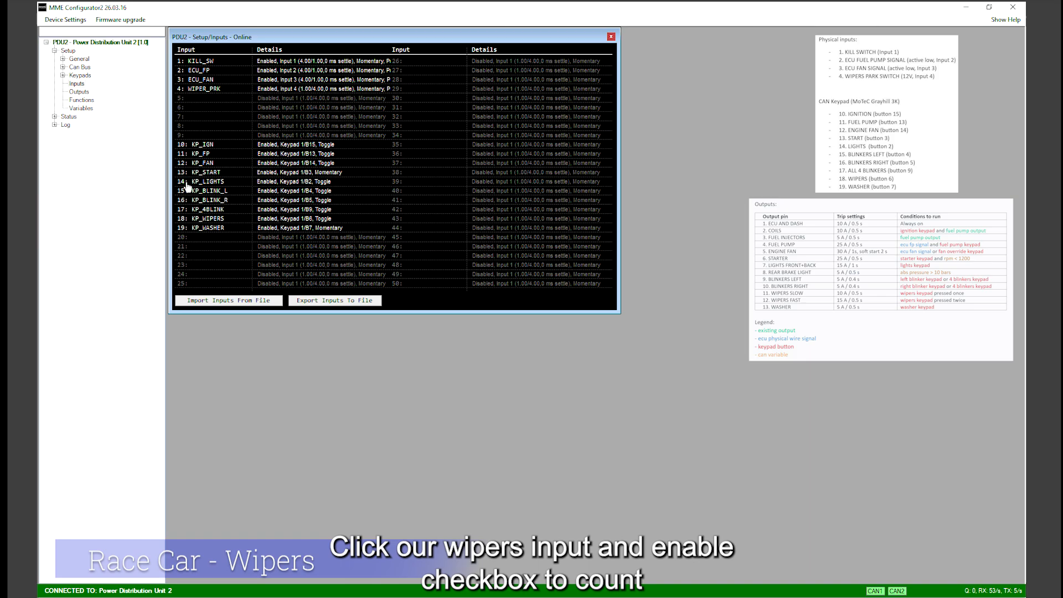
{"action": "double_click", "coordinate": [213, 222]}
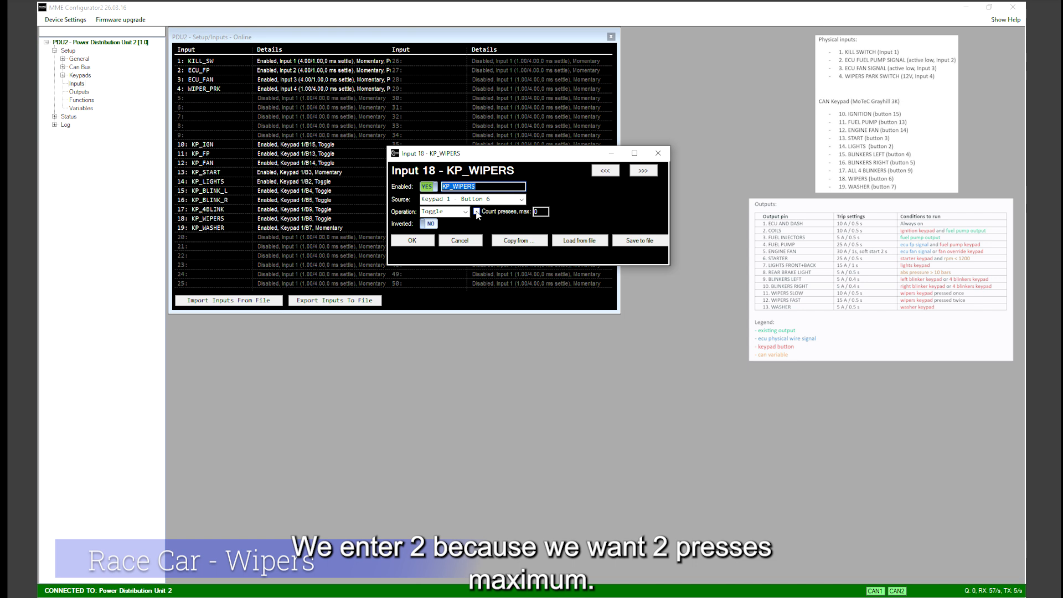
{"action": "left_click", "coordinate": [477, 212]}
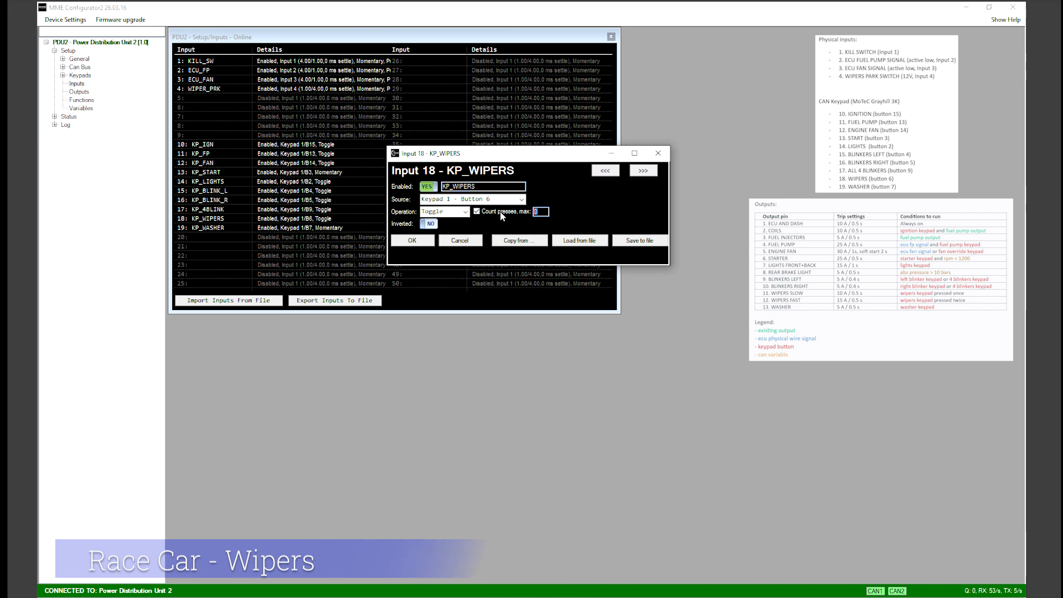
{"action": "type", "text": "2"}
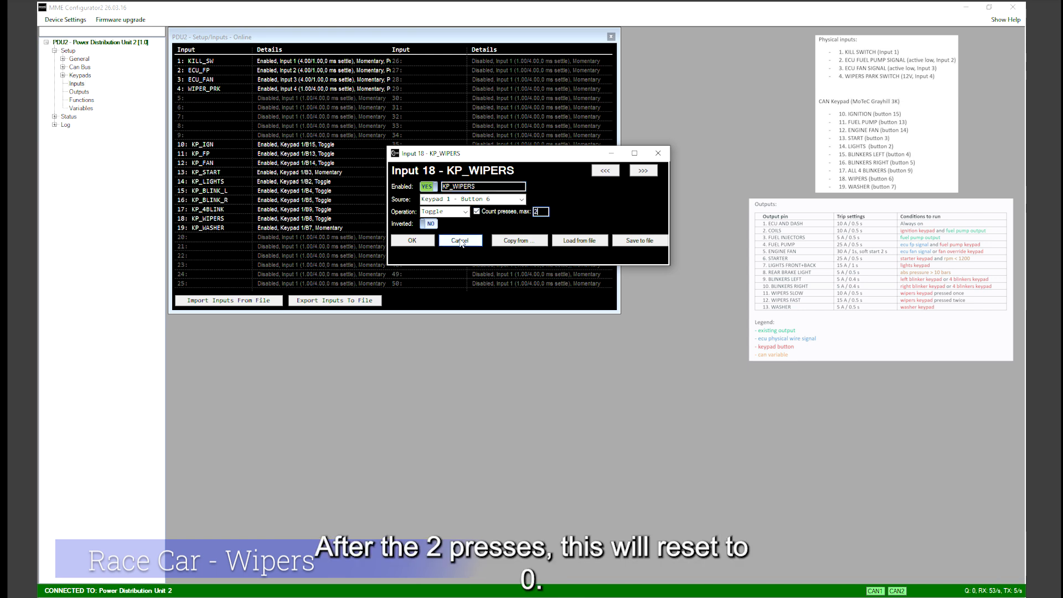
{"action": "left_click", "coordinate": [418, 241]}
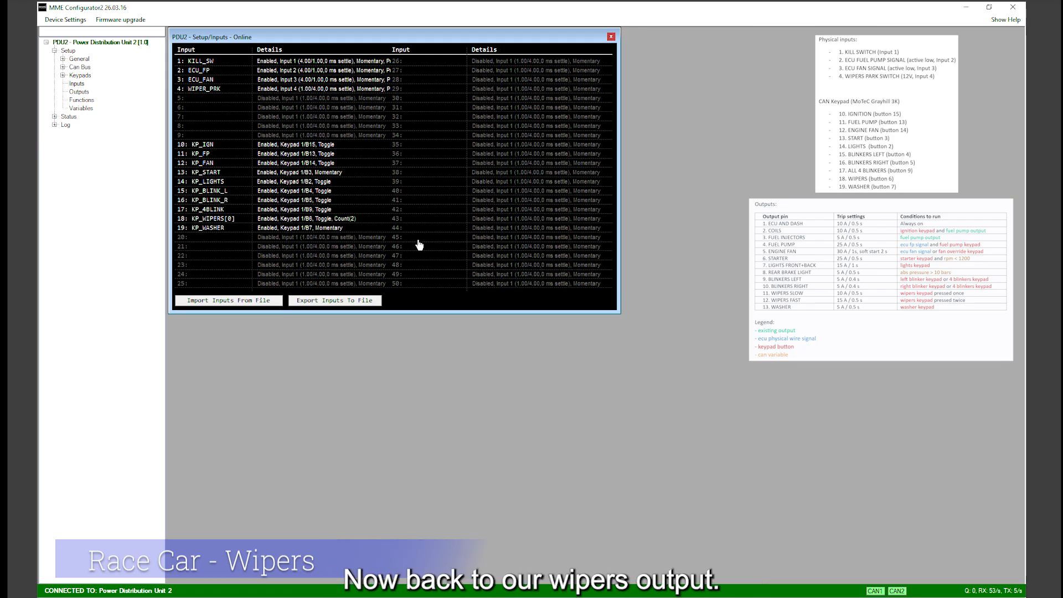
- Switch from the inputs setup to the outputs setup, enable output 11 and name it WIPERS_L
{"action": "left_click", "coordinate": [611, 36]}
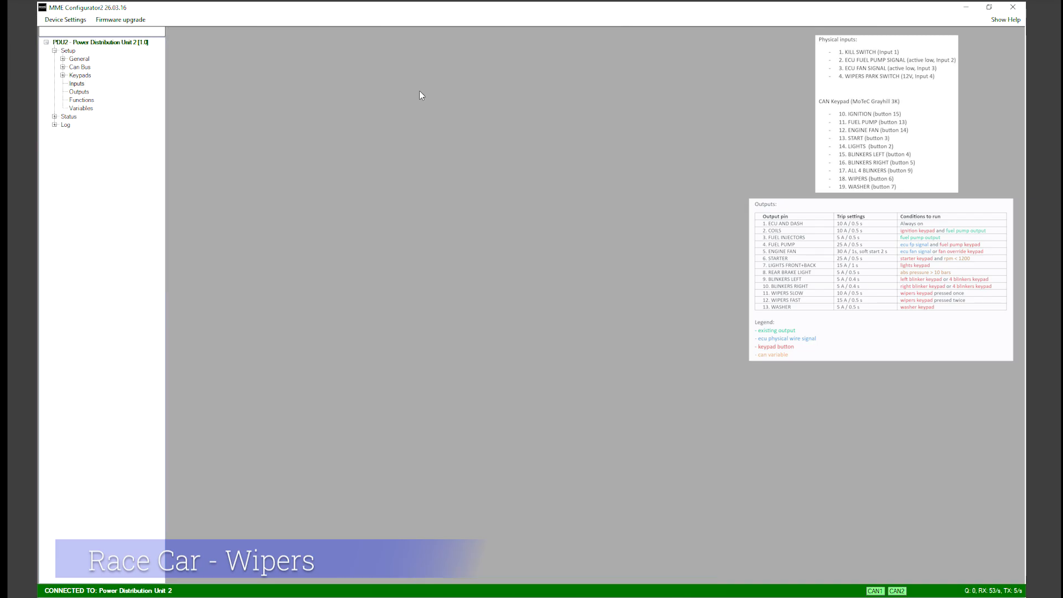
{"action": "double_click", "coordinate": [79, 93]}
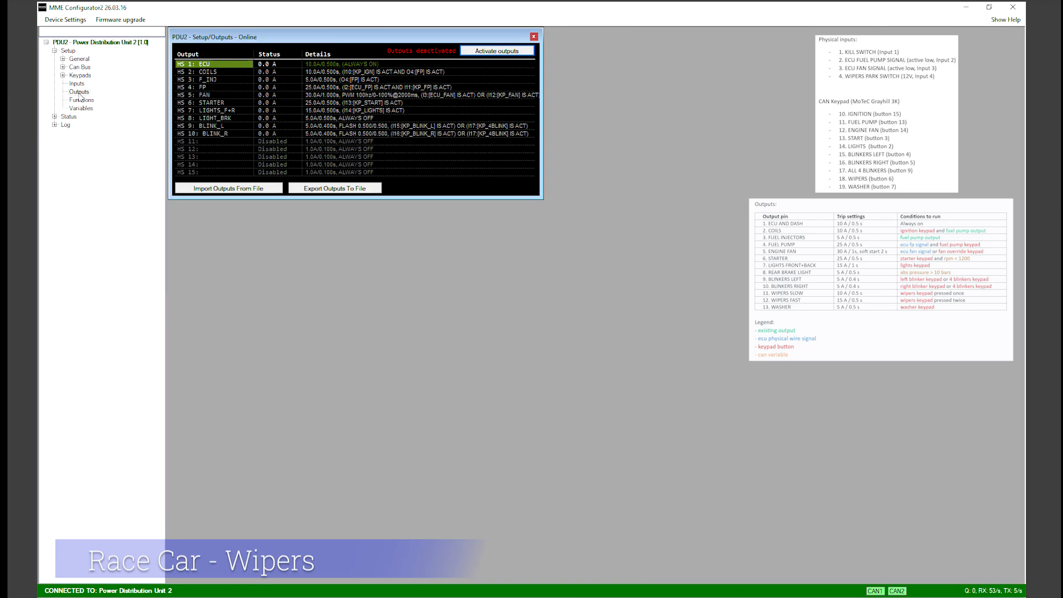
{"action": "double_click", "coordinate": [194, 141]}
{"action": "left_click", "coordinate": [361, 211]}
{"action": "left_click", "coordinate": [409, 211]}
{"action": "type", "text": "WIPER"}
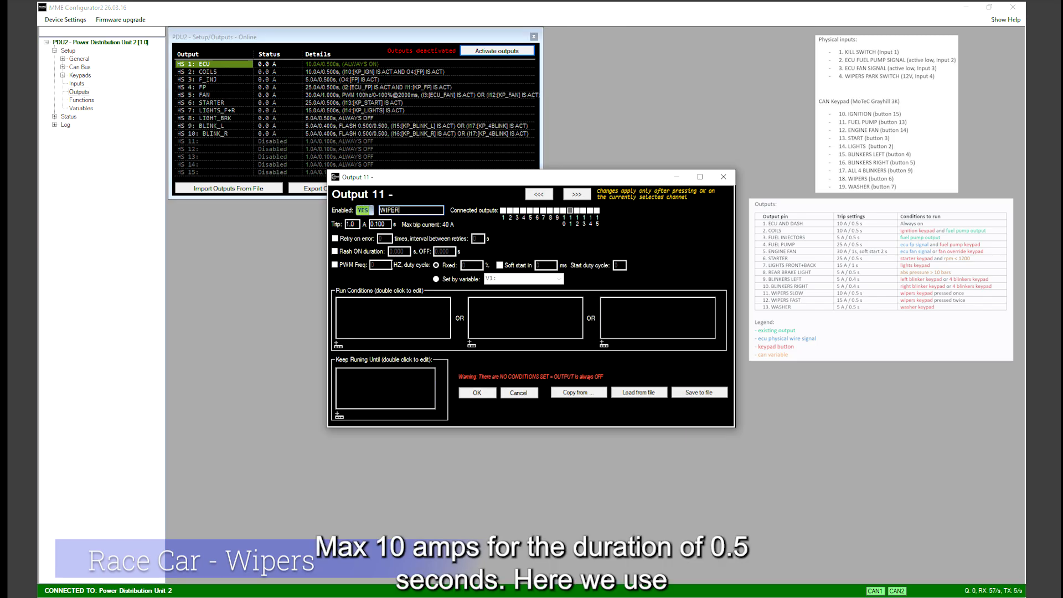
{"action": "type", "text": "S_L"}
- Set output 11's trip settings to 10 A and 0.5 s
{"action": "left_click_drag", "start_coordinate": [356, 225], "coordinate": [291, 224]}
{"action": "type", "text": "10"}
{"action": "key", "text": "Tab"}
{"action": "type", "text": "0.5"}
- Make output 11 run when KP_WIPERS is active with number of presses >= 1 and <= 1, and apply the output settings
{"action": "left_click", "coordinate": [339, 347]}
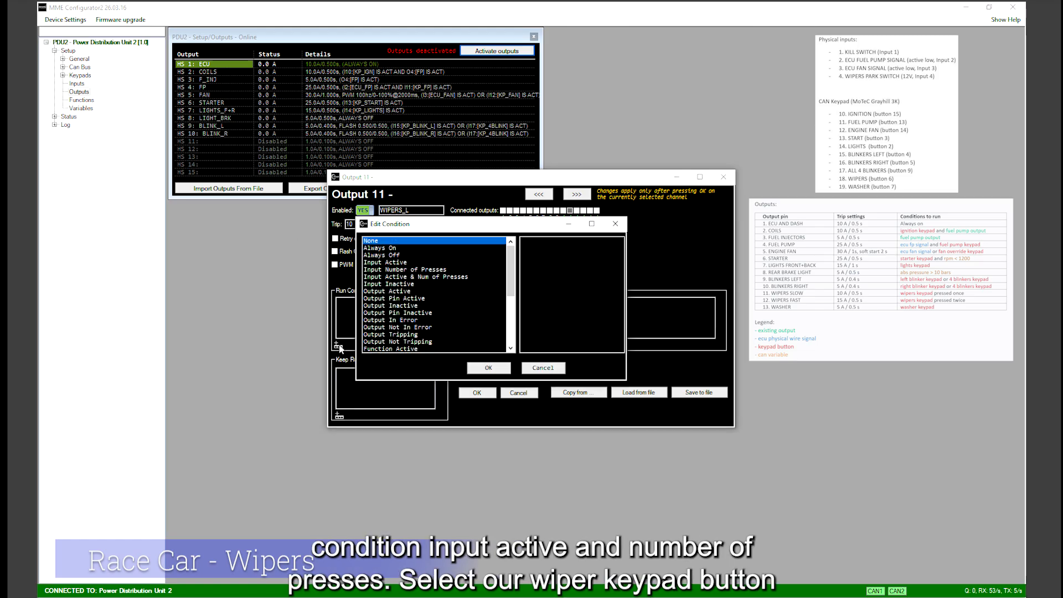
{"action": "left_click", "coordinate": [422, 279]}
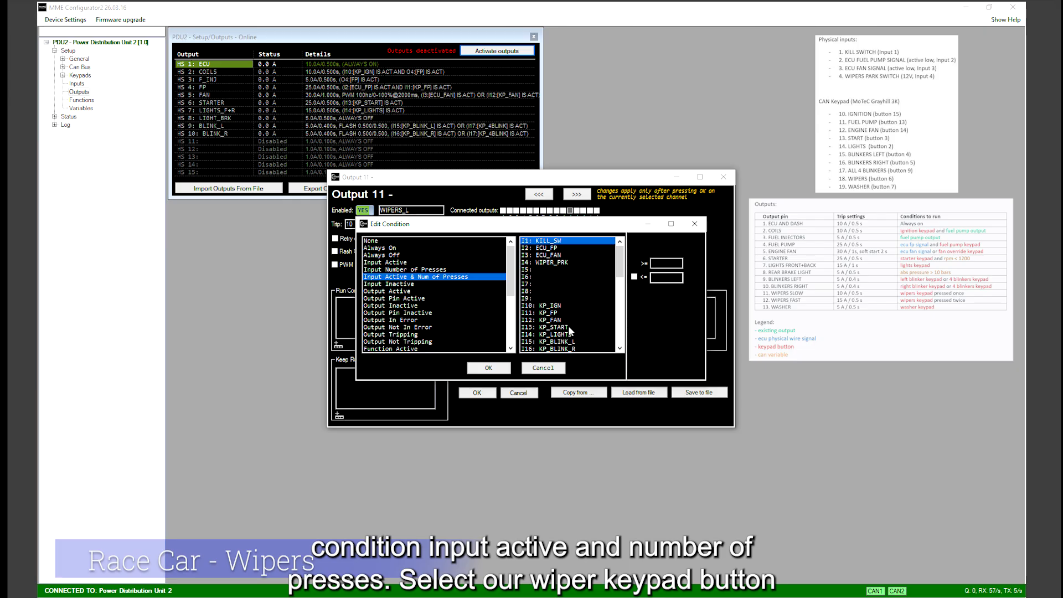
{"action": "left_click_drag", "start_coordinate": [621, 277], "coordinate": [622, 291]}
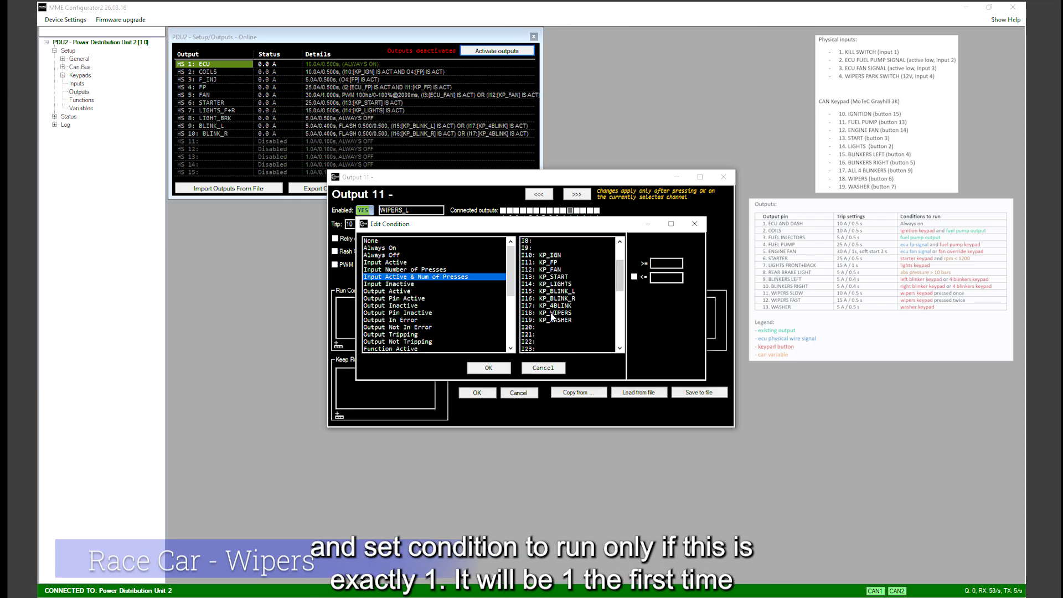
{"action": "left_click", "coordinate": [555, 313]}
{"action": "left_click", "coordinate": [664, 263]}
{"action": "type", "text": "1"}
{"action": "left_click", "coordinate": [634, 276]}
{"action": "left_click", "coordinate": [665, 276]}
{"action": "type", "text": "1"}
{"action": "left_click", "coordinate": [487, 370]}
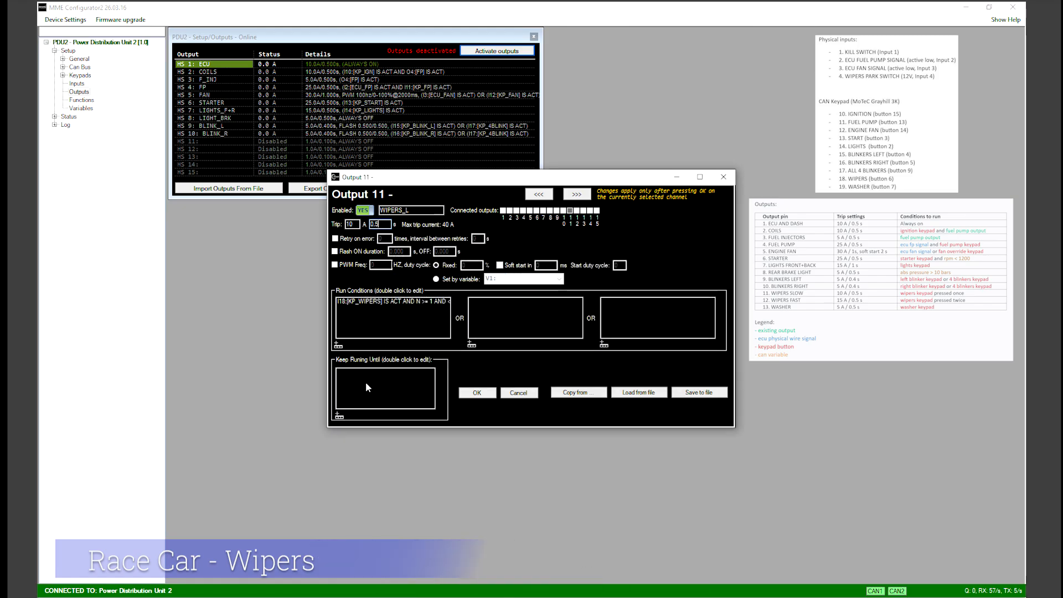
{"action": "left_click", "coordinate": [477, 393]}
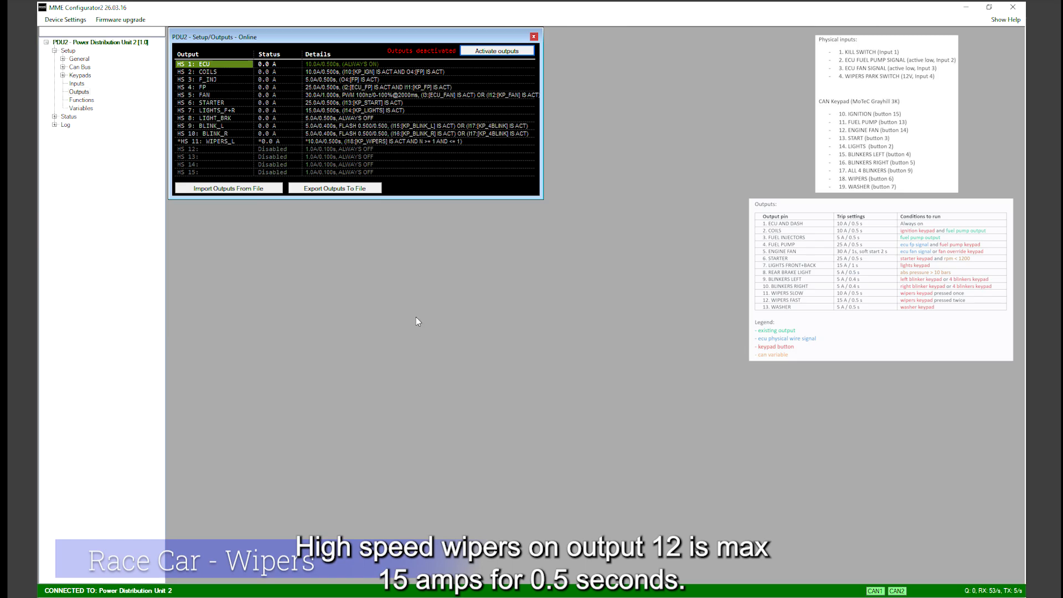
- Enable output 12, name it WIPERS_H and set its trip to 15 A and 0.5 s
{"action": "double_click", "coordinate": [211, 150]}
{"action": "left_click", "coordinate": [366, 210]}
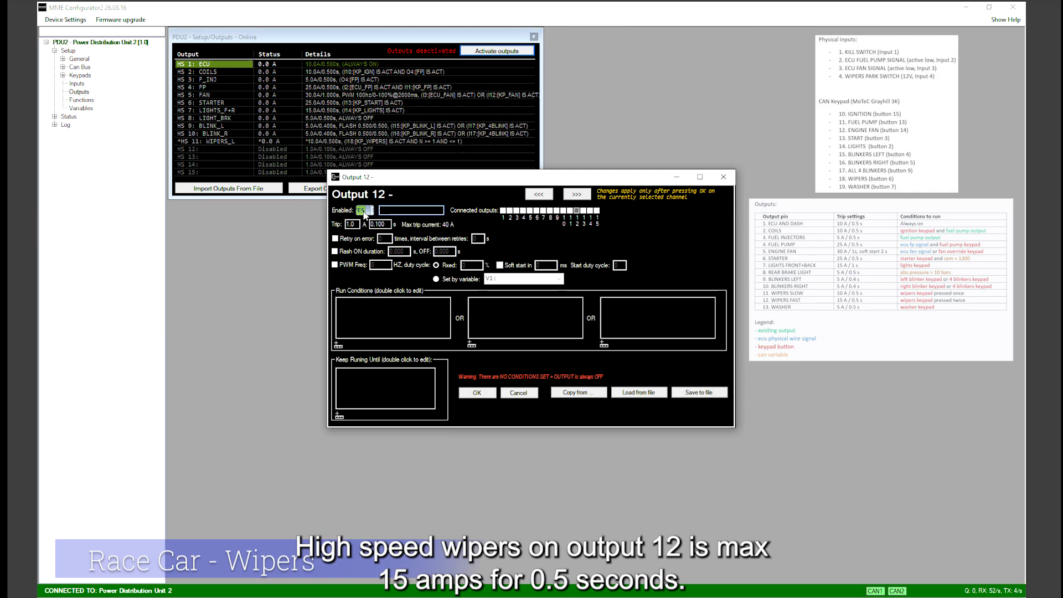
{"action": "type", "text": "WIPERS_H"}
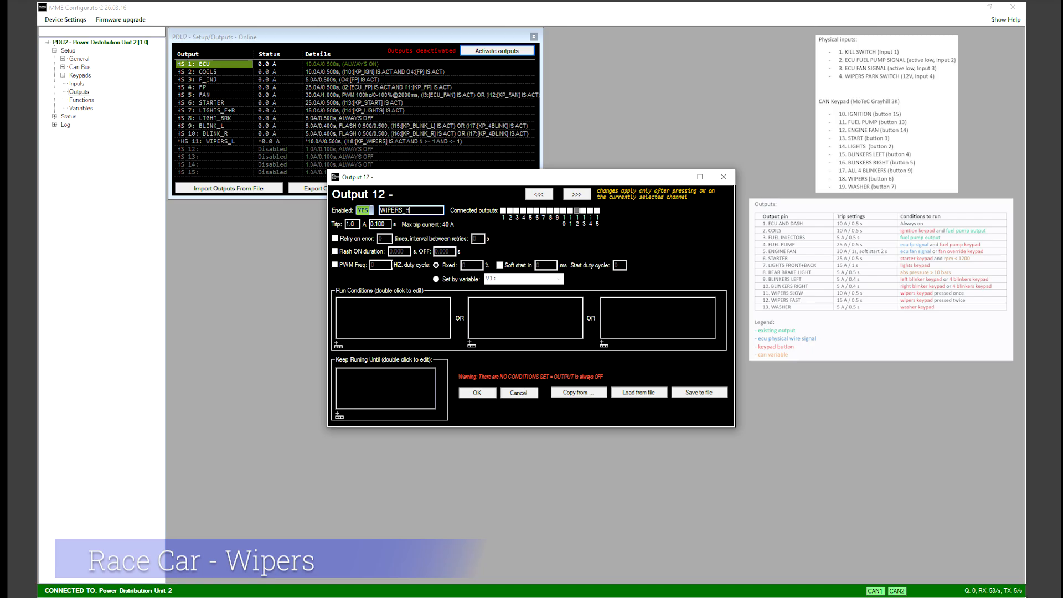
{"action": "double_click", "coordinate": [360, 226]}
{"action": "type", "text": "55"}
{"action": "key", "text": "Tab"}
{"action": "type", "text": "0.5"}
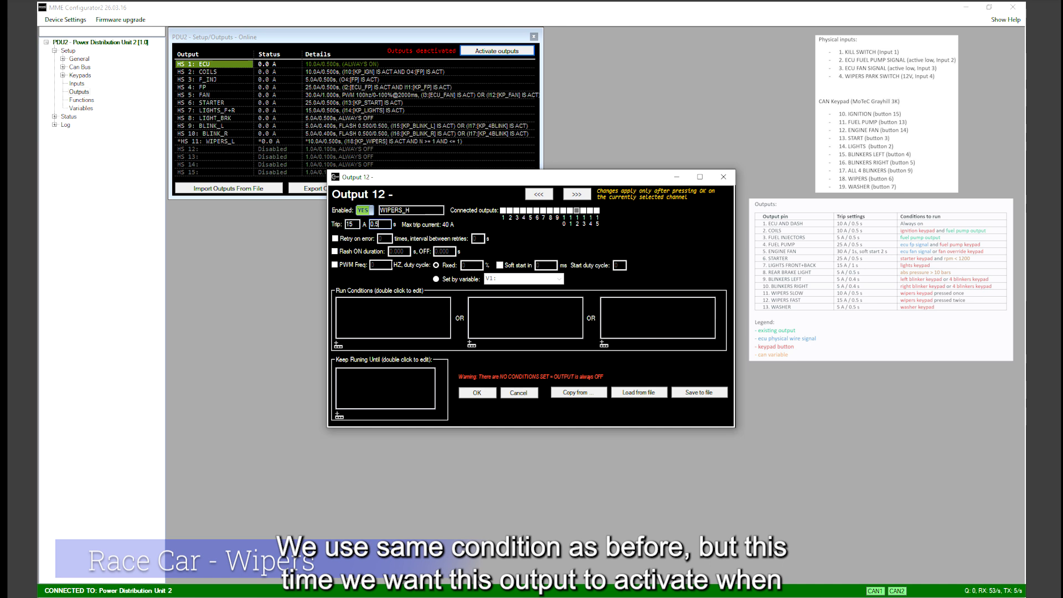
- Add a run condition to output 12 for KP_WIPERS being active with number of presses >= 2 and <= 2
{"action": "left_click", "coordinate": [337, 346]}
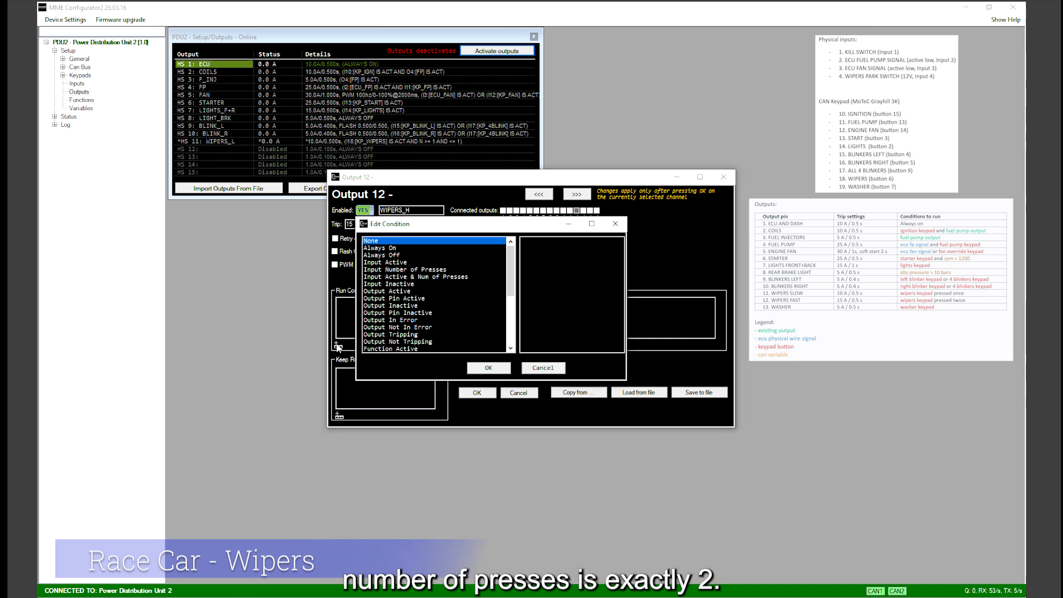
{"action": "left_click", "coordinate": [431, 277]}
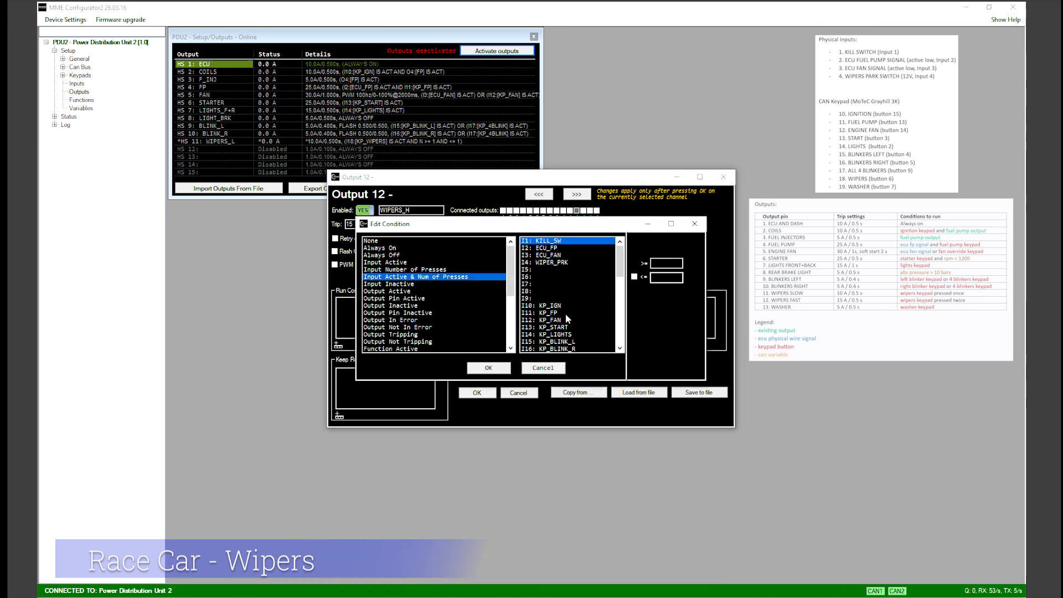
{"action": "left_click_drag", "start_coordinate": [616, 273], "coordinate": [617, 298]}
{"action": "left_click", "coordinate": [552, 269]}
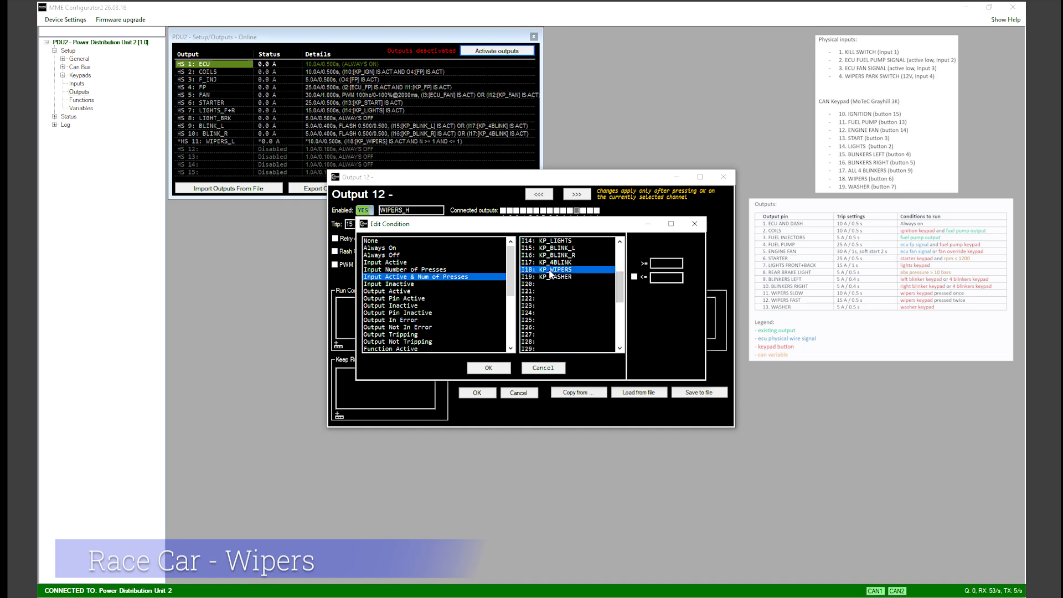
{"action": "left_click", "coordinate": [663, 268]}
{"action": "type", "text": "2"}
{"action": "left_click", "coordinate": [635, 278]}
{"action": "left_click", "coordinate": [666, 278]}
{"action": "type", "text": "2"}
{"action": "left_click", "coordinate": [483, 367]}
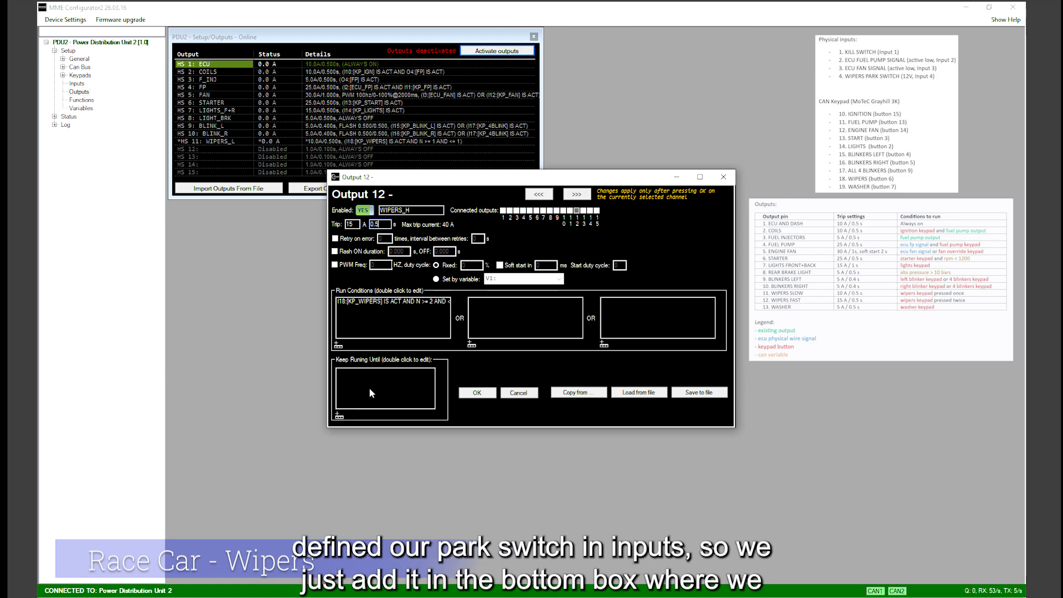
- Keep output 12 running until the WIPER_PRK input is active, and apply the output settings
{"action": "left_click", "coordinate": [340, 416]}
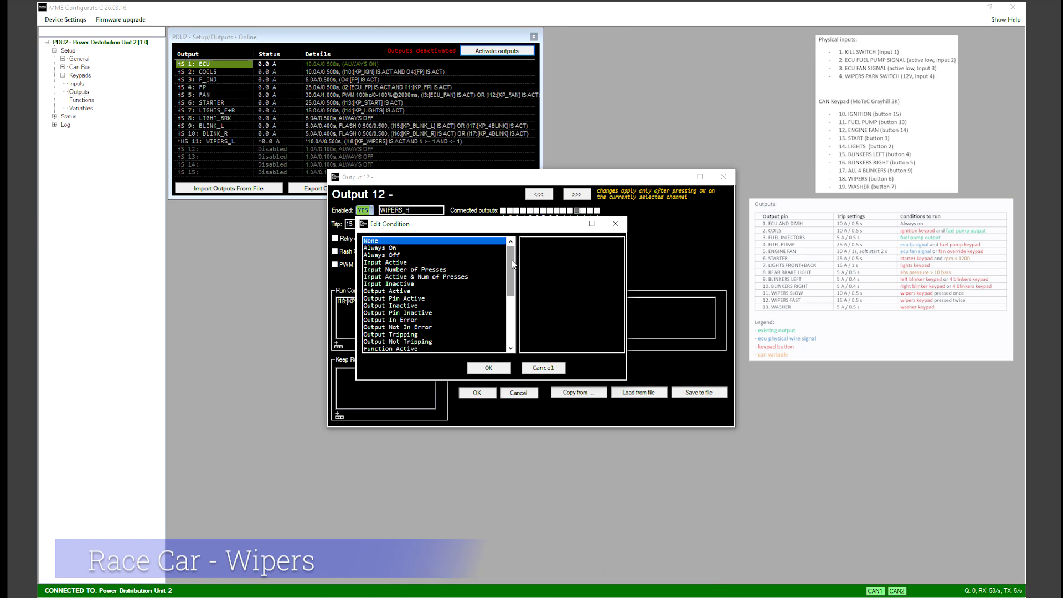
{"action": "left_click", "coordinate": [397, 264]}
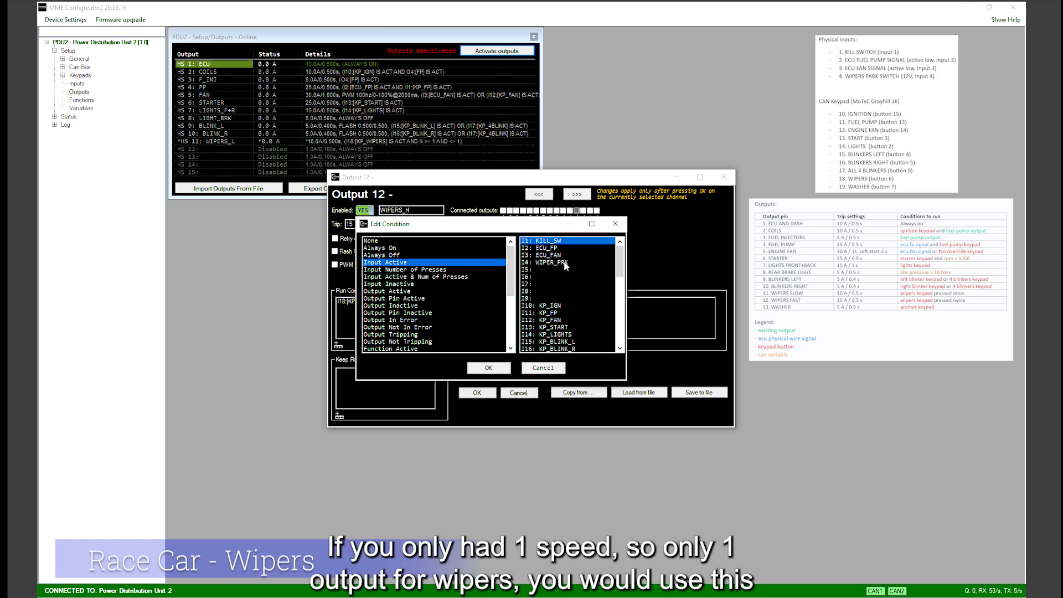
{"action": "left_click", "coordinate": [565, 263]}
{"action": "left_click", "coordinate": [488, 367]}
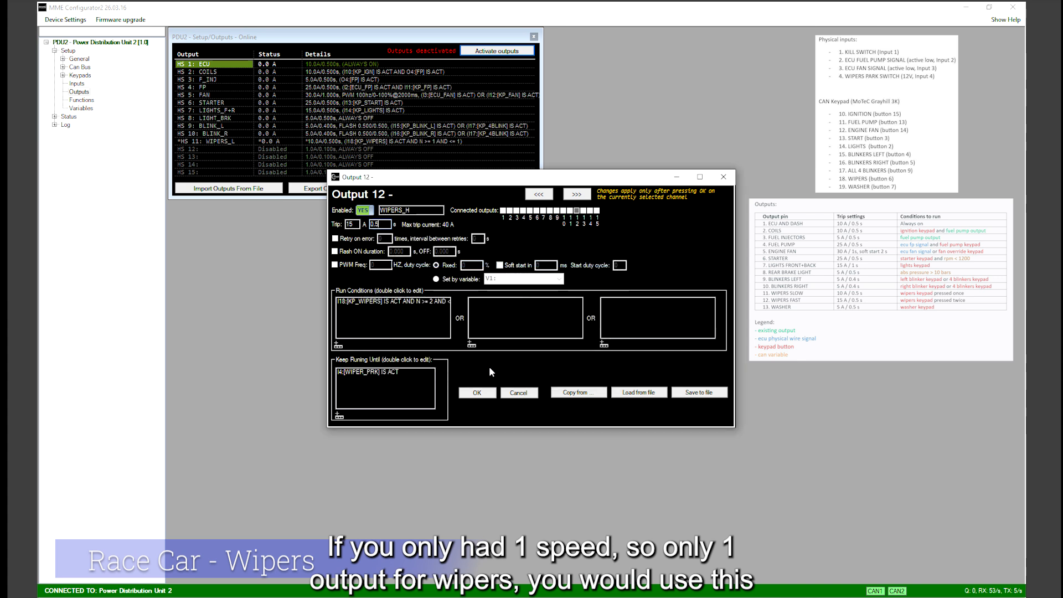
{"action": "left_click", "coordinate": [477, 393]}
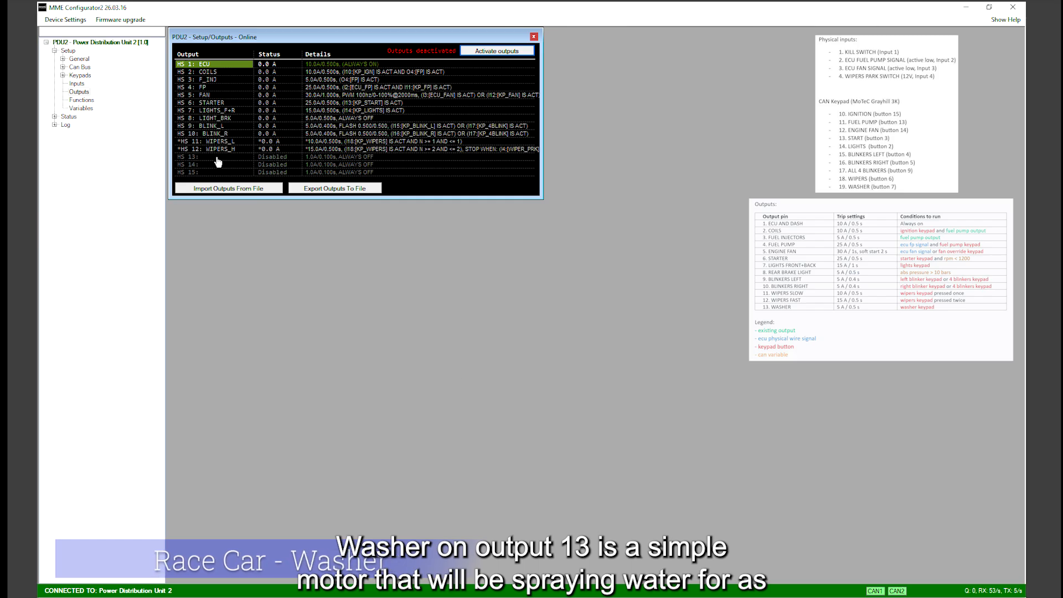
- Enable output 13, name it WASHER and set its trip to 5 A and 0.5 s
{"action": "double_click", "coordinate": [227, 161]}
{"action": "left_click", "coordinate": [366, 210]}
{"action": "type", "text": "WASHER"}
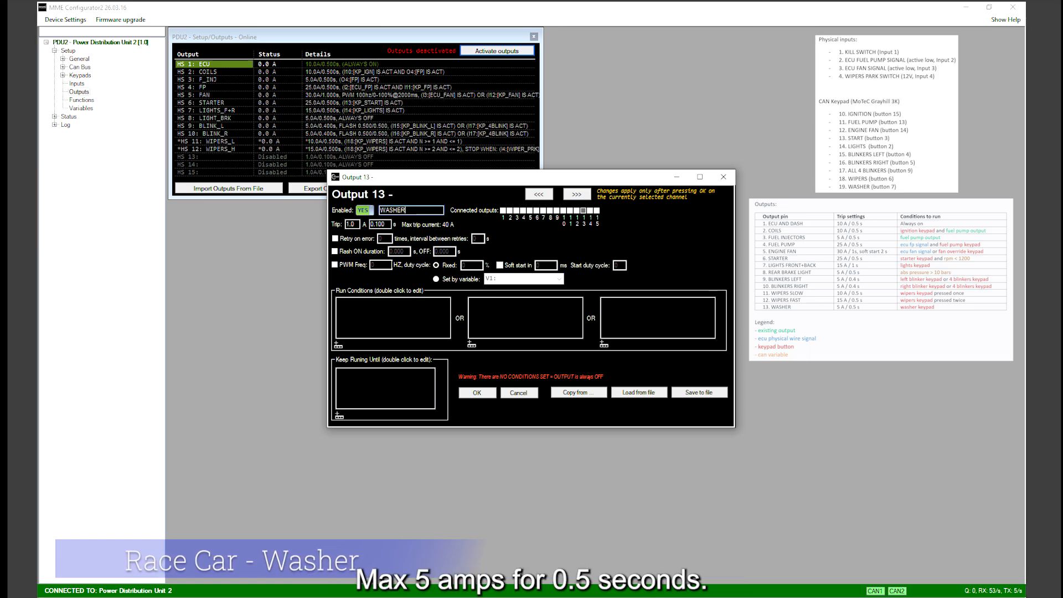
{"action": "key", "text": "Tab"}
{"action": "type", "text": "5"}
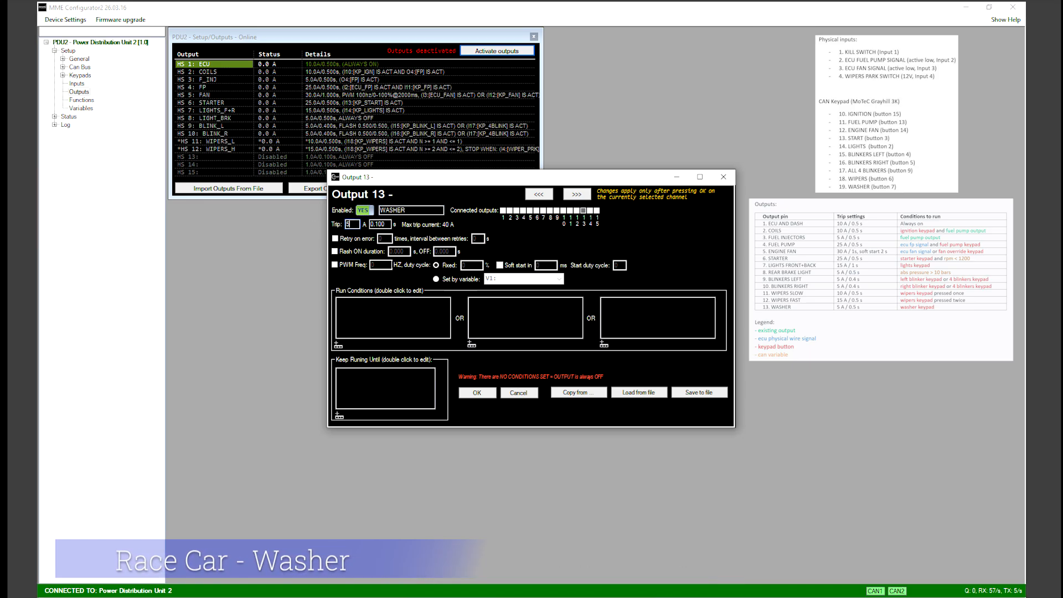
{"action": "key", "text": "Tab"}
{"action": "type", "text": "0"}
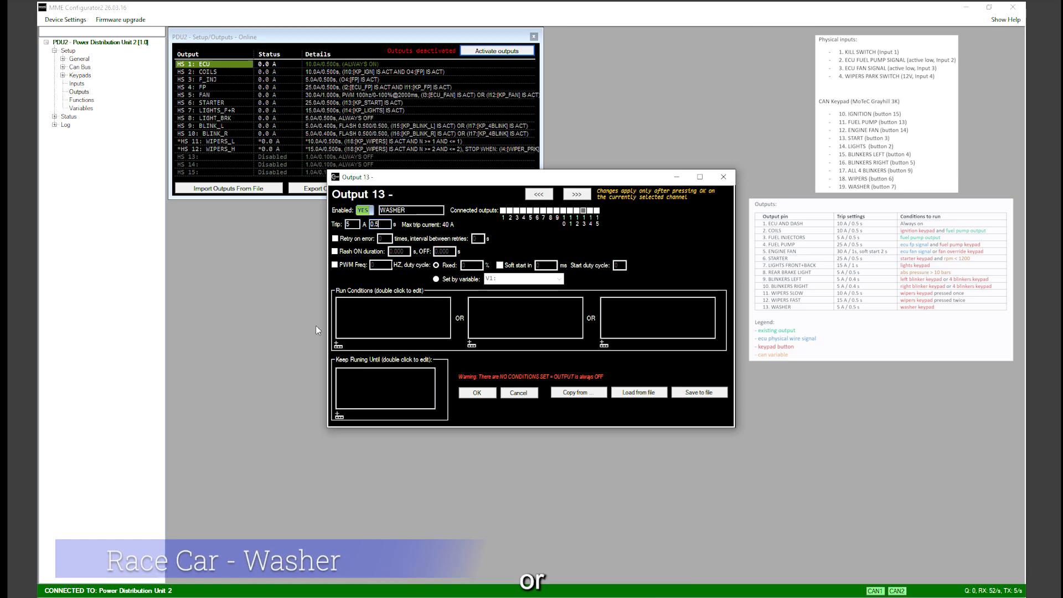
- Add the KP_WASHER input being active as output 13's run condition and apply the output settings
{"action": "left_click", "coordinate": [339, 346]}
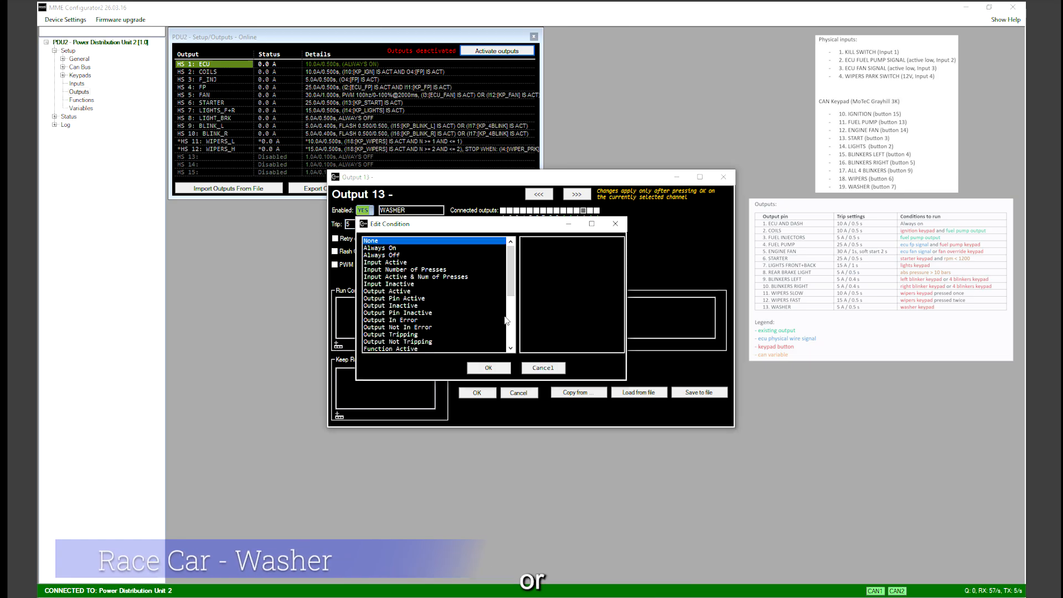
{"action": "left_click", "coordinate": [390, 262]}
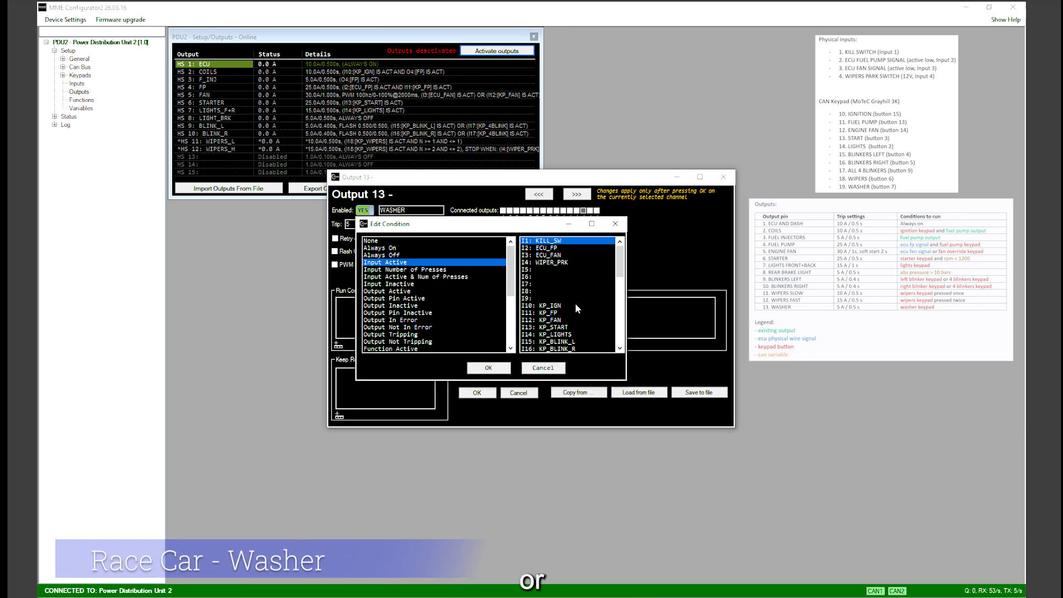
{"action": "left_click_drag", "start_coordinate": [618, 273], "coordinate": [619, 291]}
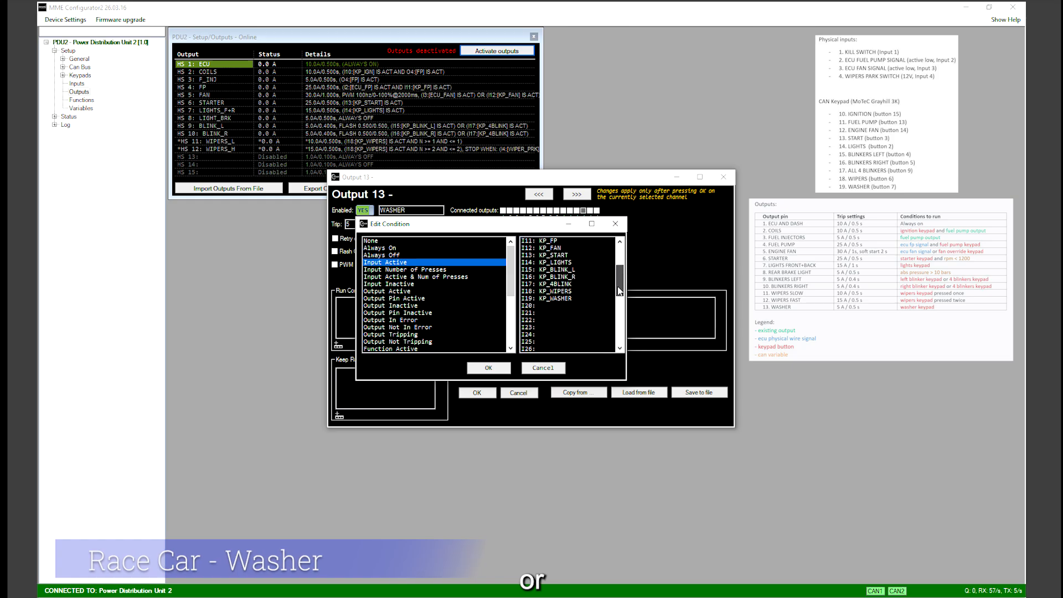
{"action": "left_click", "coordinate": [560, 299]}
{"action": "left_click", "coordinate": [489, 368]}
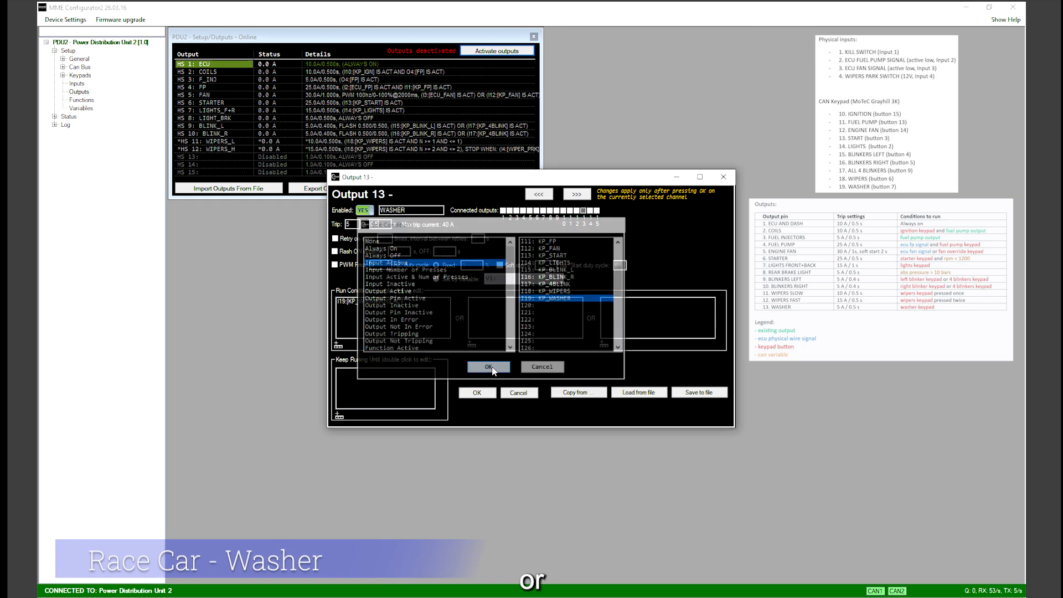
{"action": "left_click", "coordinate": [476, 394]}
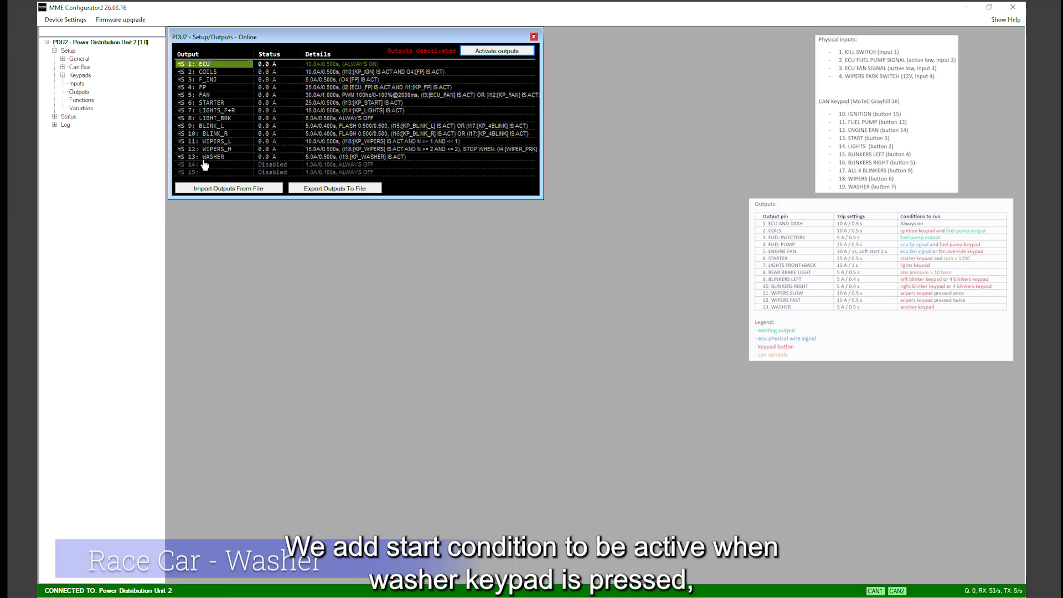
- Keep output 13 running until the duration after the WASHER output activated is >= 1.9 s, and apply it
{"action": "double_click", "coordinate": [214, 158]}
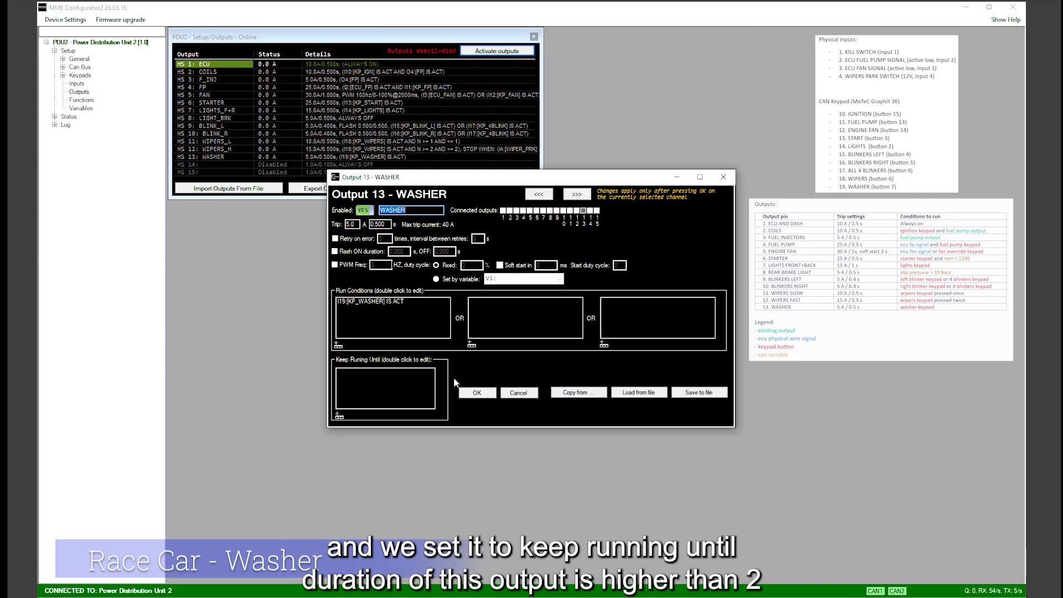
{"action": "left_click", "coordinate": [338, 415]}
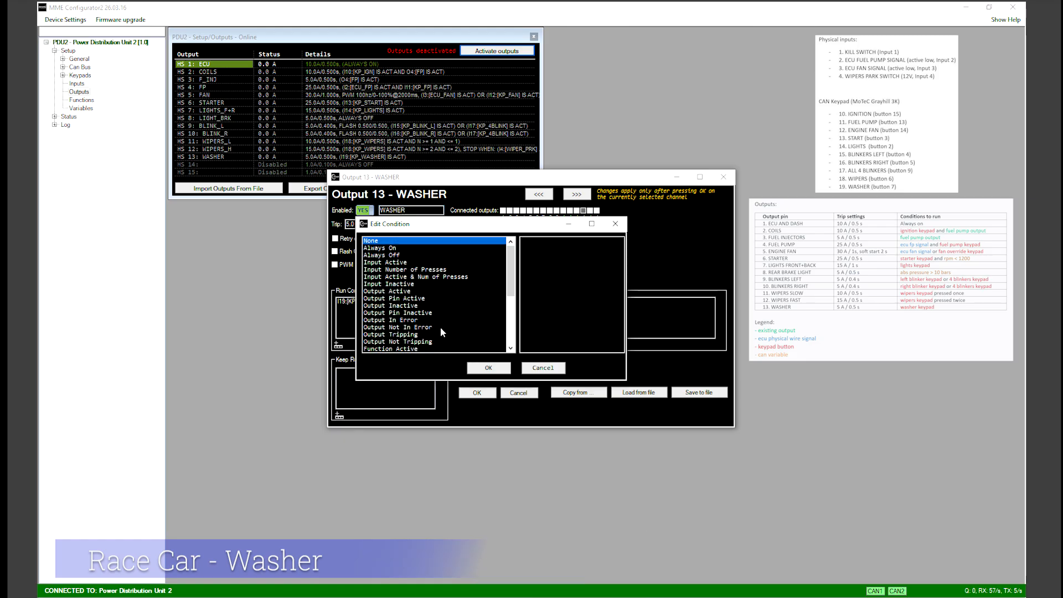
{"action": "left_click_drag", "start_coordinate": [511, 271], "coordinate": [511, 324]}
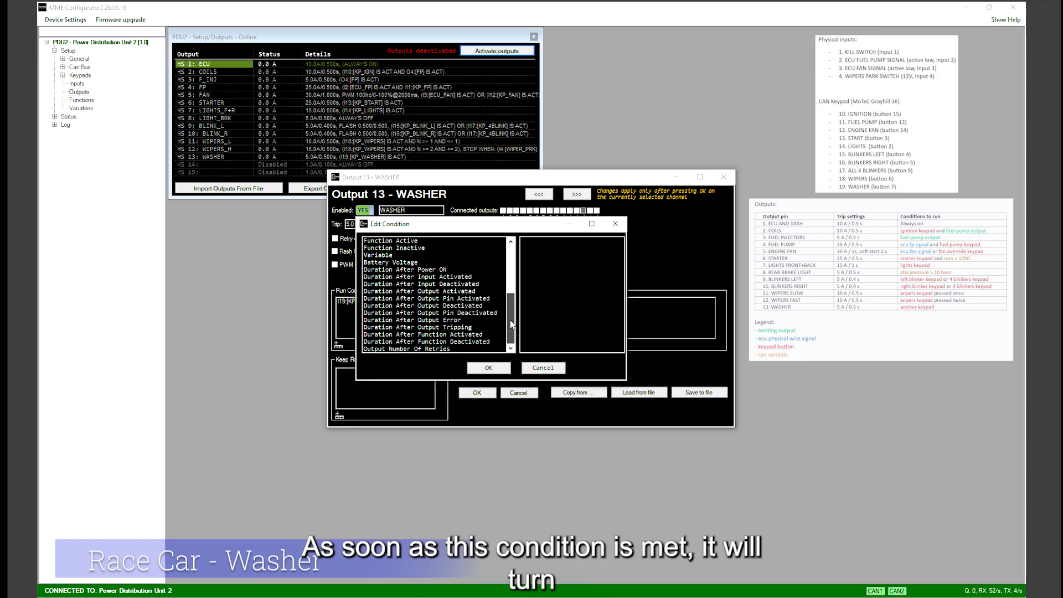
{"action": "left_click", "coordinate": [450, 293]}
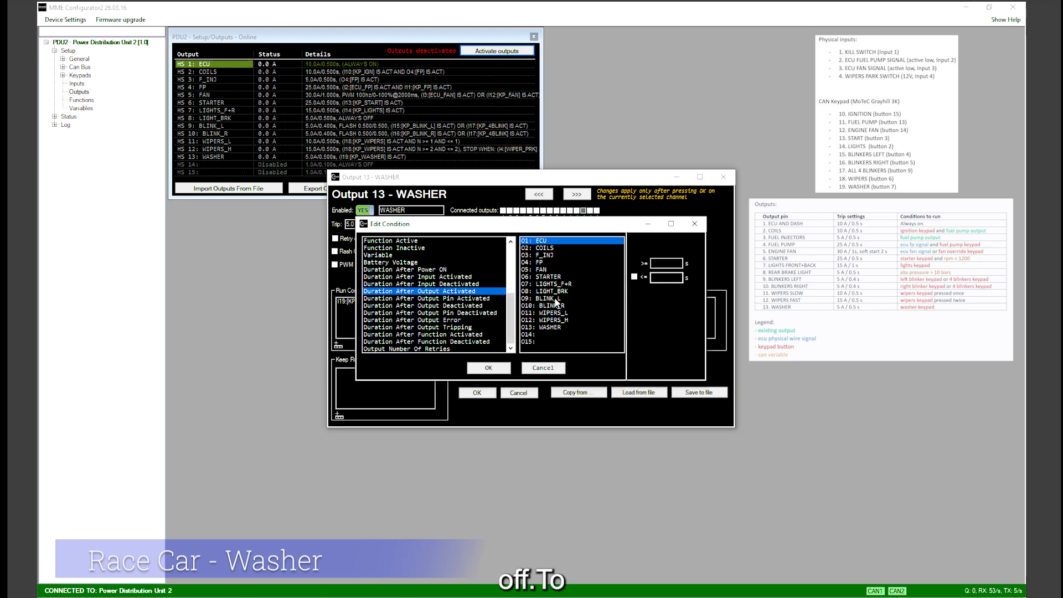
{"action": "left_click", "coordinate": [556, 329]}
{"action": "left_click", "coordinate": [667, 265]}
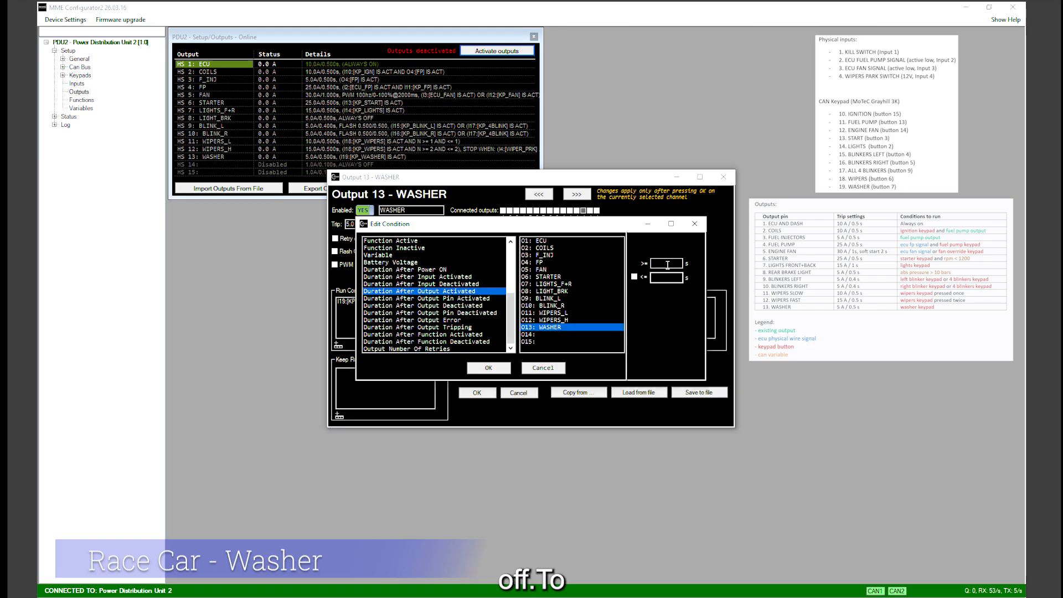
{"action": "type", "text": "1."}
{"action": "left_click", "coordinate": [495, 369]}
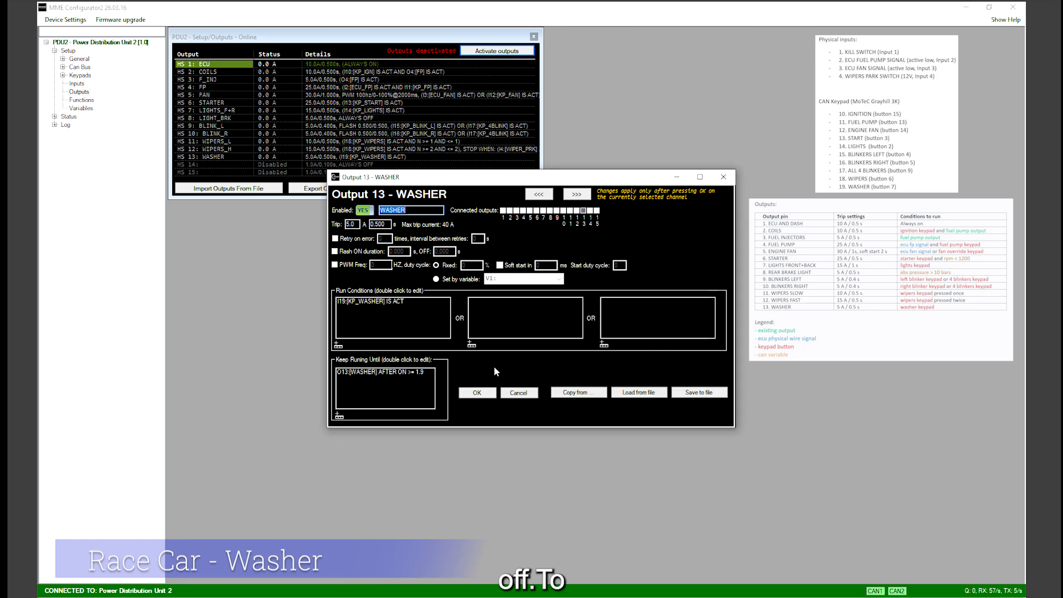
{"action": "left_click", "coordinate": [477, 393]}
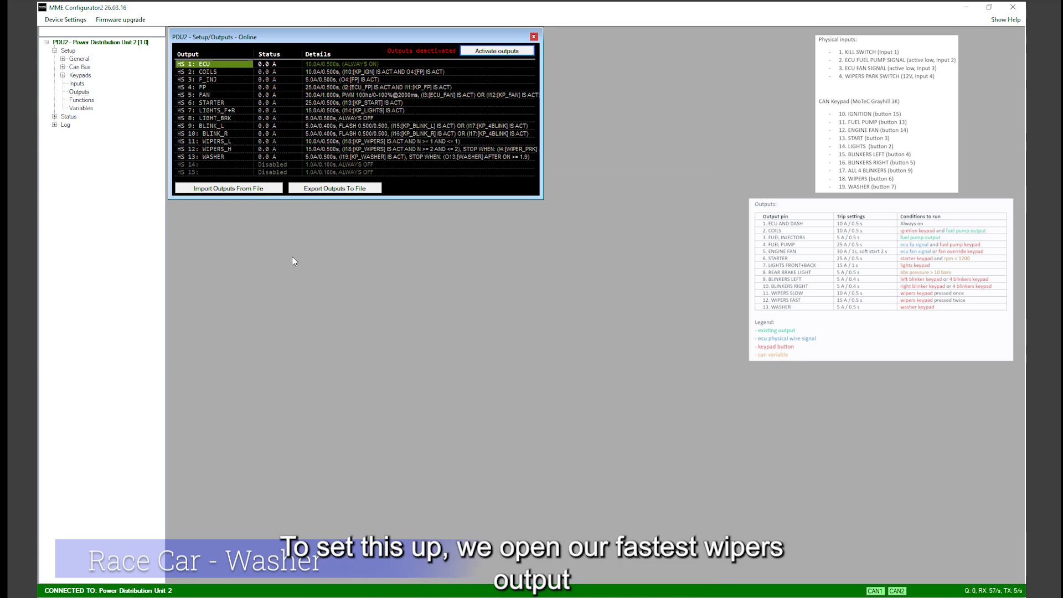
- Add the duration after the WASHER output activated being >= 1.9 s as output 12's second alternative run condition and apply it
{"action": "double_click", "coordinate": [212, 150]}
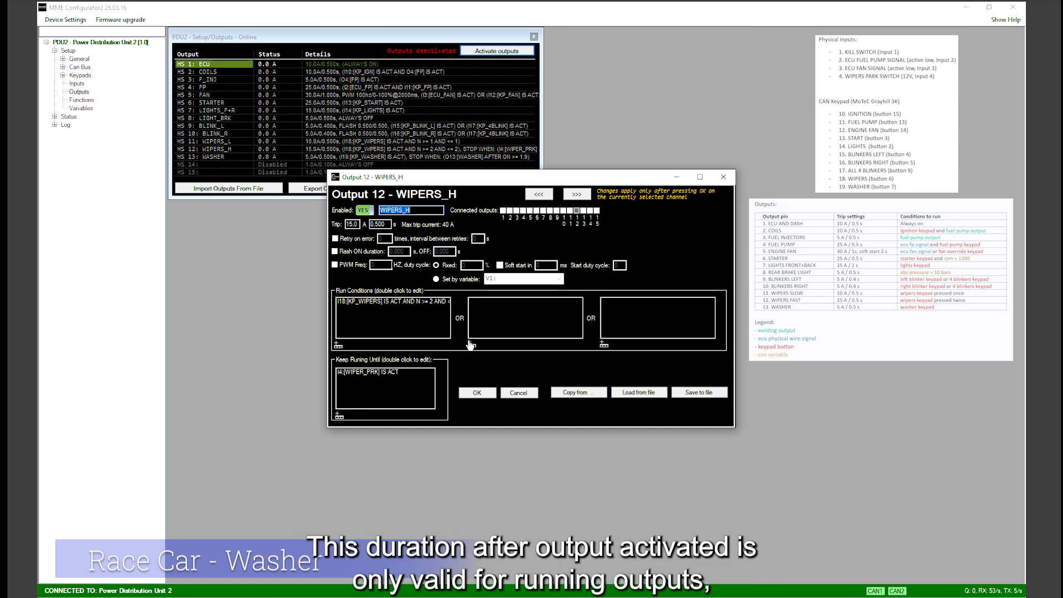
{"action": "left_click", "coordinate": [470, 344]}
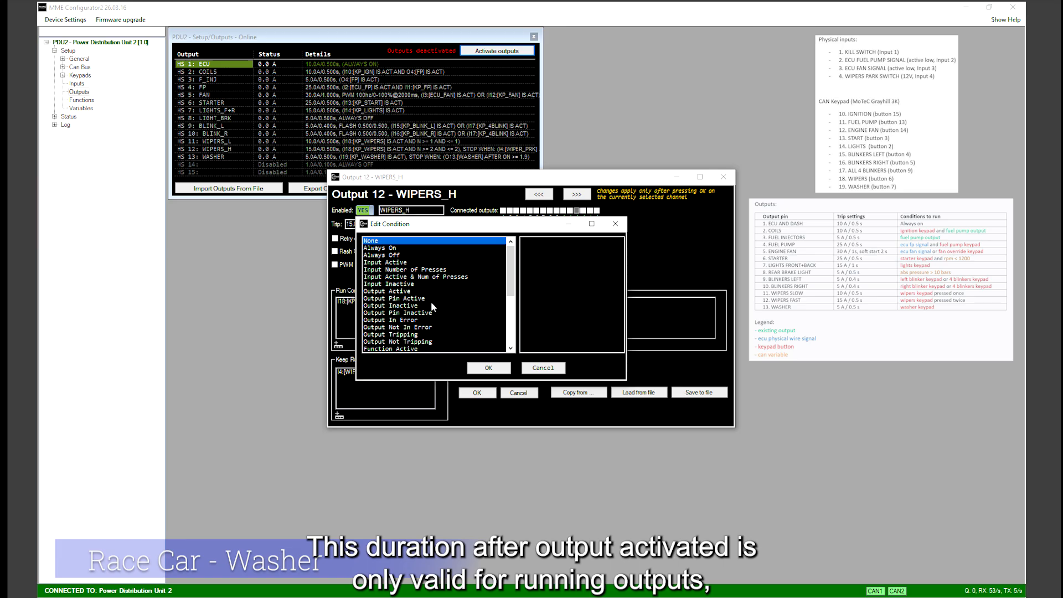
{"action": "left_click_drag", "start_coordinate": [510, 272], "coordinate": [514, 319]}
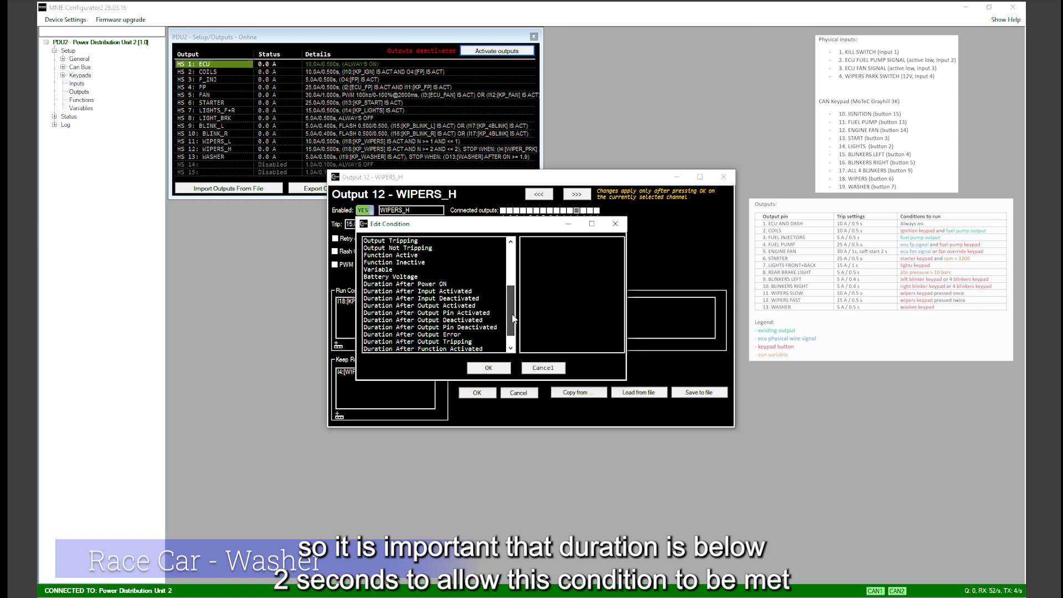
{"action": "left_click", "coordinate": [442, 308]}
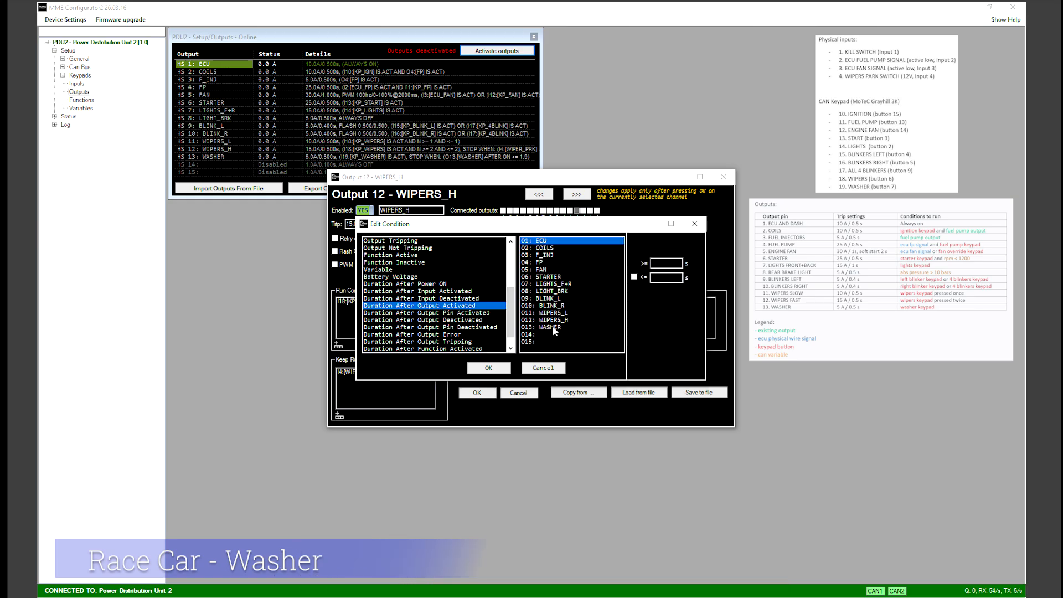
{"action": "left_click", "coordinate": [553, 328]}
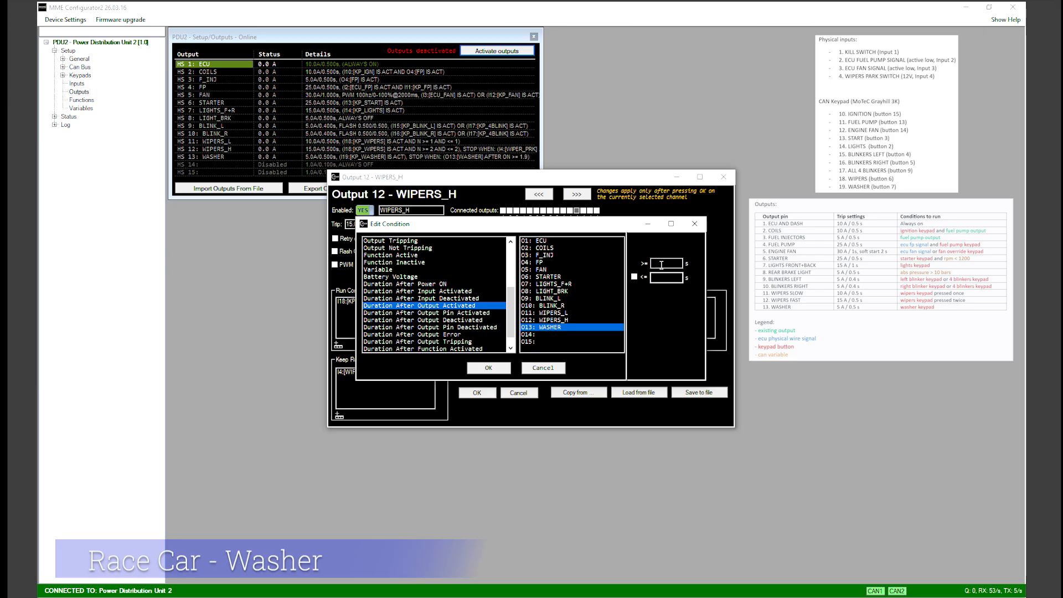
{"action": "type", "text": "1.9"}
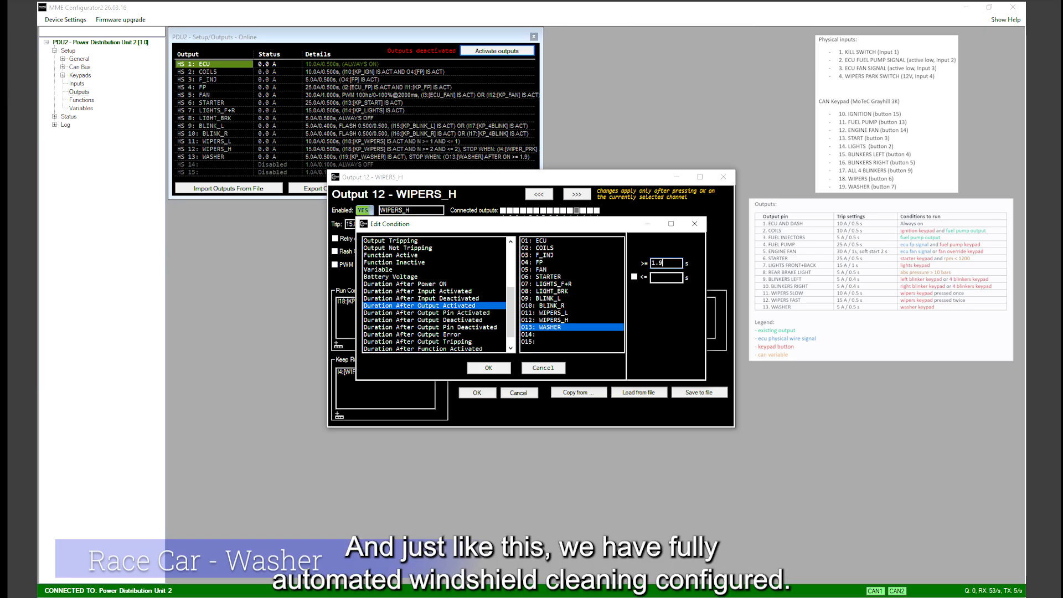
{"action": "left_click", "coordinate": [481, 369]}
{"action": "left_click", "coordinate": [477, 394]}
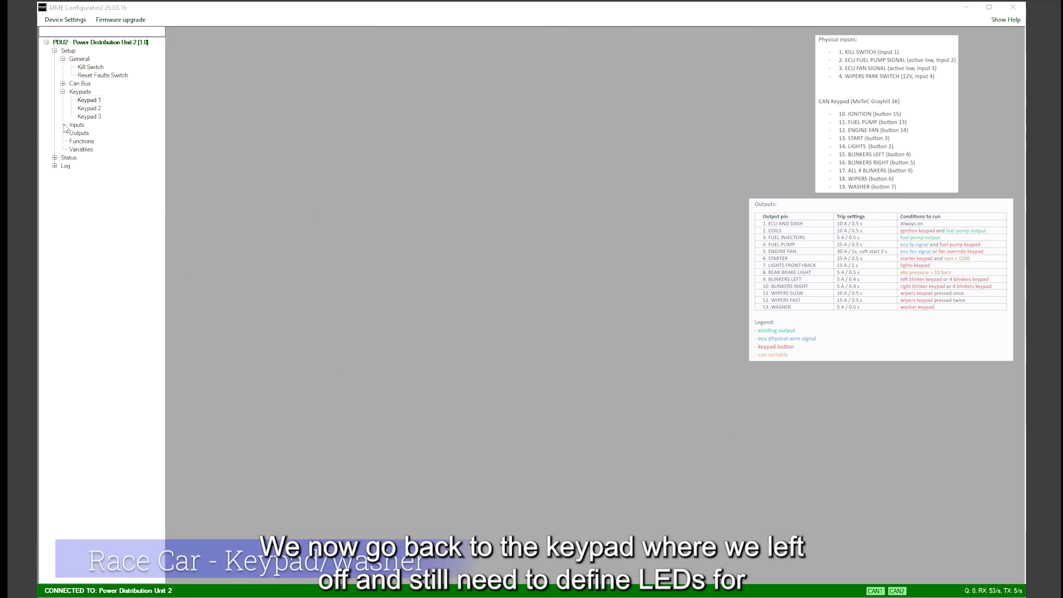
- Set the steady ON condition of Keypad 1's indicator B7/L1 to the WASHER output being active
{"action": "double_click", "coordinate": [92, 101]}
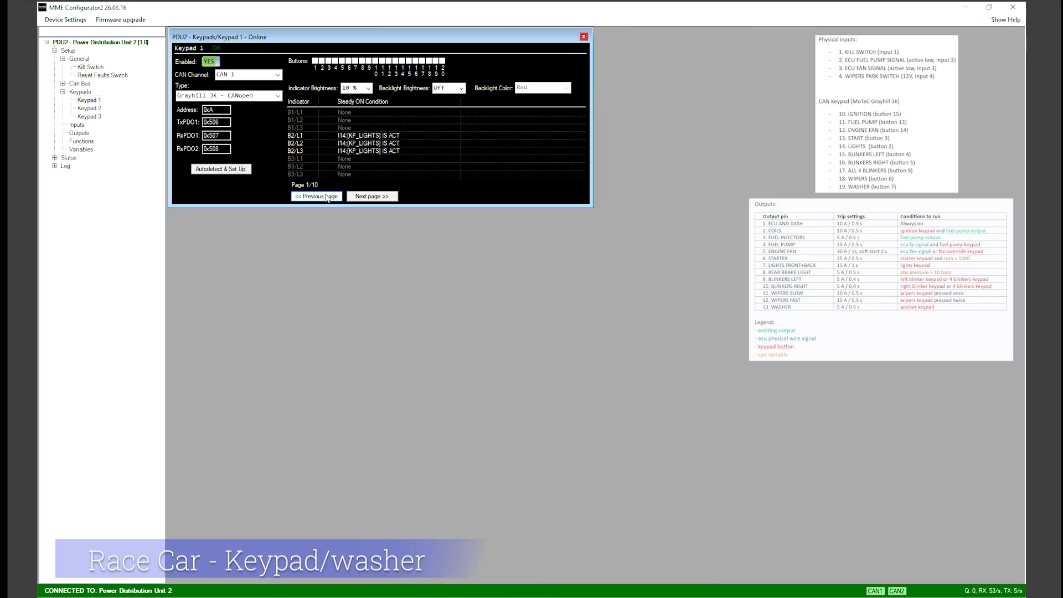
{"action": "left_click", "coordinate": [377, 199]}
{"action": "left_click", "coordinate": [365, 197]}
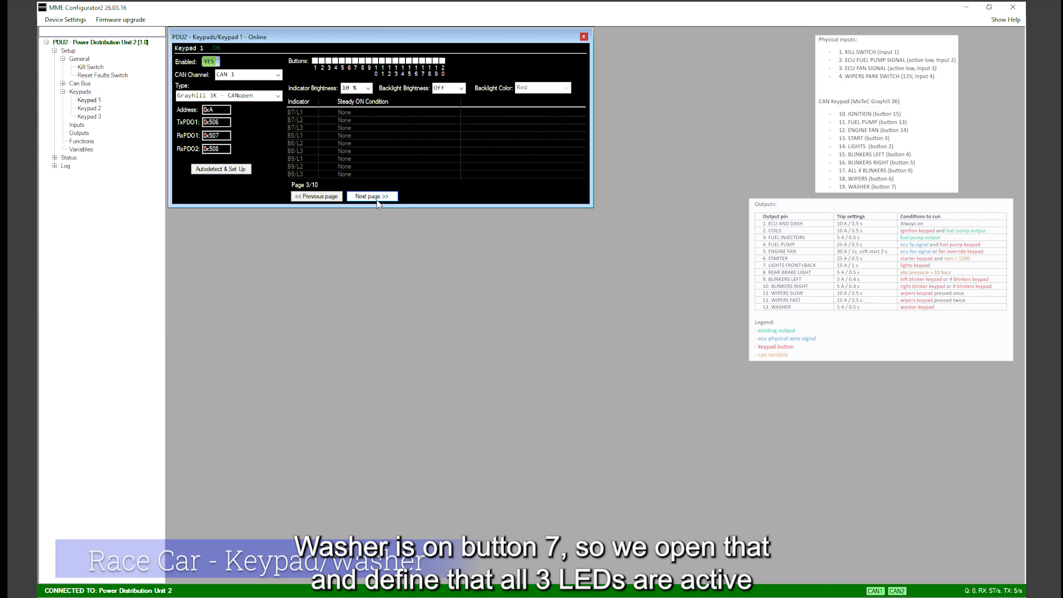
{"action": "double_click", "coordinate": [345, 115]}
{"action": "left_click", "coordinate": [398, 291]}
{"action": "left_click", "coordinate": [551, 328]}
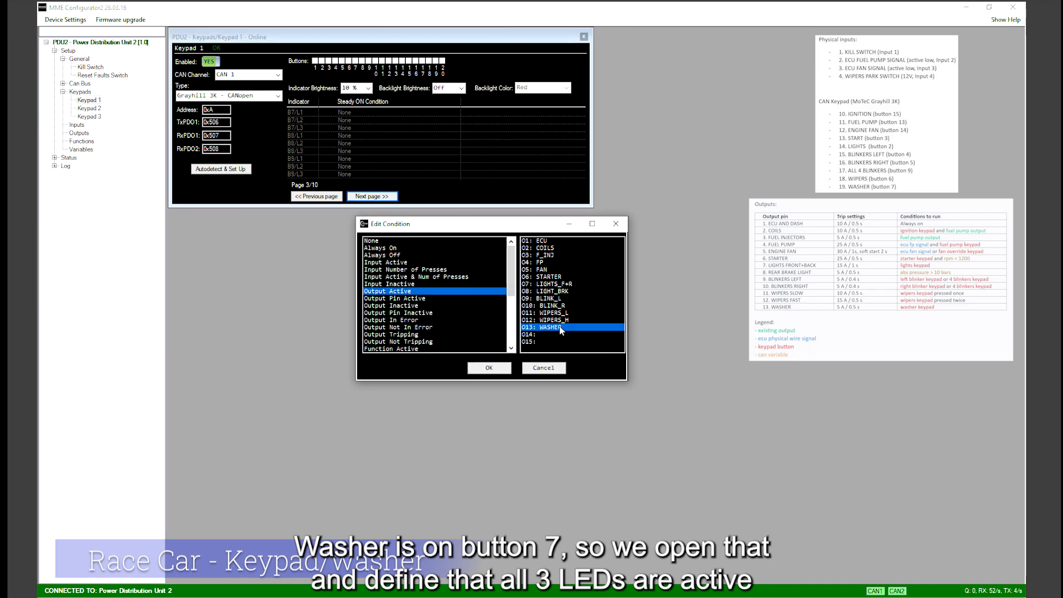
{"action": "left_click", "coordinate": [489, 368]}
- Set the steady ON conditions of indicators B7/L2 and B7/L3 to the WASHER output being active
{"action": "double_click", "coordinate": [344, 121]}
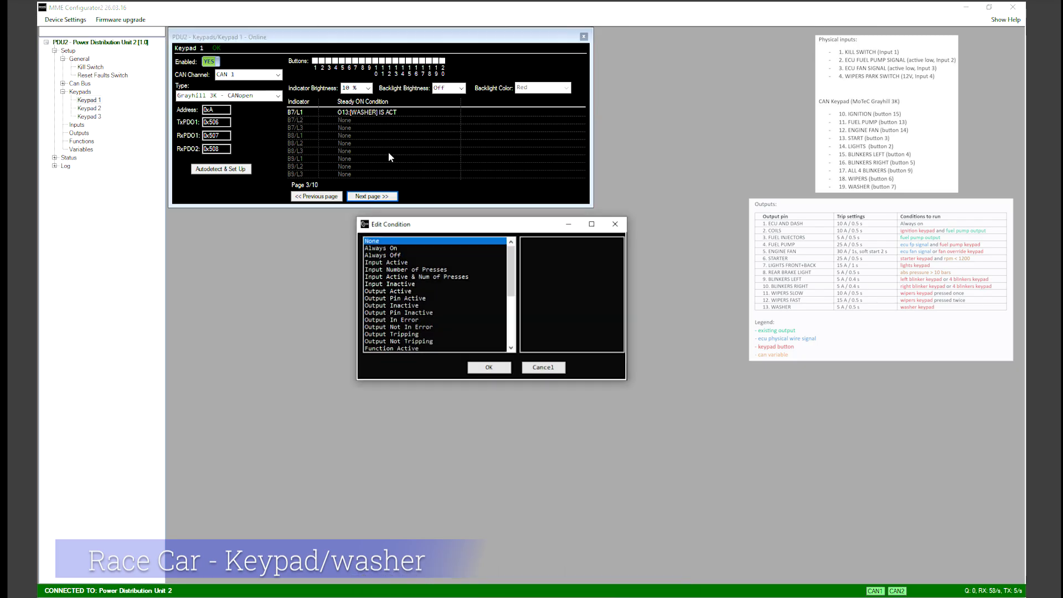
{"action": "left_click", "coordinate": [394, 292]}
{"action": "left_click", "coordinate": [547, 328]}
{"action": "left_click", "coordinate": [489, 368]}
{"action": "double_click", "coordinate": [344, 128]}
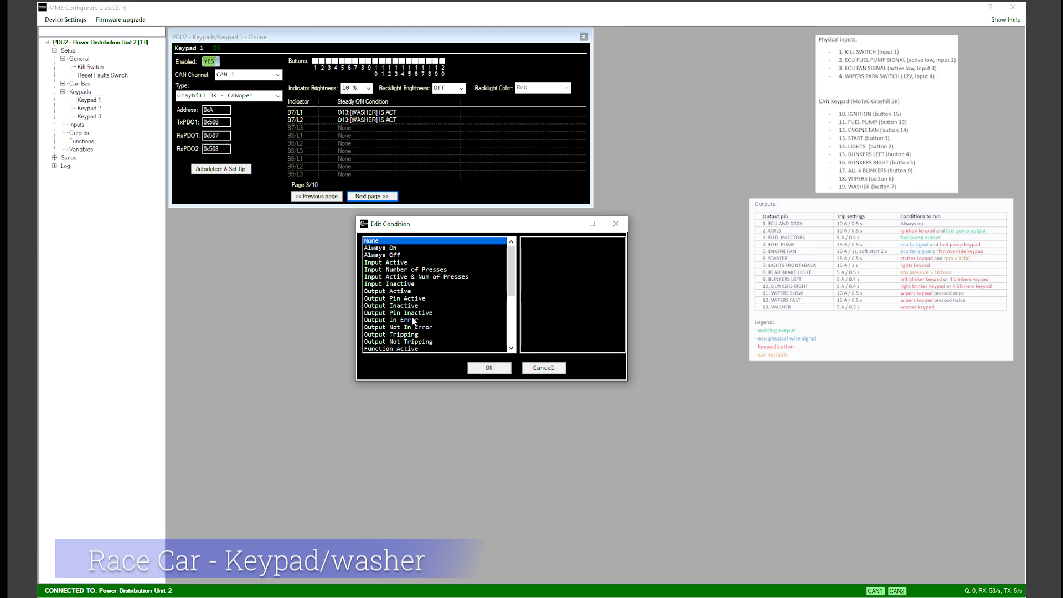
{"action": "left_click", "coordinate": [396, 292]}
{"action": "left_click", "coordinate": [548, 327]}
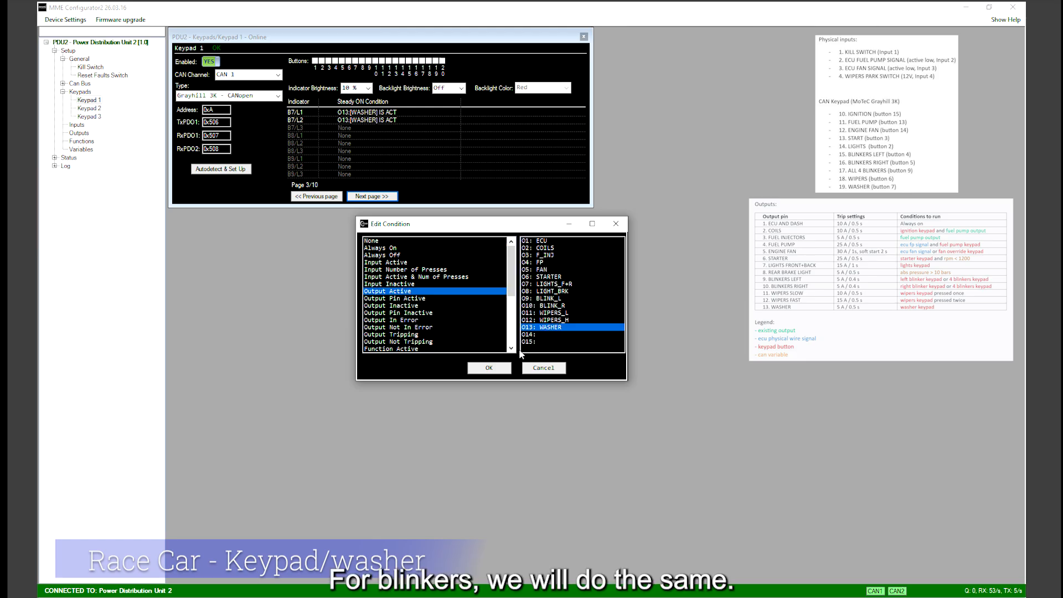
{"action": "left_click", "coordinate": [490, 368]}
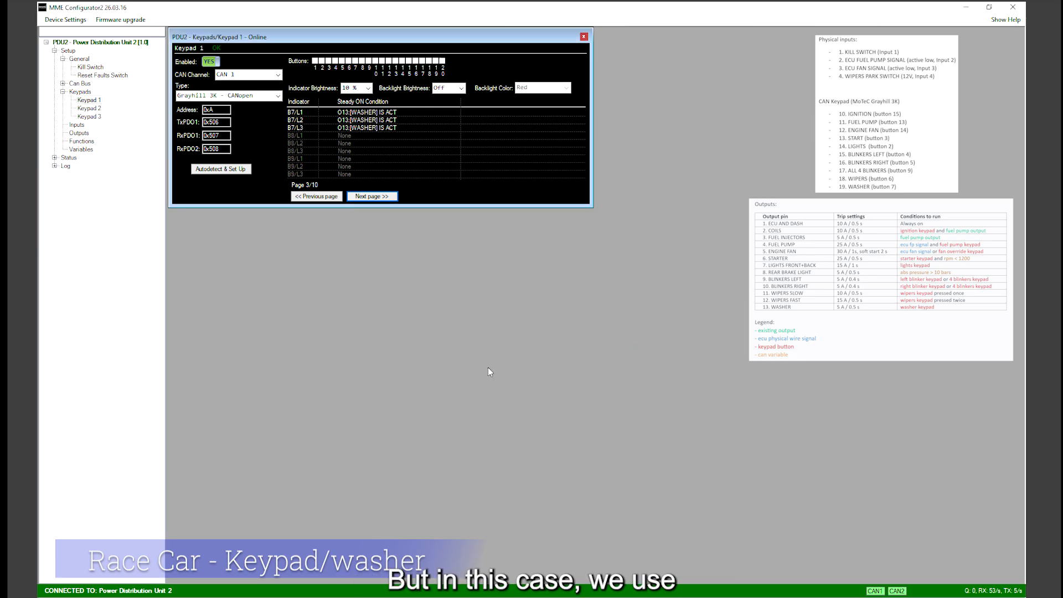
- Set the steady ON condition of Keypad 1's indicator B4/L1 to the BLINK_L output pin being active
{"action": "left_click", "coordinate": [316, 197]}
{"action": "left_click", "coordinate": [316, 196]}
{"action": "left_click", "coordinate": [363, 197]}
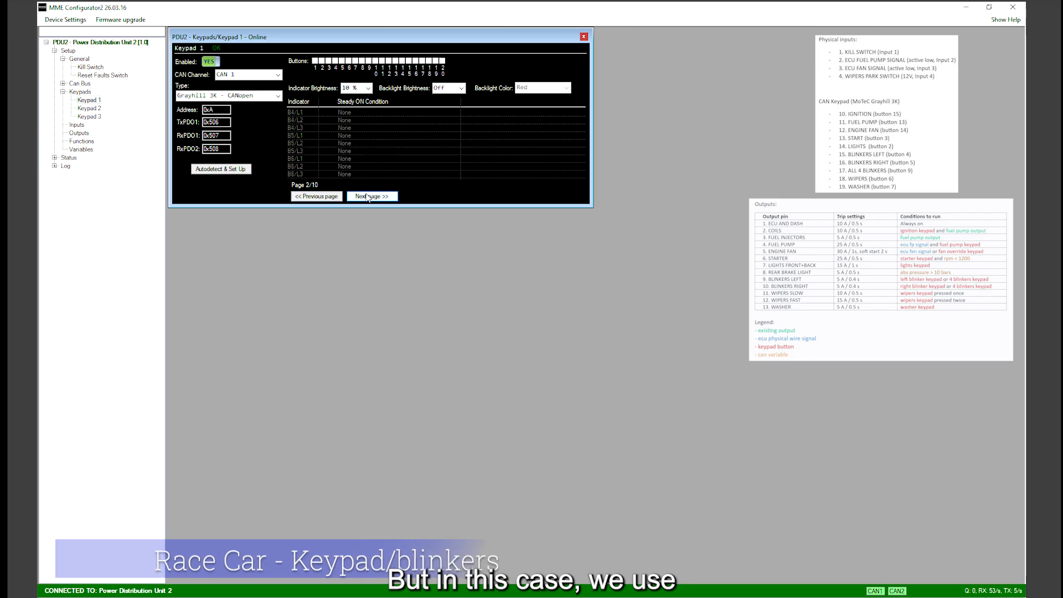
{"action": "double_click", "coordinate": [341, 113]}
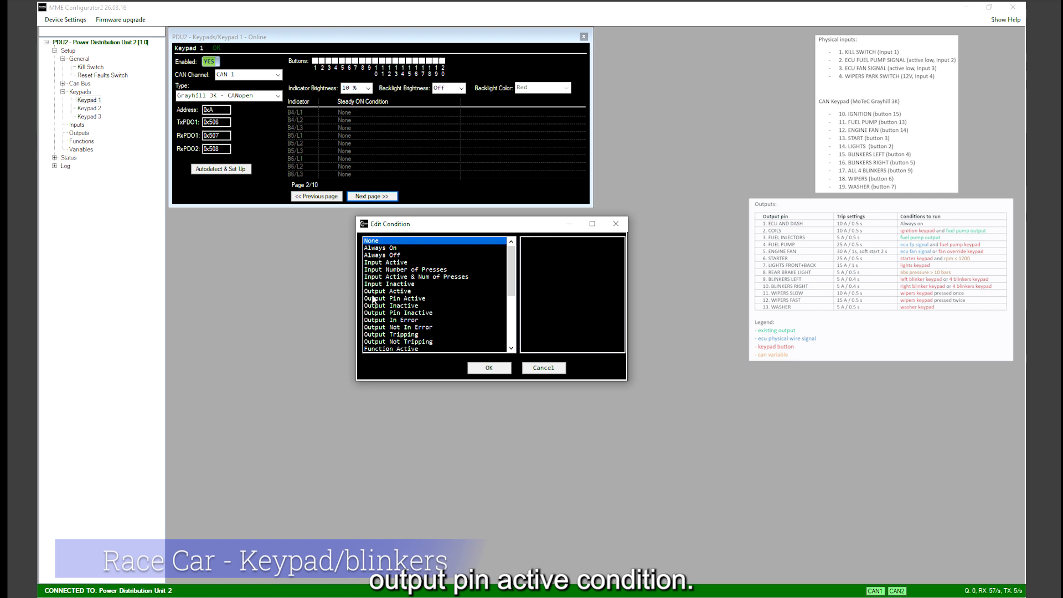
{"action": "left_click", "coordinate": [374, 299]}
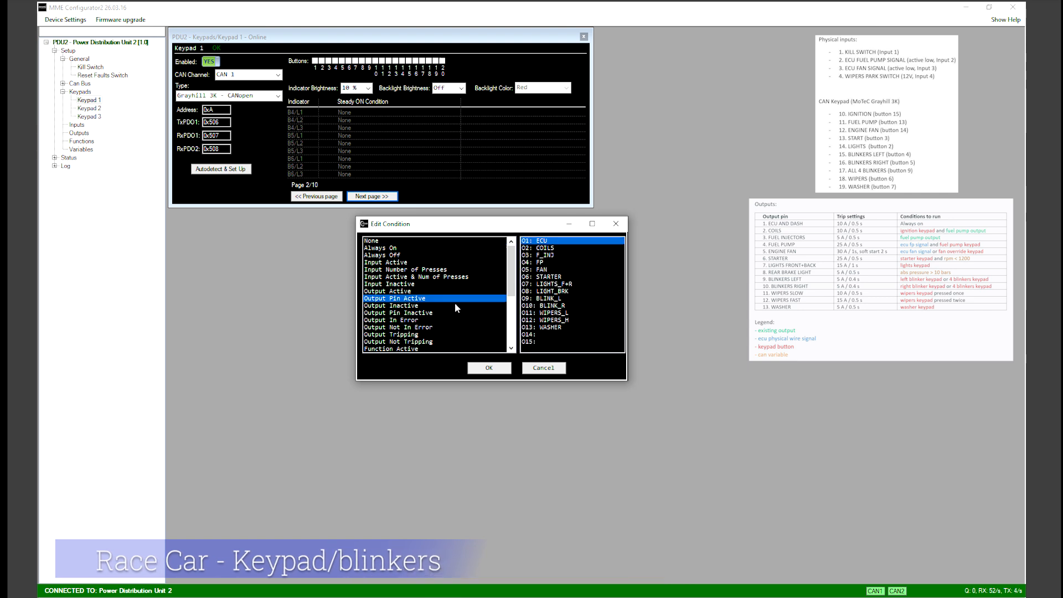
{"action": "left_click", "coordinate": [553, 299]}
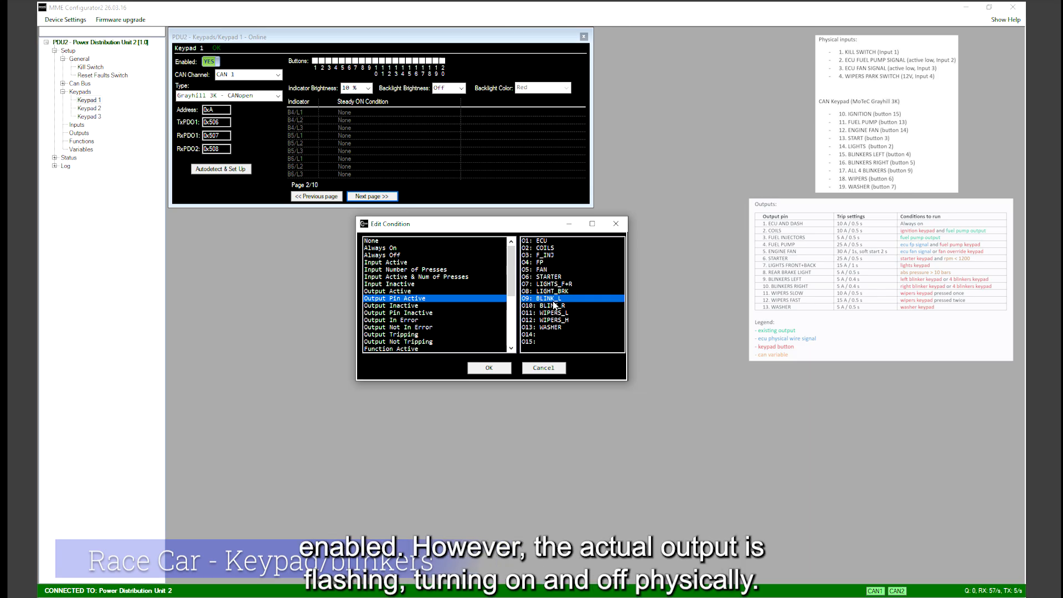
{"action": "left_click", "coordinate": [491, 370]}
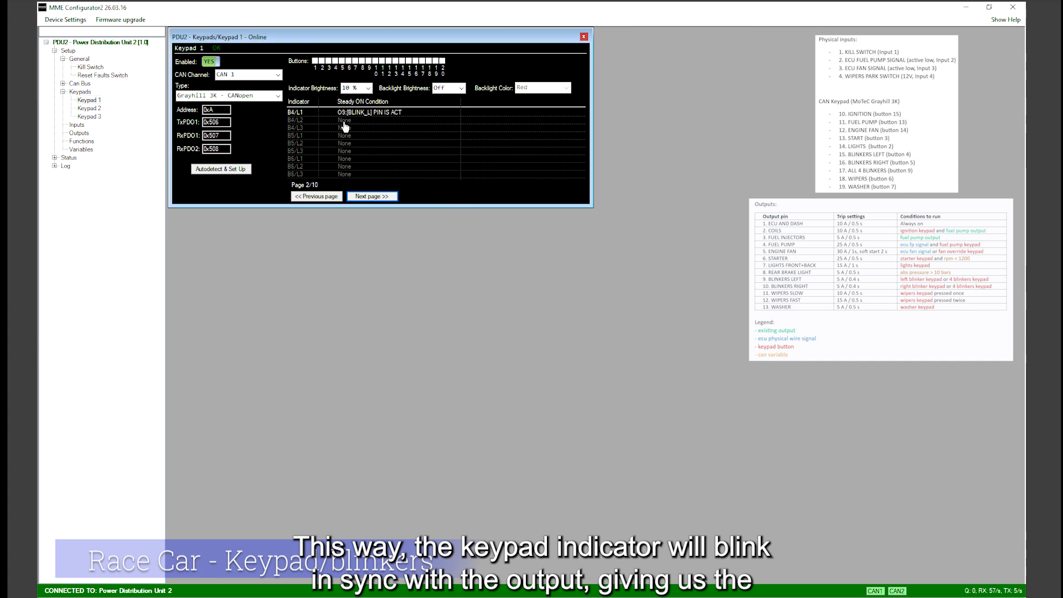
- Set the steady ON conditions of indicators B4/L2 and B4/L3 to the BLINK_L output pin being active
{"action": "double_click", "coordinate": [344, 120]}
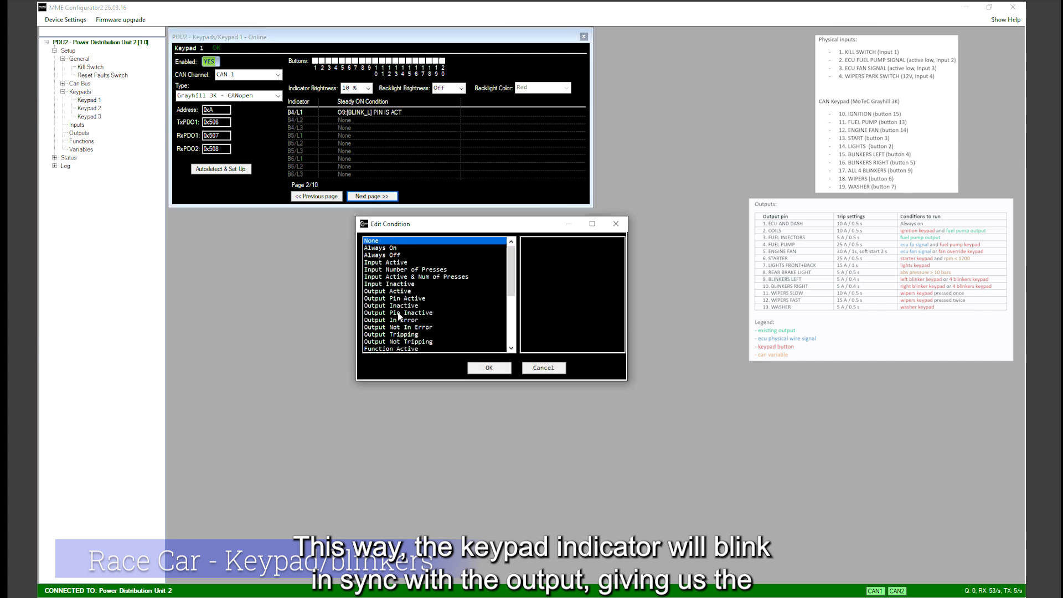
{"action": "left_click", "coordinate": [399, 299]}
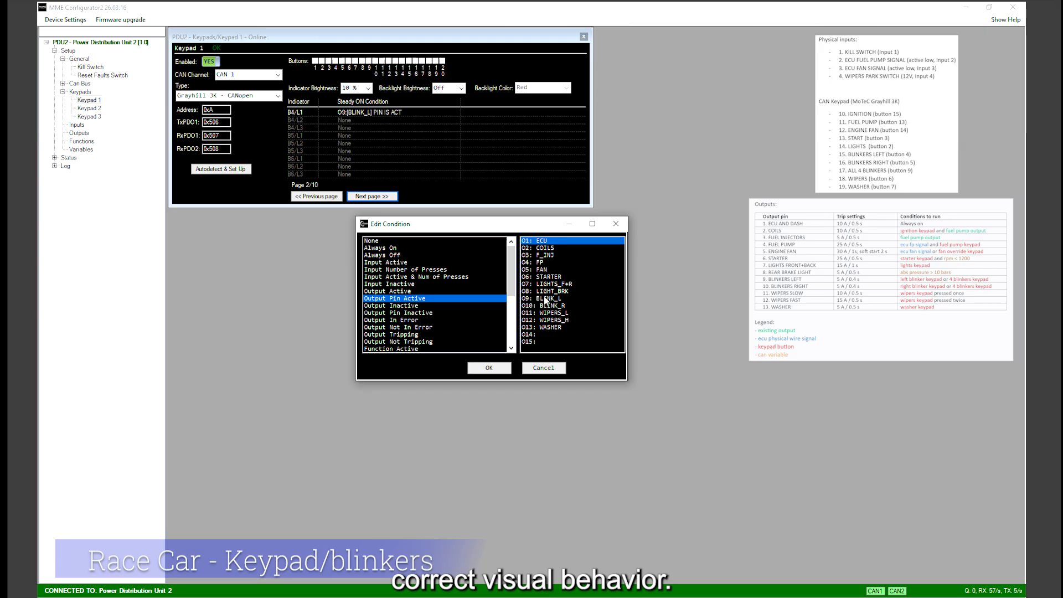
{"action": "left_click", "coordinate": [547, 299]}
{"action": "left_click", "coordinate": [489, 368]}
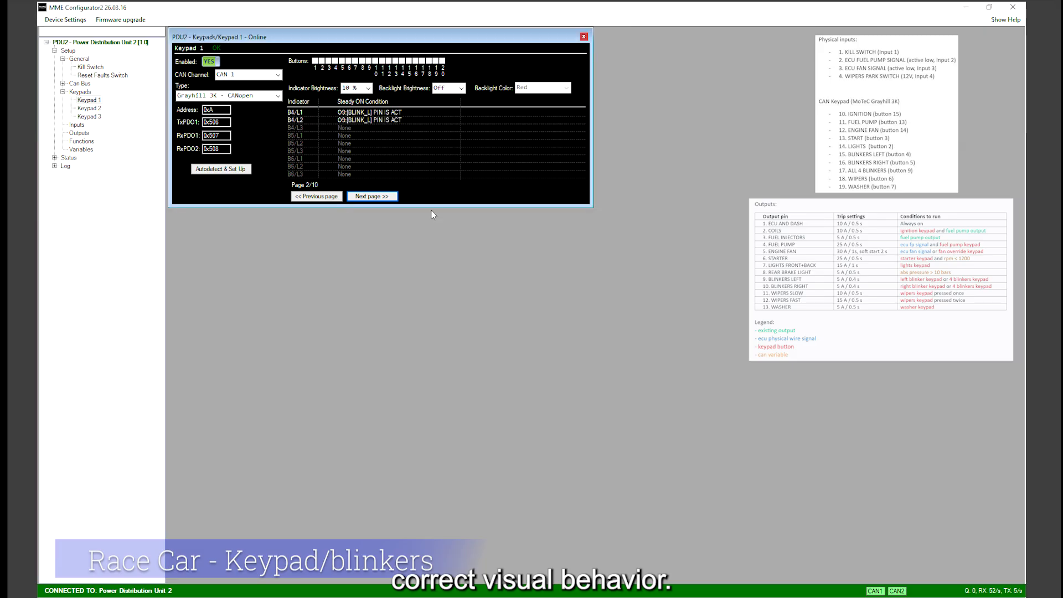
{"action": "double_click", "coordinate": [342, 133]}
{"action": "left_click", "coordinate": [403, 299]}
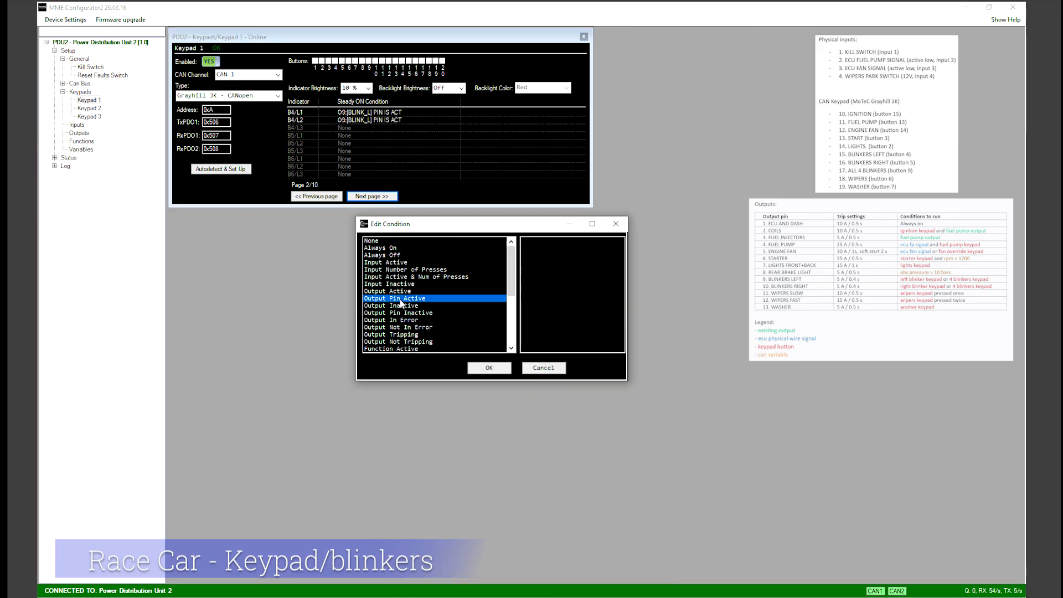
{"action": "left_click", "coordinate": [554, 300]}
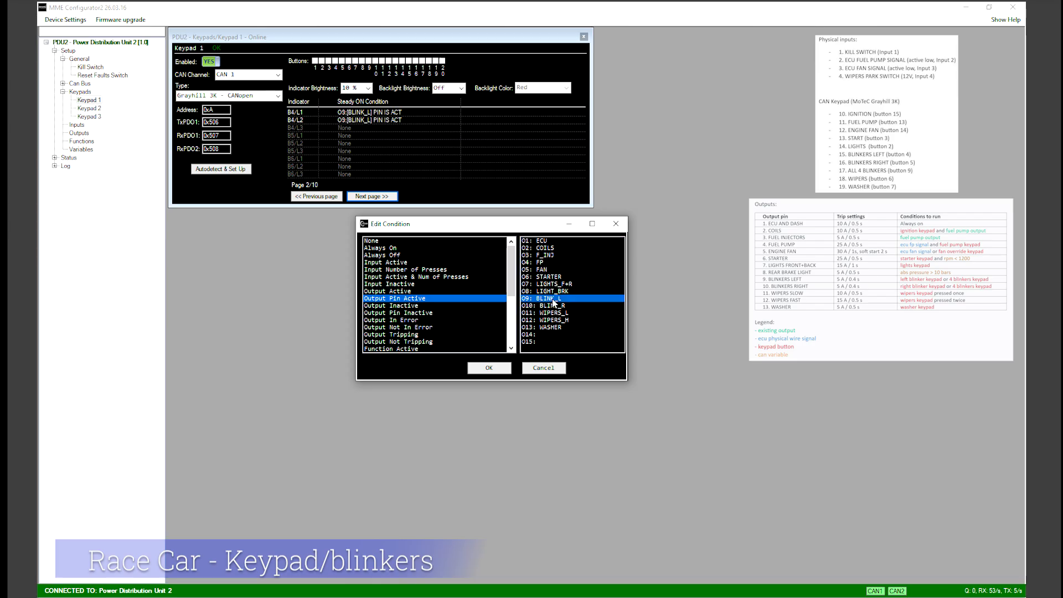
{"action": "left_click", "coordinate": [490, 369]}
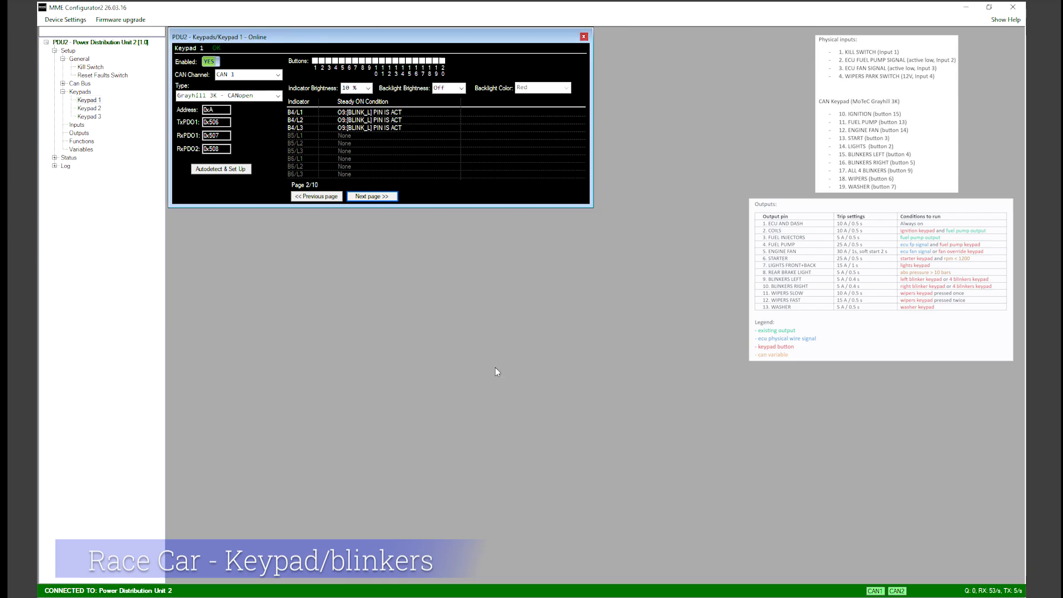
- Set the steady ON conditions of indicators B5/L1, B5/L2 and B5/L3 to the BLINK_R output pin being active
{"action": "double_click", "coordinate": [343, 136]}
{"action": "left_click", "coordinate": [407, 298]}
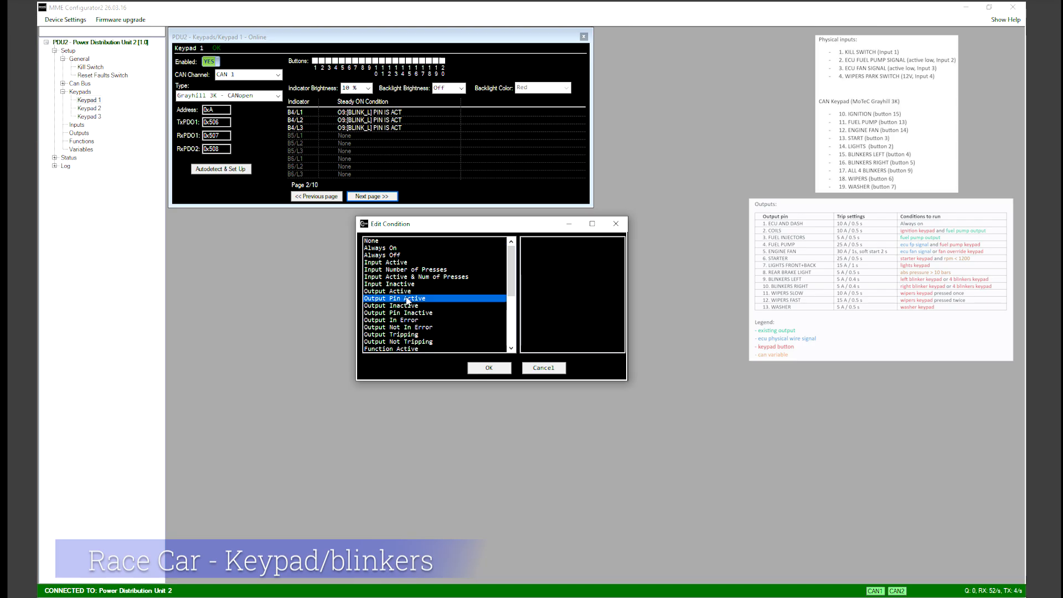
{"action": "left_click", "coordinate": [550, 306]}
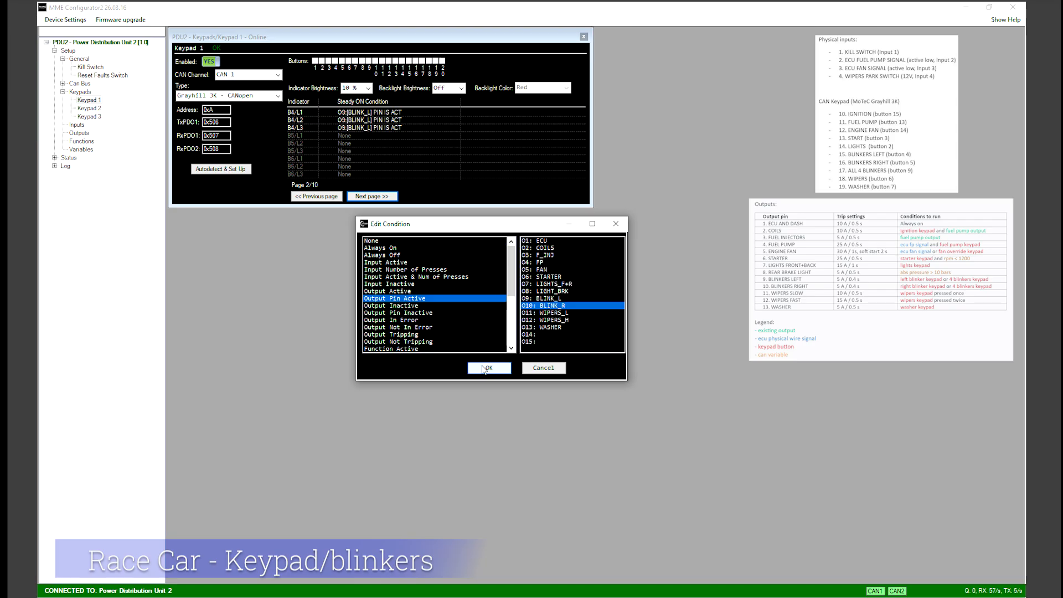
{"action": "left_click", "coordinate": [483, 370]}
{"action": "double_click", "coordinate": [345, 143]}
{"action": "left_click", "coordinate": [407, 299]}
{"action": "left_click", "coordinate": [550, 307]}
{"action": "left_click", "coordinate": [489, 368]}
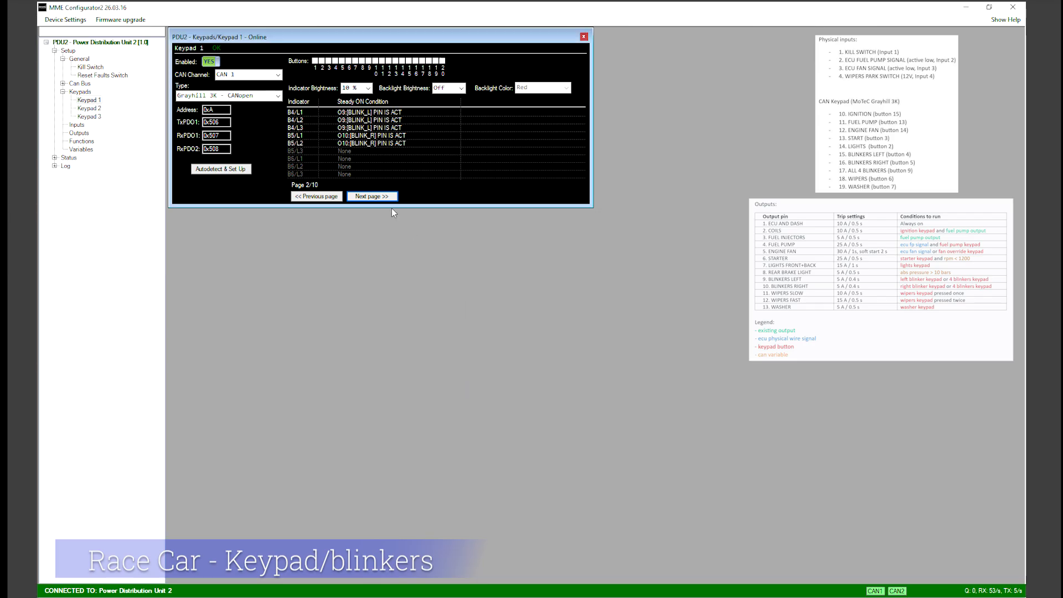
{"action": "double_click", "coordinate": [344, 150]}
{"action": "left_click", "coordinate": [403, 299]}
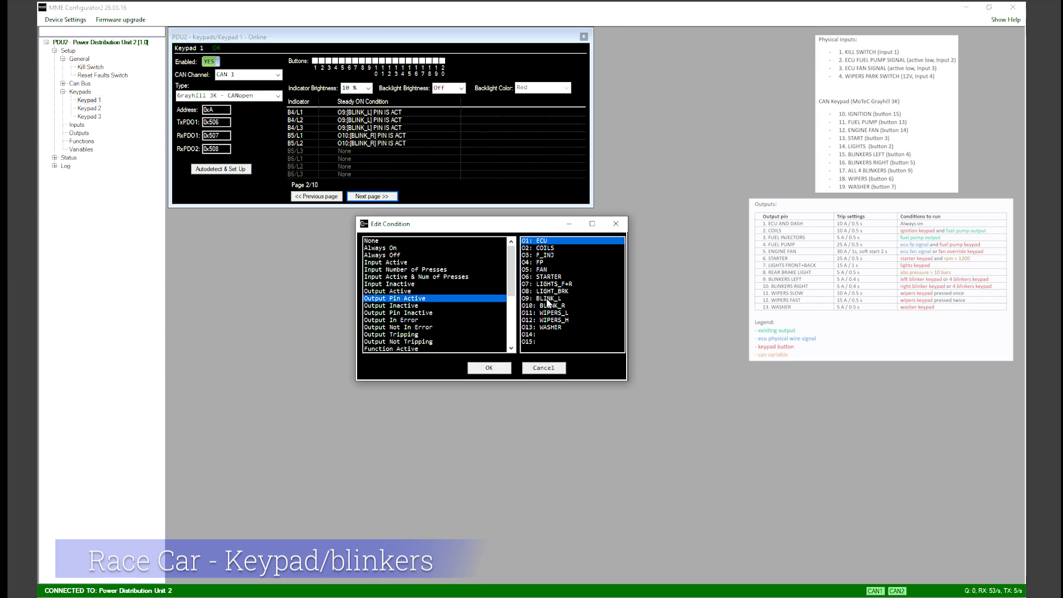
{"action": "left_click", "coordinate": [551, 306]}
{"action": "left_click", "coordinate": [488, 369]}
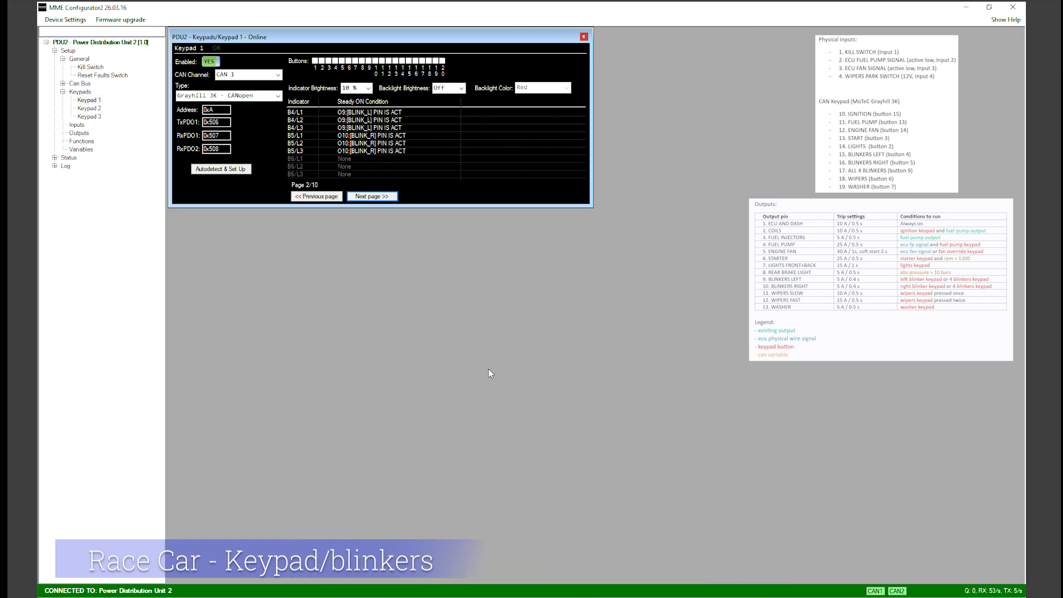
- Close the keypad settings, then enable function 1 and name it 4BLINK_LED
{"action": "left_click", "coordinate": [584, 37]}
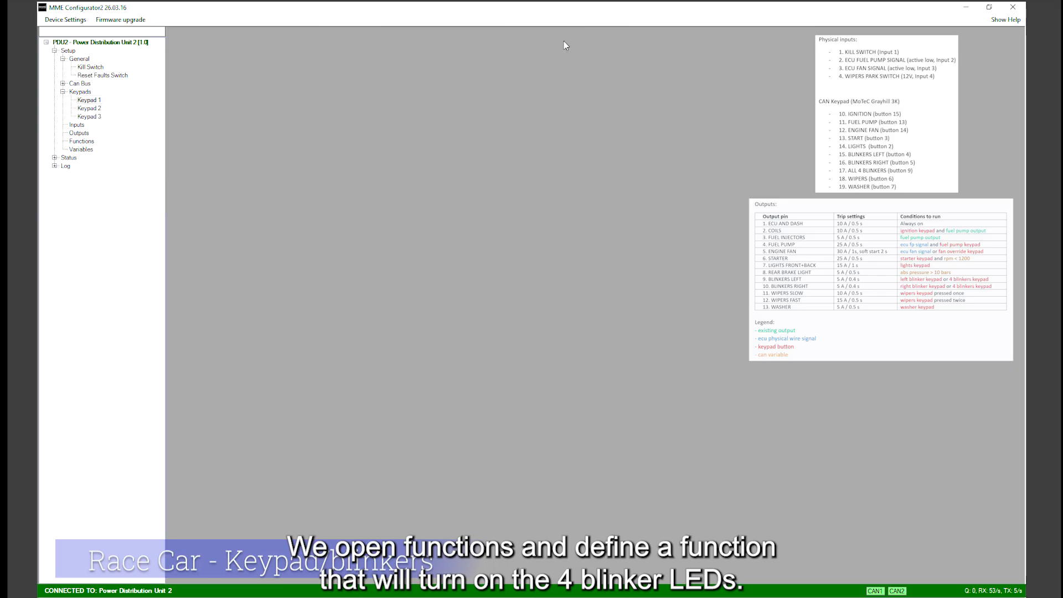
{"action": "left_click", "coordinate": [78, 141]}
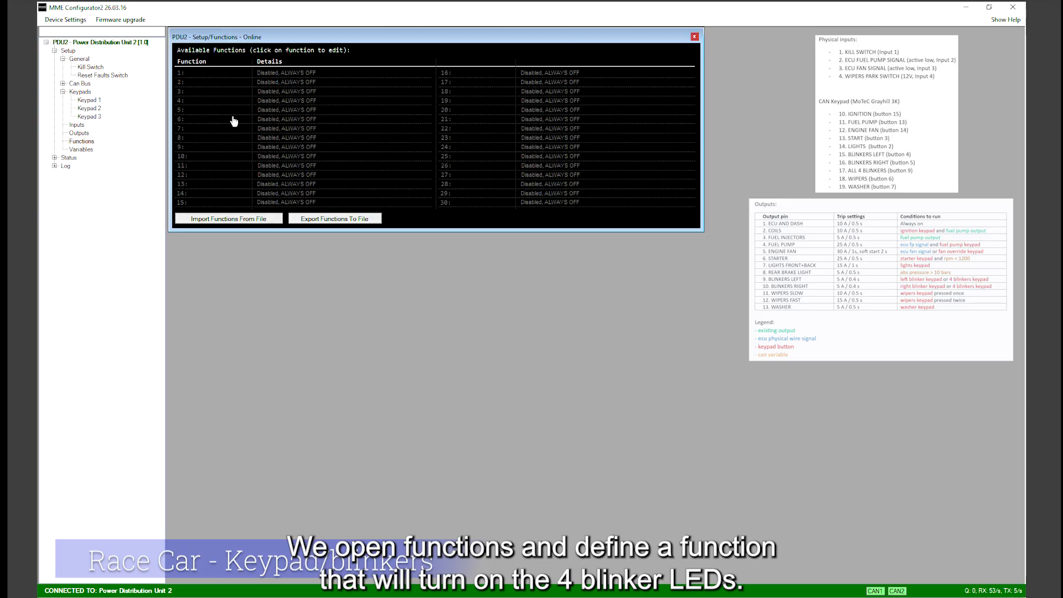
{"action": "left_click", "coordinate": [212, 75]}
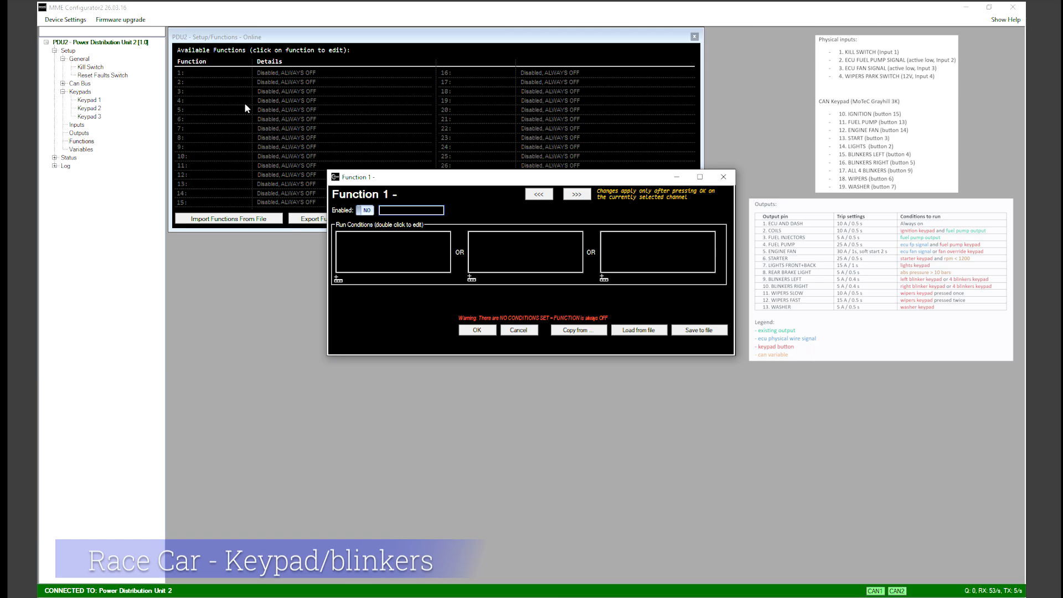
{"action": "left_click", "coordinate": [364, 209]}
{"action": "type", "text": "4BLINK_LED"}
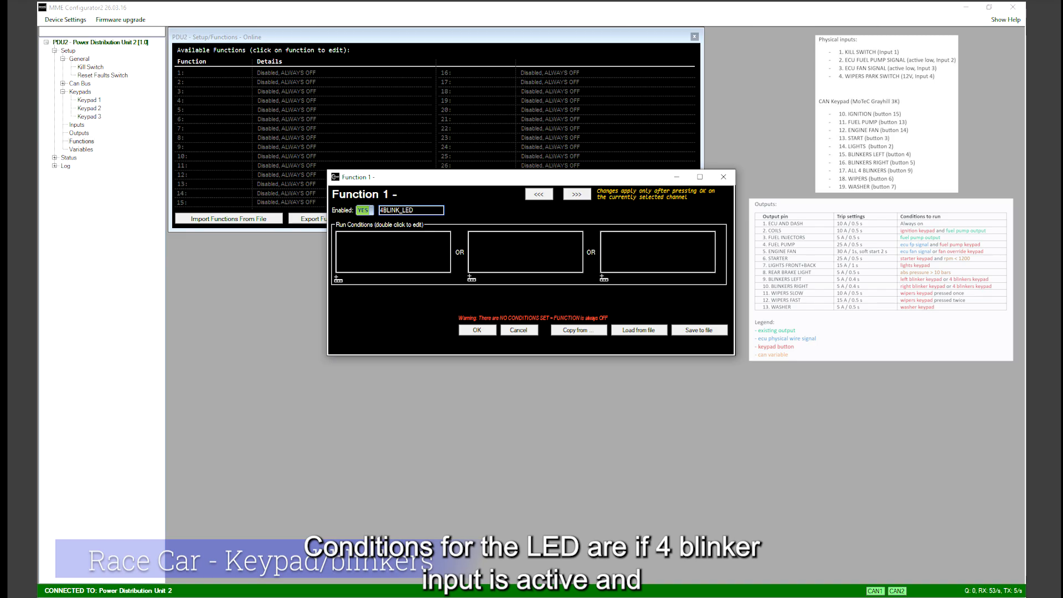
- Set function 1's first run condition group to input KP_4BLINK active and output pin BLINK_L active
{"action": "left_click", "coordinate": [339, 280]}
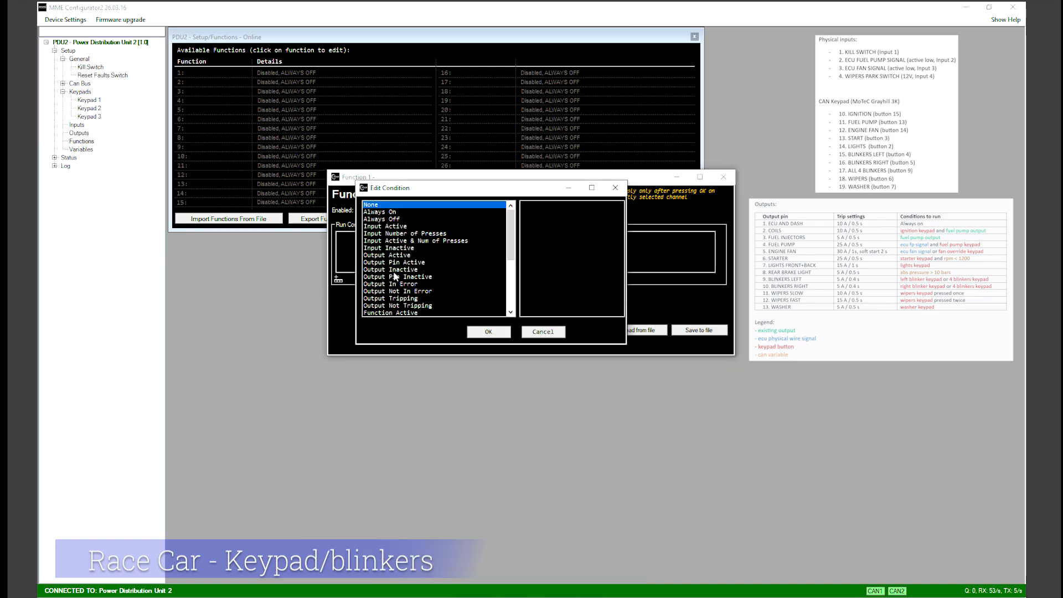
{"action": "left_click", "coordinate": [396, 226]}
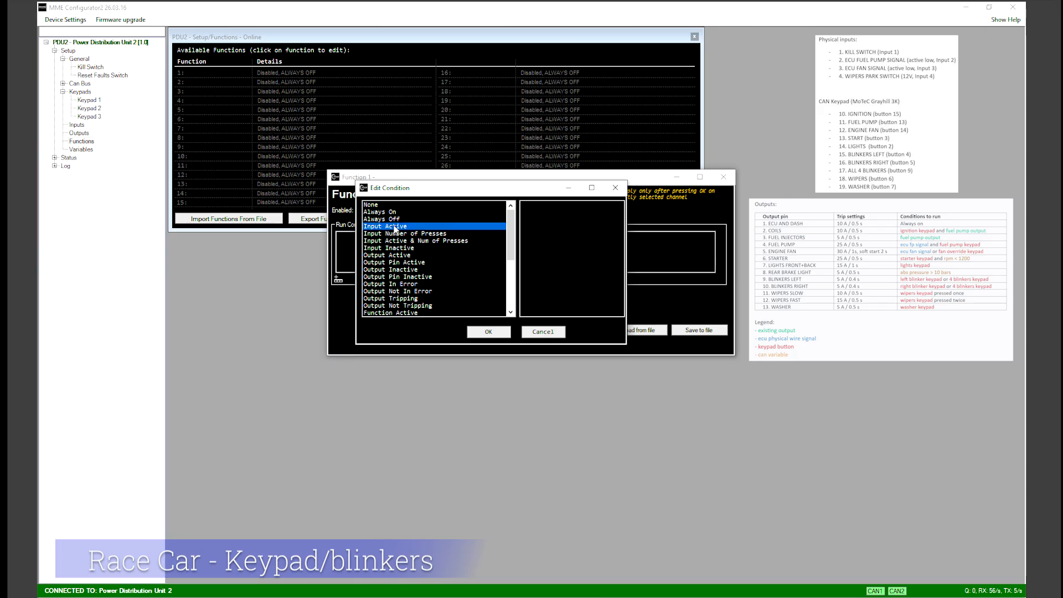
{"action": "left_click_drag", "start_coordinate": [618, 236], "coordinate": [620, 248]}
{"action": "left_click", "coordinate": [573, 284]}
{"action": "left_click", "coordinate": [488, 332]}
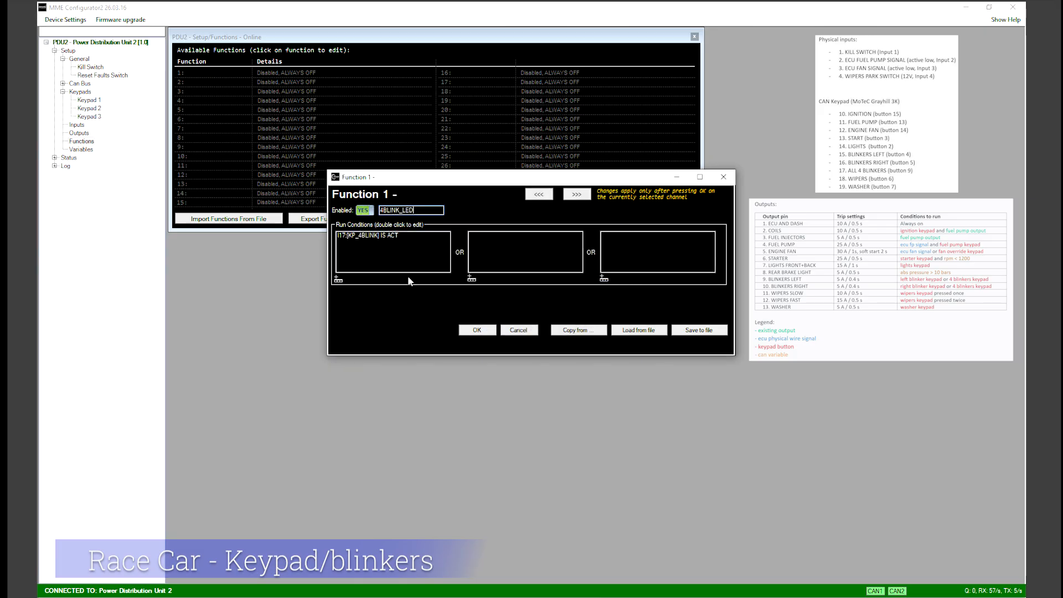
{"action": "left_click", "coordinate": [339, 280]}
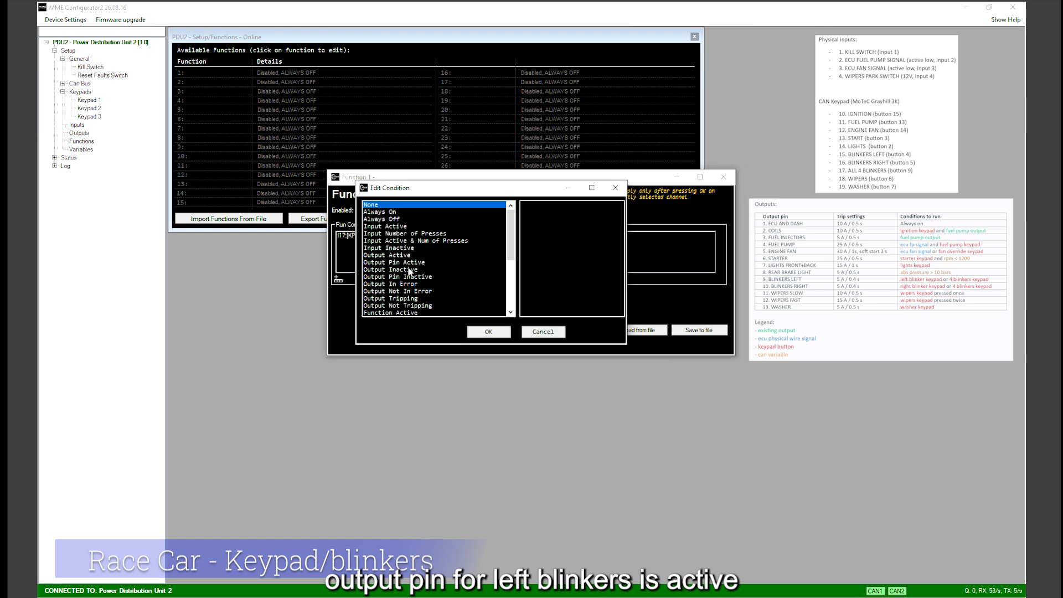
{"action": "left_click", "coordinate": [403, 263]}
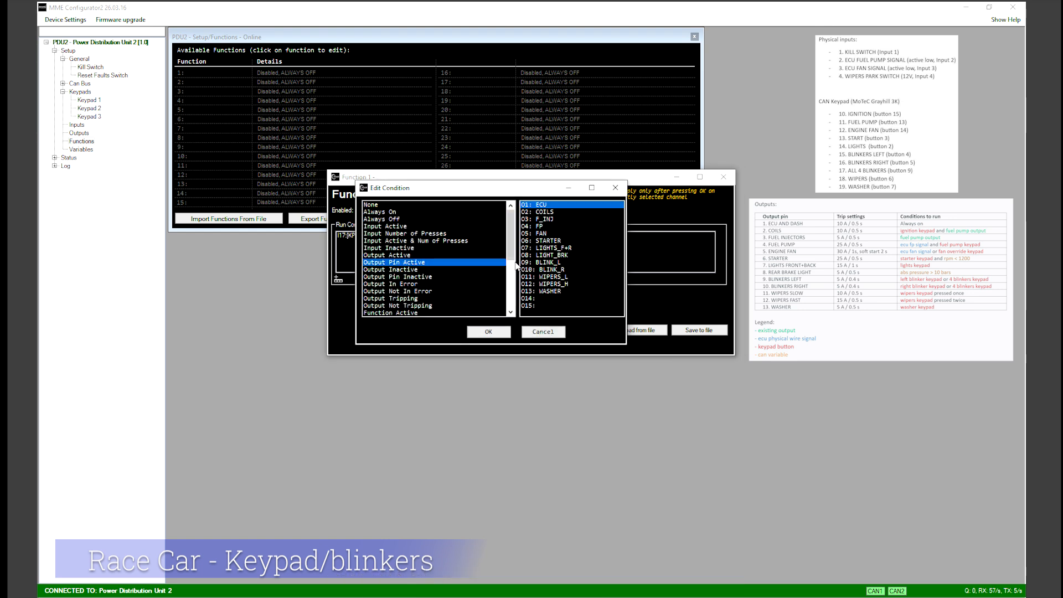
{"action": "left_click", "coordinate": [542, 262]}
{"action": "left_click", "coordinate": [486, 333]}
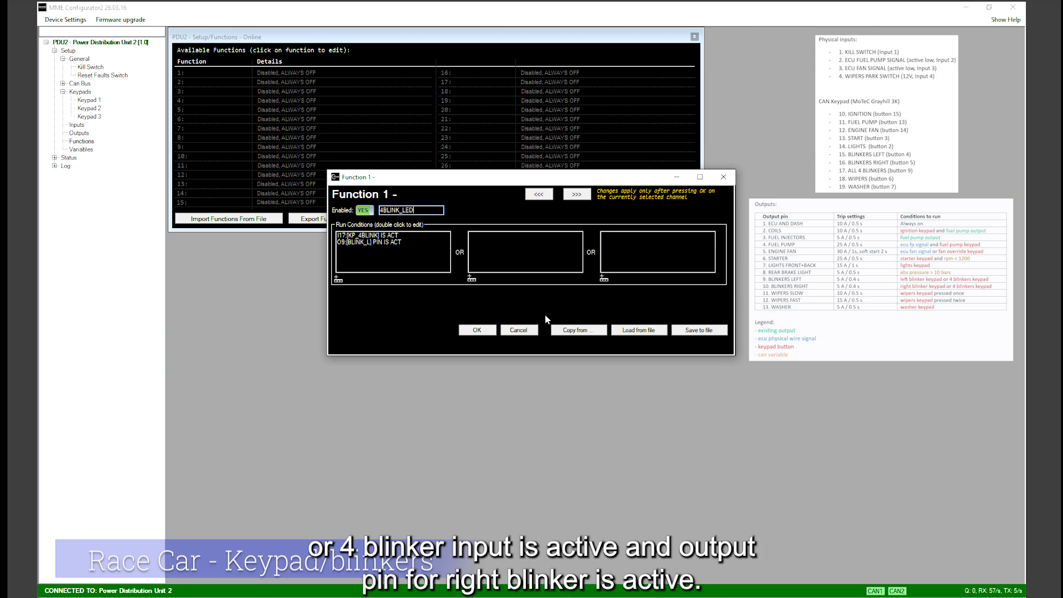
- Add an alternative run condition group of KP_4BLINK input active and BLINK_R output pin active to function 1, and apply the function
{"action": "left_click", "coordinate": [470, 279]}
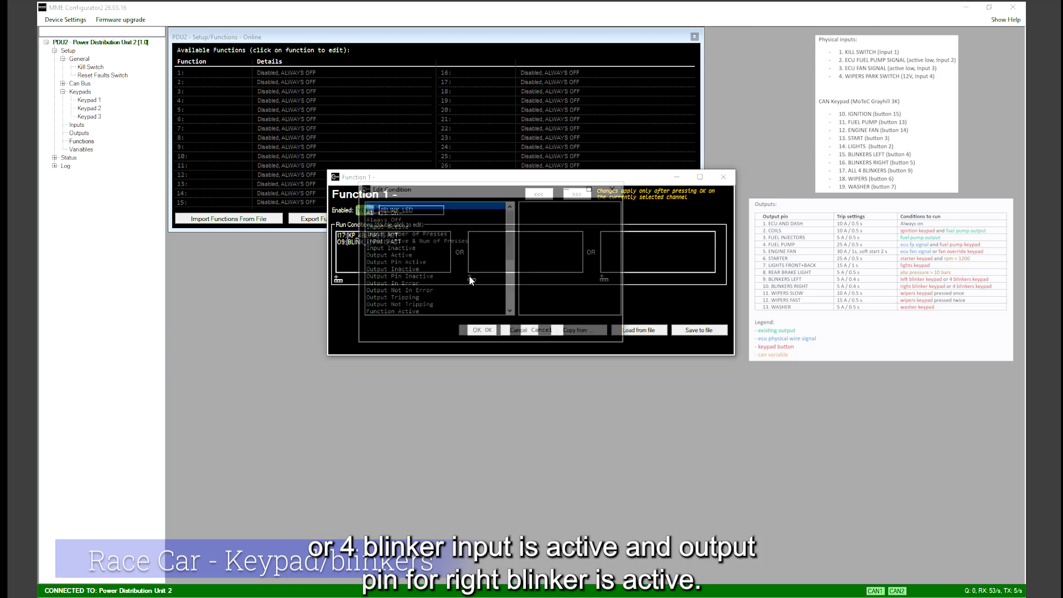
{"action": "scroll", "coordinate": [513, 235], "scroll_direction": "down", "scroll_amount": 2}
{"action": "scroll", "coordinate": [512, 235], "scroll_direction": "up", "scroll_amount": 1}
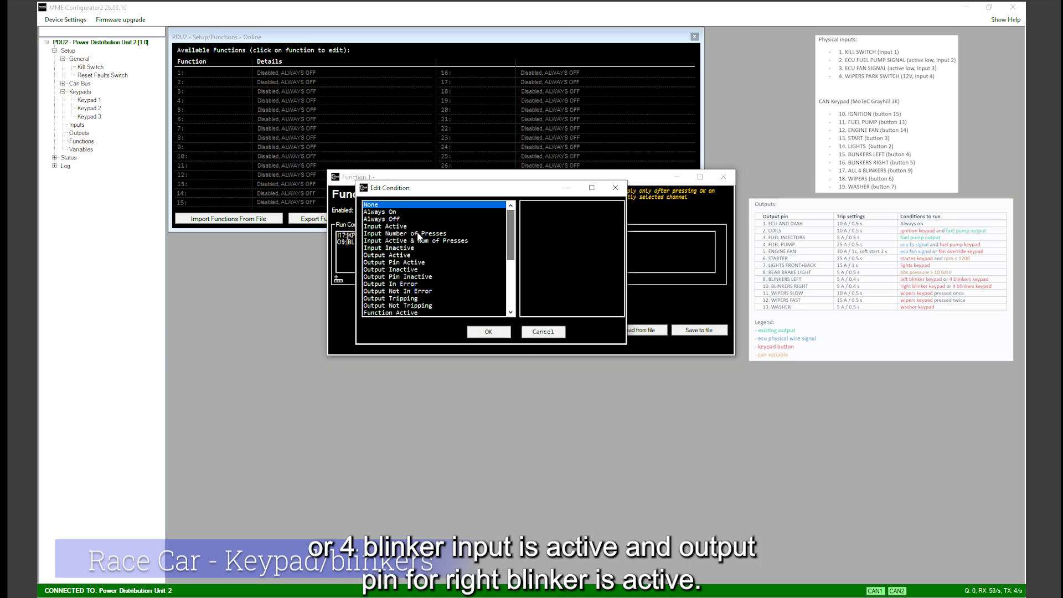
{"action": "left_click", "coordinate": [426, 226]}
{"action": "scroll", "coordinate": [592, 258], "scroll_direction": "down", "scroll_amount": 3}
{"action": "left_click", "coordinate": [564, 248]}
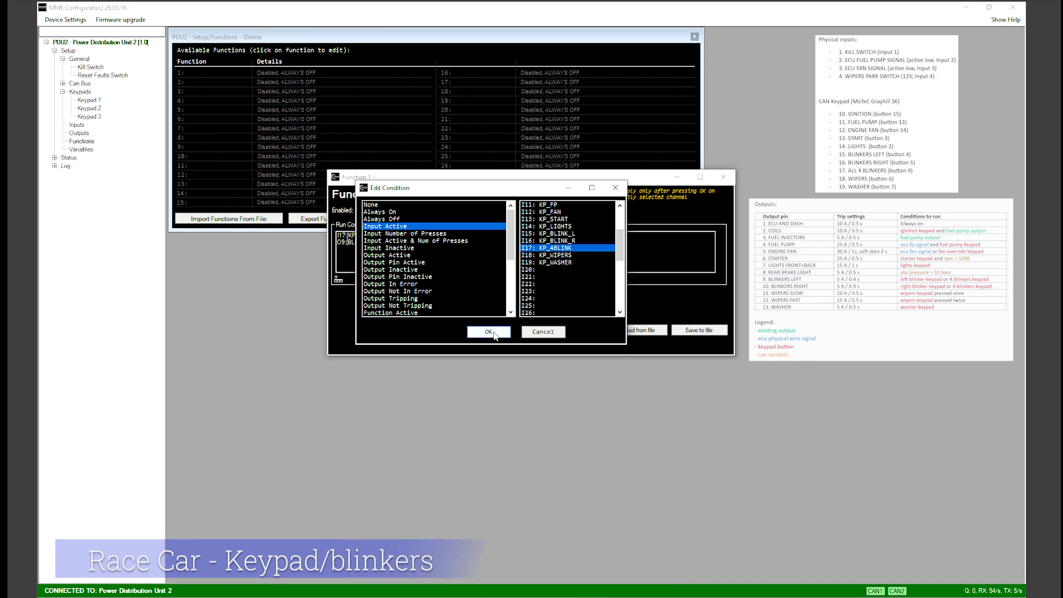
{"action": "left_click", "coordinate": [488, 332]}
{"action": "left_click", "coordinate": [473, 279]}
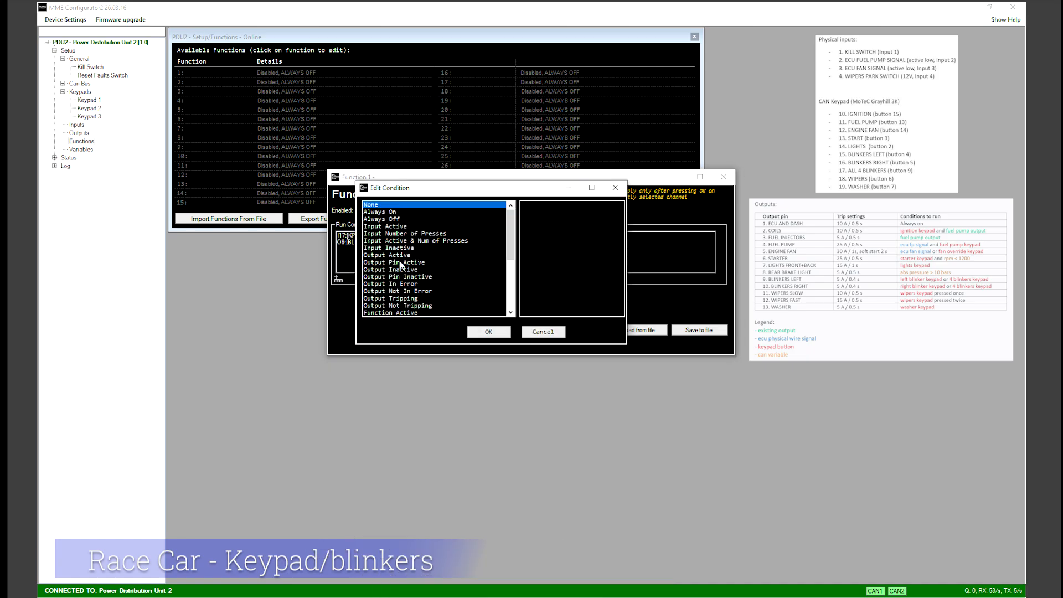
{"action": "left_click", "coordinate": [401, 262]}
{"action": "left_click", "coordinate": [560, 269]}
{"action": "left_click", "coordinate": [489, 332]}
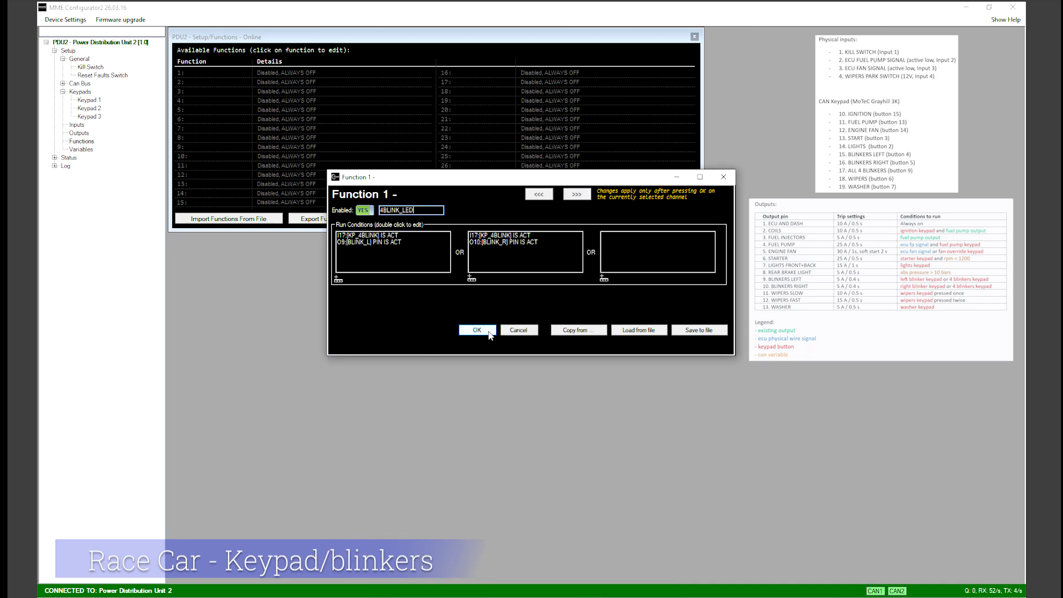
{"action": "left_click", "coordinate": [478, 330]}
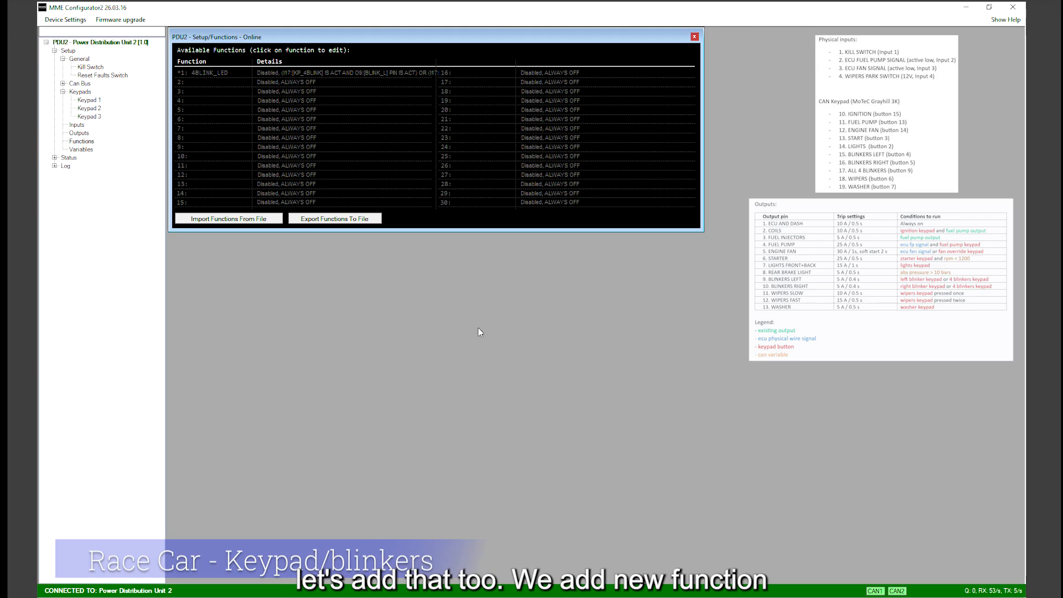
- Enable function 2 and name it WIPERS_LED
{"action": "left_click", "coordinate": [201, 83]}
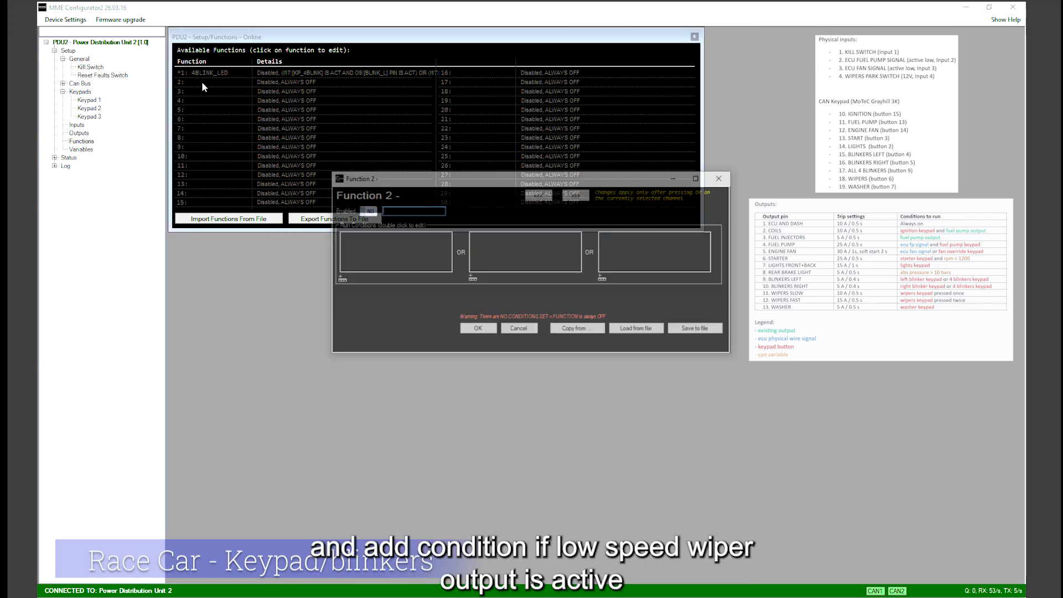
{"action": "left_click", "coordinate": [366, 210]}
{"action": "left_click", "coordinate": [412, 212]}
{"action": "type", "text": "WIPERS_LED"}
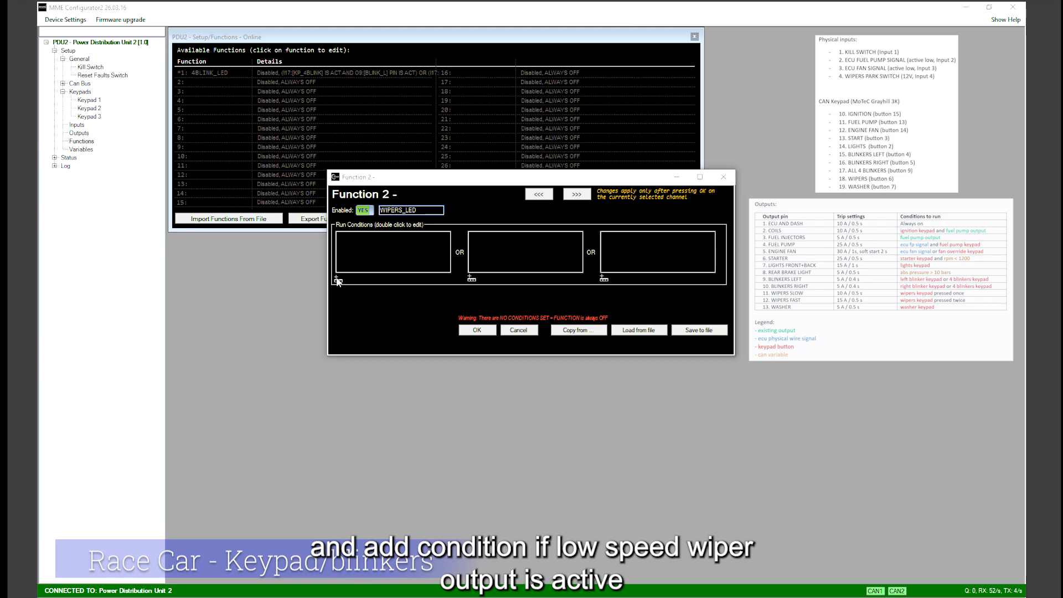
- Set the WIPERS_LED function to run when output WIPERS_L or output WIPERS_H is active, and apply it
{"action": "left_click", "coordinate": [338, 278]}
{"action": "left_click", "coordinate": [392, 255]}
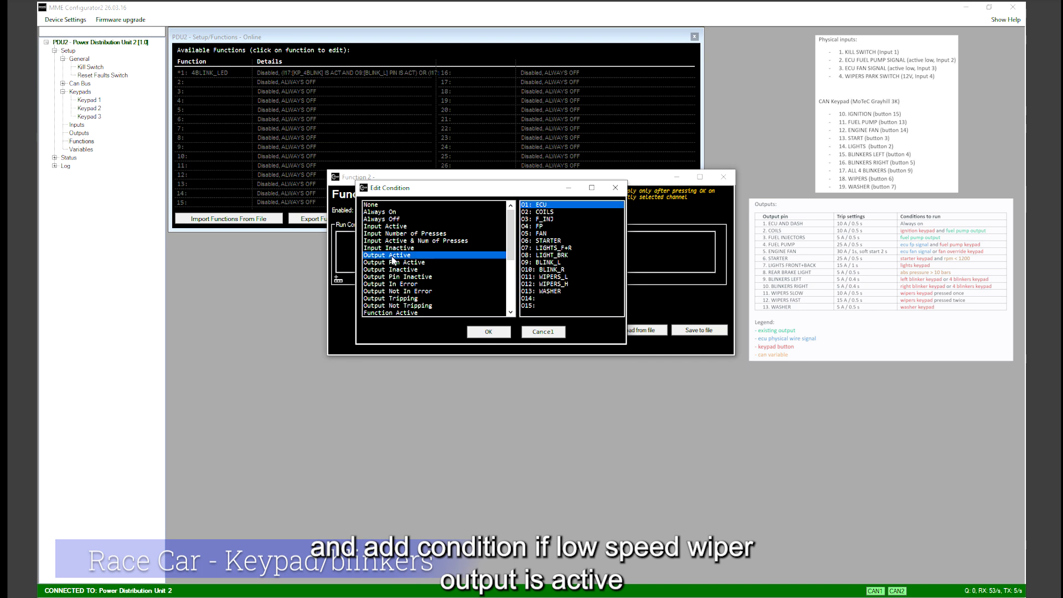
{"action": "left_click", "coordinate": [556, 277]}
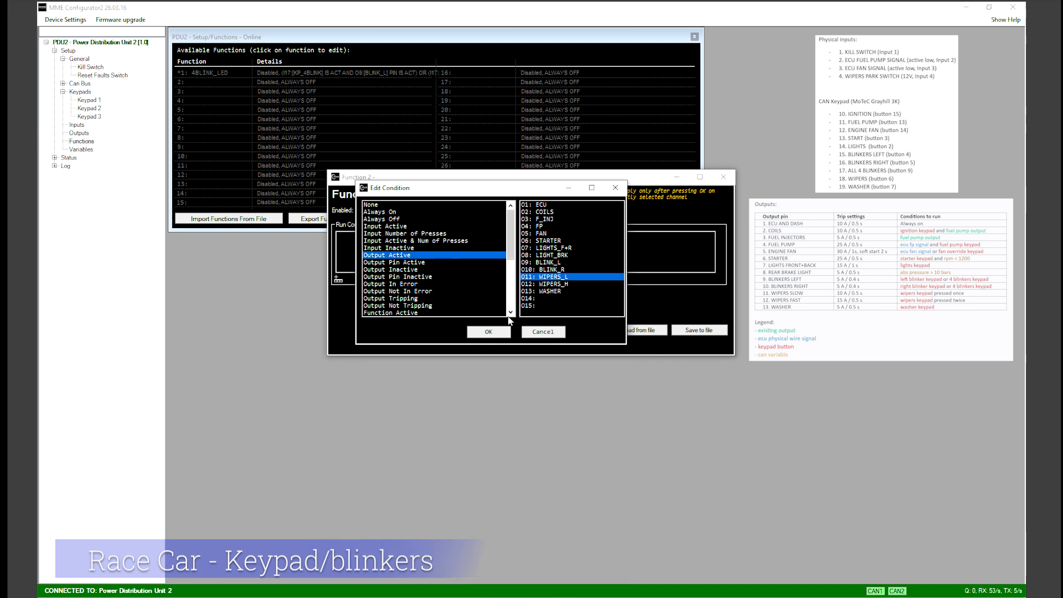
{"action": "left_click", "coordinate": [488, 332]}
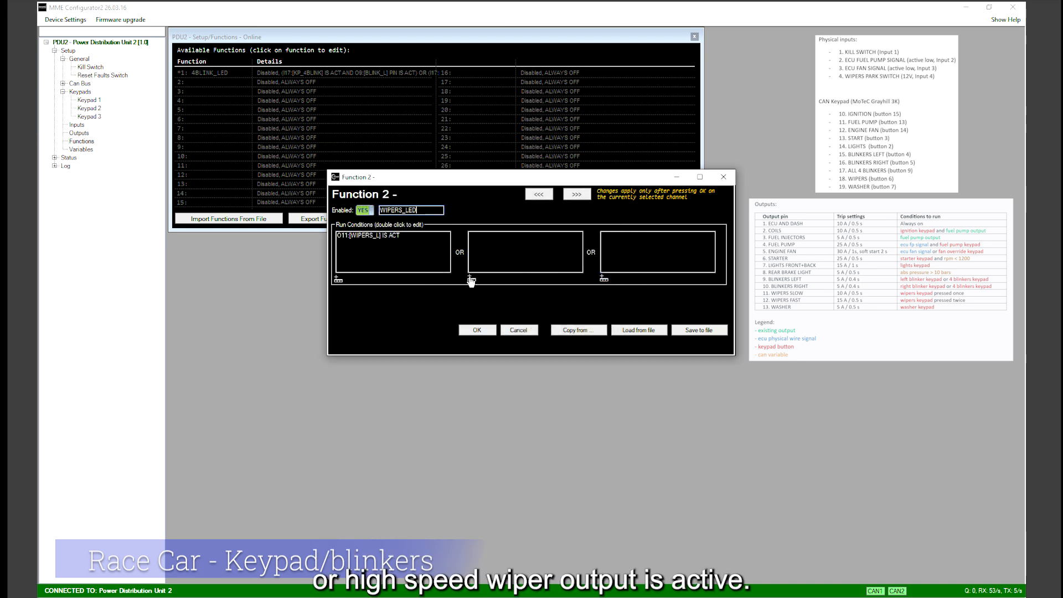
{"action": "left_click", "coordinate": [472, 278]}
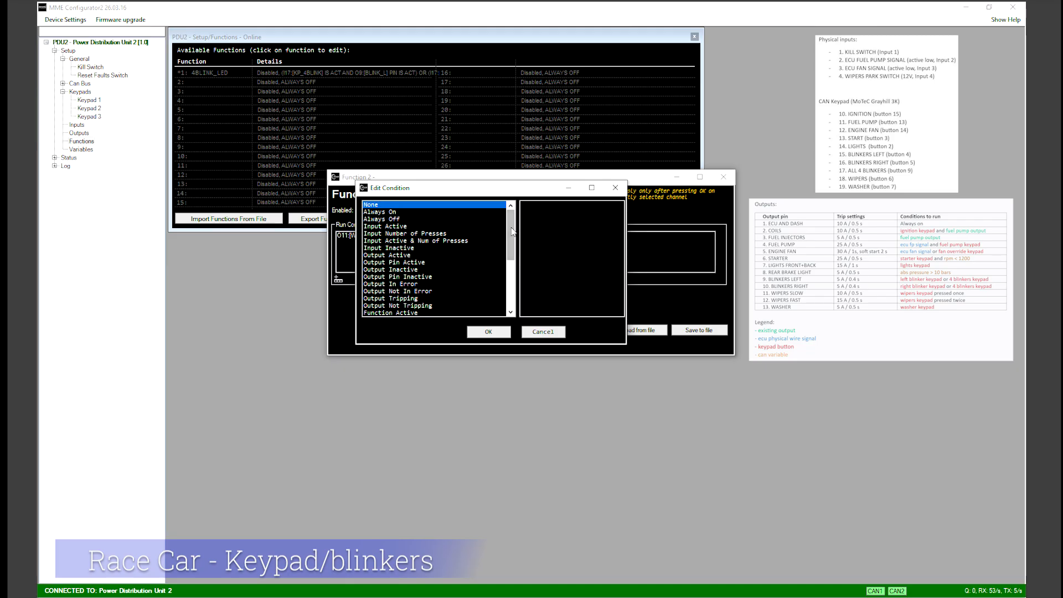
{"action": "left_click", "coordinate": [389, 256]}
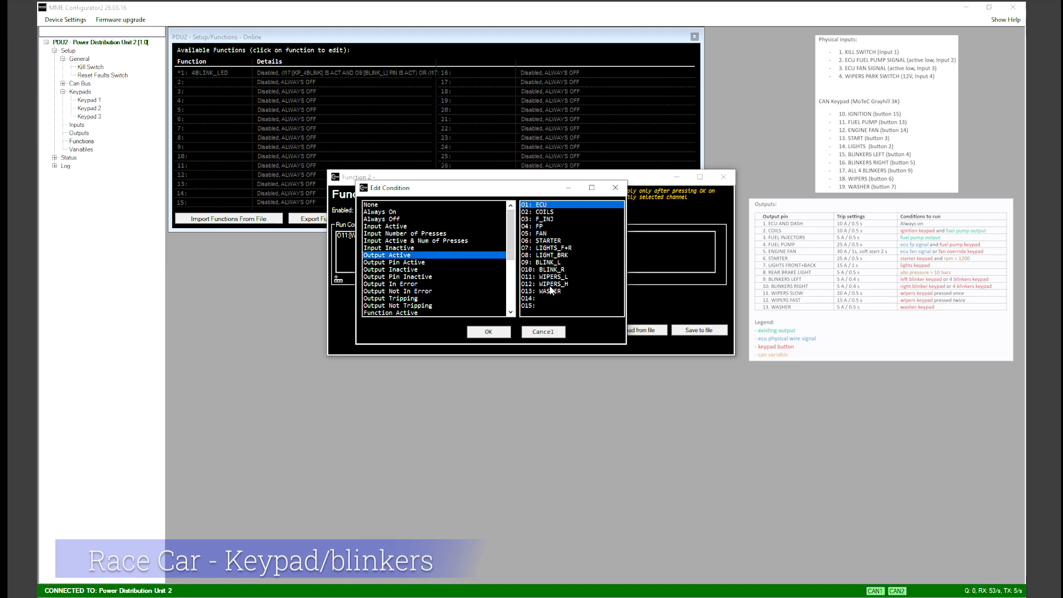
{"action": "left_click", "coordinate": [551, 285]}
{"action": "left_click", "coordinate": [488, 333]}
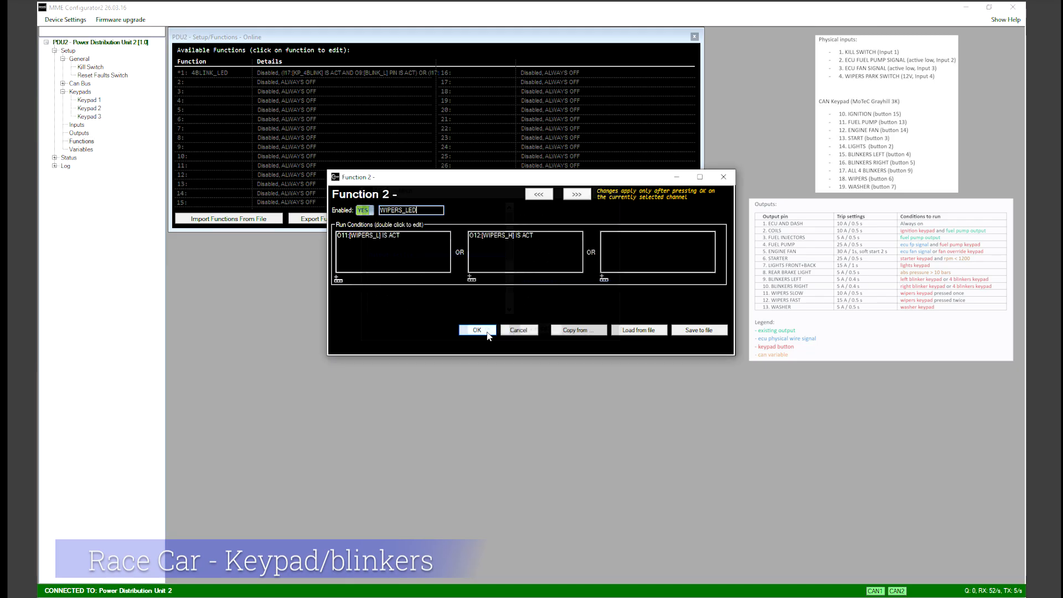
{"action": "left_click", "coordinate": [485, 332]}
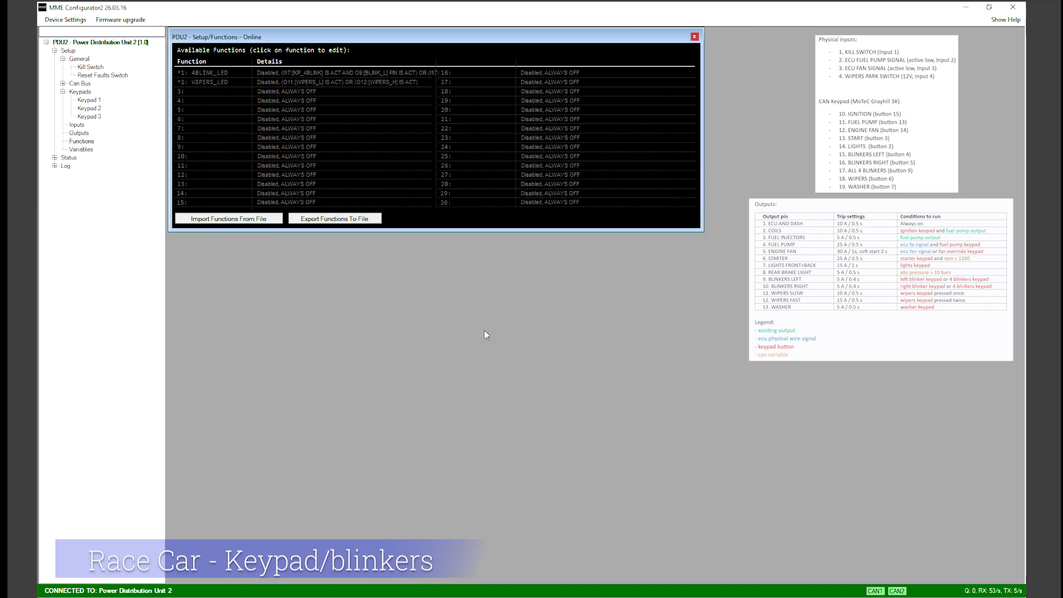
- Close the functions list and set the steady ON condition of Keypad 1's indicator B6/L1 to the WIPERS_LED function being active
{"action": "left_click", "coordinate": [695, 37]}
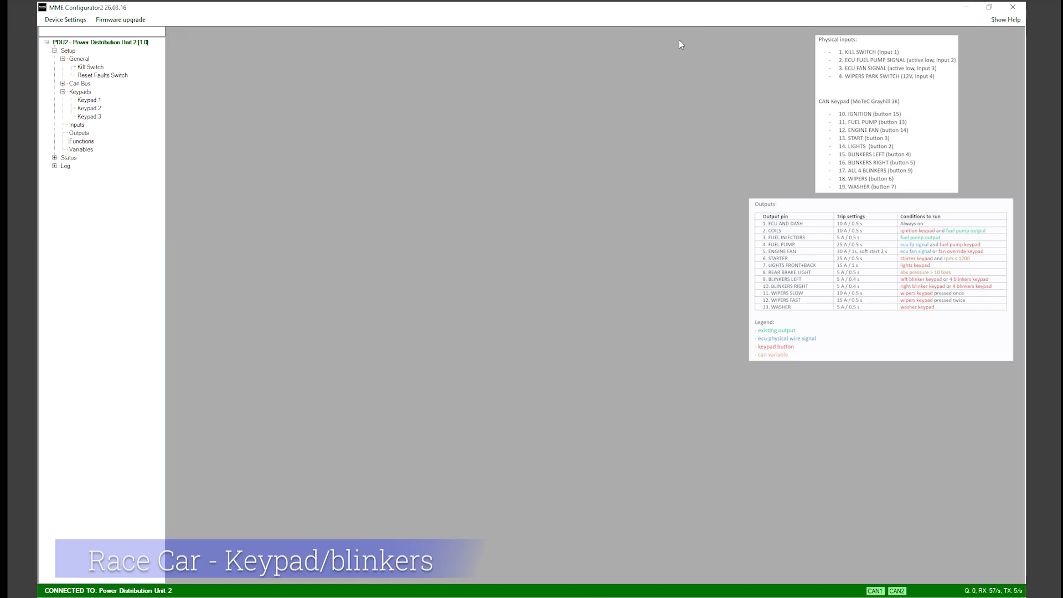
{"action": "left_click", "coordinate": [87, 100]}
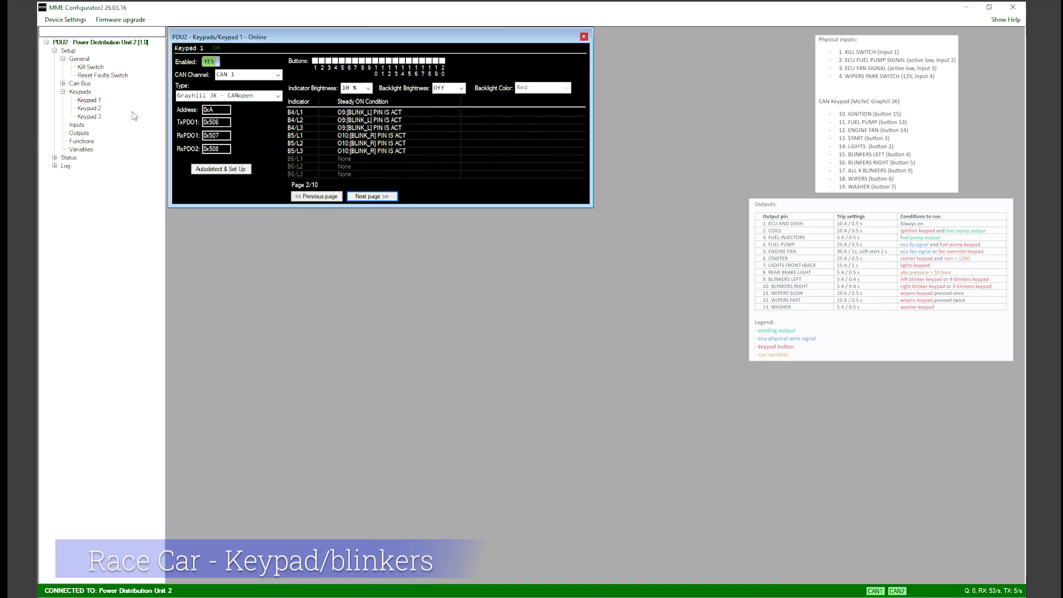
{"action": "left_click", "coordinate": [342, 164]}
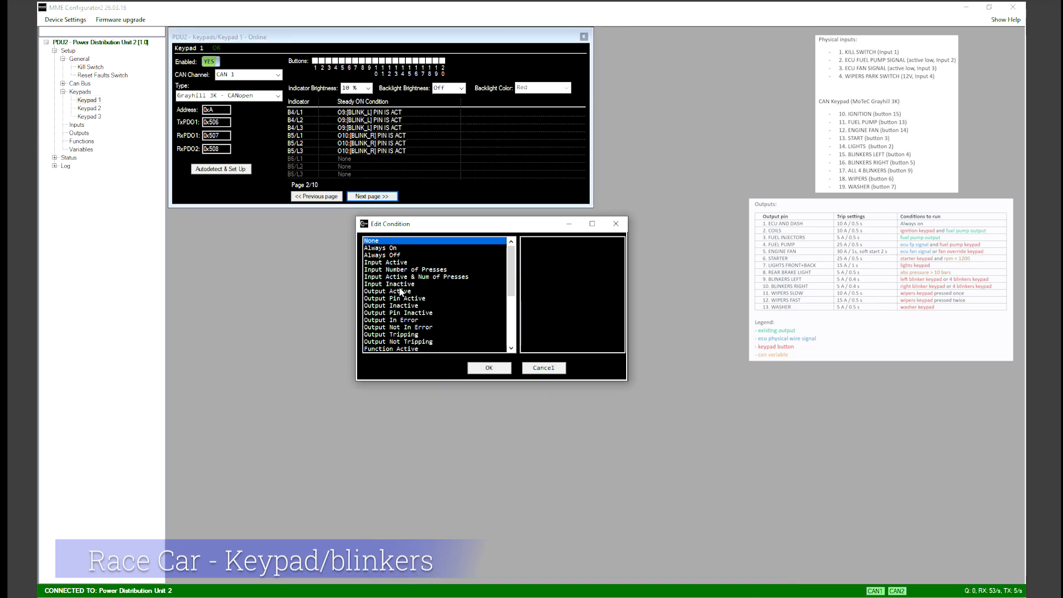
{"action": "left_click", "coordinate": [399, 348]}
{"action": "left_click", "coordinate": [550, 247]}
{"action": "left_click", "coordinate": [489, 368]}
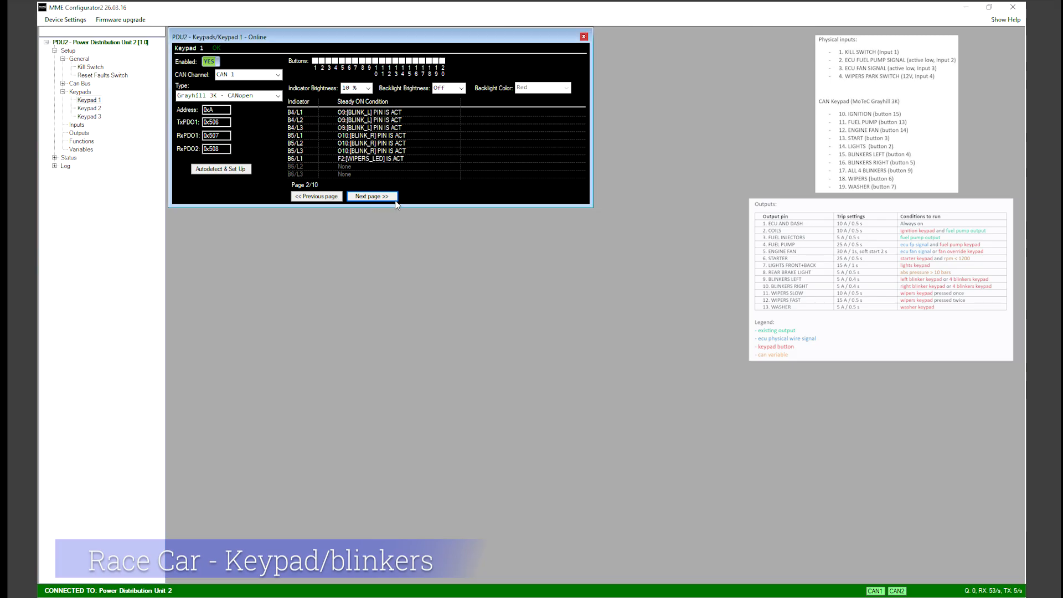
- Set the steady ON conditions of indicators B6/L2 and B6/L3 to the WIPERS_LED function being active
{"action": "left_click", "coordinate": [338, 165]}
{"action": "left_click", "coordinate": [400, 349]}
{"action": "left_click", "coordinate": [550, 248]}
{"action": "left_click", "coordinate": [486, 368]}
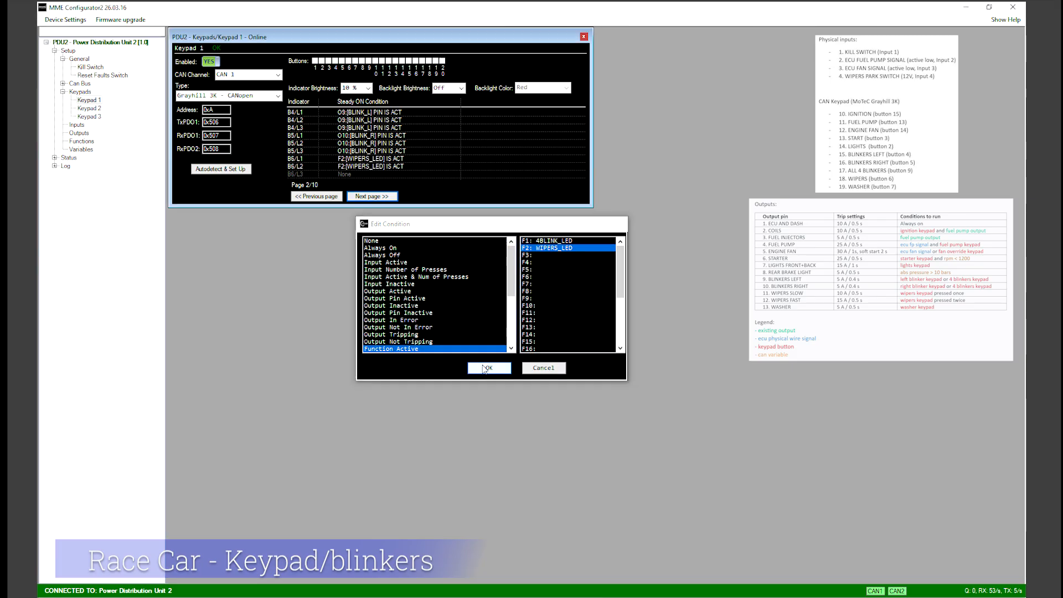
{"action": "left_click", "coordinate": [345, 174]}
{"action": "left_click", "coordinate": [400, 349]}
{"action": "left_click", "coordinate": [544, 249]}
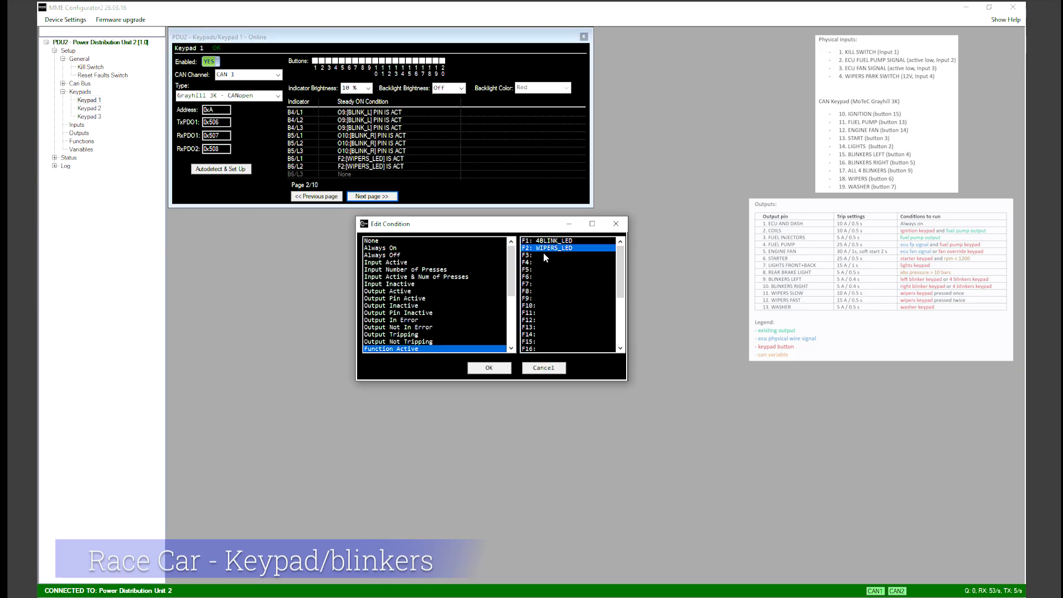
{"action": "left_click", "coordinate": [488, 368]}
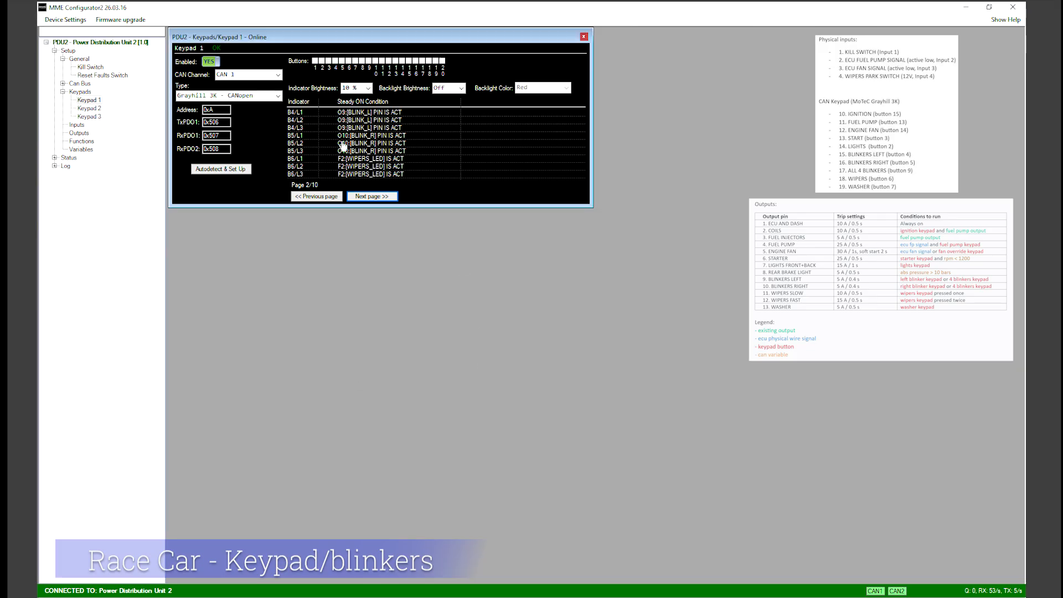
- Set the steady ON conditions of indicators B9/L1, B9/L2 and B9/L3 to the 4BLINK_LED function being active
{"action": "left_click", "coordinate": [371, 198]}
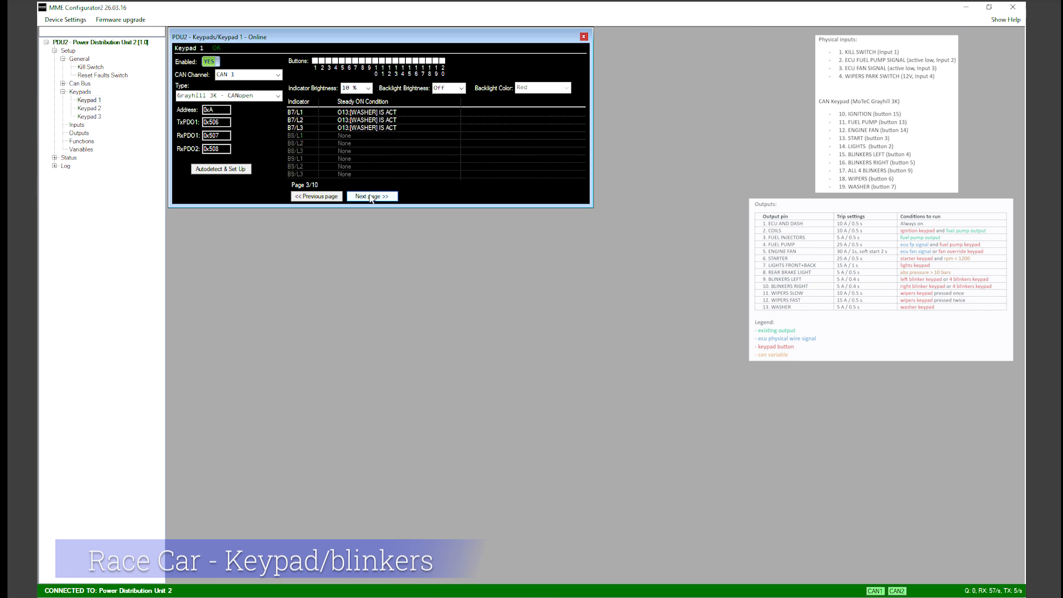
{"action": "left_click", "coordinate": [343, 160]}
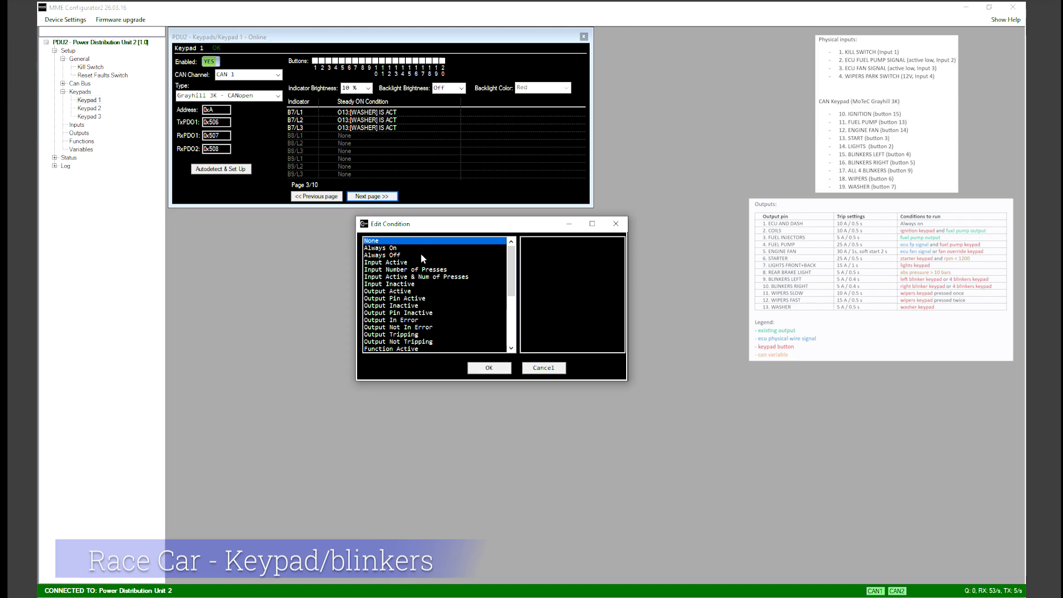
{"action": "left_click", "coordinate": [407, 349]}
{"action": "left_click", "coordinate": [489, 368]}
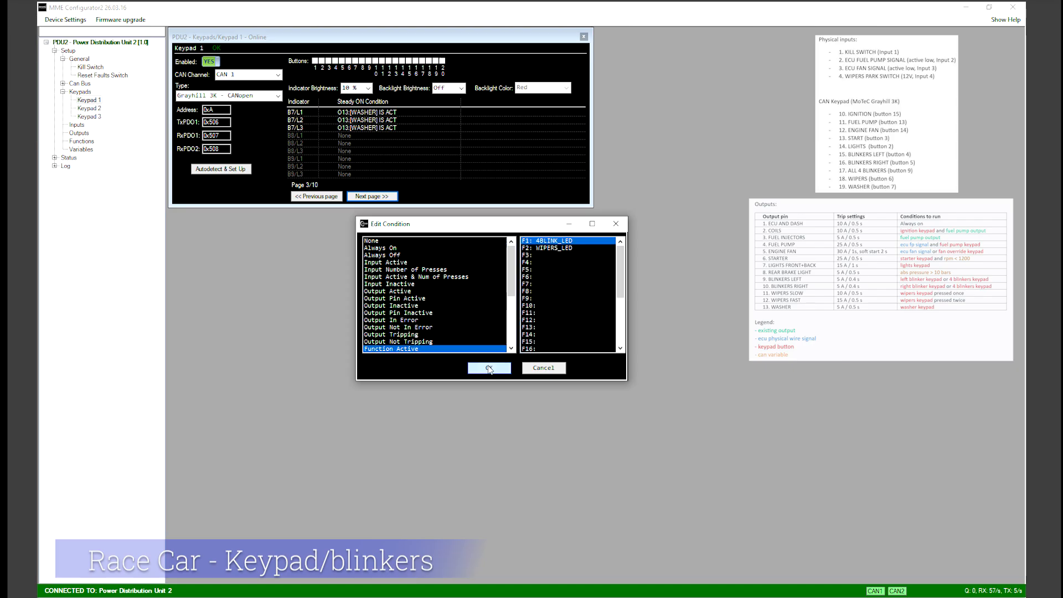
{"action": "left_click", "coordinate": [344, 166]}
{"action": "left_click", "coordinate": [407, 346]}
{"action": "left_click", "coordinate": [489, 364]}
{"action": "left_click", "coordinate": [344, 174]}
{"action": "left_click", "coordinate": [407, 349]}
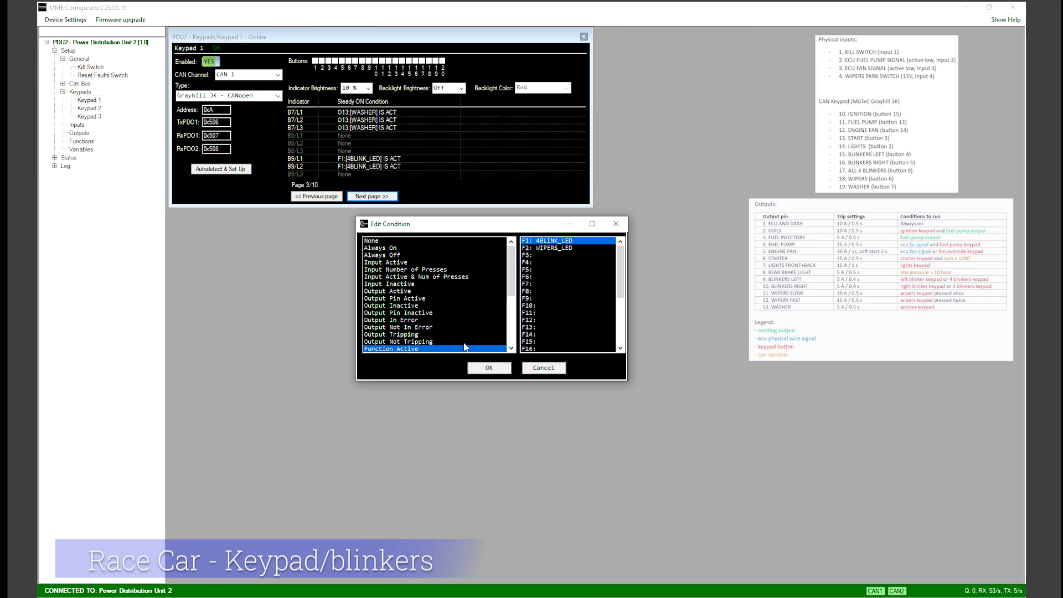
{"action": "left_click", "coordinate": [486, 368]}
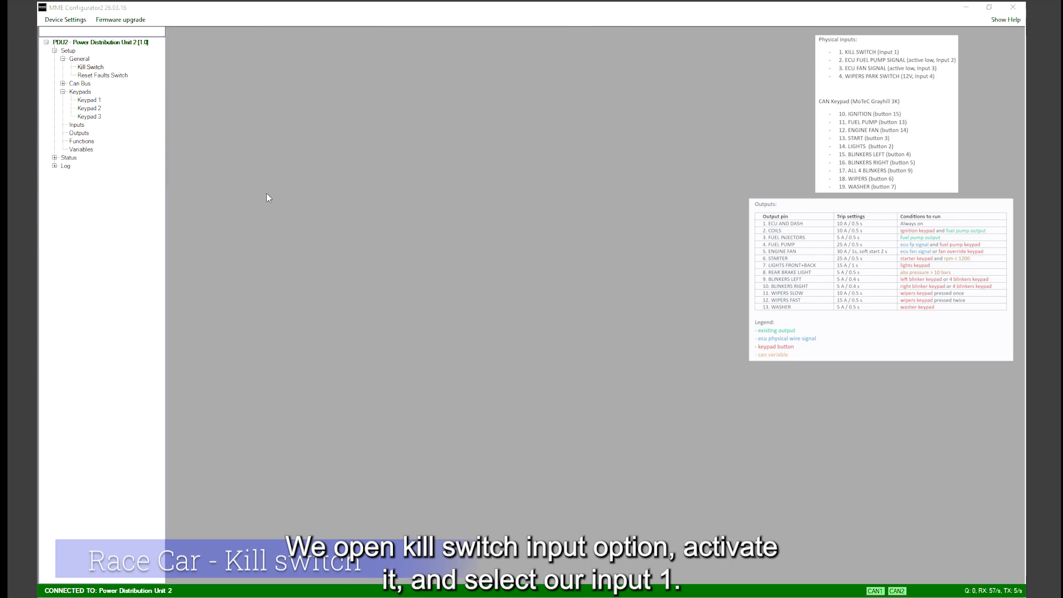
- Open the general kill switch settings and enable the kill switch
{"action": "left_click", "coordinate": [91, 67]}
{"action": "double_click", "coordinate": [91, 68]}
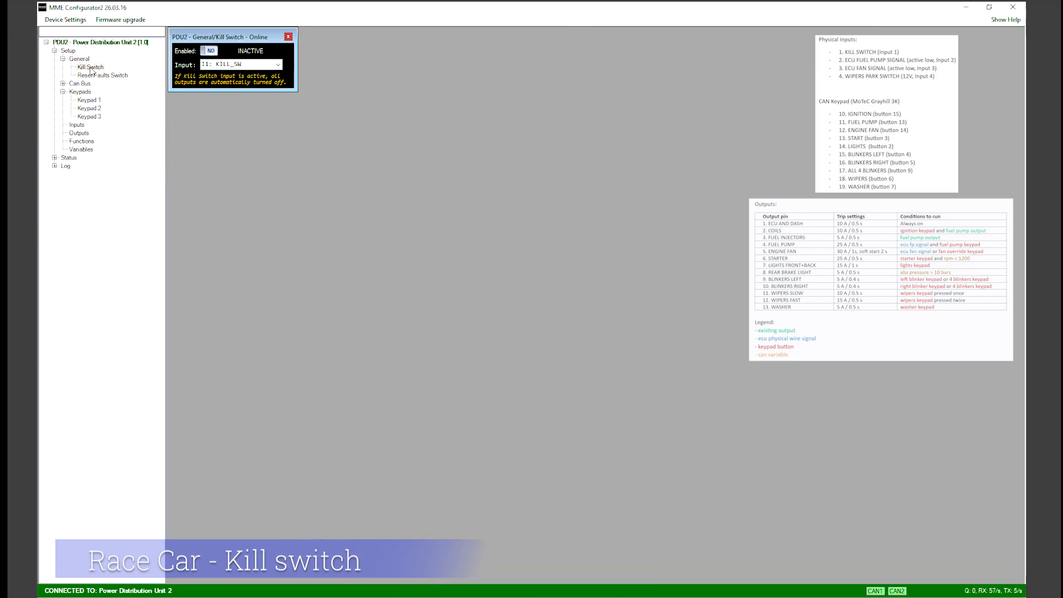
{"action": "left_click", "coordinate": [210, 52]}
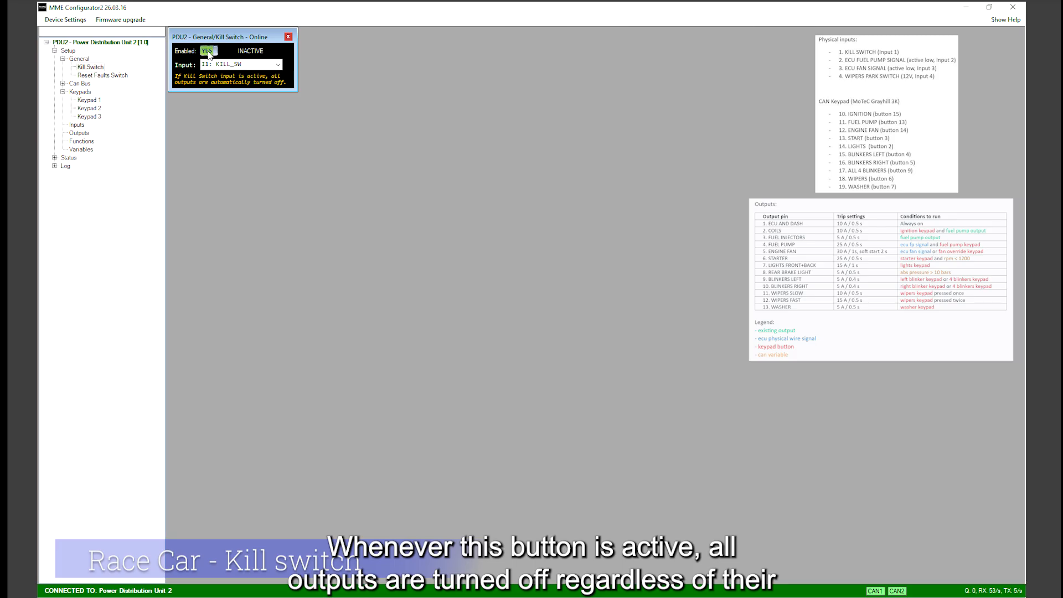
- Close the kill switch settings, open the outputs list and activate the outputs
{"action": "left_click", "coordinate": [288, 37]}
{"action": "double_click", "coordinate": [79, 133]}
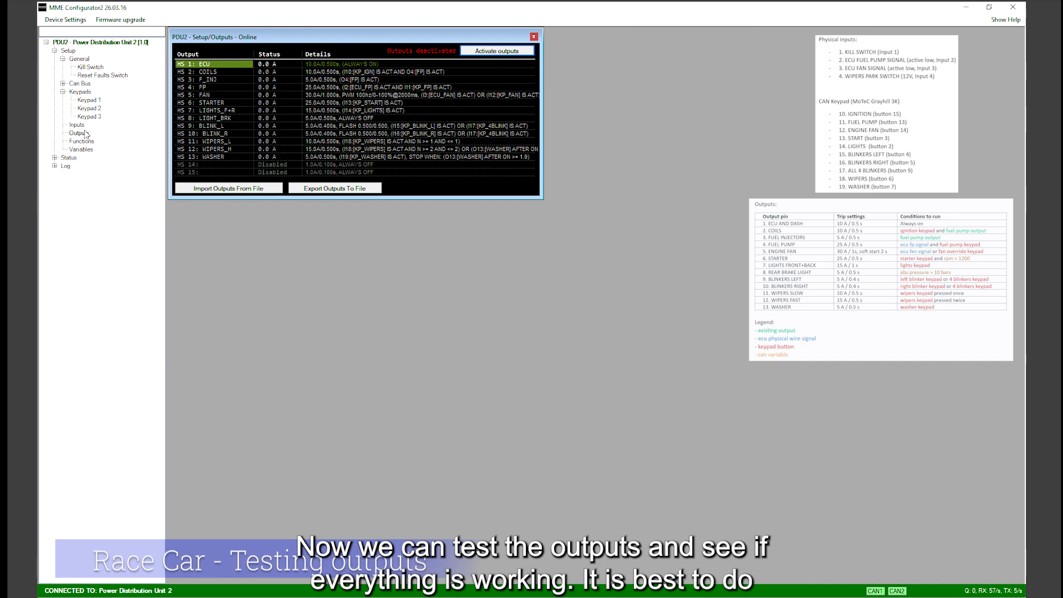
{"action": "left_click", "coordinate": [496, 53]}
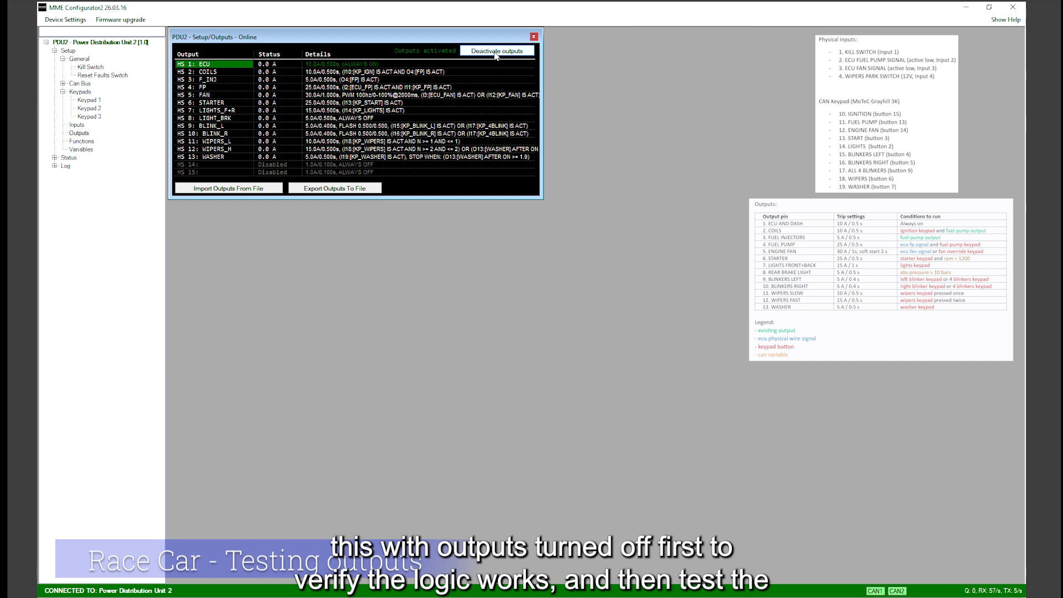
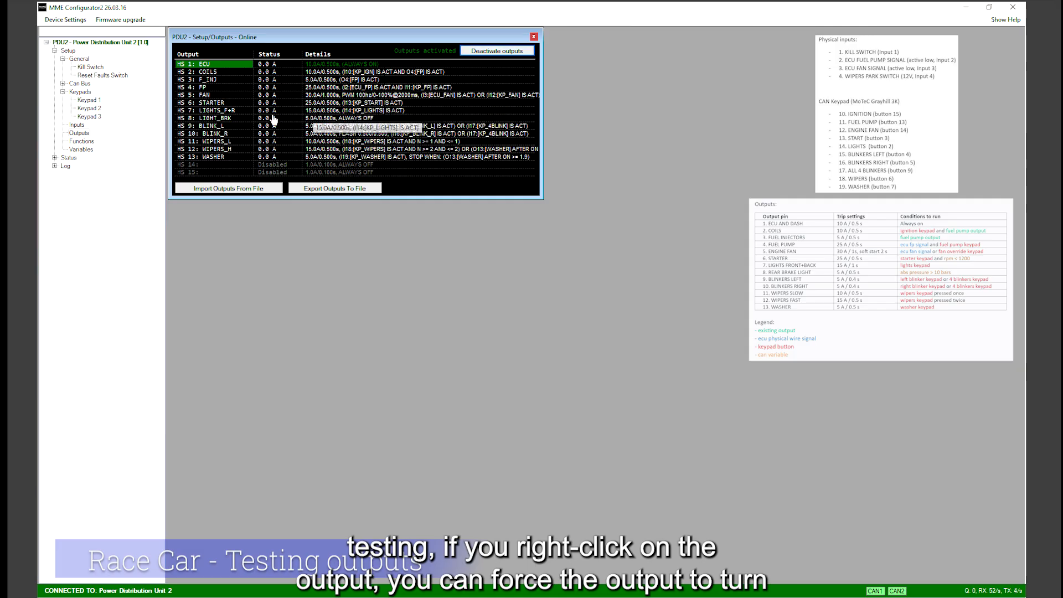
- Test output HS 9 BLINK_L by forcing it active and inactive, and return it to Auto
{"action": "right_click", "coordinate": [212, 127]}
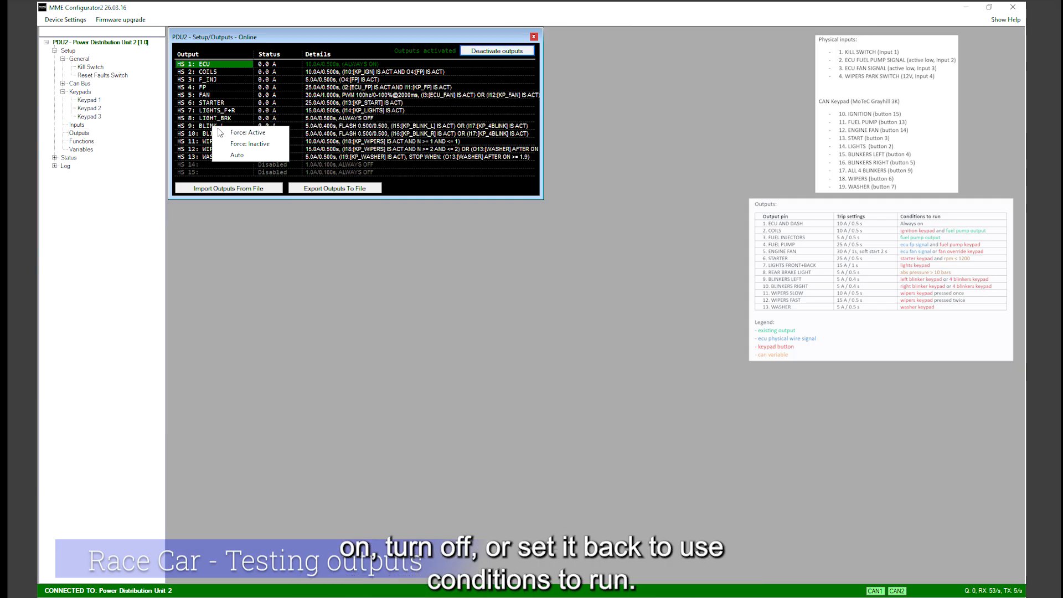
{"action": "left_click", "coordinate": [252, 134]}
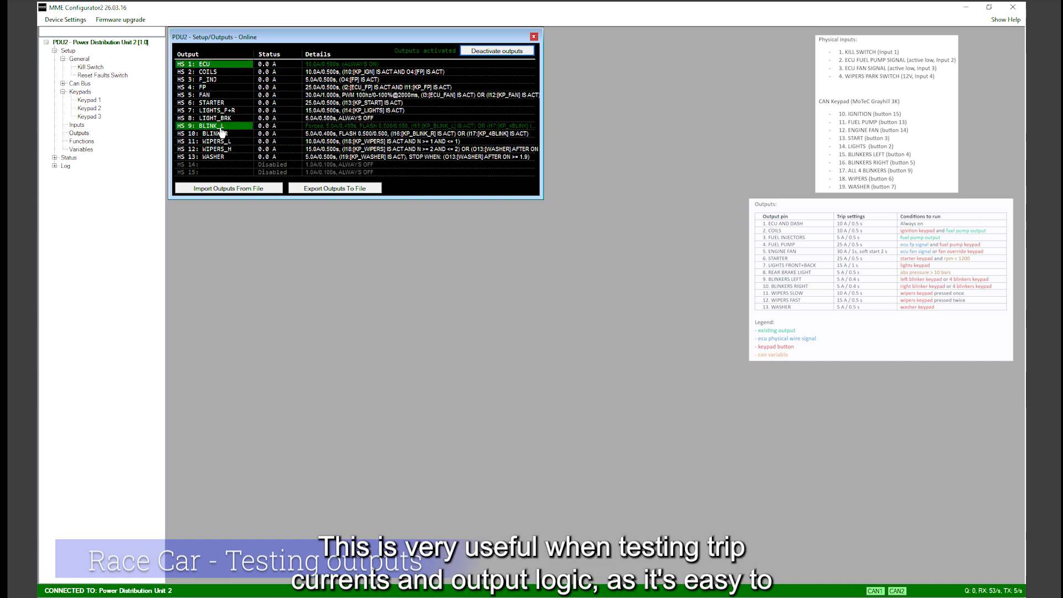
{"action": "right_click", "coordinate": [213, 127]}
{"action": "left_click", "coordinate": [250, 144]}
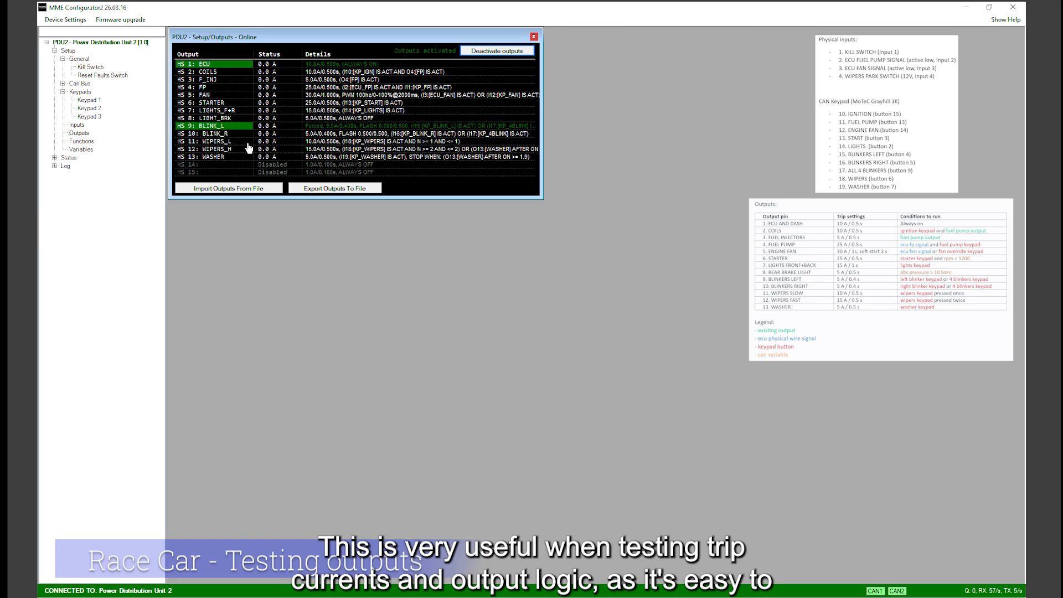
{"action": "right_click", "coordinate": [214, 127]}
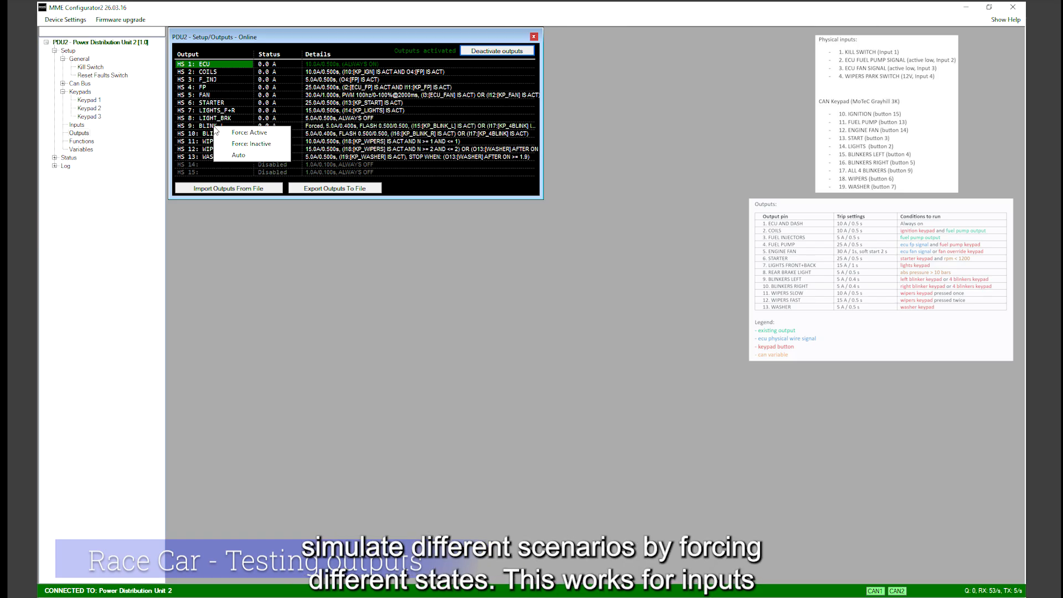
{"action": "left_click", "coordinate": [245, 156]}
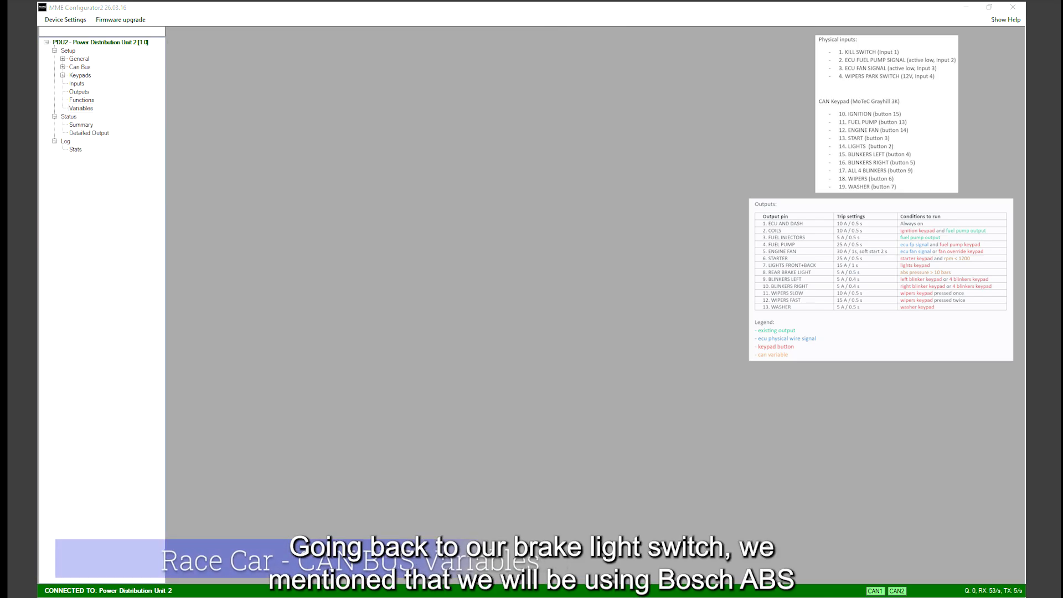
- Start a variable import from bosch_abs_m5_v19.dbc and select the P_FA front brake pressure signal
{"action": "left_click", "coordinate": [81, 109]}
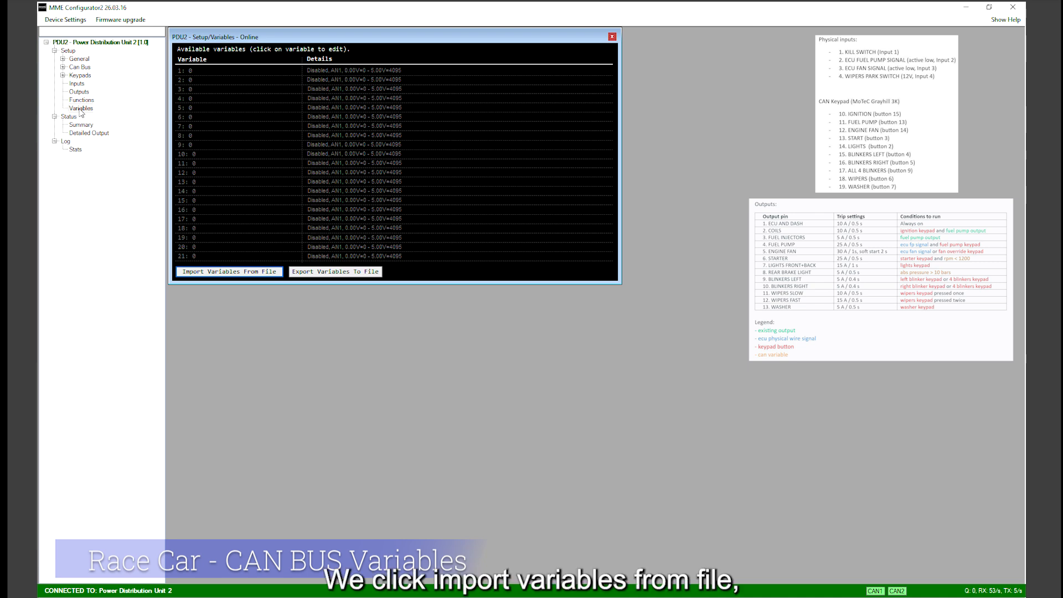
{"action": "left_click", "coordinate": [229, 272]}
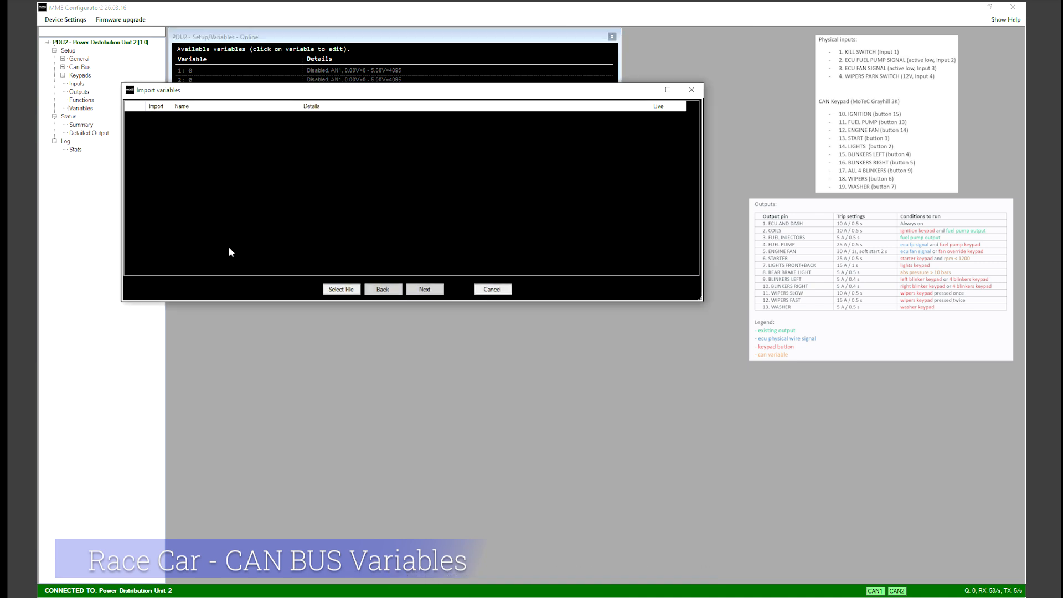
{"action": "left_click", "coordinate": [341, 289]}
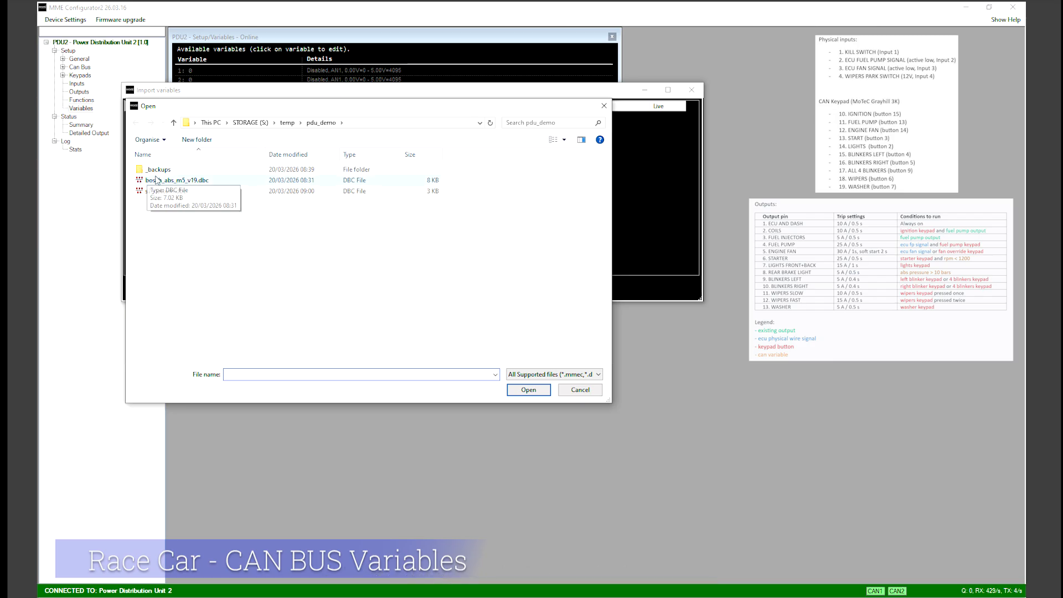
{"action": "double_click", "coordinate": [166, 180]}
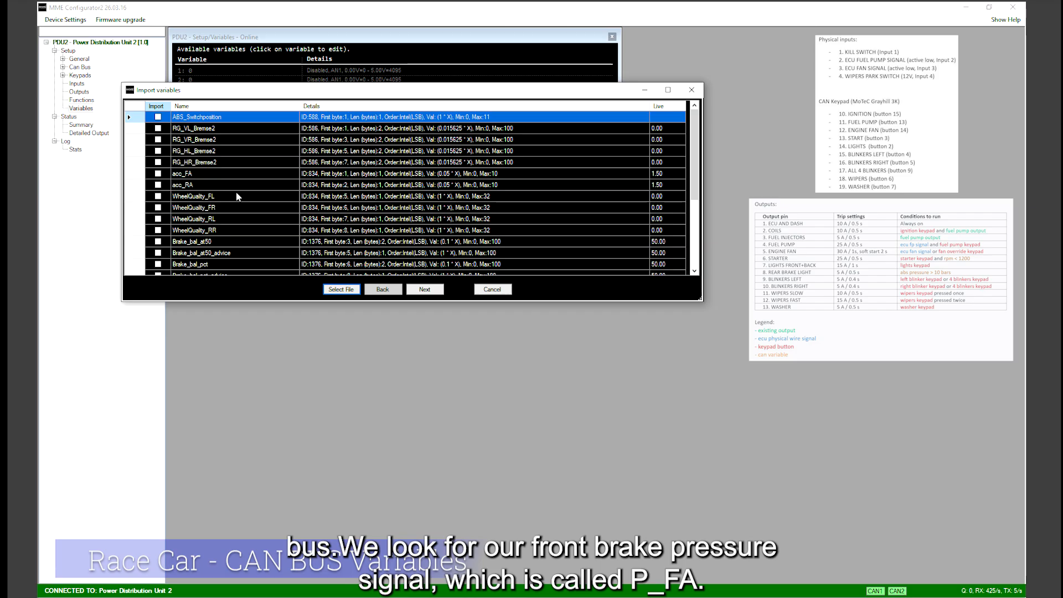
{"action": "scroll", "coordinate": [237, 197], "scroll_direction": "down", "scroll_amount": 4}
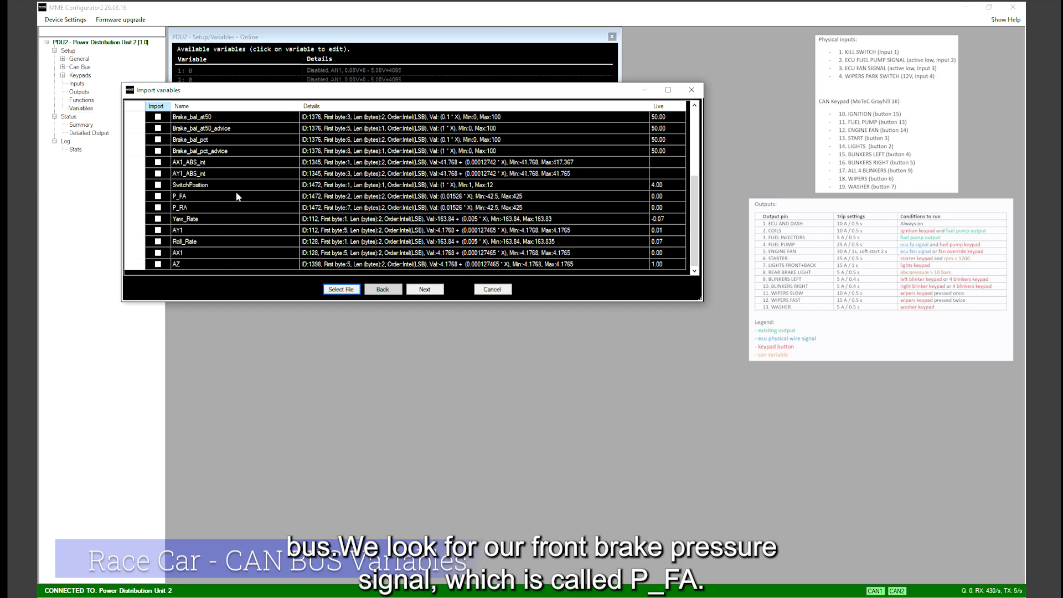
{"action": "left_click", "coordinate": [158, 197]}
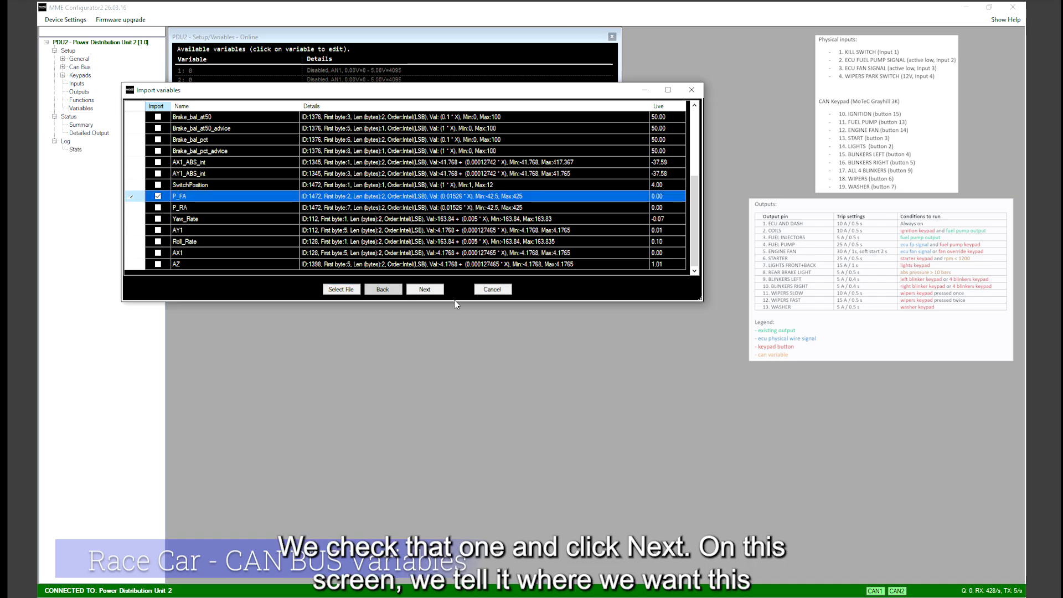
{"action": "left_click", "coordinate": [427, 288]}
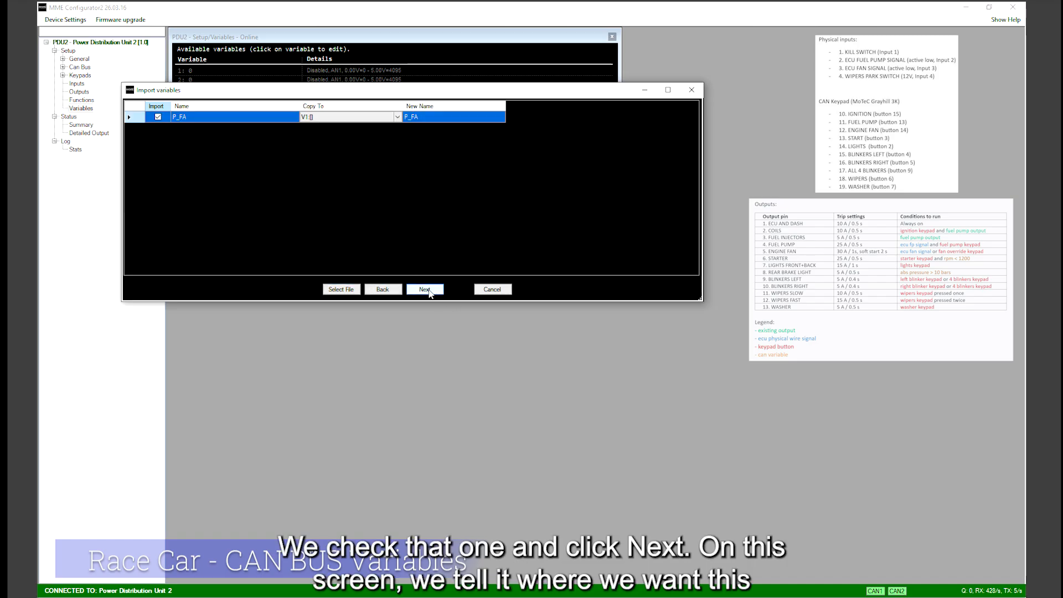
- Name the P_FA signal BRAKE_PRS and import it into variable V1
{"action": "left_click", "coordinate": [419, 117]}
{"action": "type", "text": "BRAKE_PRS"}
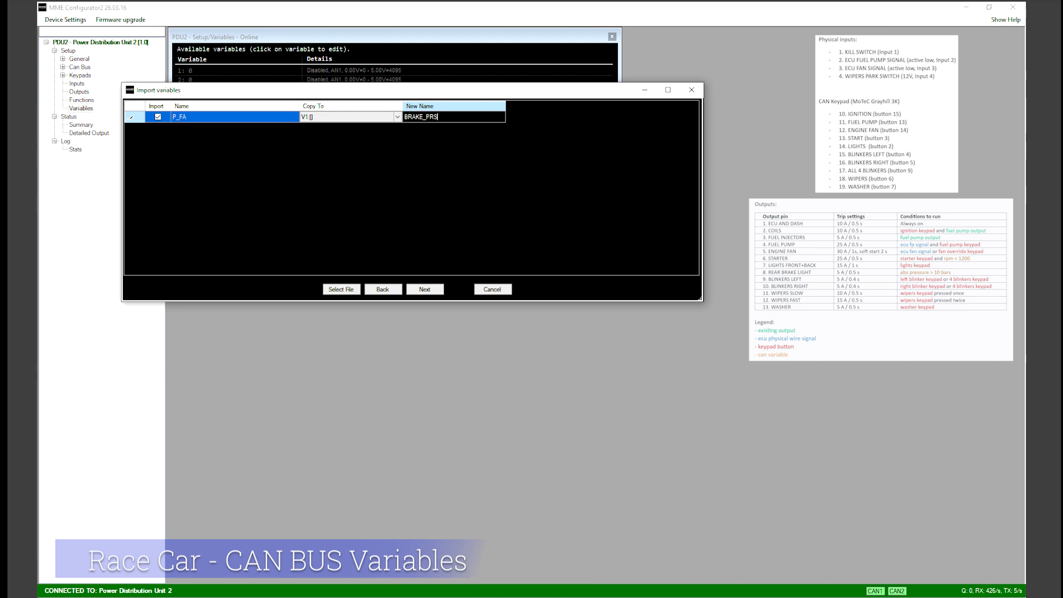
{"action": "left_click", "coordinate": [432, 294]}
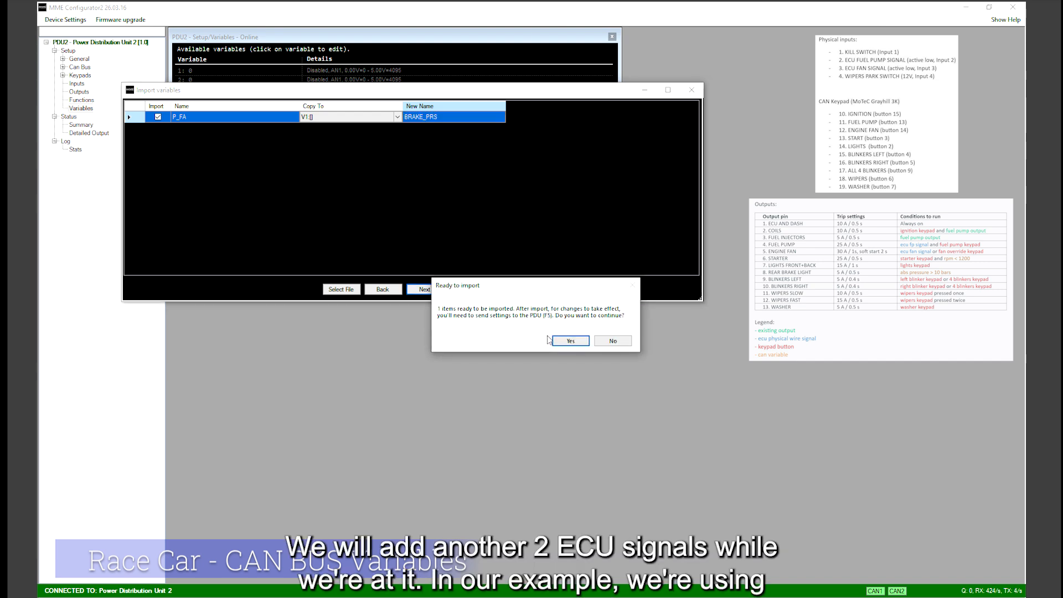
{"action": "left_click", "coordinate": [570, 340]}
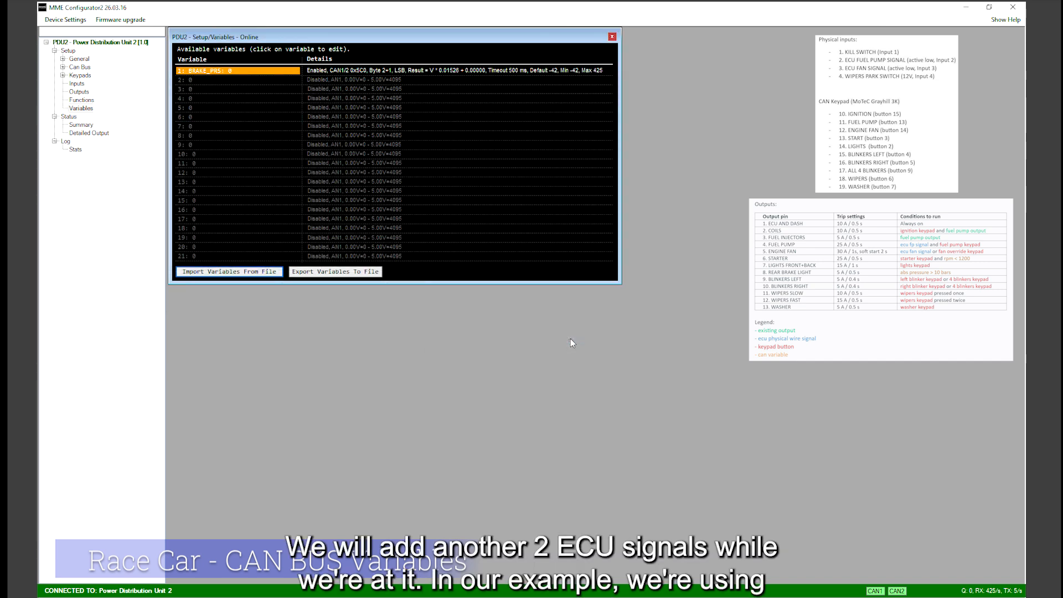
- Start another variable import from s7_custom.dbc and select the rpm and ect1 signals
{"action": "left_click", "coordinate": [244, 273]}
{"action": "left_click", "coordinate": [358, 302]}
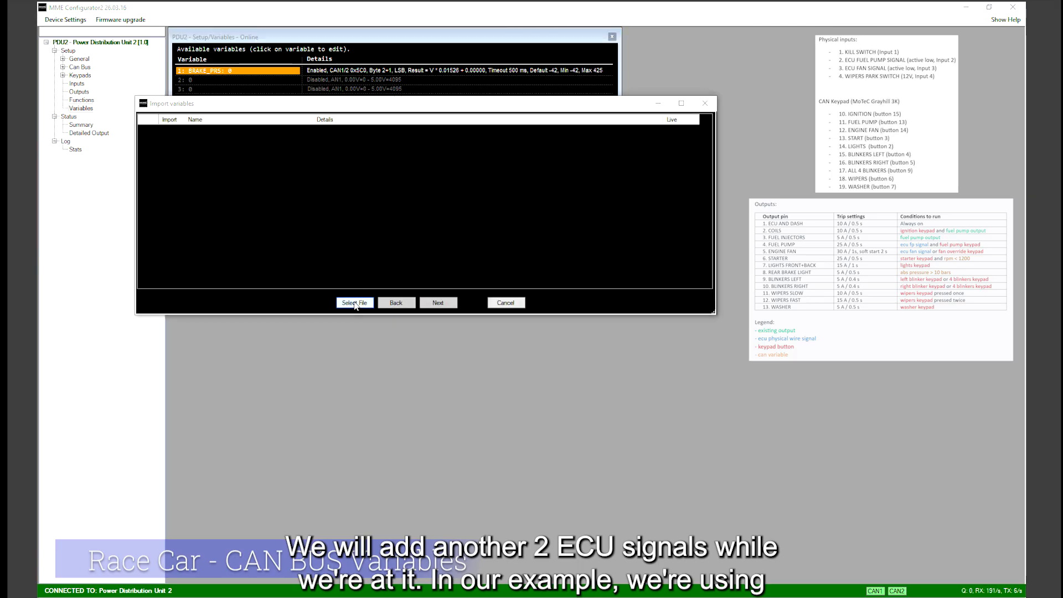
{"action": "double_click", "coordinate": [179, 205]}
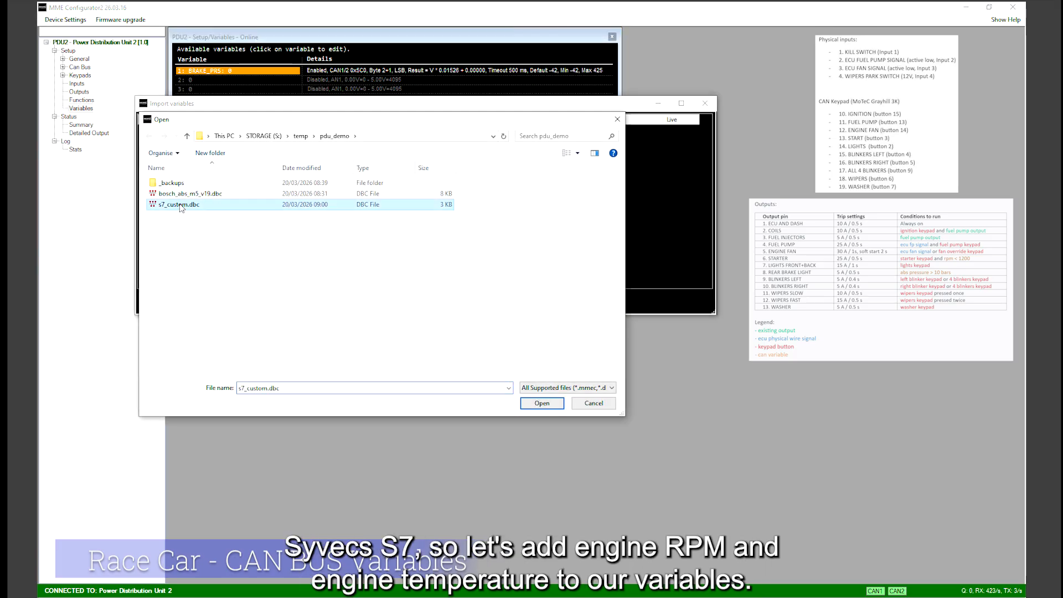
{"action": "left_click", "coordinate": [171, 130]}
{"action": "left_click", "coordinate": [171, 164]}
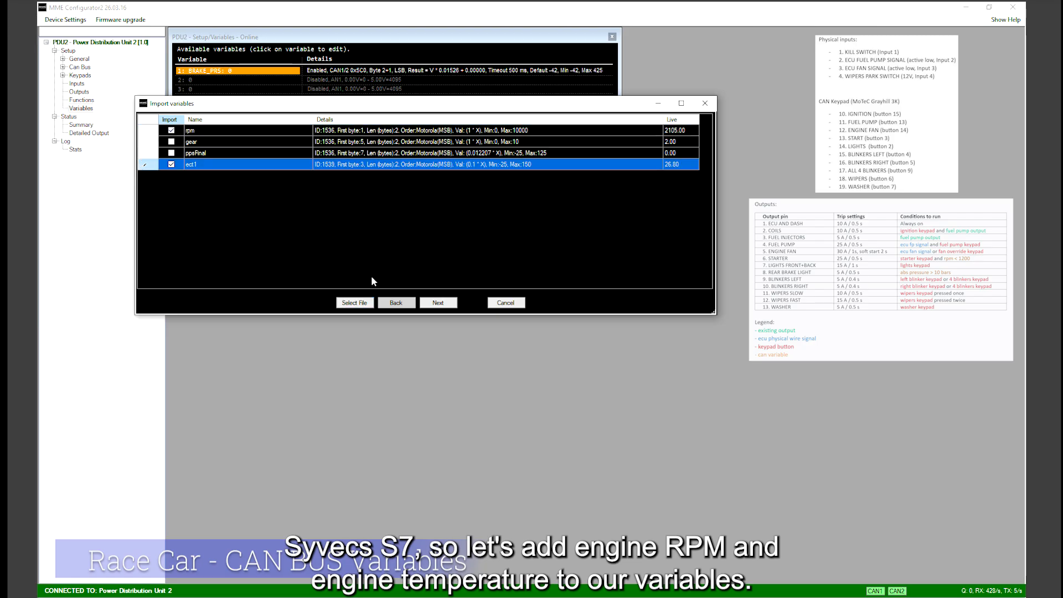
{"action": "left_click", "coordinate": [435, 302]}
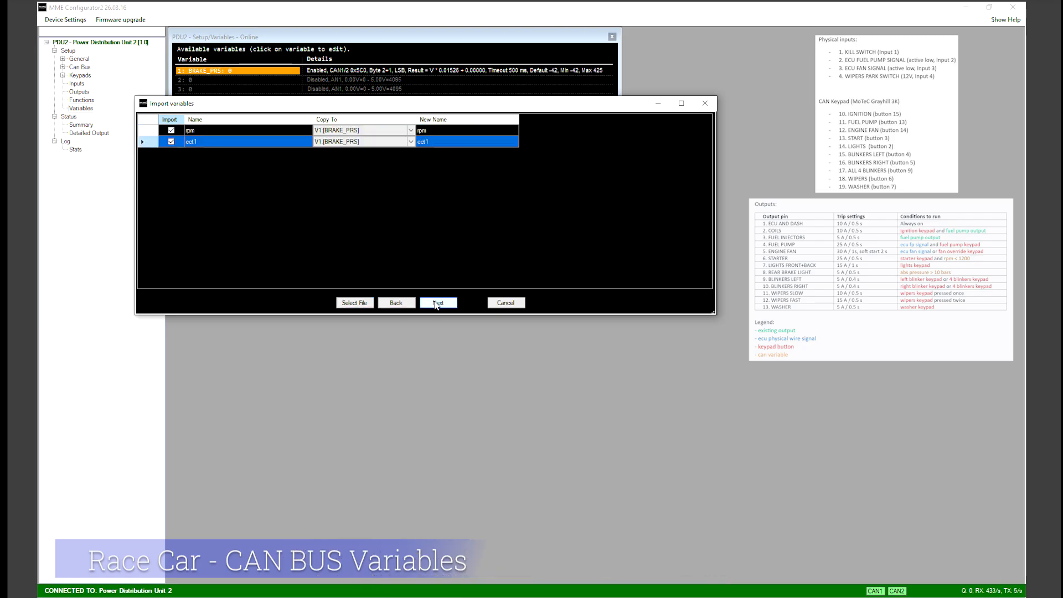
- Assign the rpm signal to variable V2 and name it RPM
{"action": "left_click", "coordinate": [410, 130]}
{"action": "left_click", "coordinate": [411, 130]}
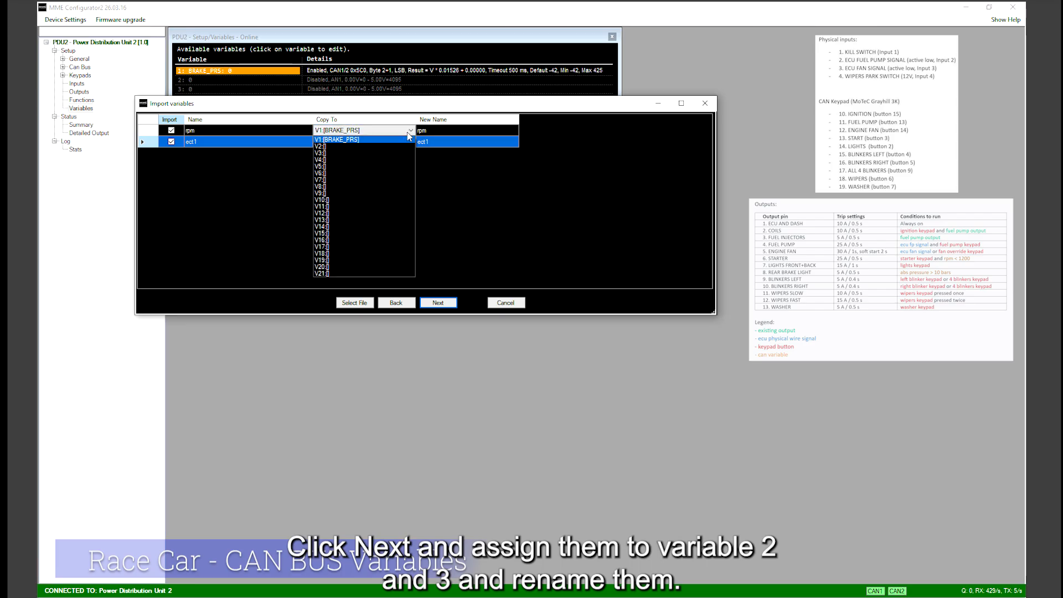
{"action": "left_click", "coordinate": [356, 146]}
{"action": "left_click", "coordinate": [448, 132]}
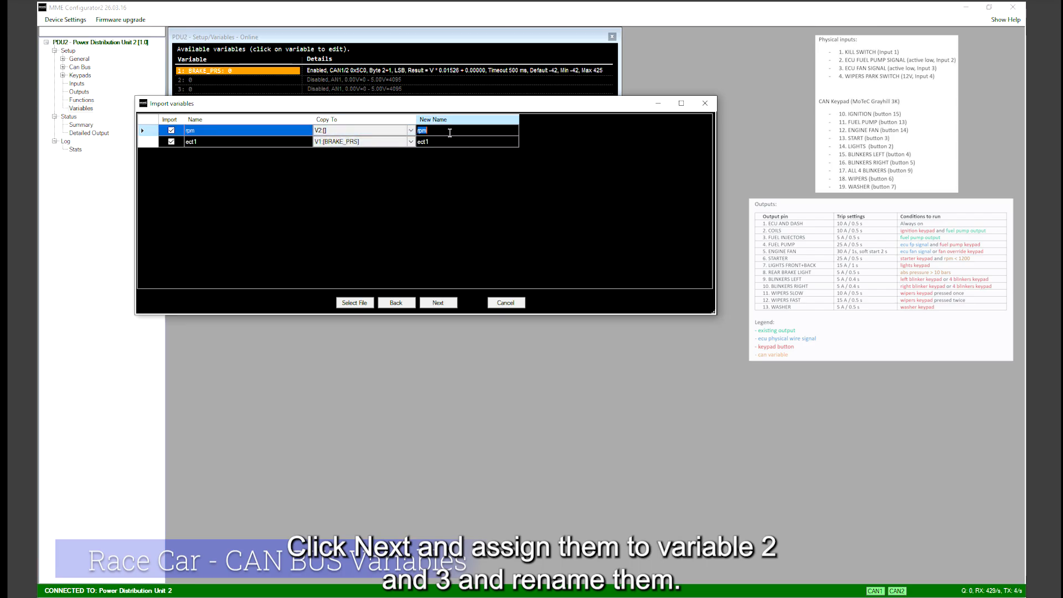
{"action": "type", "text": "RPM"}
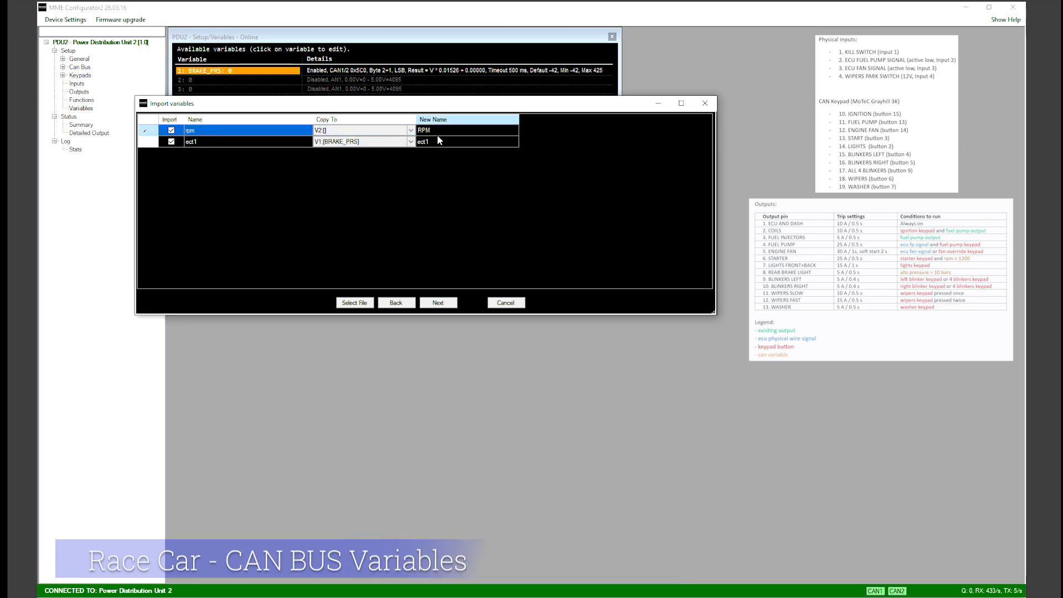
- Assign the ect1 signal to variable V3 and name it ENGINE_T
{"action": "left_click", "coordinate": [343, 142]}
{"action": "left_click", "coordinate": [334, 159]}
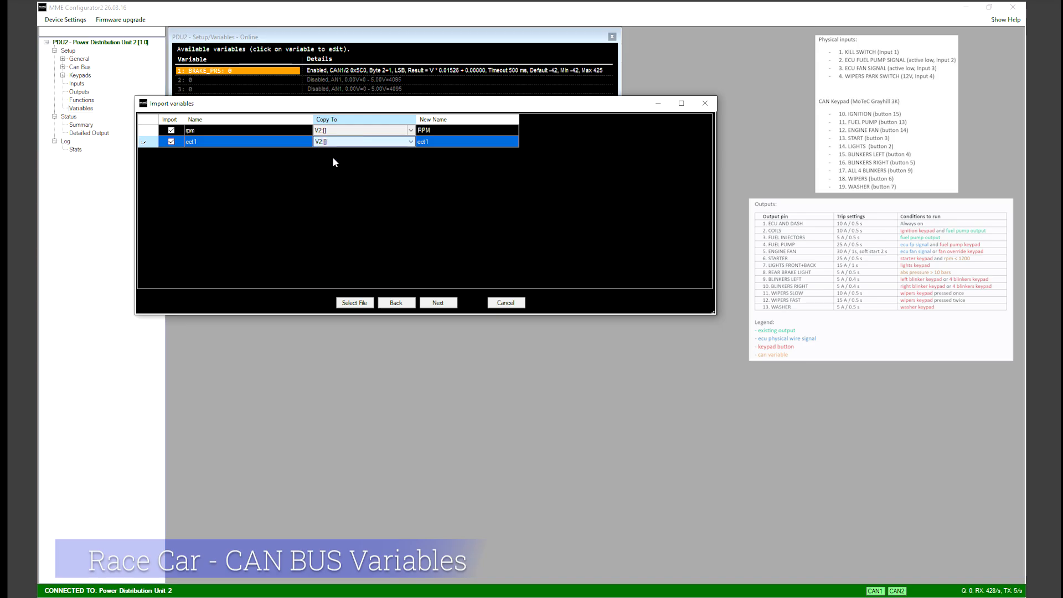
{"action": "left_click", "coordinate": [412, 142]}
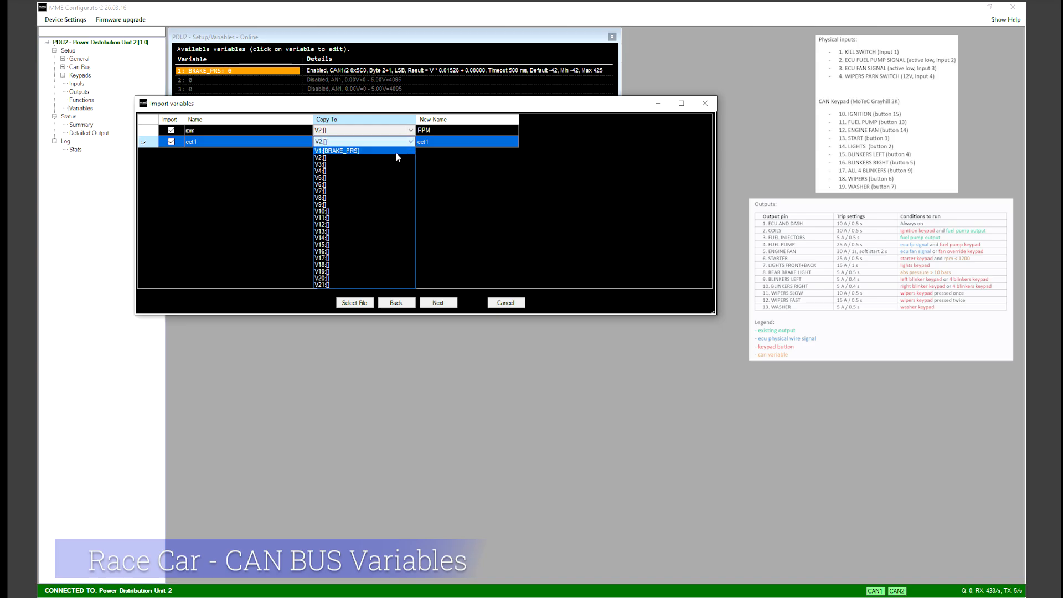
{"action": "left_click", "coordinate": [351, 161]}
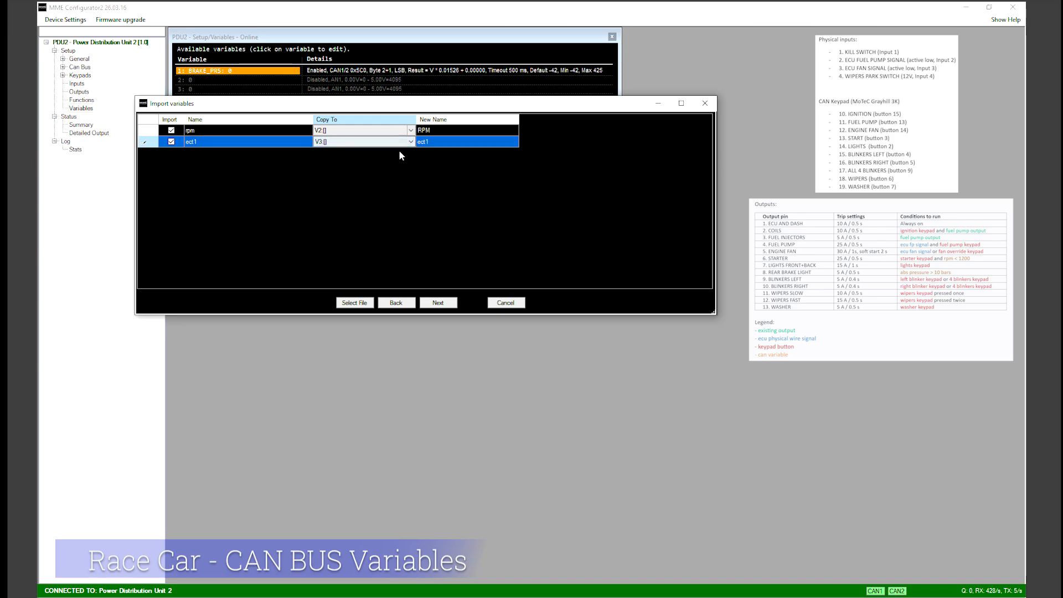
{"action": "left_click", "coordinate": [439, 143]}
{"action": "type", "text": "ENGINE"}
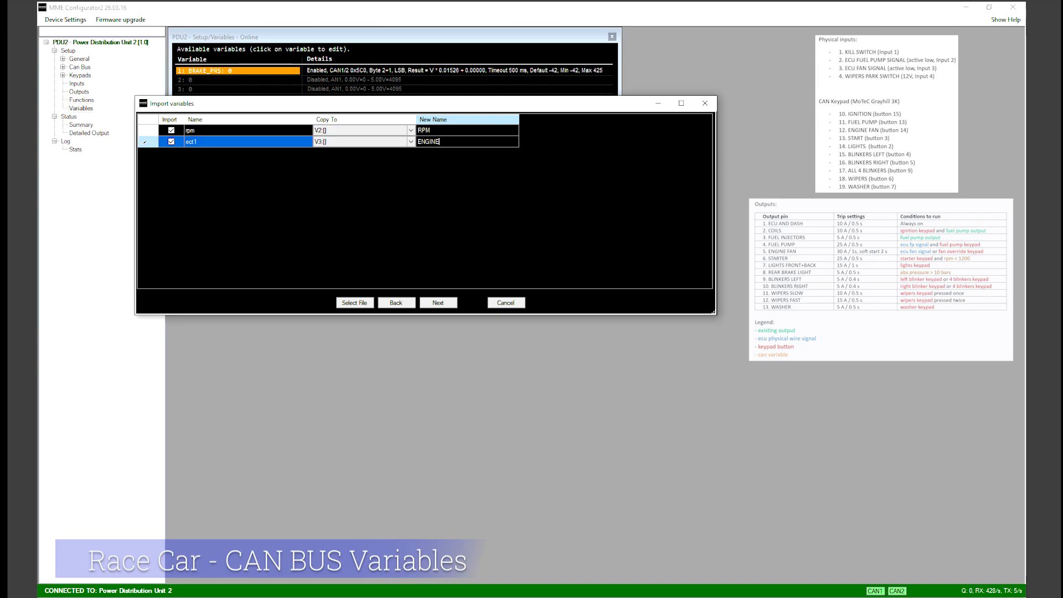
{"action": "type", "text": "_T"}
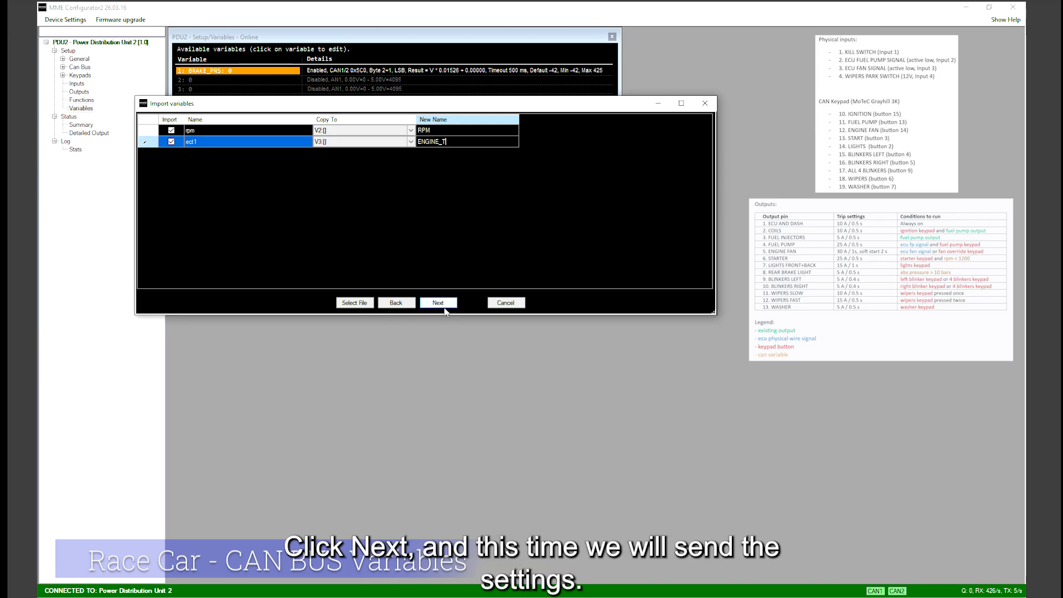
- Import the RPM and ENGINE_T variables, send the settings to the PDU and close the variables list
{"action": "left_click", "coordinate": [438, 303]}
{"action": "left_click", "coordinate": [564, 341]}
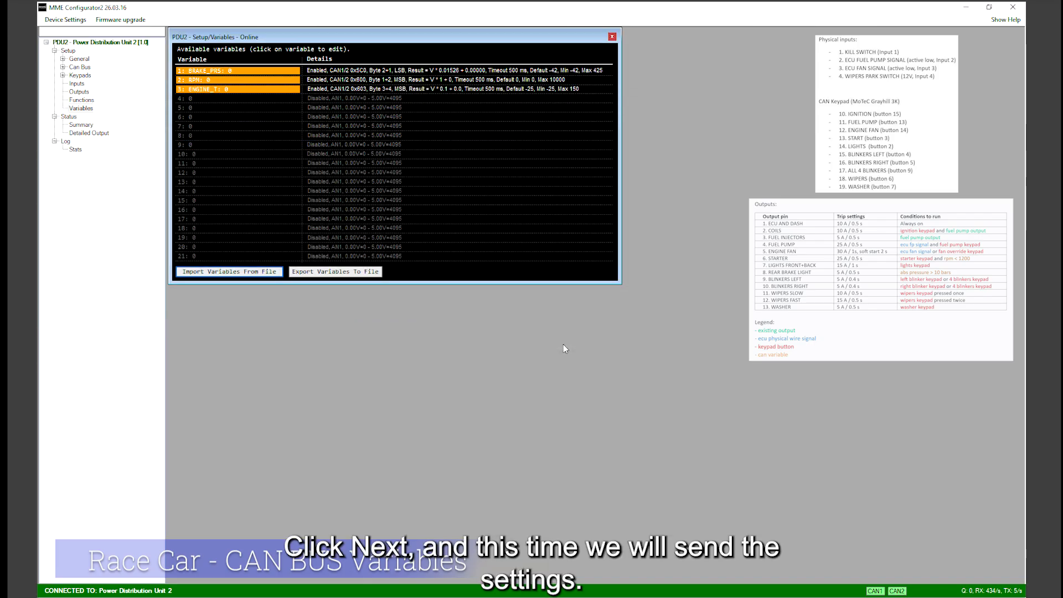
{"action": "key", "text": "F5"}
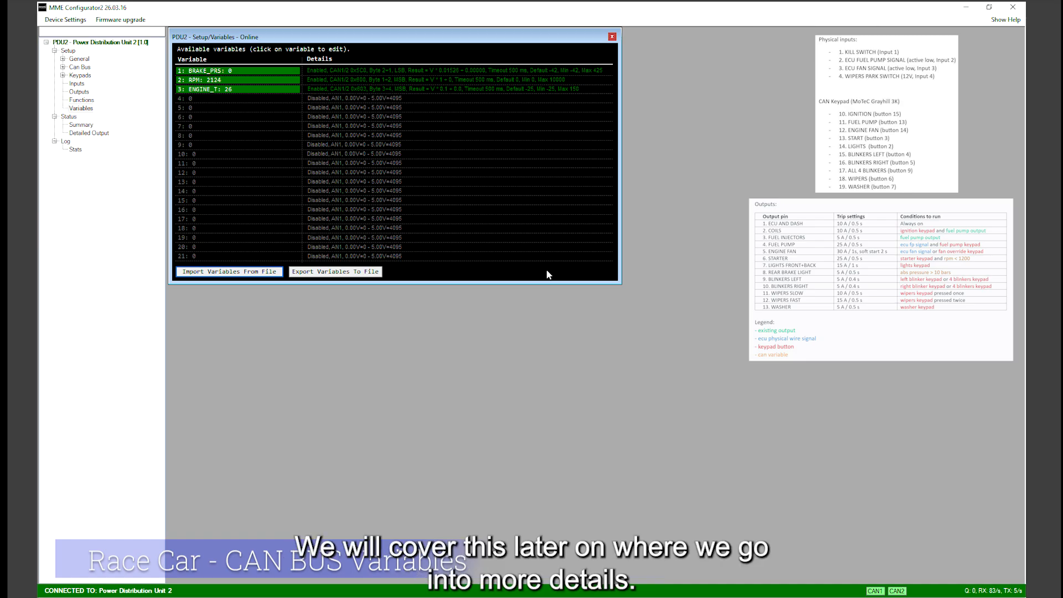
{"action": "left_click", "coordinate": [613, 37]}
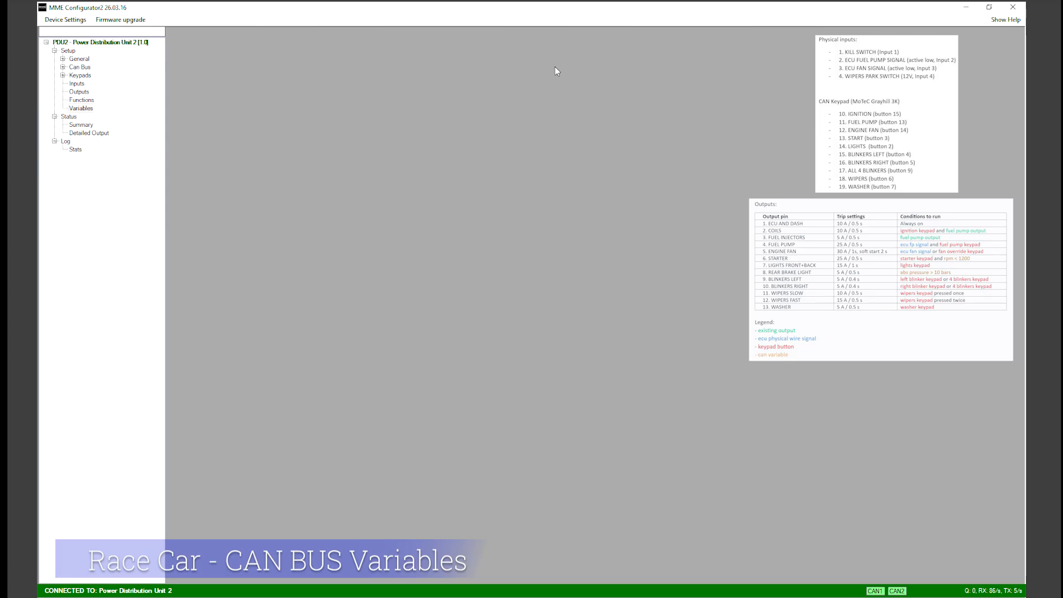
- Add a run condition to output 8 LIGHT_BRK so it activates when variable V1 BRAKE_PRS is >= 10
{"action": "left_click", "coordinate": [80, 92]}
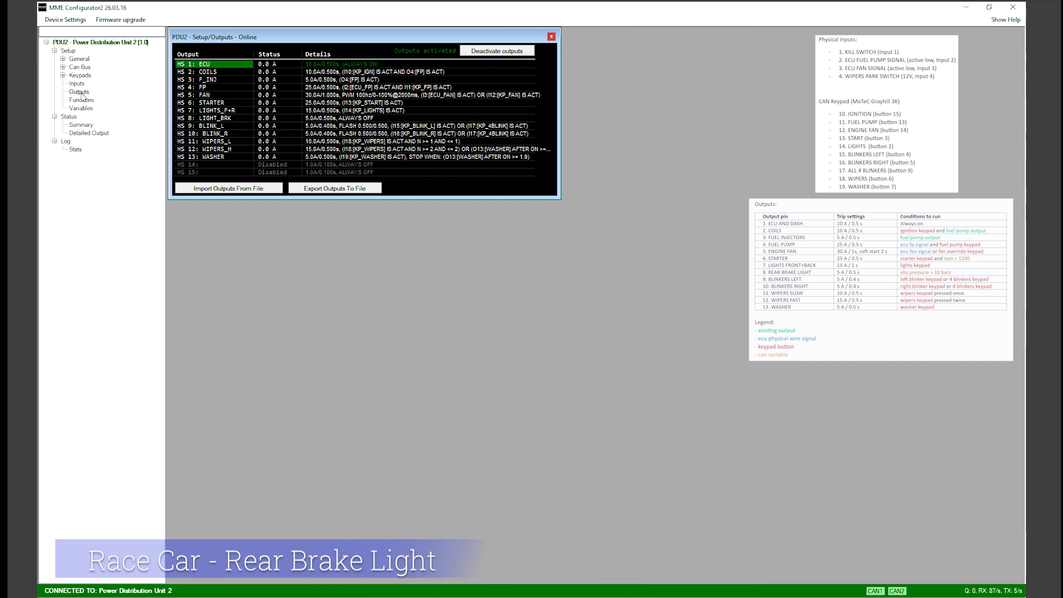
{"action": "double_click", "coordinate": [213, 118]}
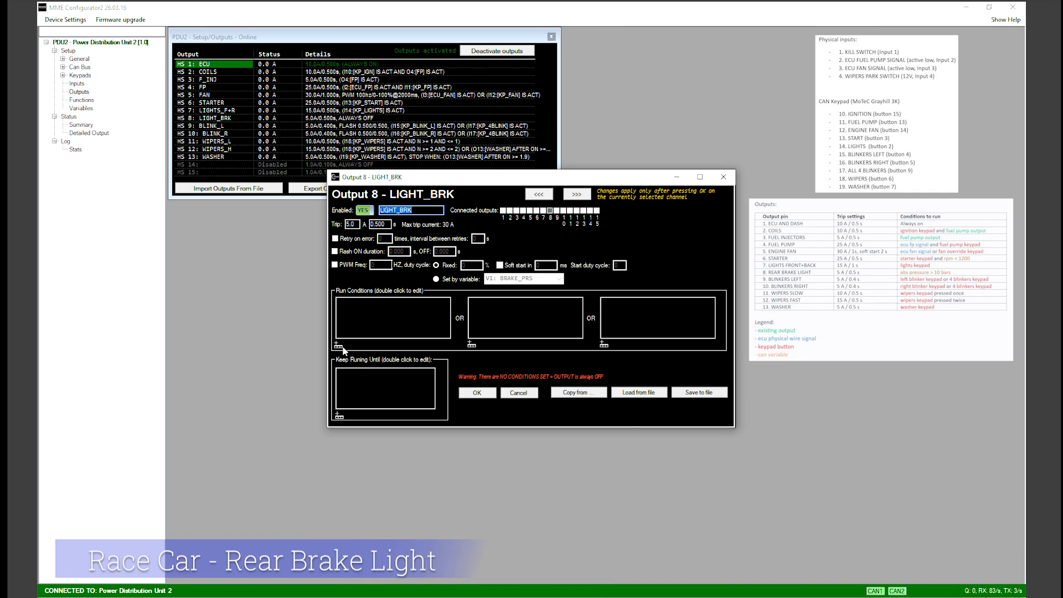
{"action": "left_click", "coordinate": [338, 345]}
{"action": "left_click_drag", "start_coordinate": [512, 281], "coordinate": [512, 312]}
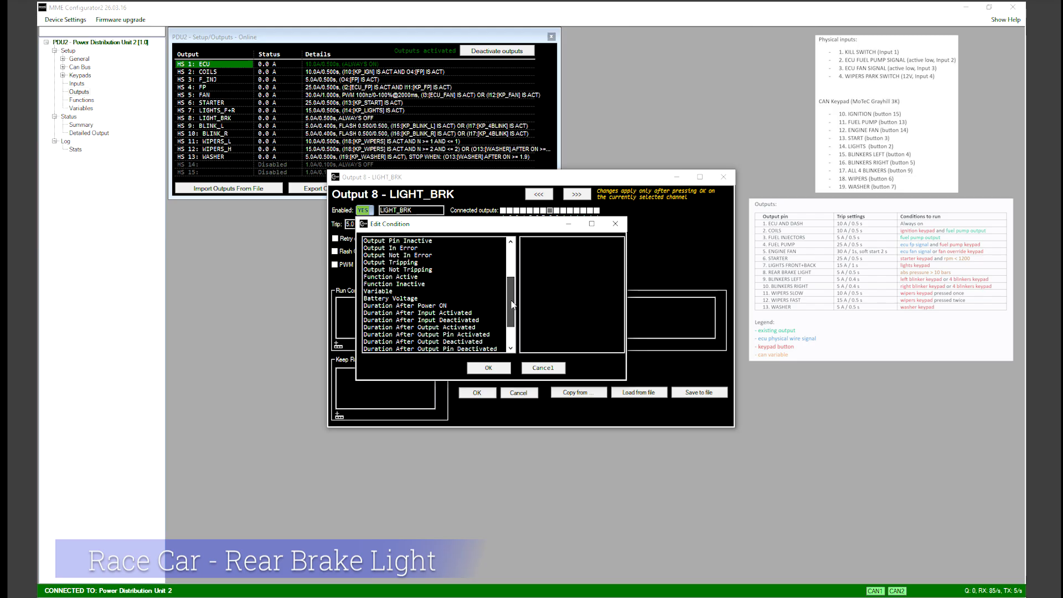
{"action": "left_click", "coordinate": [378, 292]}
{"action": "left_click", "coordinate": [658, 266]}
{"action": "type", "text": "10"}
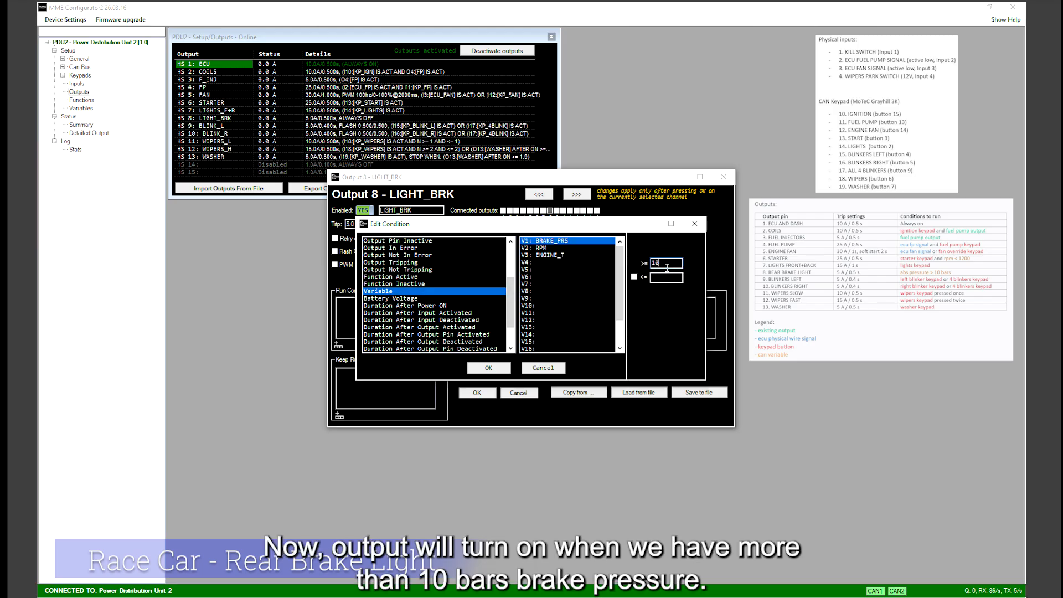
{"action": "left_click", "coordinate": [485, 368]}
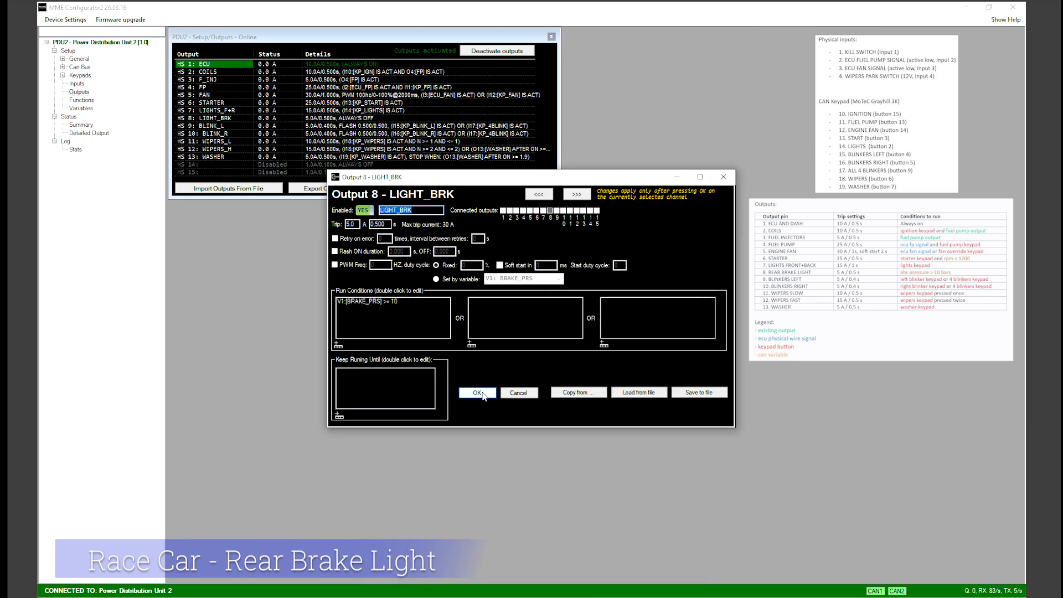
{"action": "left_click", "coordinate": [482, 393]}
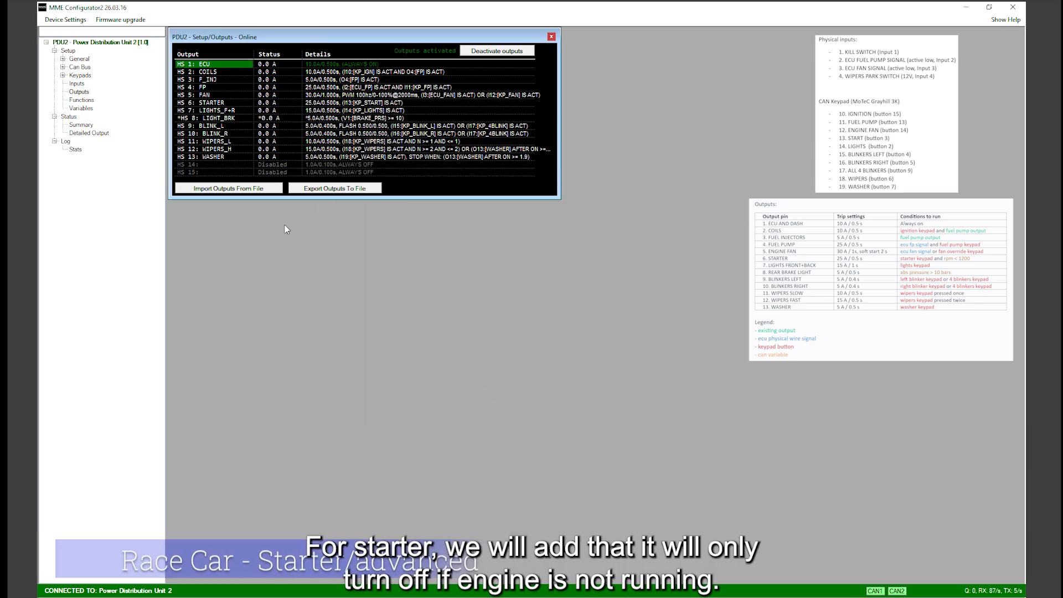
- Add a condition to output 6 STARTER's existing run conditions requiring variable V2 RPM to be >= 0 and <= 1200
{"action": "double_click", "coordinate": [223, 104]}
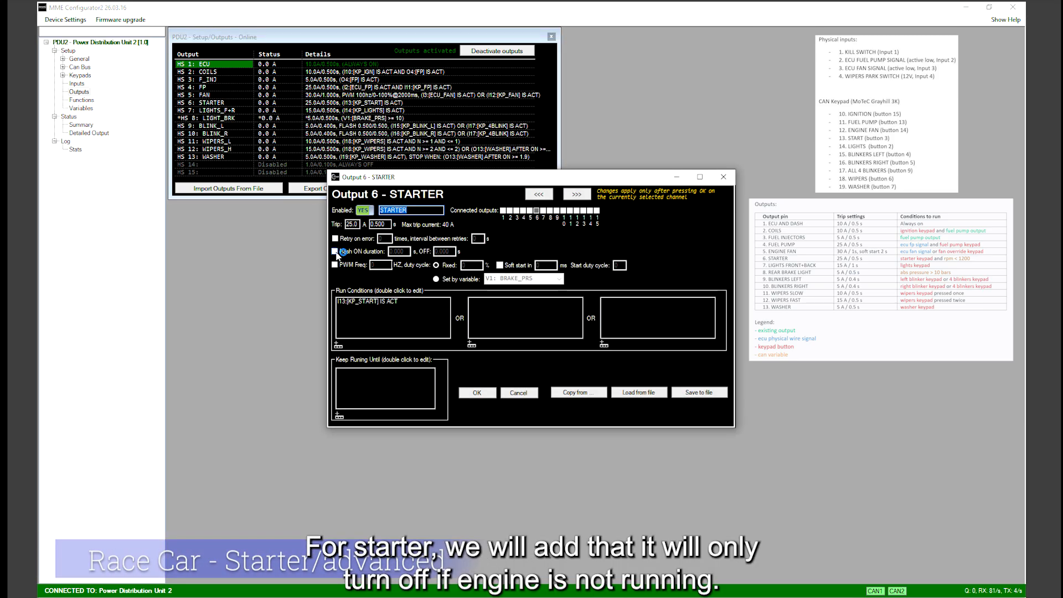
{"action": "left_click", "coordinate": [338, 346]}
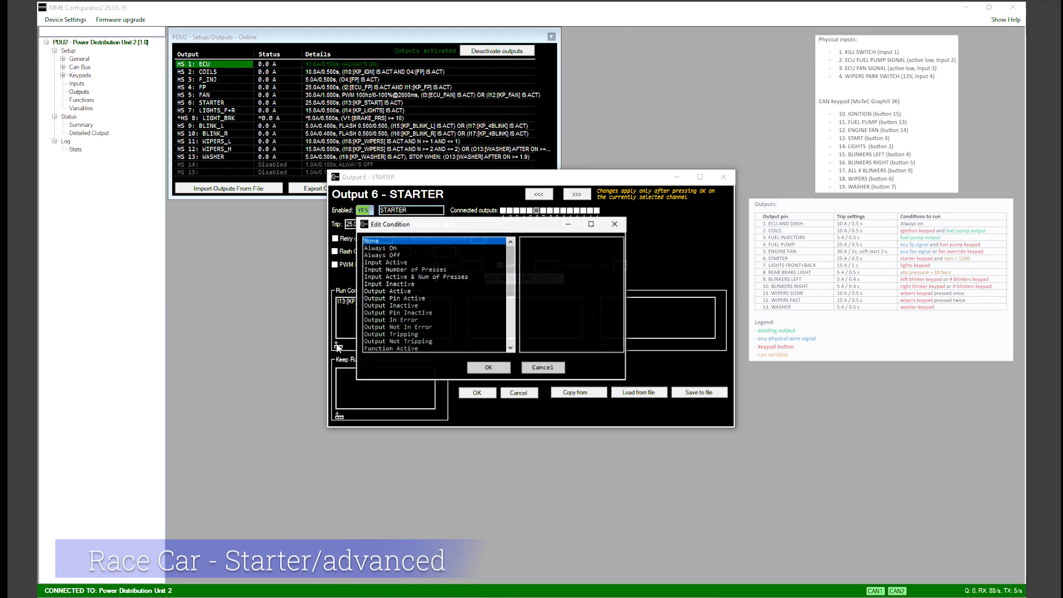
{"action": "left_click_drag", "start_coordinate": [510, 261], "coordinate": [511, 308]}
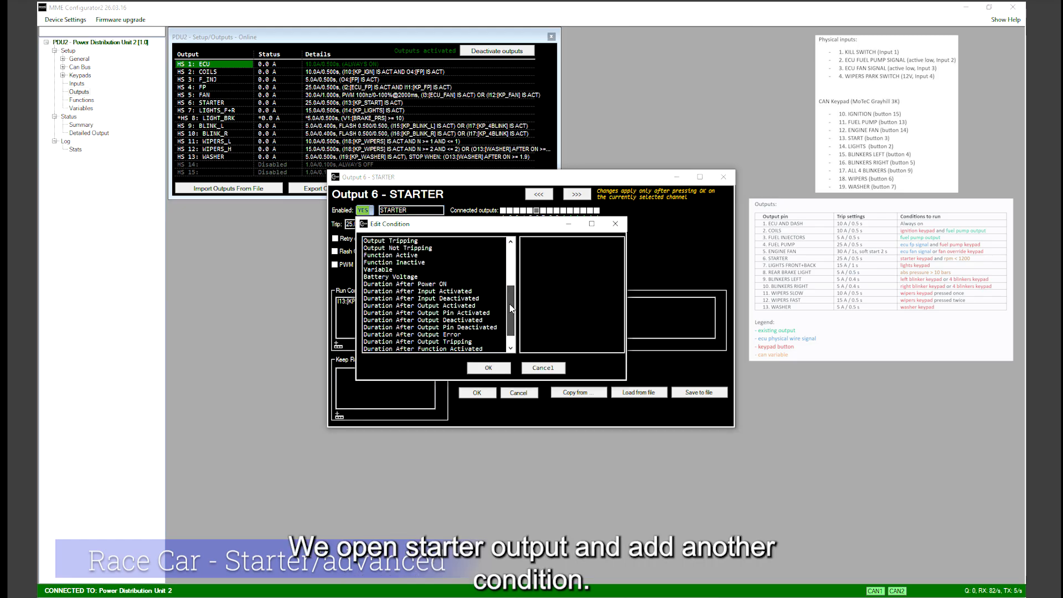
{"action": "left_click", "coordinate": [390, 270]}
{"action": "left_click", "coordinate": [546, 249]}
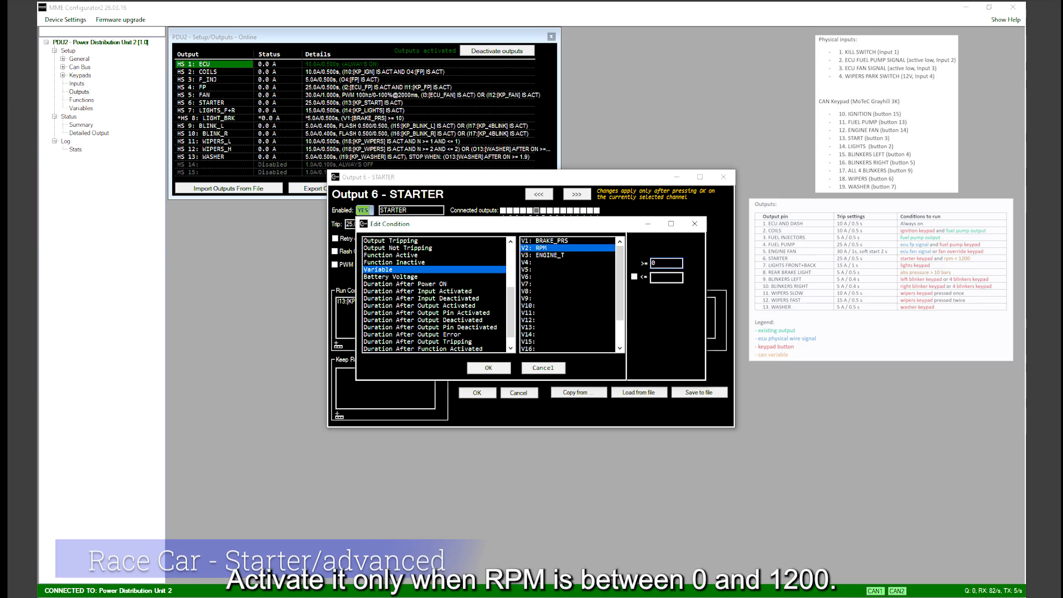
{"action": "left_click", "coordinate": [635, 277]}
{"action": "left_click", "coordinate": [662, 278]}
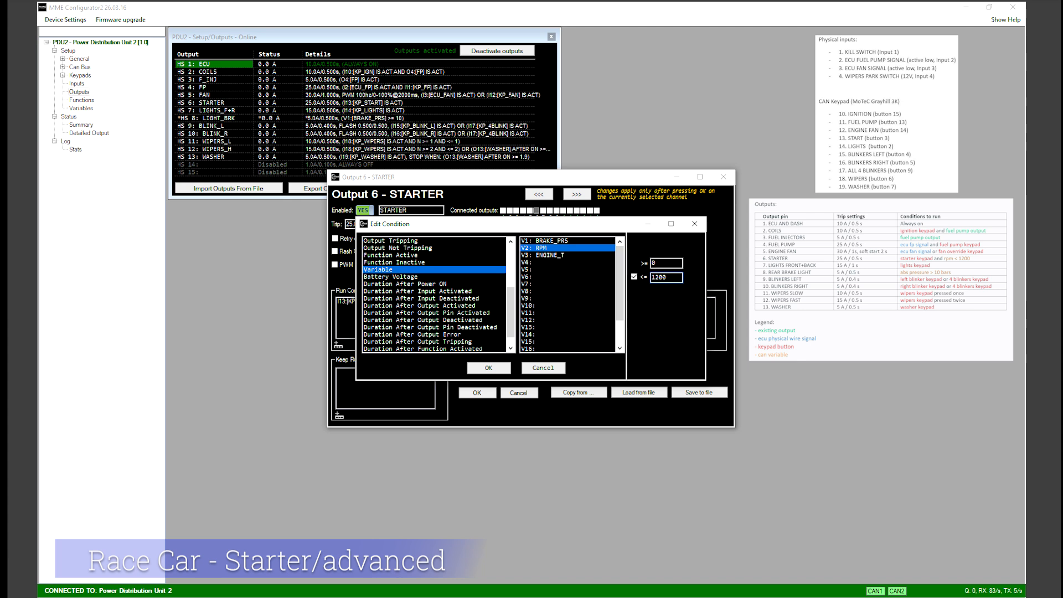
{"action": "left_click", "coordinate": [488, 368]}
{"action": "left_click", "coordinate": [477, 393]}
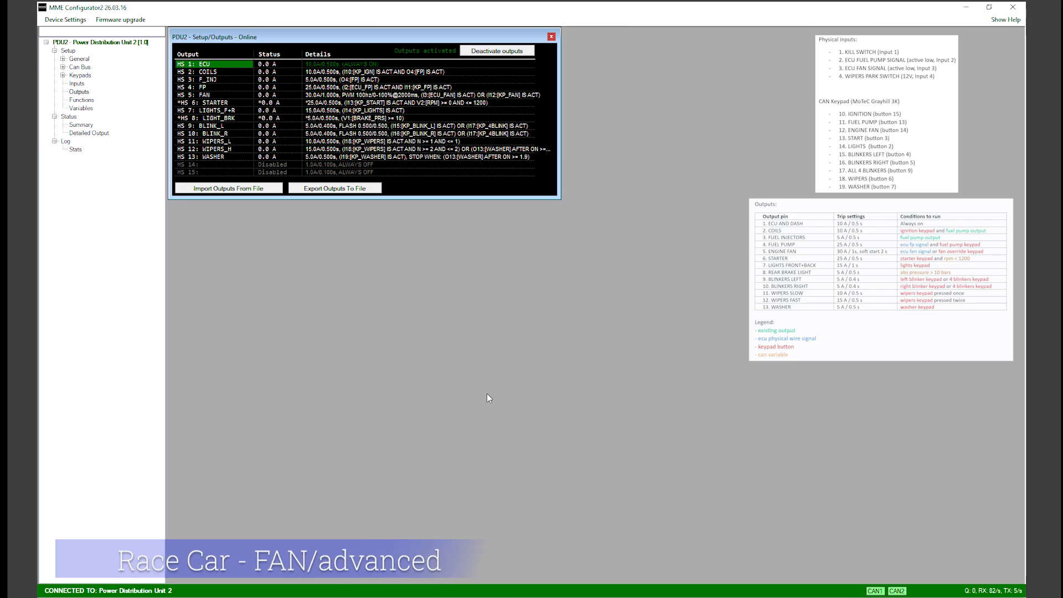
- Remove the ECU_FAN input condition from the first run condition group of output 5 FAN
{"action": "double_click", "coordinate": [206, 96]}
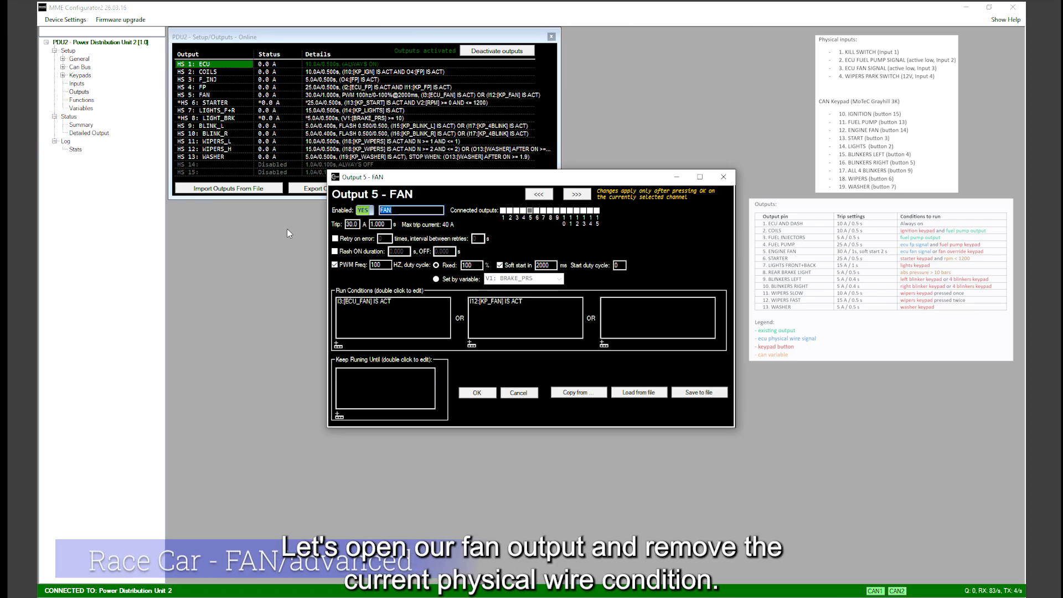
{"action": "left_click", "coordinate": [422, 303]}
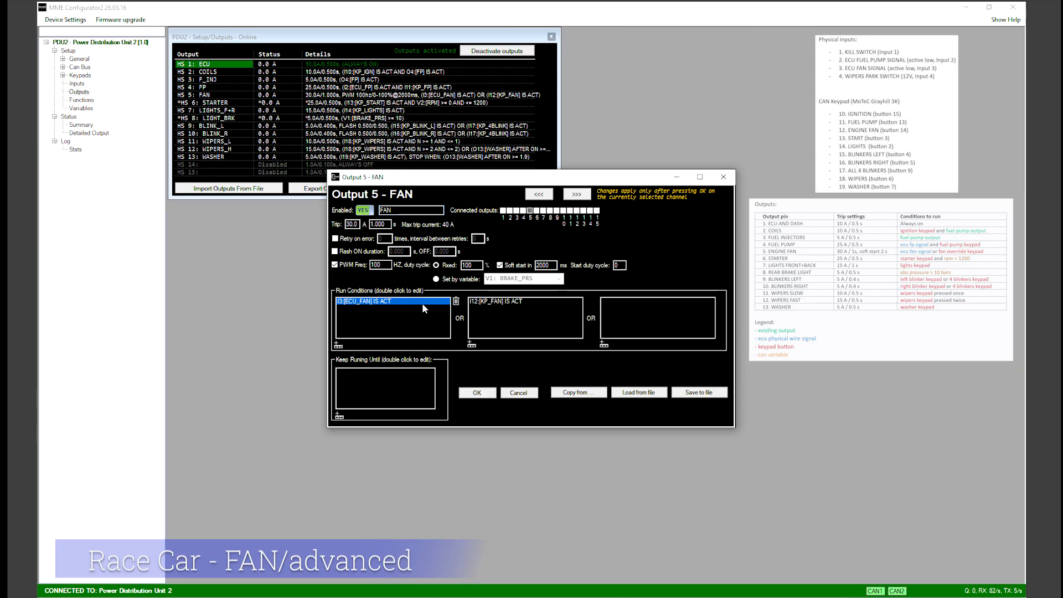
{"action": "left_click", "coordinate": [456, 303]}
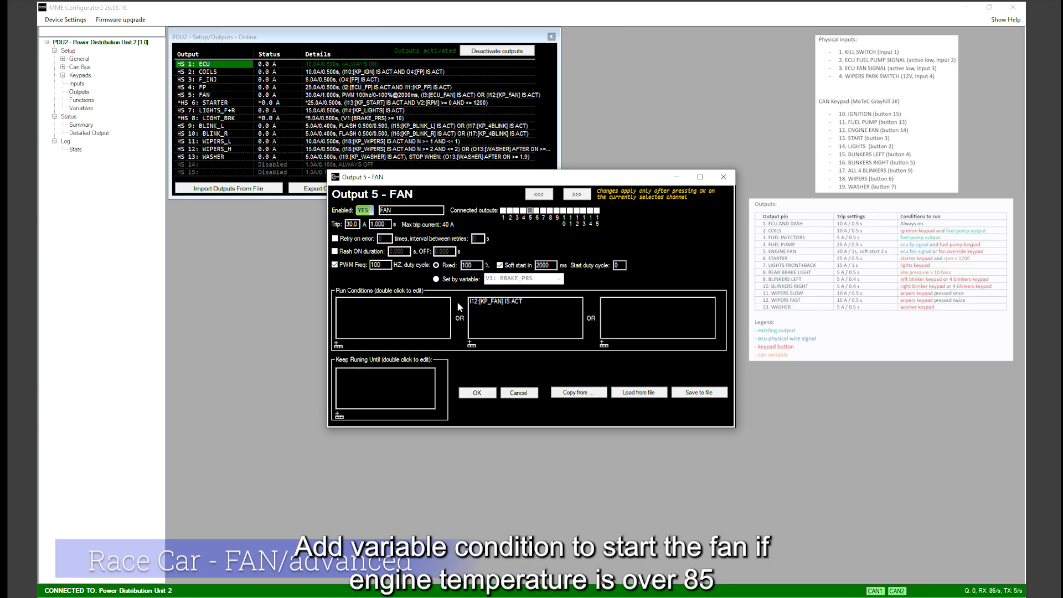
- Add a variable condition to the FAN output's empty first run group, with V3 ENGINE_T >= 85
{"action": "left_click", "coordinate": [339, 345]}
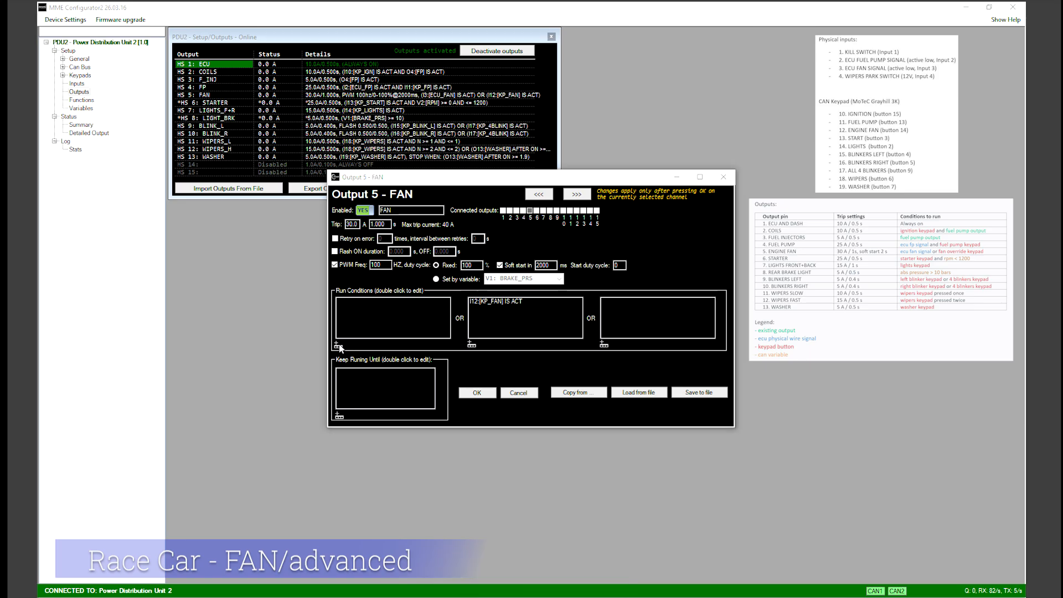
{"action": "scroll", "coordinate": [395, 332], "scroll_direction": "down", "scroll_amount": 2}
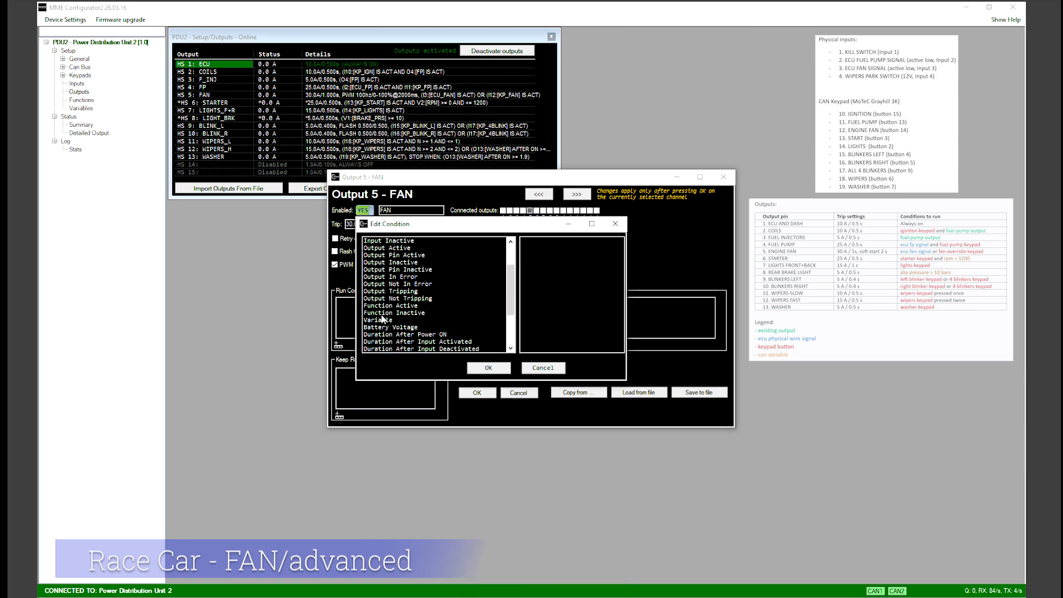
{"action": "left_click", "coordinate": [382, 321]}
{"action": "left_click", "coordinate": [544, 255]}
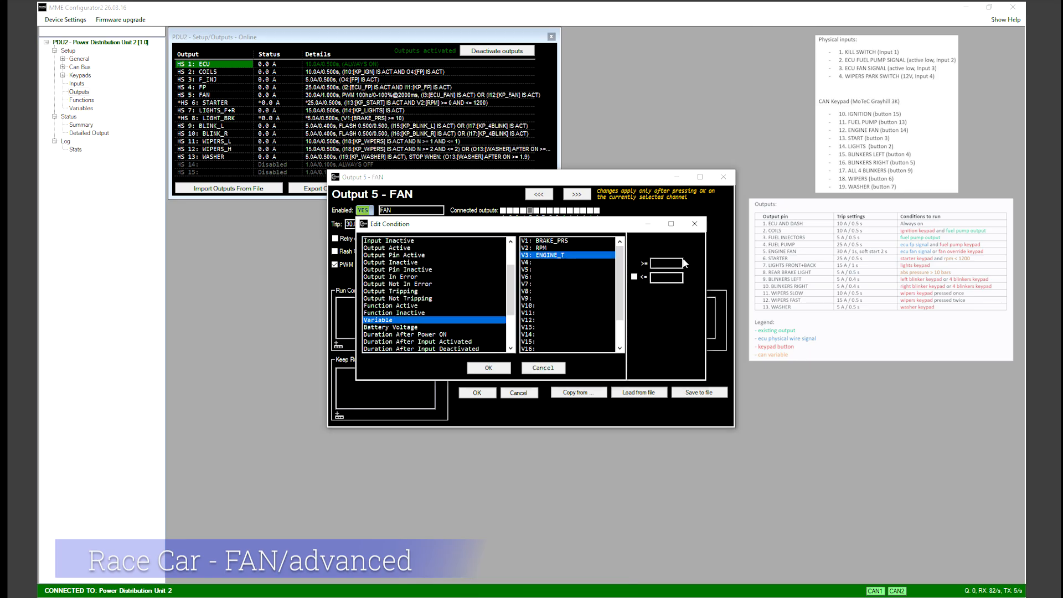
{"action": "left_click", "coordinate": [670, 264]}
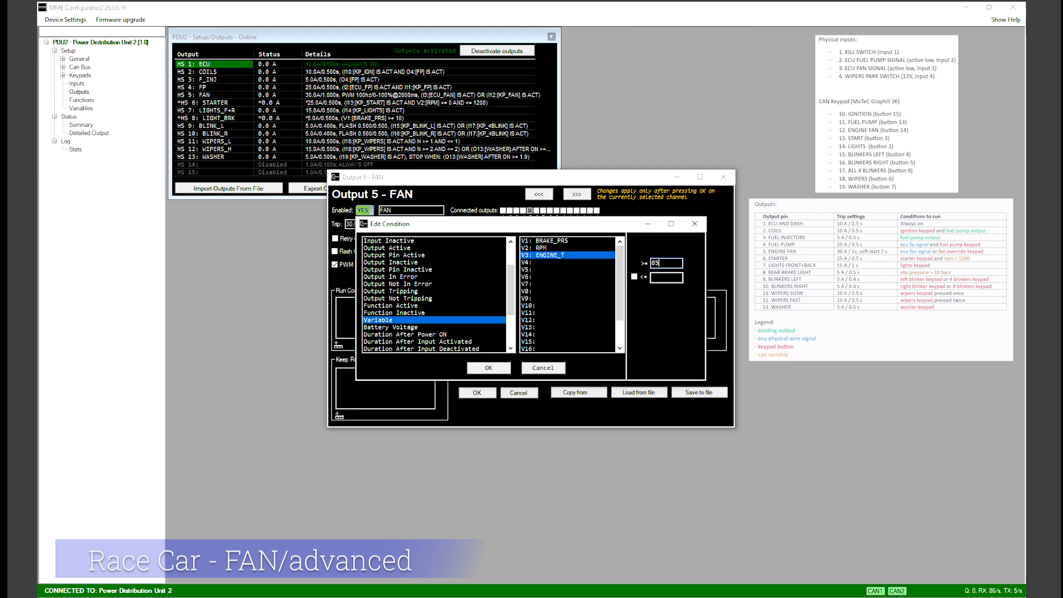
{"action": "left_click", "coordinate": [484, 367]}
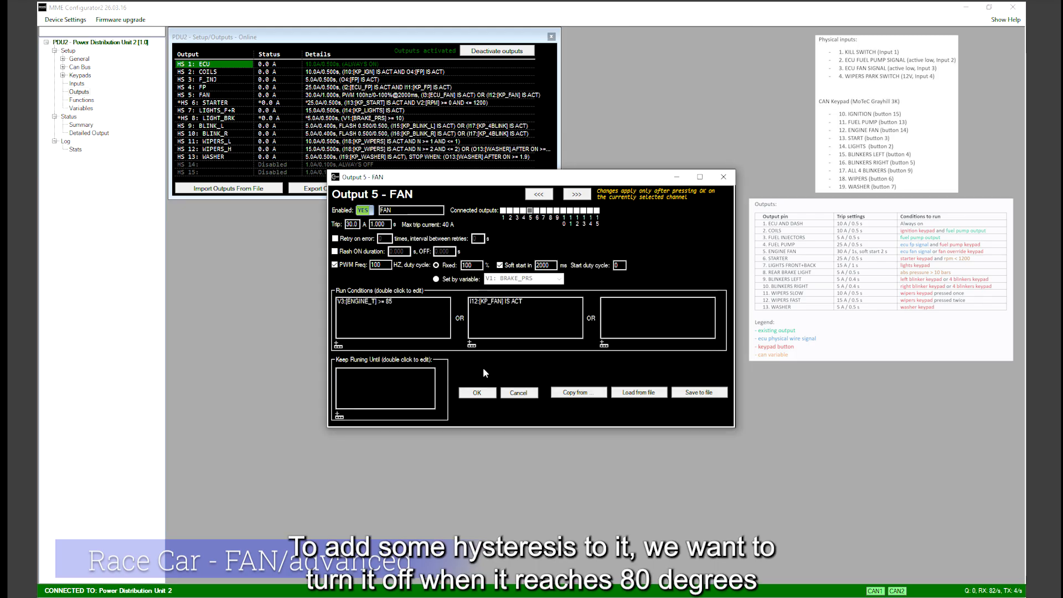
- Keep the FAN output running until variable V3 ENGINE_T is >= -25 and <= 80, and apply the output settings
{"action": "left_click", "coordinate": [339, 417]}
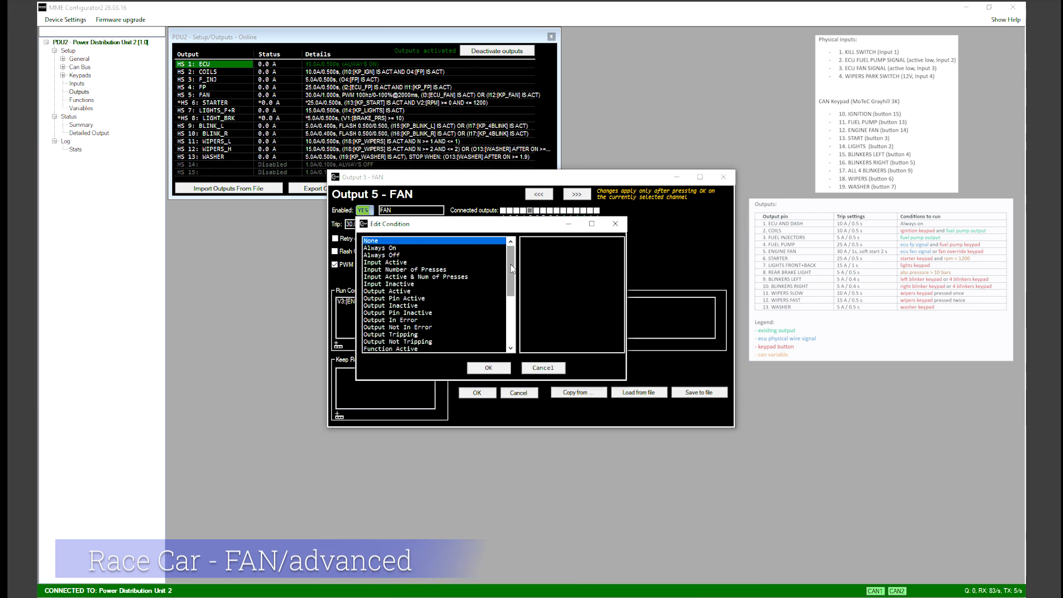
{"action": "scroll", "coordinate": [475, 298], "scroll_direction": "down", "scroll_amount": 2}
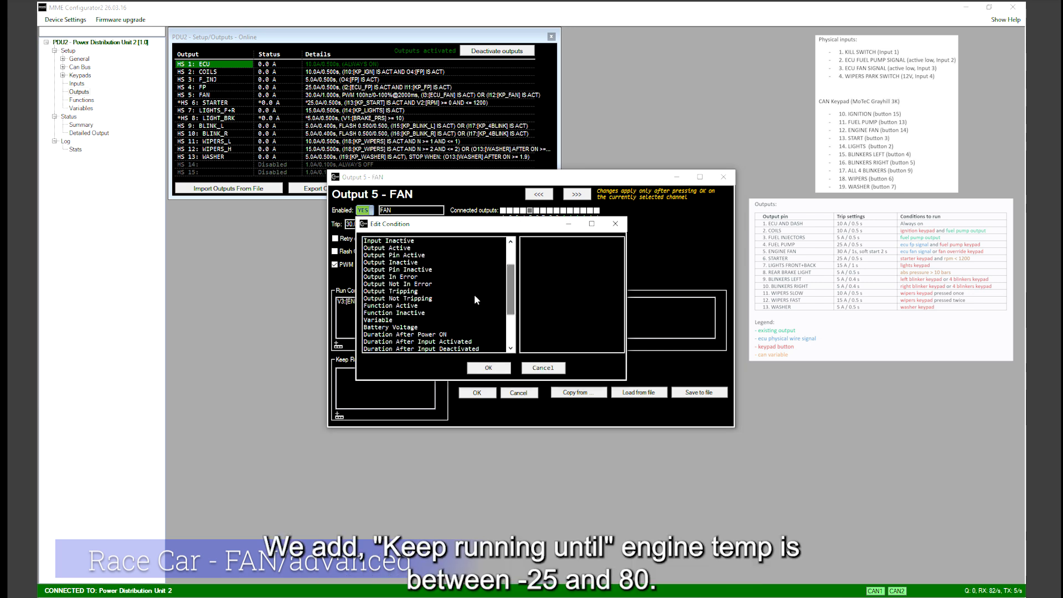
{"action": "left_click", "coordinate": [399, 321]}
{"action": "left_click", "coordinate": [556, 255]}
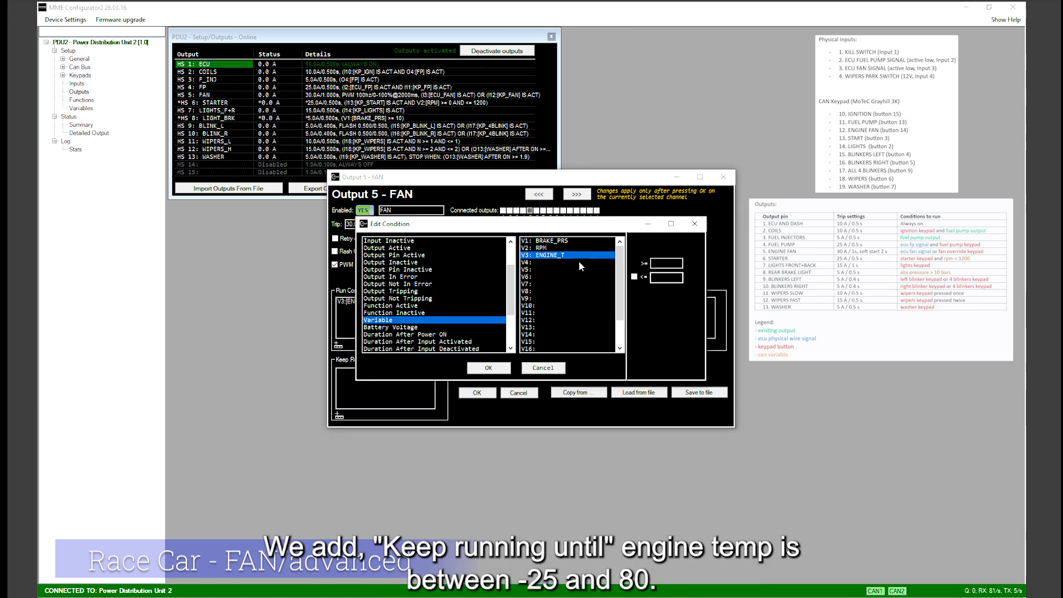
{"action": "left_click", "coordinate": [663, 262]}
{"action": "type", "text": "-25"}
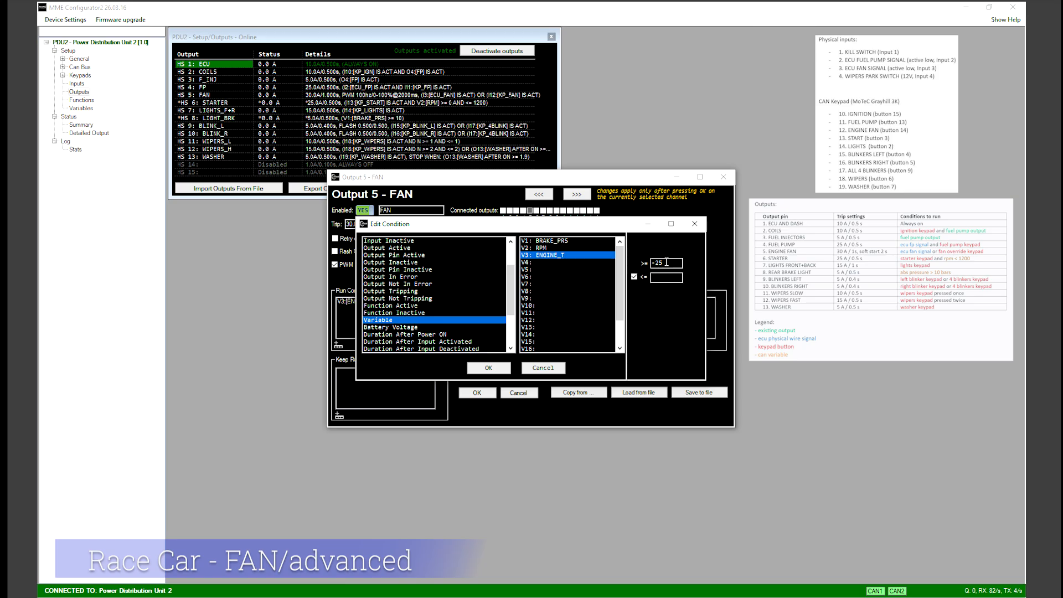
{"action": "left_click", "coordinate": [666, 277]}
{"action": "left_click", "coordinate": [497, 368]}
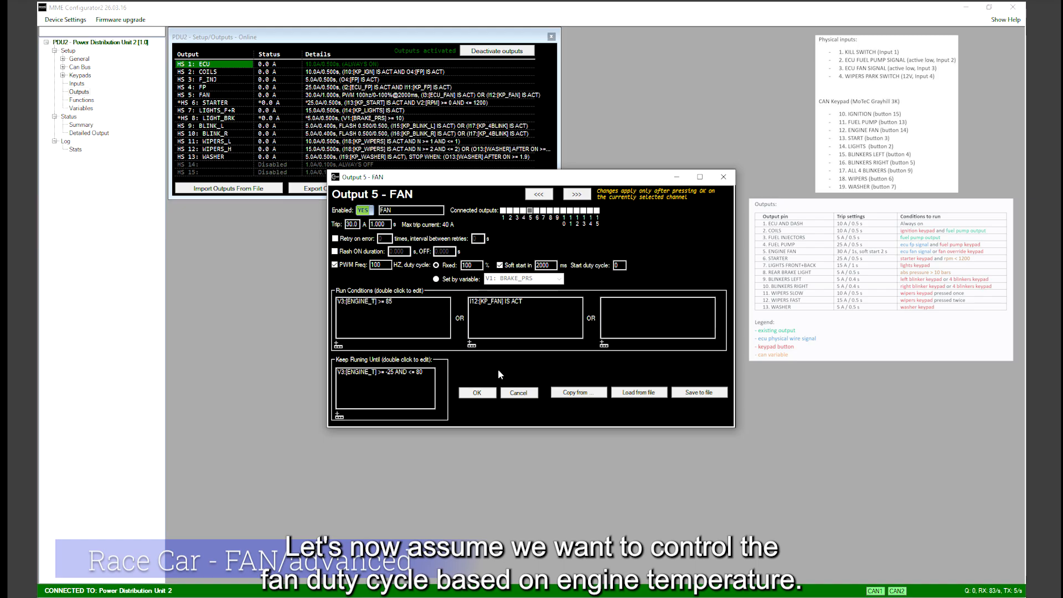
{"action": "left_click", "coordinate": [479, 392]}
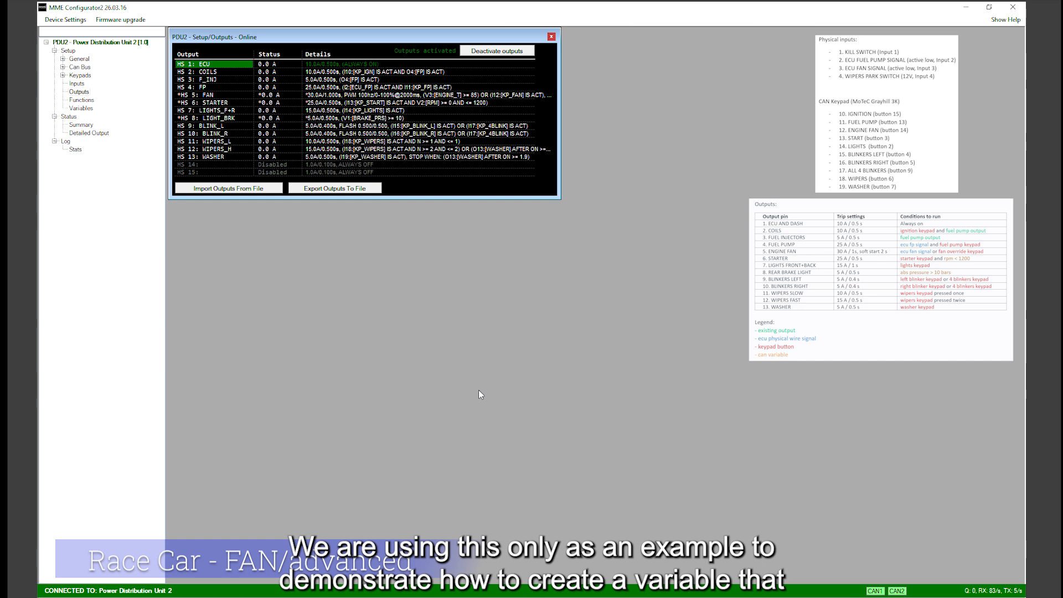
- Close the outputs list, open unused variable 4 for editing, name it FAN_DC and enable it
{"action": "left_click", "coordinate": [552, 37]}
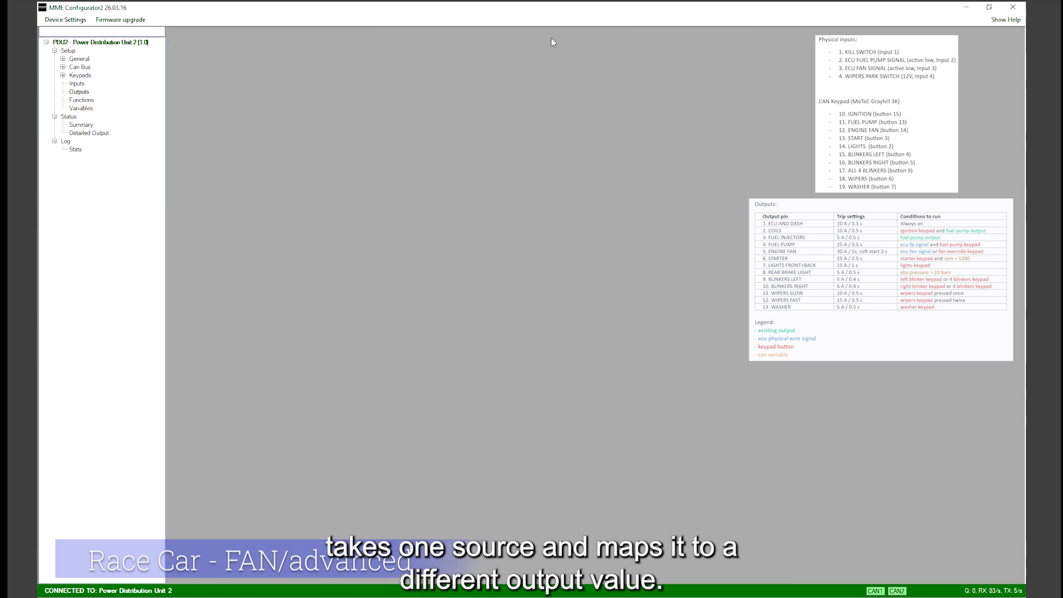
{"action": "left_click", "coordinate": [81, 108]}
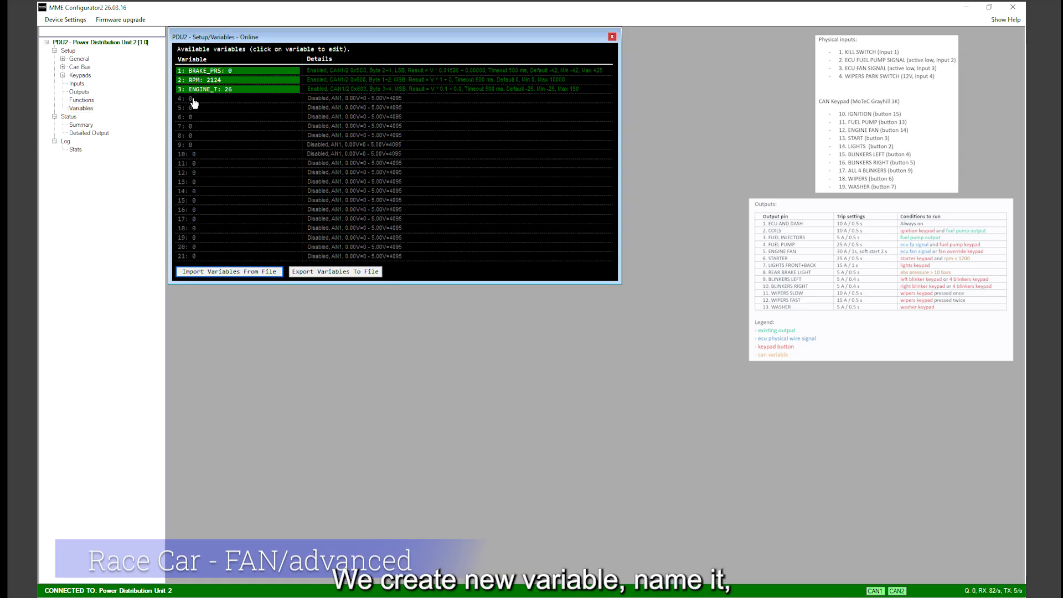
{"action": "left_click", "coordinate": [193, 100]}
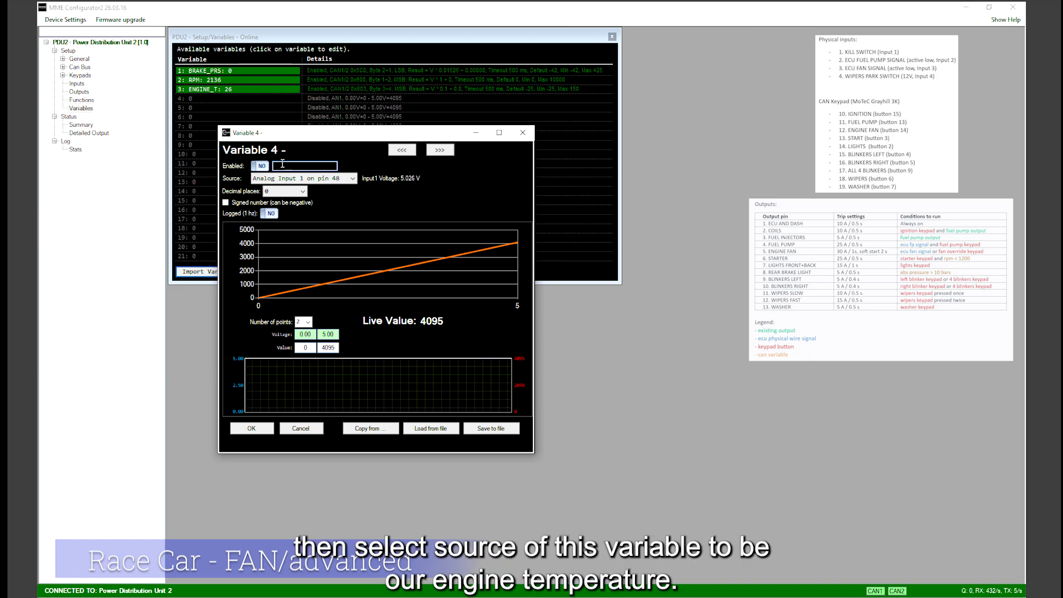
{"action": "type", "text": "FAND"}
{"action": "key", "text": "BackSpace"}
{"action": "type", "text": "_DC"}
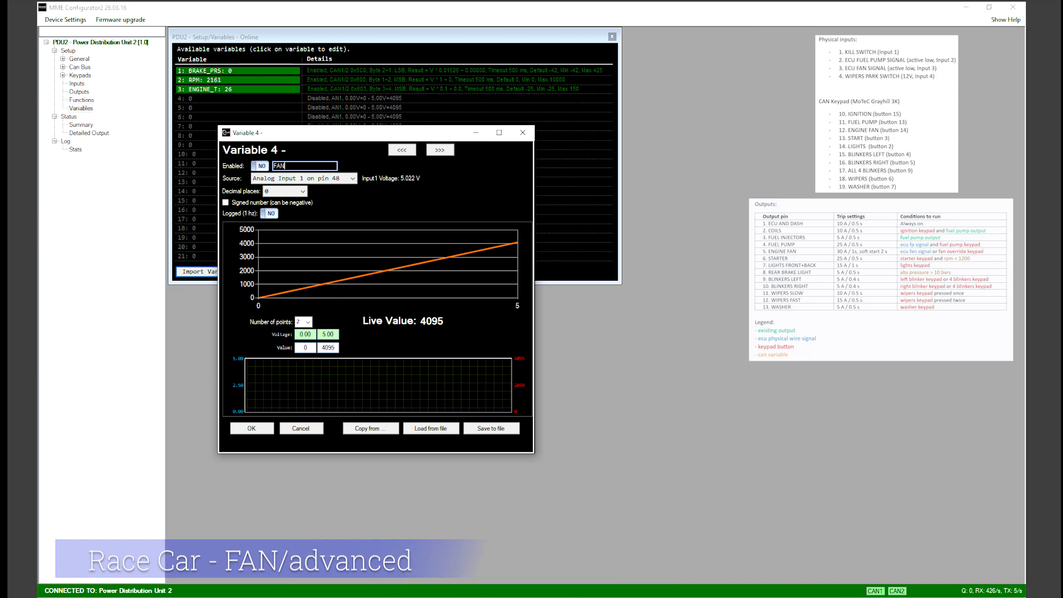
{"action": "left_click", "coordinate": [261, 165]}
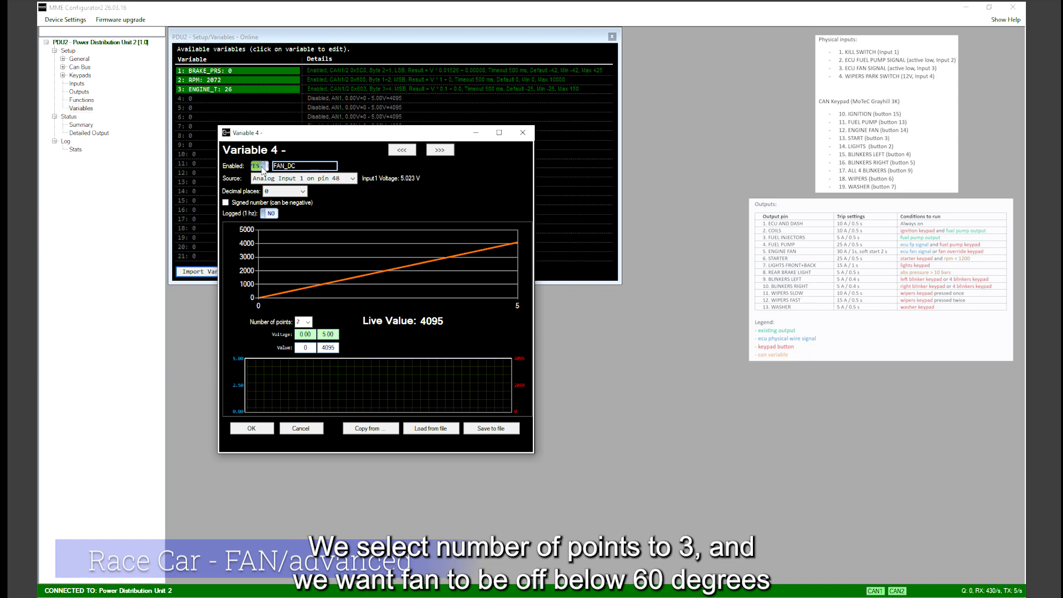
- Set the FAN_DC variable's source to Variable 3 ENGINE_T and its number of points to 3
{"action": "left_click", "coordinate": [353, 178]}
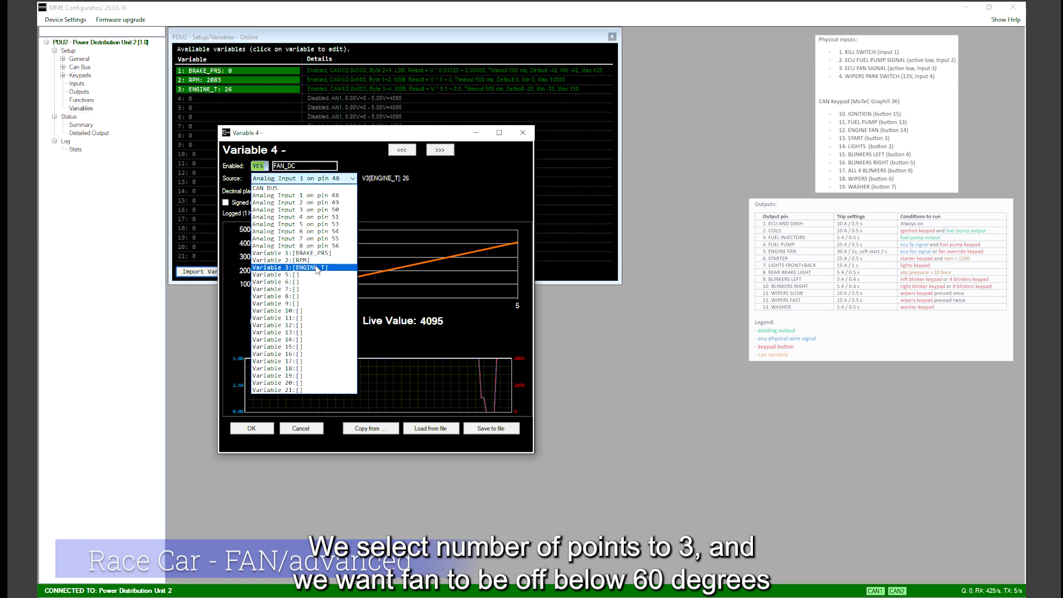
{"action": "left_click", "coordinate": [317, 267]}
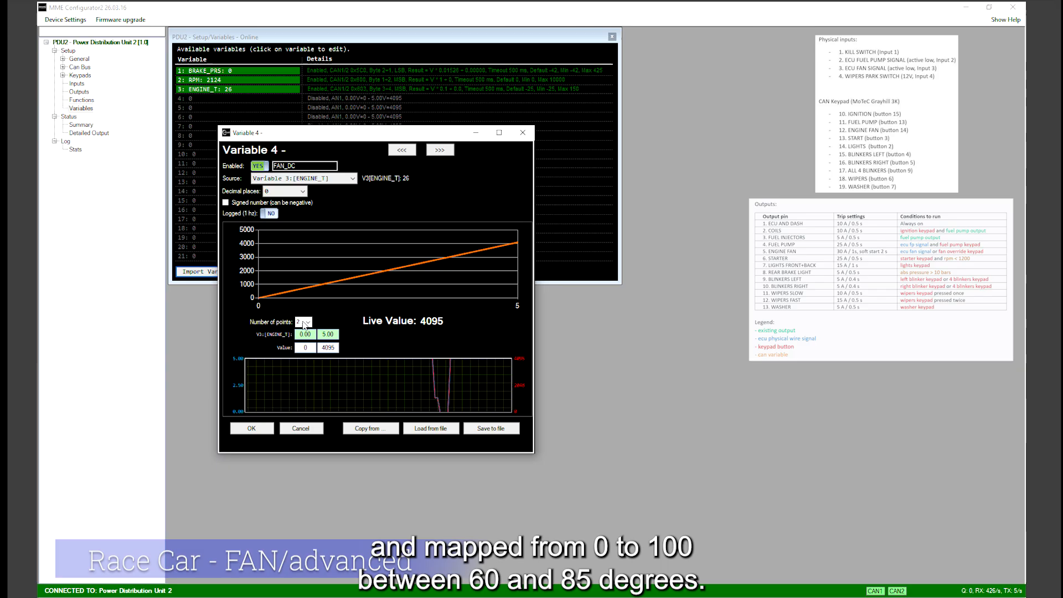
{"action": "left_click", "coordinate": [308, 322]}
{"action": "left_click", "coordinate": [306, 341]}
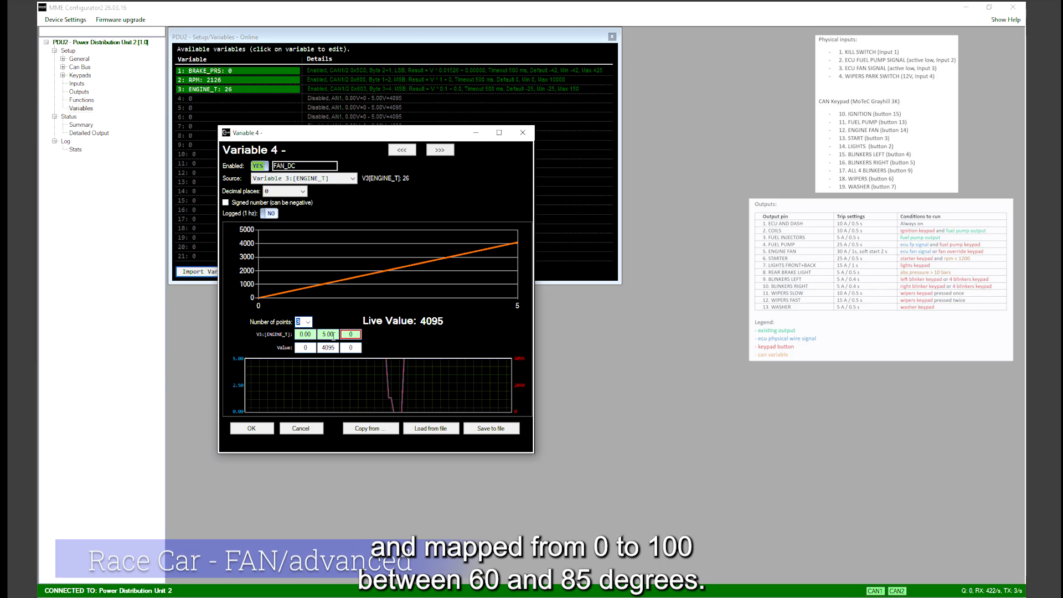
- Set the second and third ENGINE_T breakpoints of the FAN_DC map to 60 and 85
{"action": "double_click", "coordinate": [328, 335]}
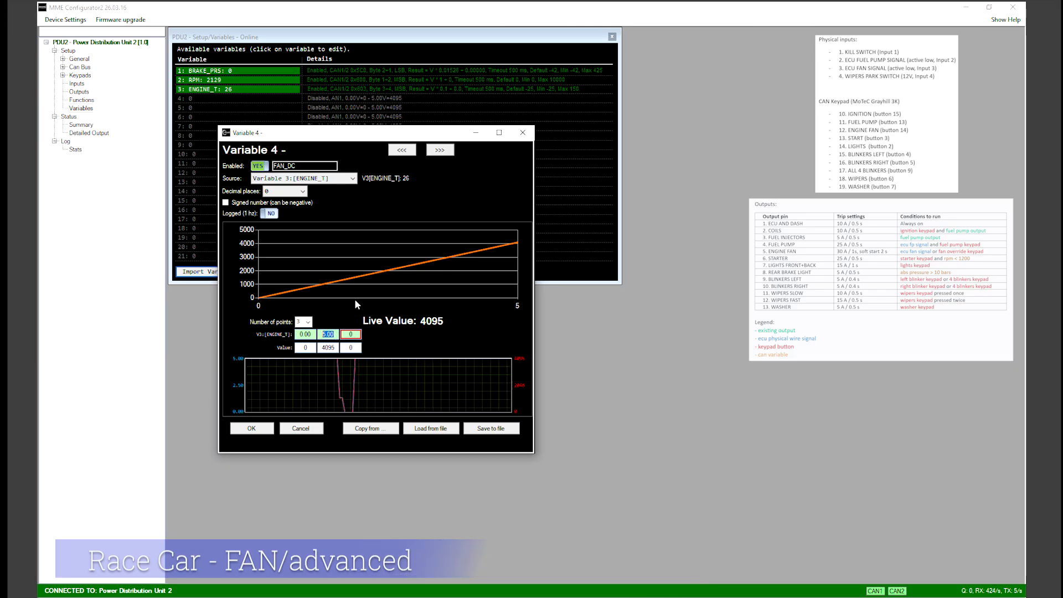
{"action": "type", "text": "60"}
{"action": "key", "text": "Tab"}
{"action": "type", "text": "85"}
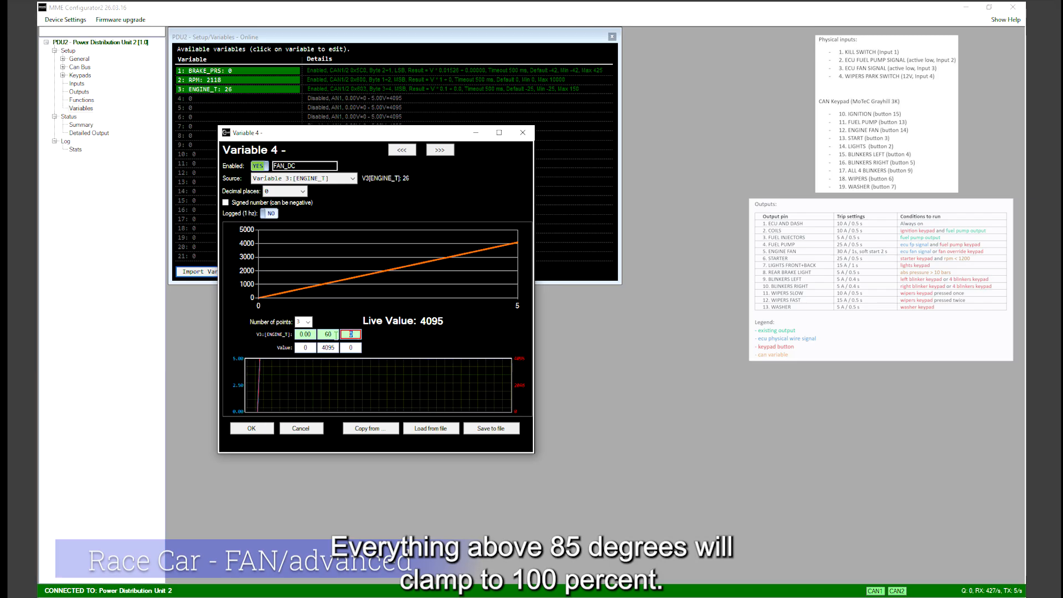
{"action": "key", "text": "Return"}
- Map FAN_DC to 0 at the 60-degree point and 100 at the 85-degree point, and apply the variable settings
{"action": "double_click", "coordinate": [329, 348]}
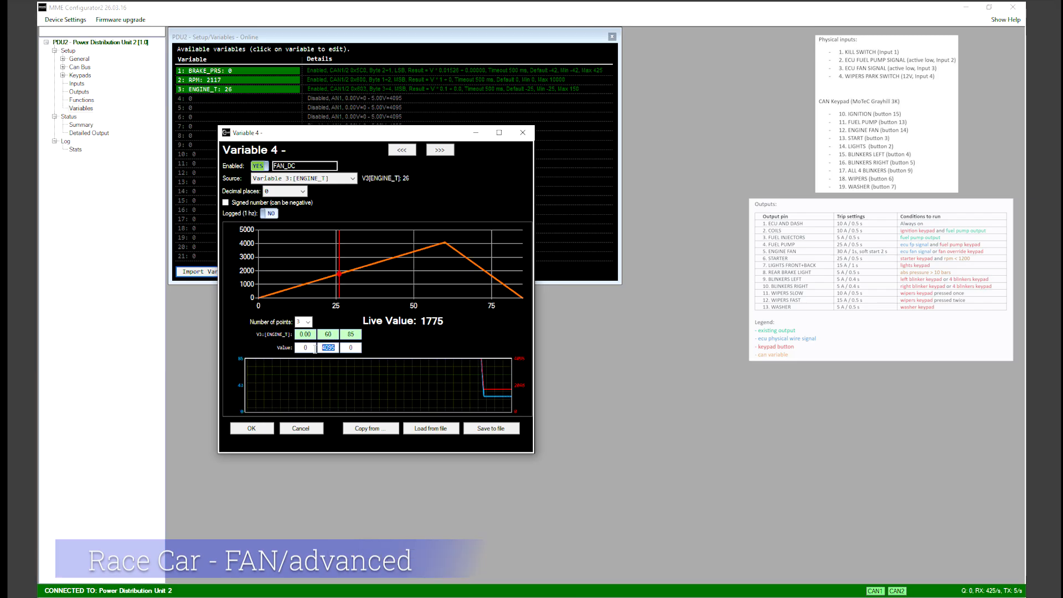
{"action": "type", "text": "0"}
{"action": "key", "text": "Return"}
{"action": "double_click", "coordinate": [351, 347]}
{"action": "type", "text": "100"}
{"action": "key", "text": "Return"}
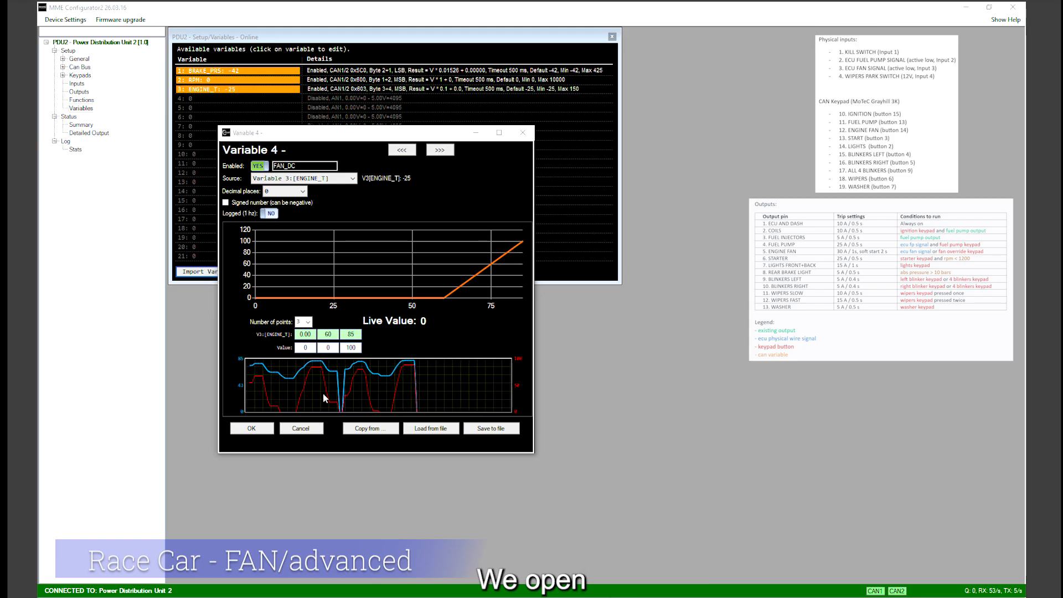
{"action": "left_click", "coordinate": [251, 428]}
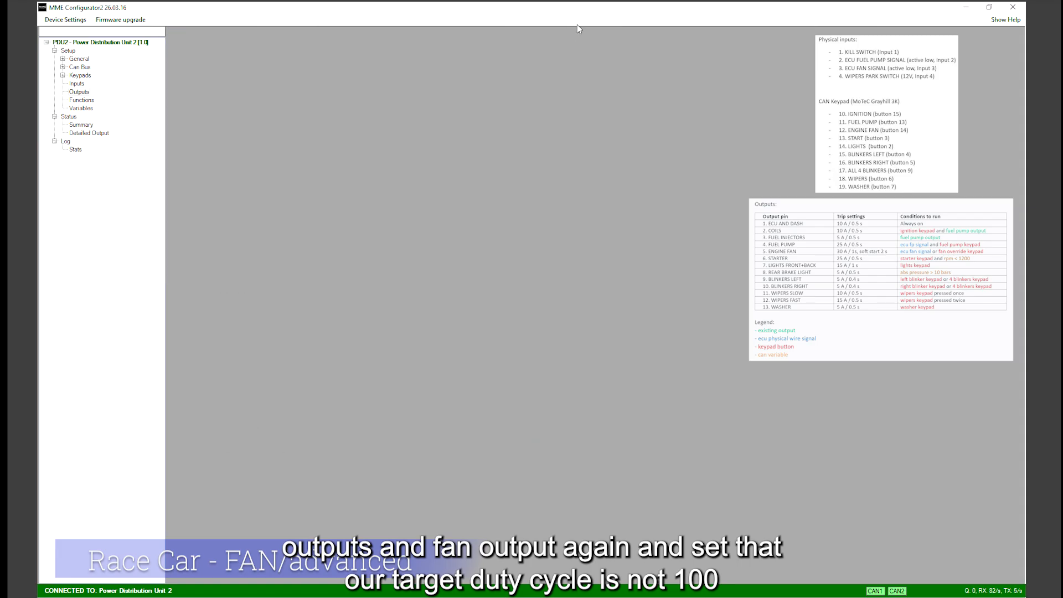
- Open output 5 FAN from the outputs list and have its PWM duty cycle set by variable V4 FAN_DC
{"action": "double_click", "coordinate": [79, 93]}
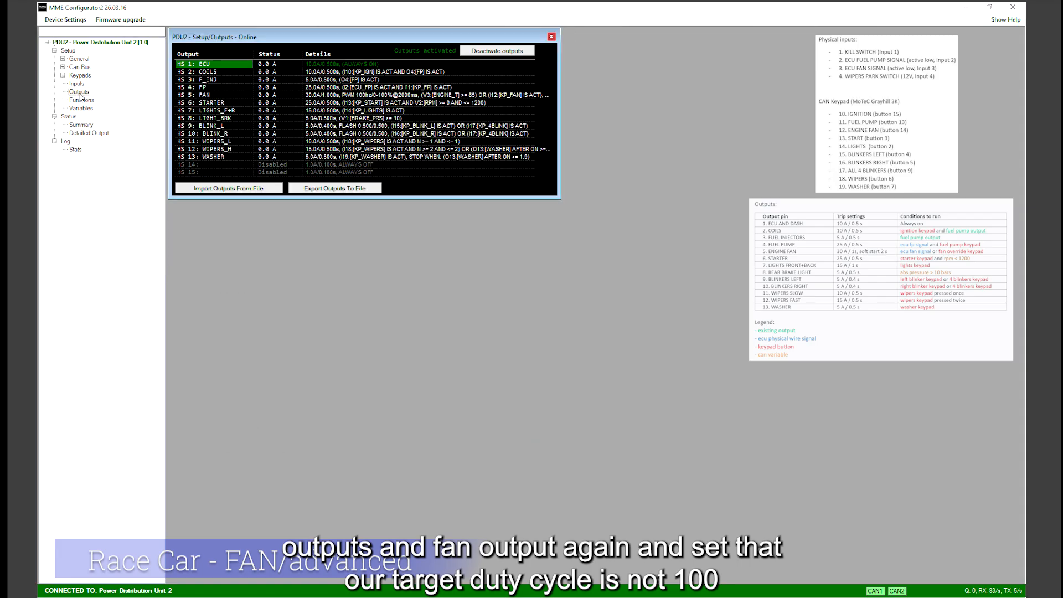
{"action": "double_click", "coordinate": [206, 96]}
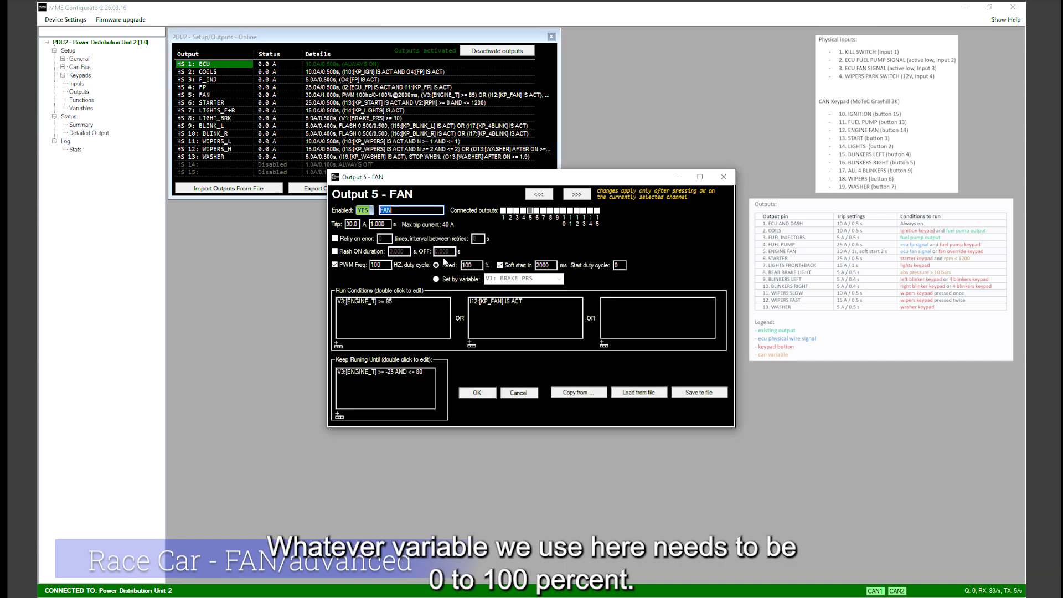
{"action": "left_click", "coordinate": [438, 279]}
{"action": "left_click", "coordinate": [559, 279]}
{"action": "left_click", "coordinate": [539, 289]}
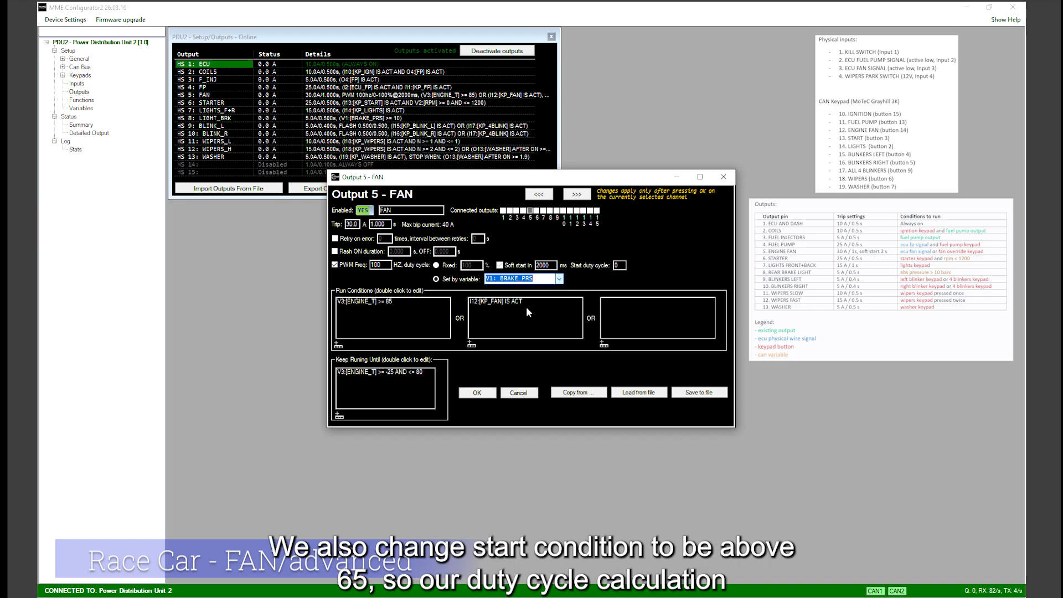
{"action": "key", "text": "Down"}
{"action": "key", "text": "Down"}
{"action": "key", "text": "Down"}
- Change the FAN output's first run condition to V3 ENGINE_T >= 65
{"action": "double_click", "coordinate": [381, 301]}
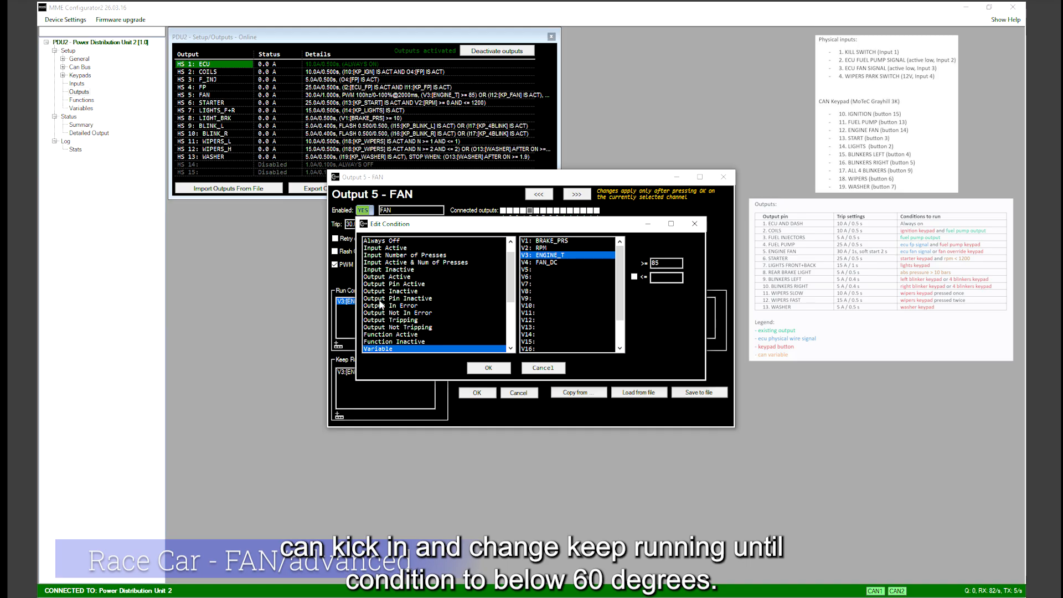
{"action": "left_click_drag", "start_coordinate": [660, 264], "coordinate": [635, 270]}
{"action": "left_click", "coordinate": [489, 368]}
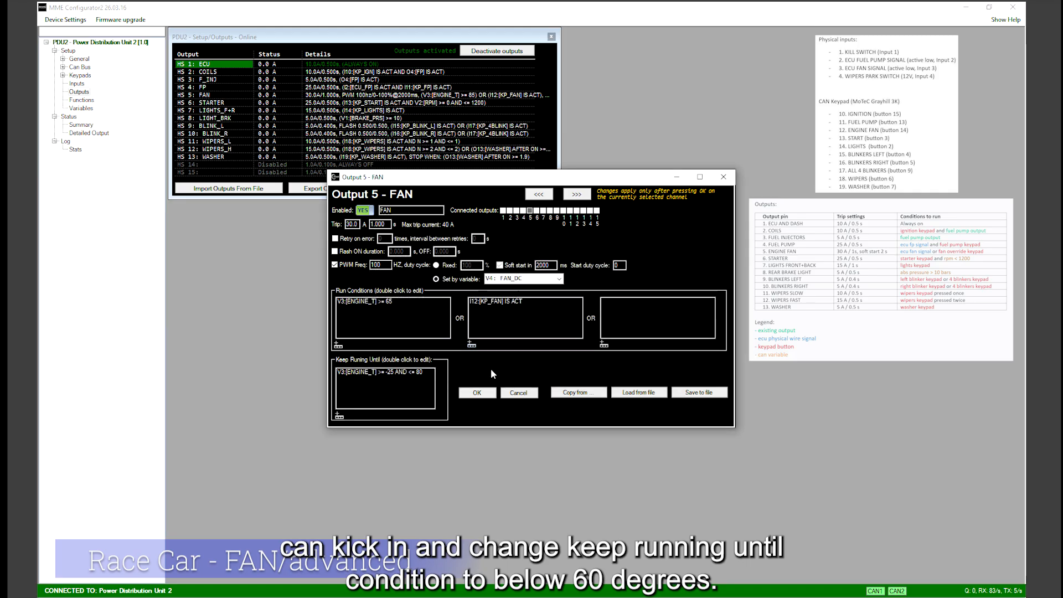
- Set the upper limit of the FAN output's ENGINE_T keep-running-until condition to 60 and apply the output settings
{"action": "left_click", "coordinate": [390, 373]}
{"action": "double_click", "coordinate": [390, 372]}
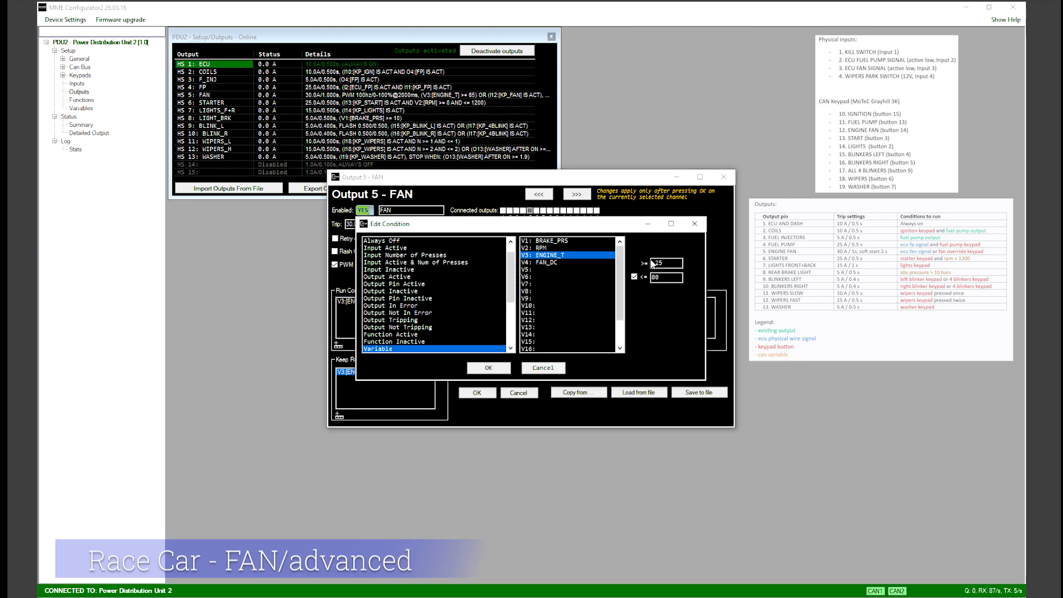
{"action": "left_click_drag", "start_coordinate": [670, 278], "coordinate": [645, 279]}
{"action": "type", "text": "6"}
{"action": "left_click", "coordinate": [488, 368]}
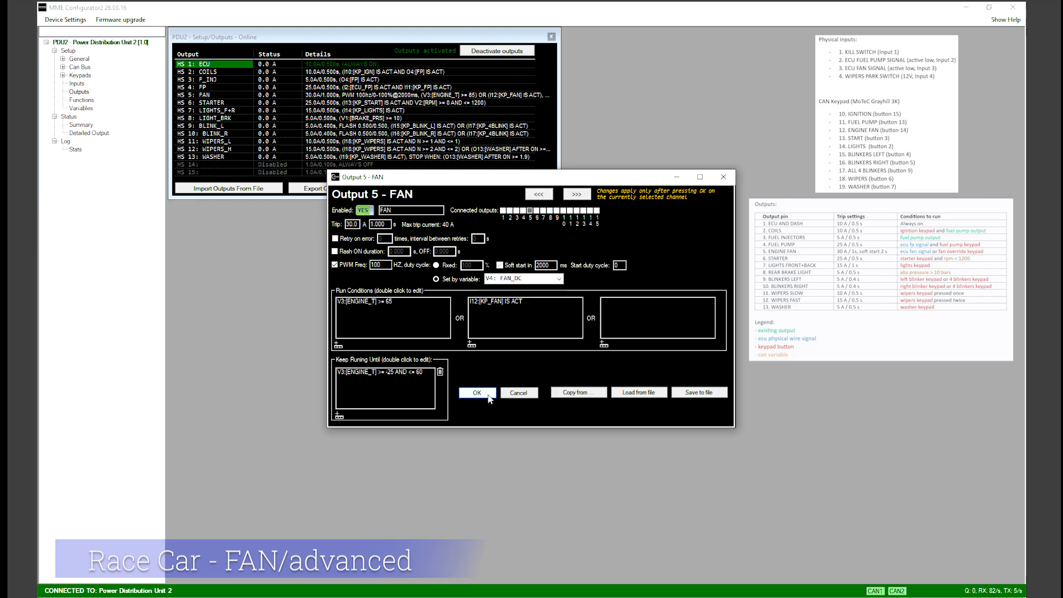
{"action": "left_click", "coordinate": [489, 394]}
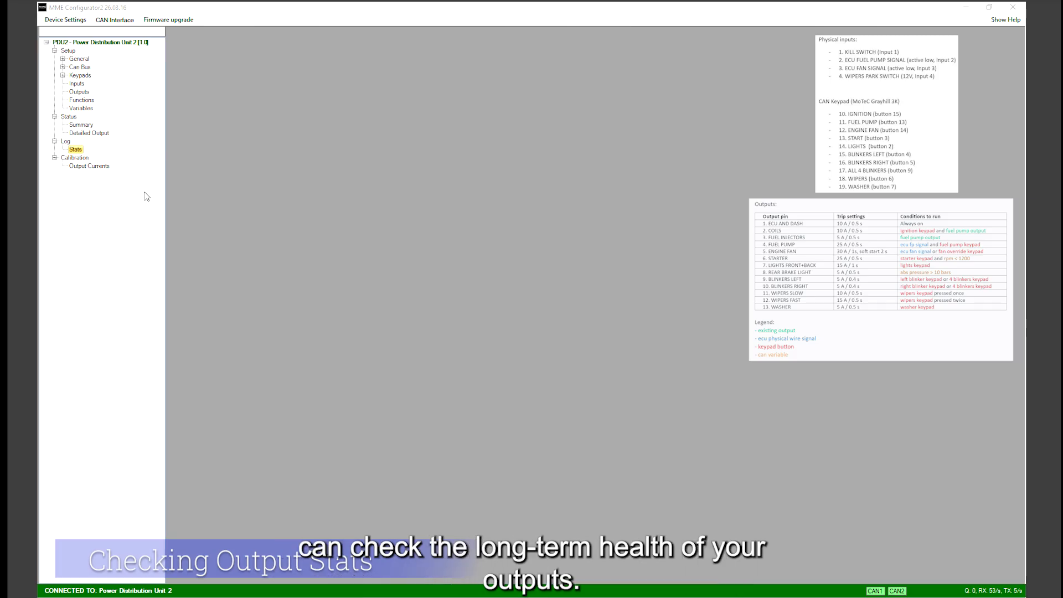
- Open the output statistics log and reset all output stats, confirming the reset
{"action": "double_click", "coordinate": [74, 150]}
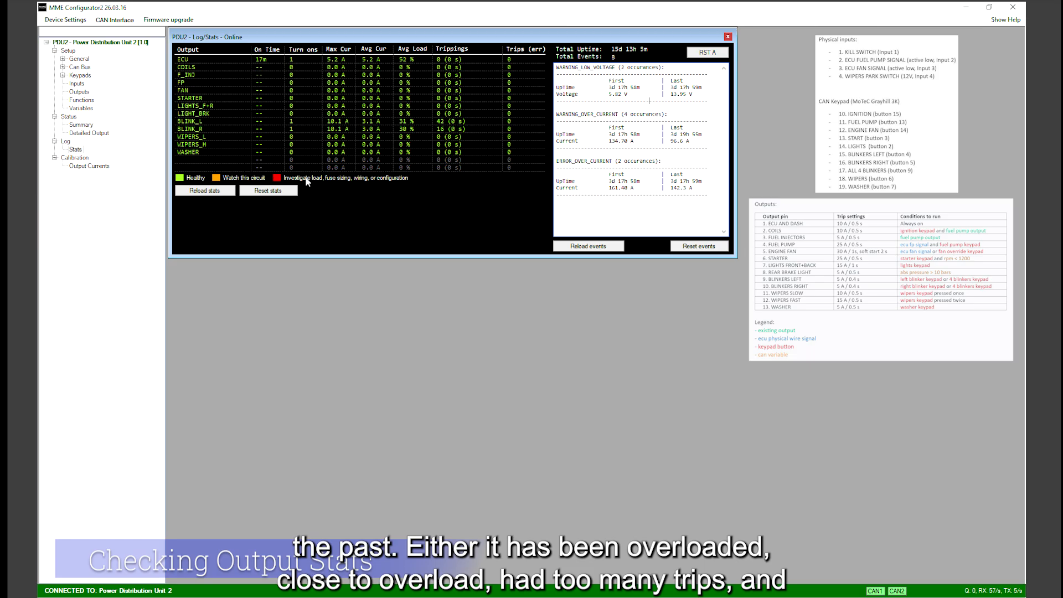
{"action": "left_click", "coordinate": [267, 191]}
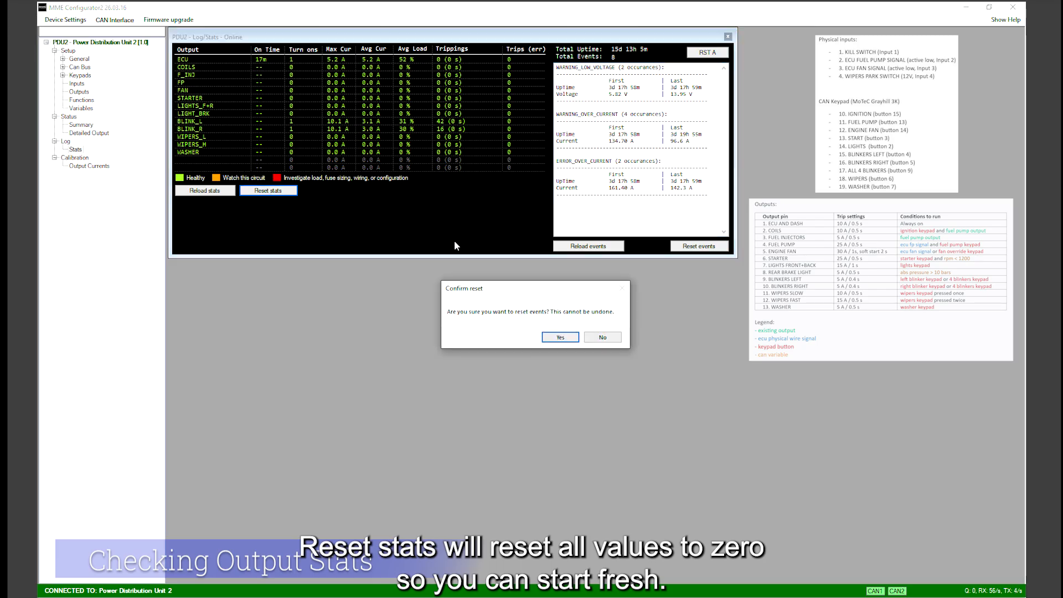
{"action": "left_click", "coordinate": [561, 338]}
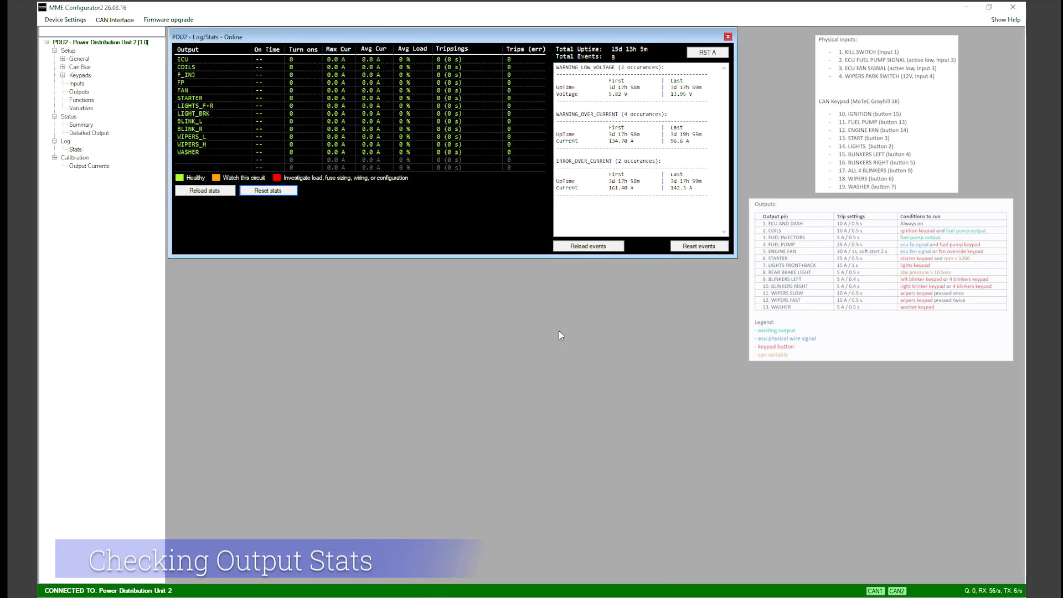